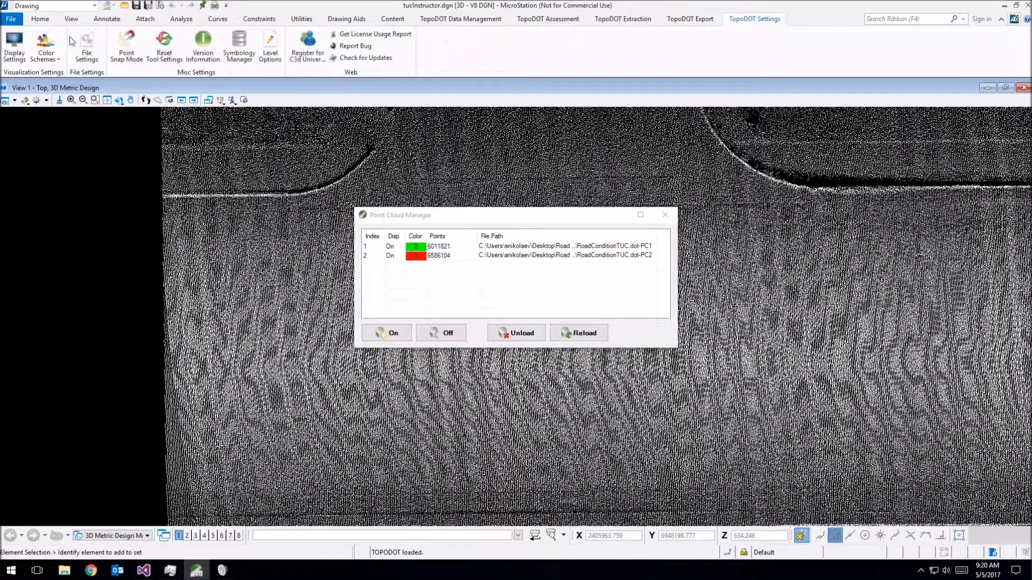
Step: Set View 1's point cloud display mode to Individual Scans and move both dialogs clear of the road data
left_click(15, 46)
left_click_drag(506, 205, 162, 130)
left_click(146, 188)
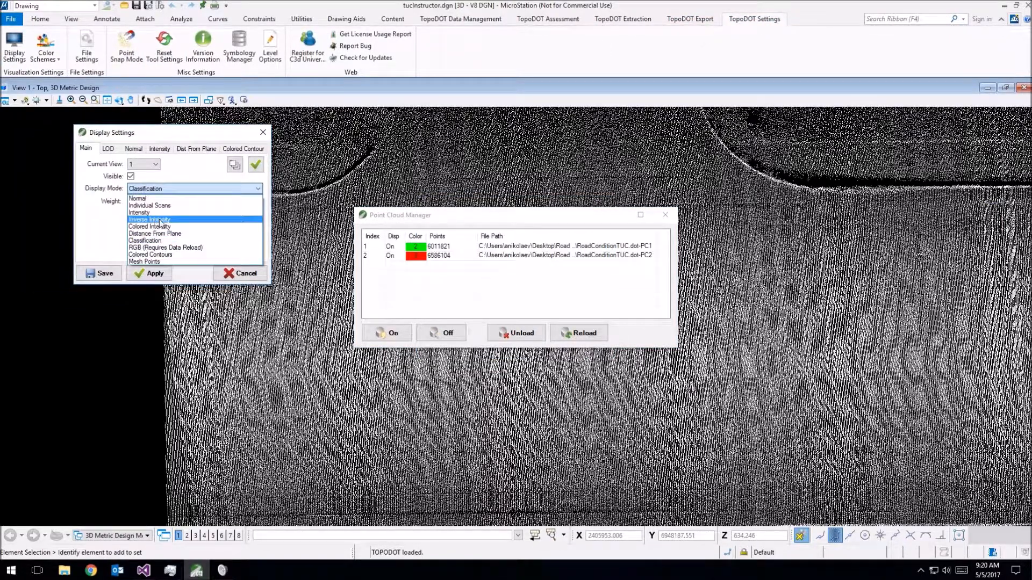
left_click(145, 206)
left_click(256, 166)
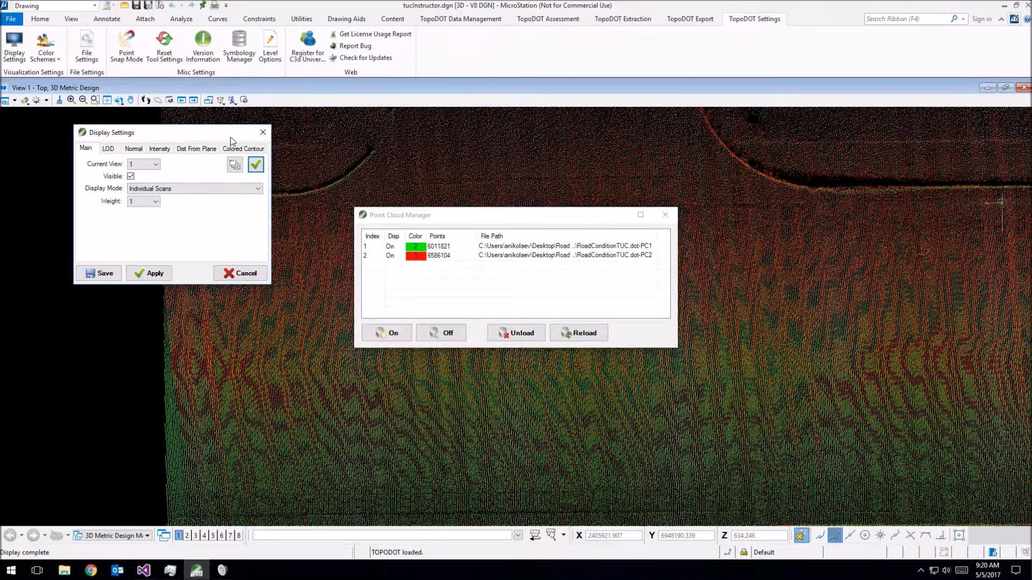
left_click_drag(230, 138, 182, 126)
left_click_drag(456, 217, 131, 300)
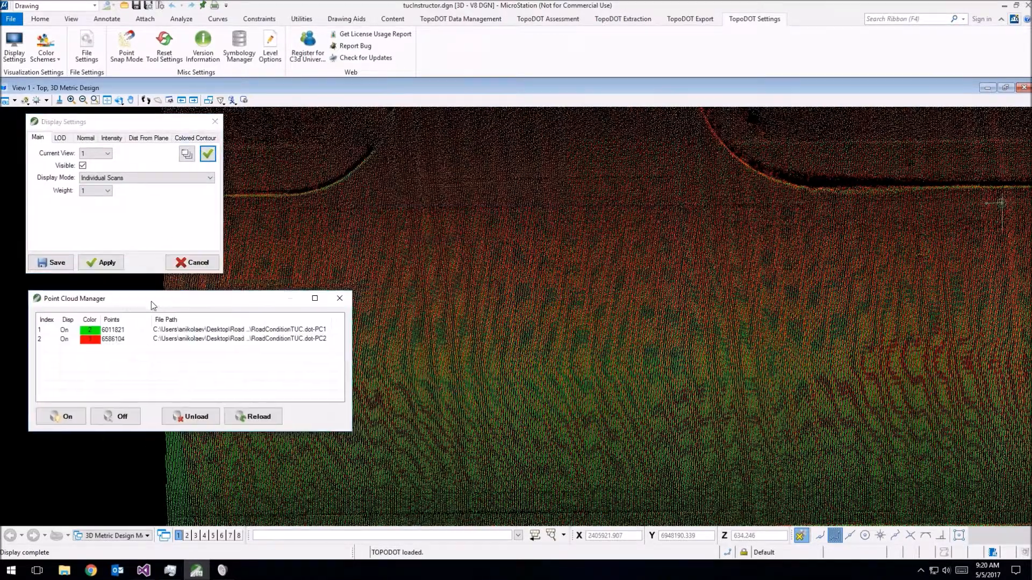
Step: Examine how the two individually coloured scans overlap along the start of the road
middle_click_drag(565, 291, 709, 281)
scroll(710, 282, "up", 2)
scroll(692, 276, "down", 5)
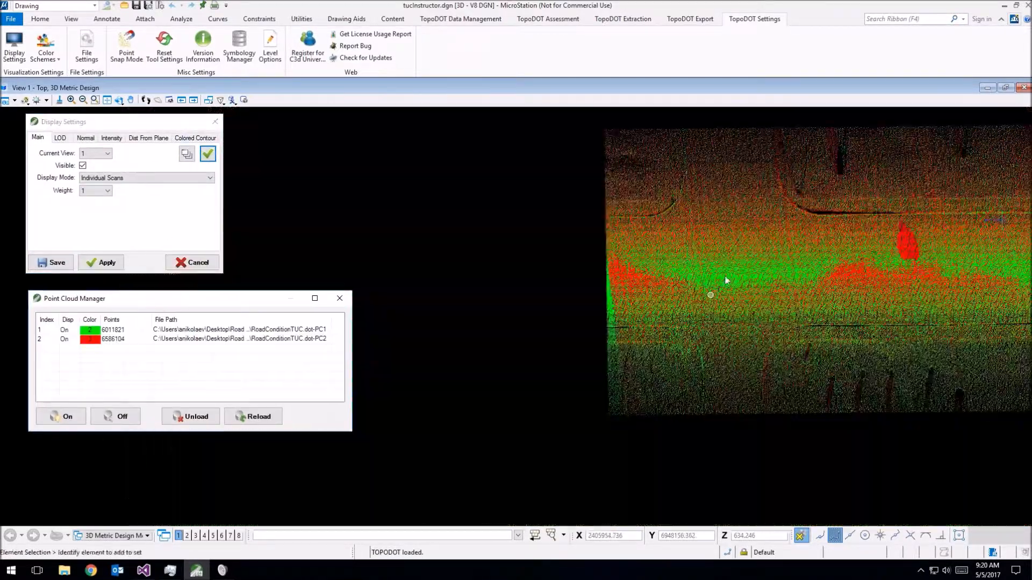
scroll(732, 276, "up", 4)
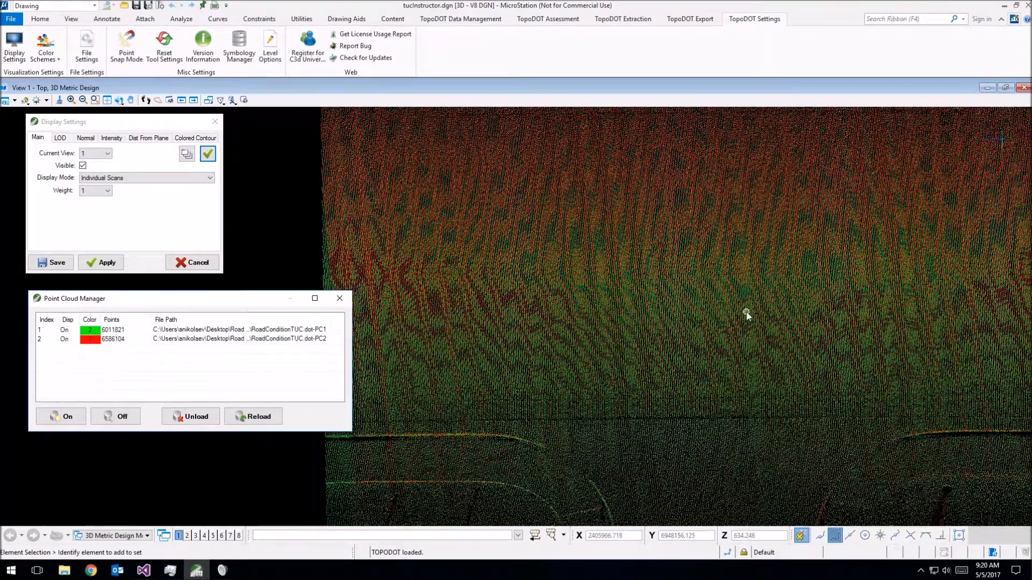
scroll(747, 311, "down", 2)
middle_click_drag(871, 300, 670, 298)
scroll(854, 244, "up", 1)
middle_click_drag(387, 290, 840, 255)
middle_click_drag(612, 260, 639, 321)
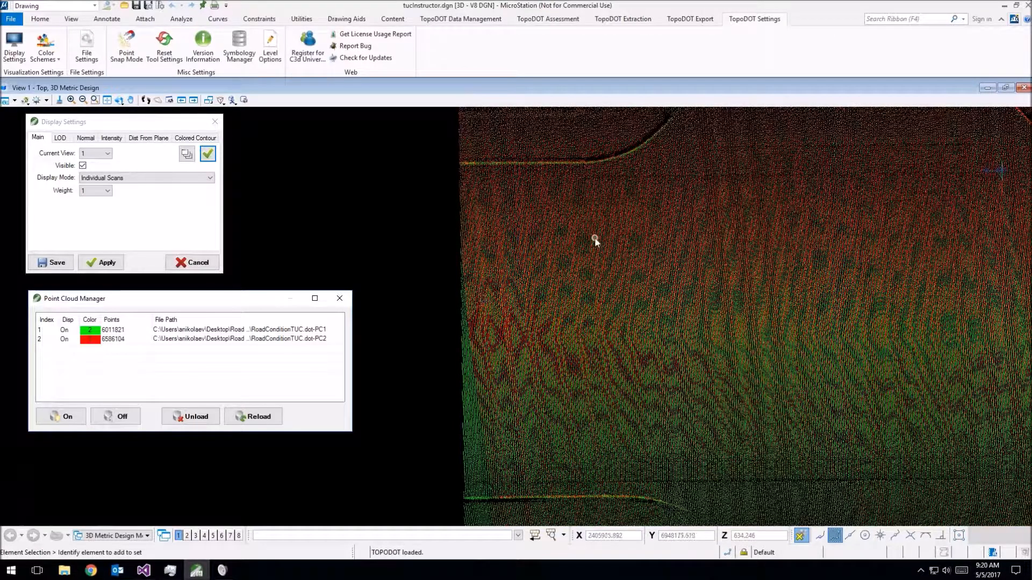
scroll(487, 192, "up", 1)
scroll(514, 201, "up", 1)
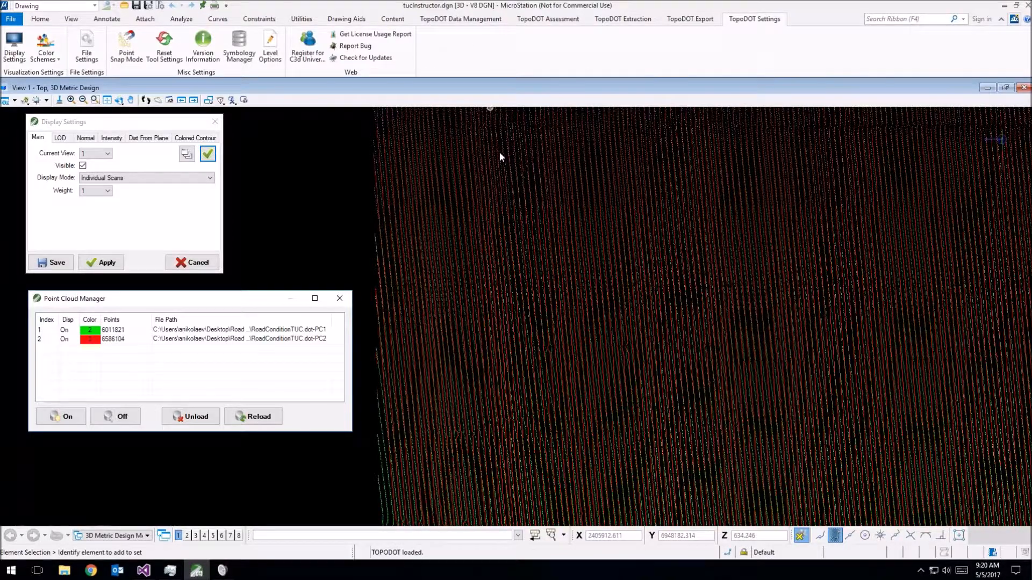
scroll(498, 152, "down", 1)
Step: Cut a cross-section by points down across the road near its start, about 2.55 thick, with View 2 as clipped view
left_click(623, 19)
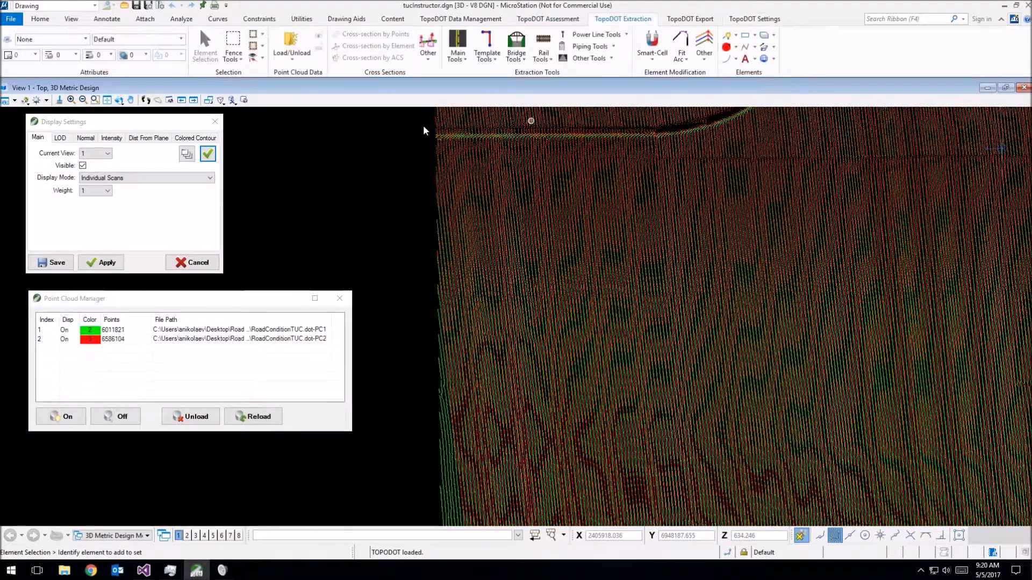
left_click(373, 34)
left_click(688, 148)
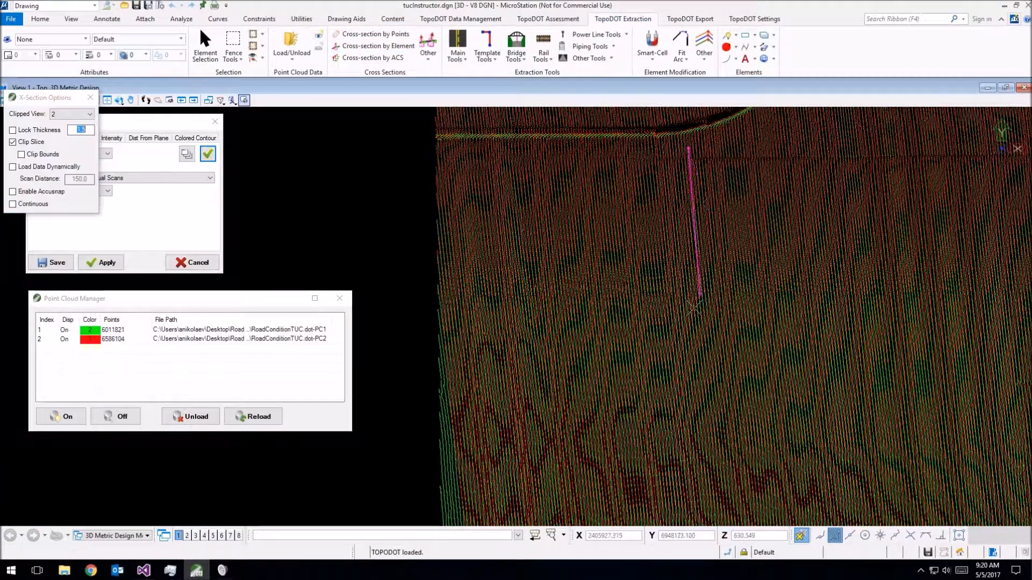
left_click(699, 344)
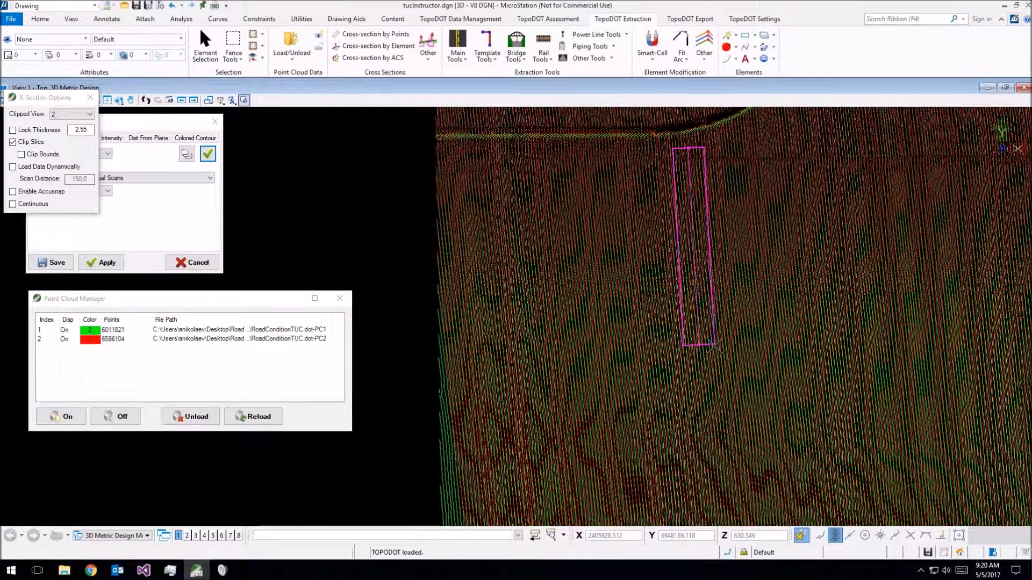
left_click(717, 348)
scroll(720, 346, "up", 5)
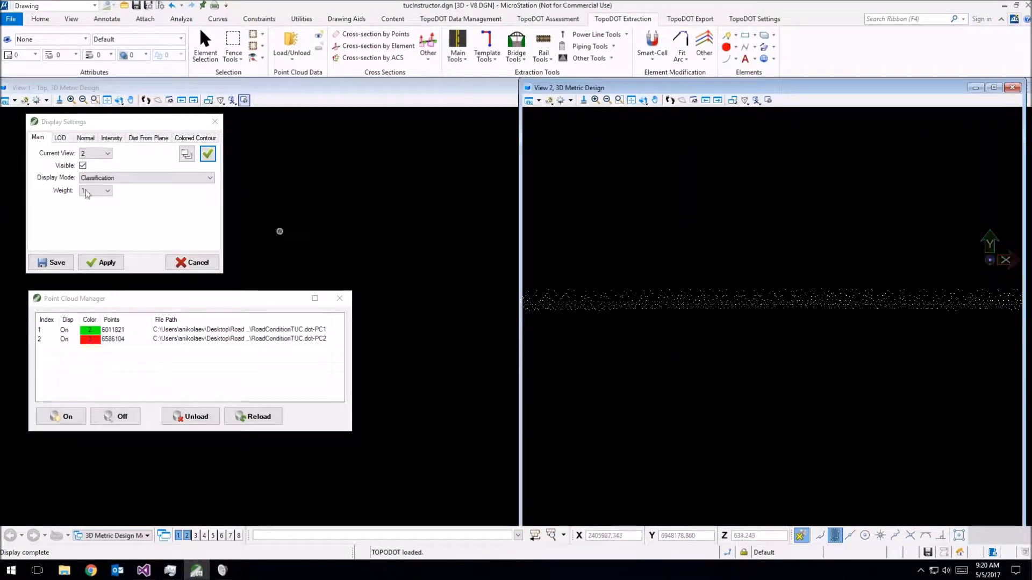
Step: Apply the Individual Scans display mode to all views, inspect the cross-section, and close View 2
left_click(188, 153)
left_click(346, 226)
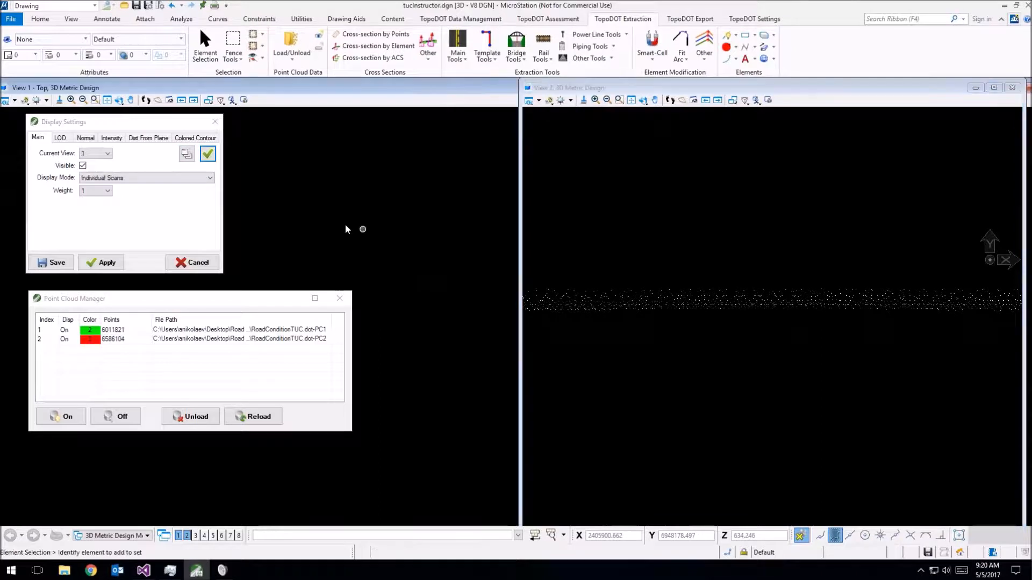
scroll(718, 279, "up", 1)
scroll(750, 296, "down", 1)
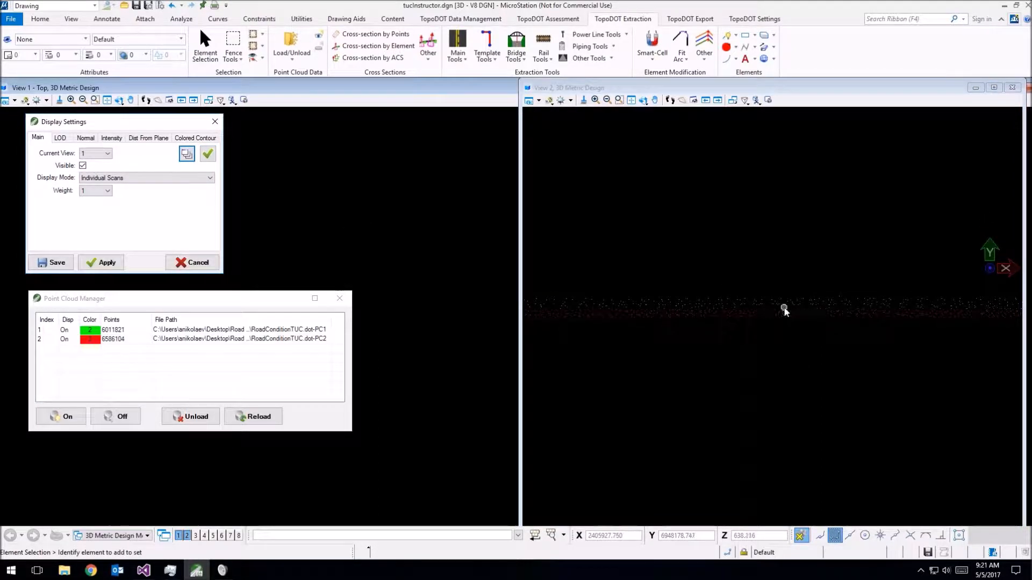
scroll(786, 316, "up", 2)
left_click(1012, 87)
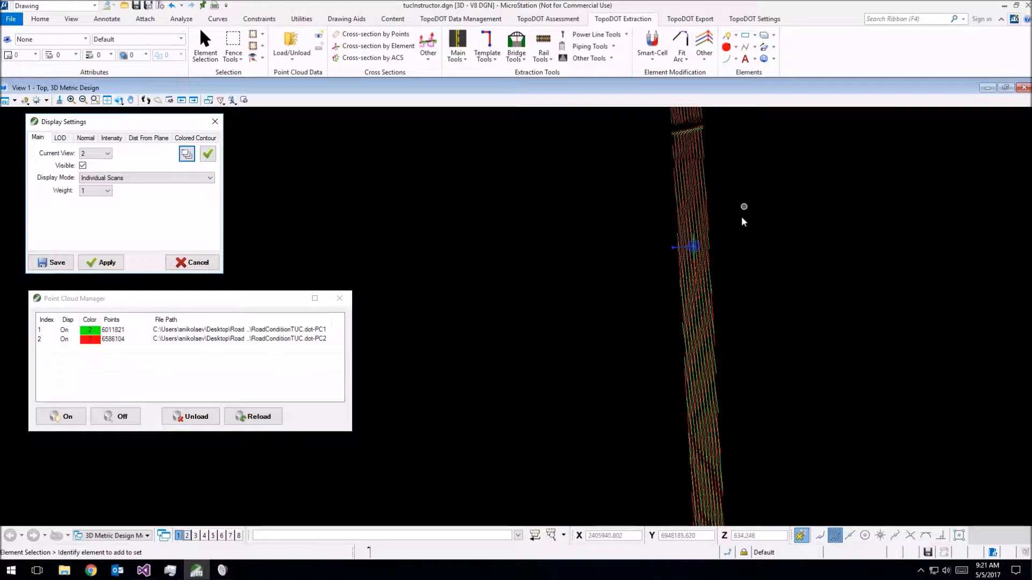
Step: Restore the complete point cloud in View 1 with Show All Points
left_click(262, 49)
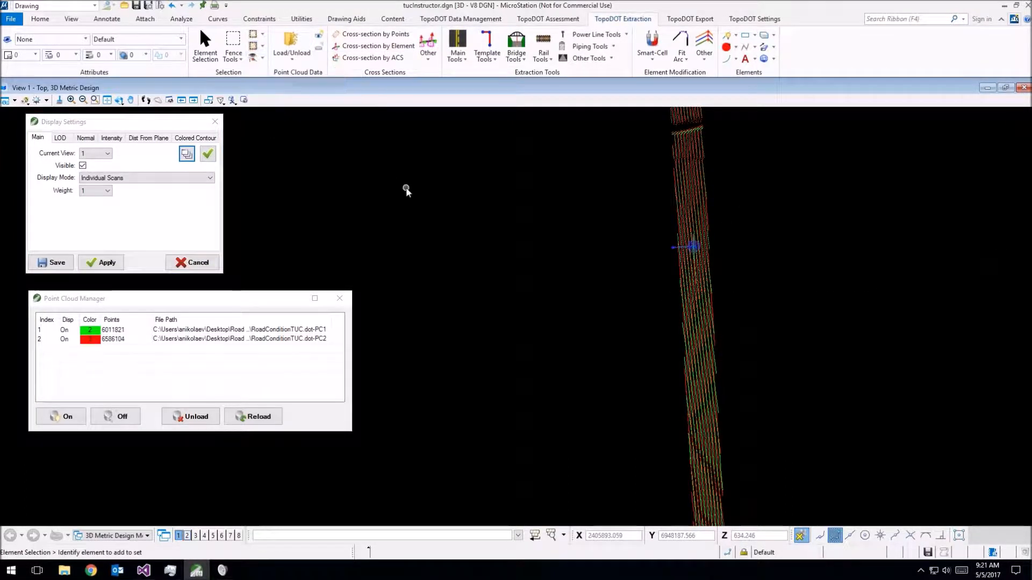
left_click(304, 61)
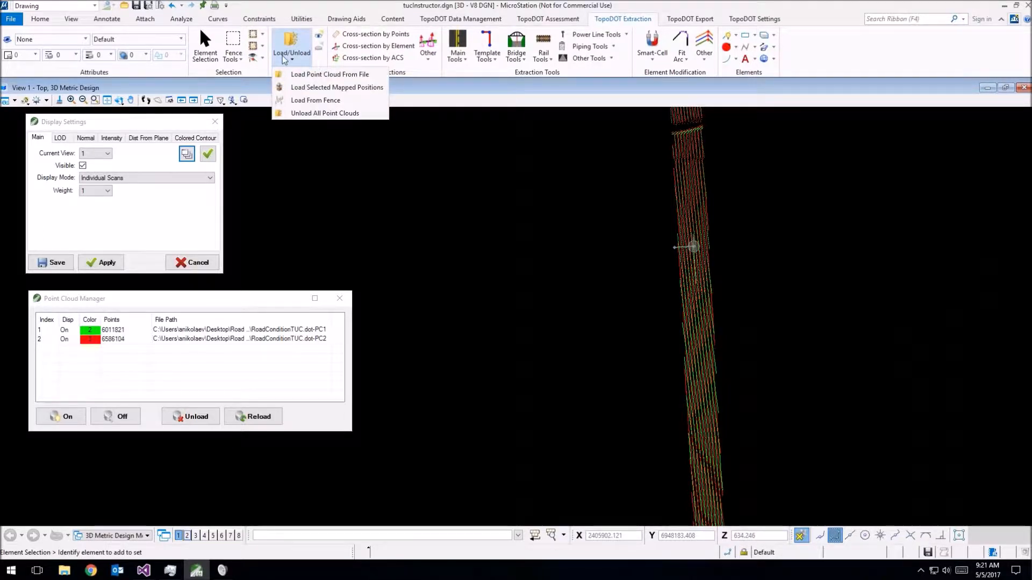
left_click(263, 47)
left_click(262, 35)
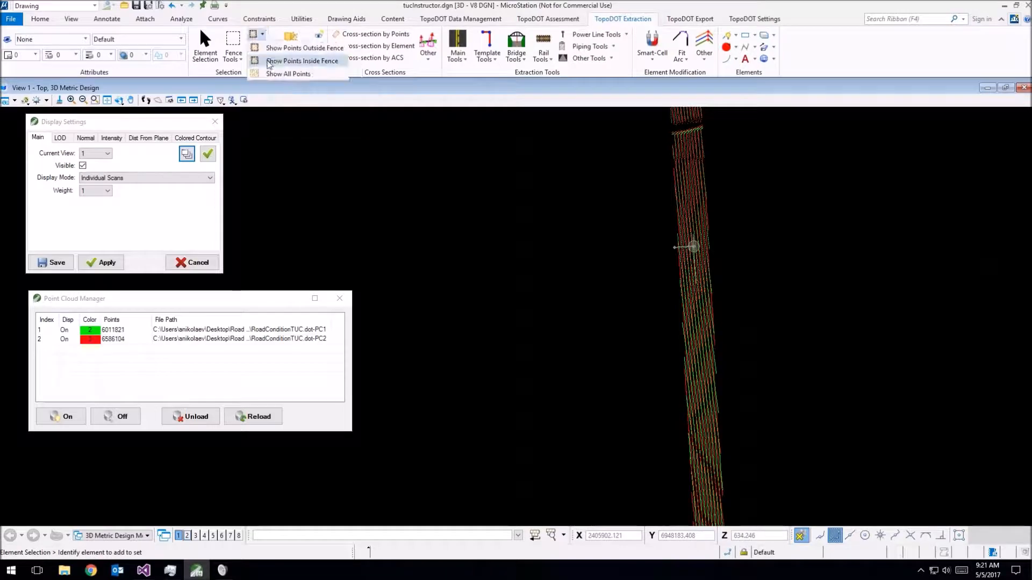
left_click(293, 74)
Step: Examine the coverage of both scans along the full length of the road corridor
scroll(531, 206, "down", 4)
middle_click_drag(761, 239, 573, 235)
scroll(573, 235, "down", 4)
middle_click_drag(824, 246, 602, 241)
middle_click_drag(429, 268, 834, 267)
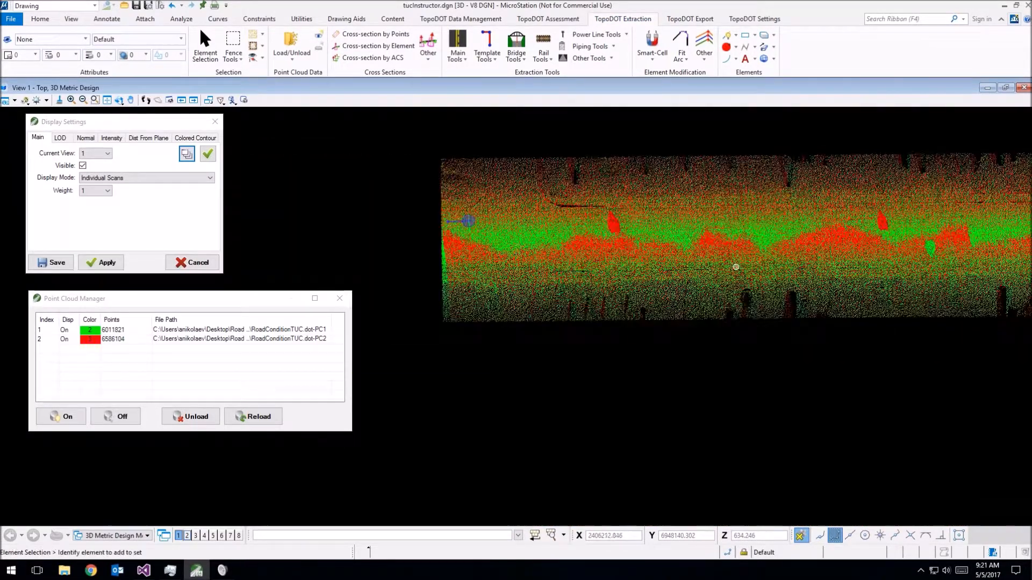
scroll(468, 237, "up", 3)
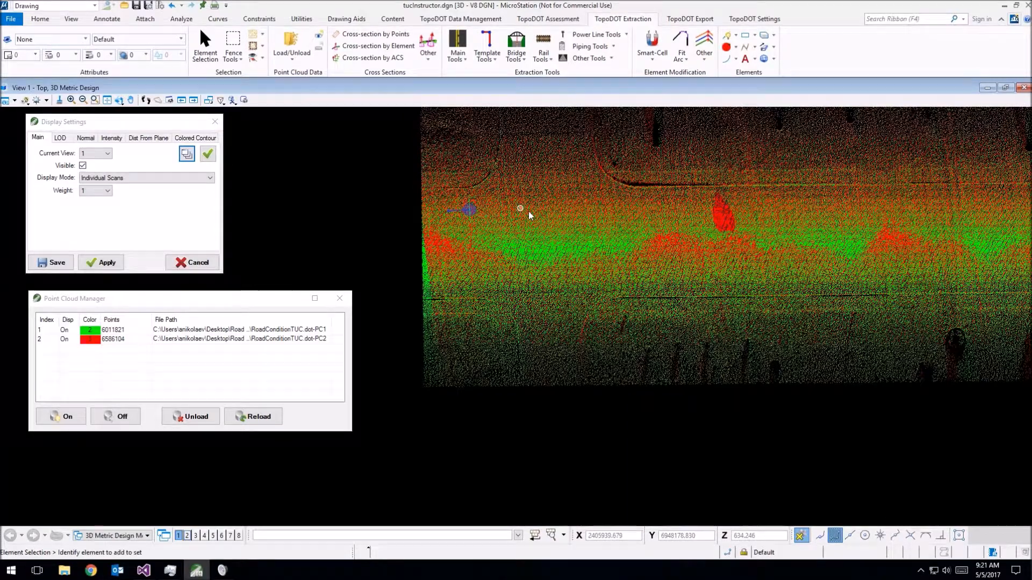
scroll(528, 212, "down", 3)
middle_click_drag(957, 259, 686, 279)
middle_click_drag(810, 267, 561, 245)
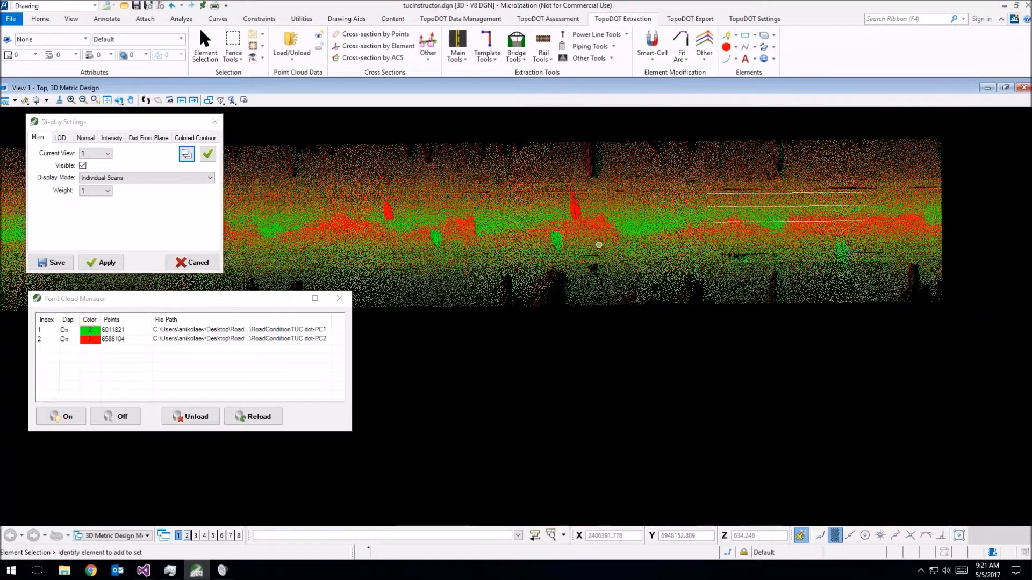
Step: Set View 1's point cloud display mode to Colored Intensity
left_click(129, 178)
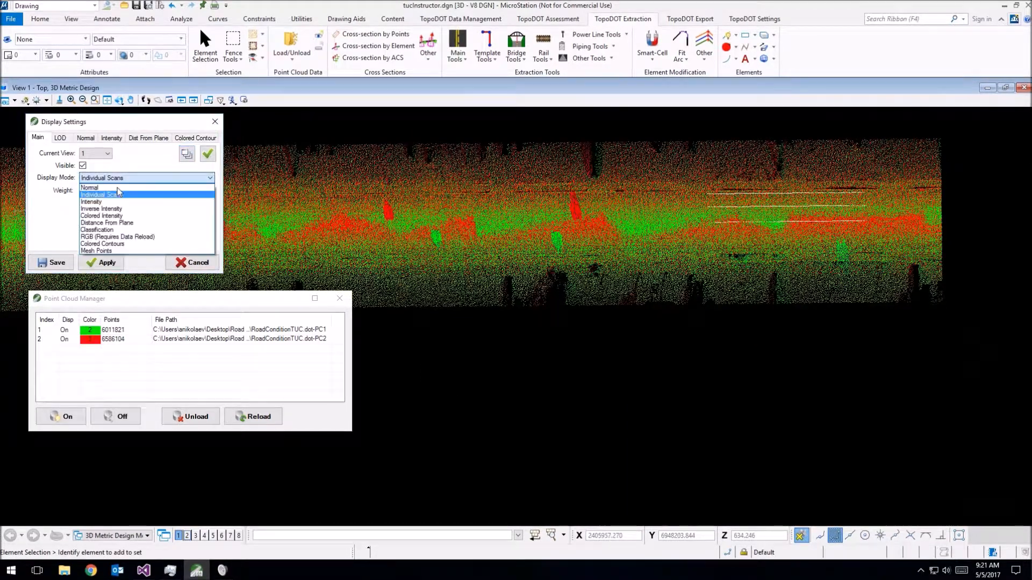
left_click(128, 216)
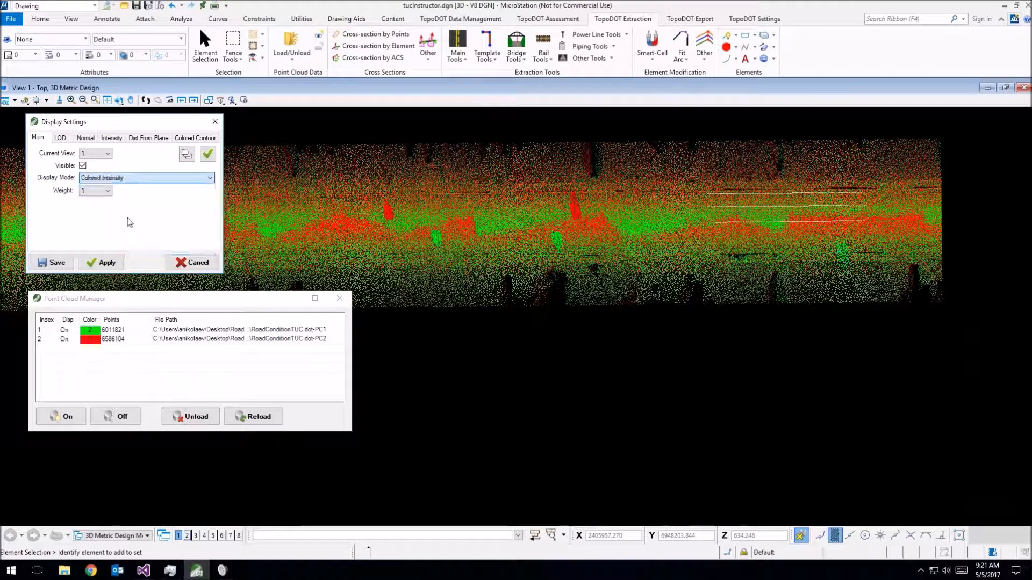
left_click(207, 154)
scroll(784, 212, "up", 5)
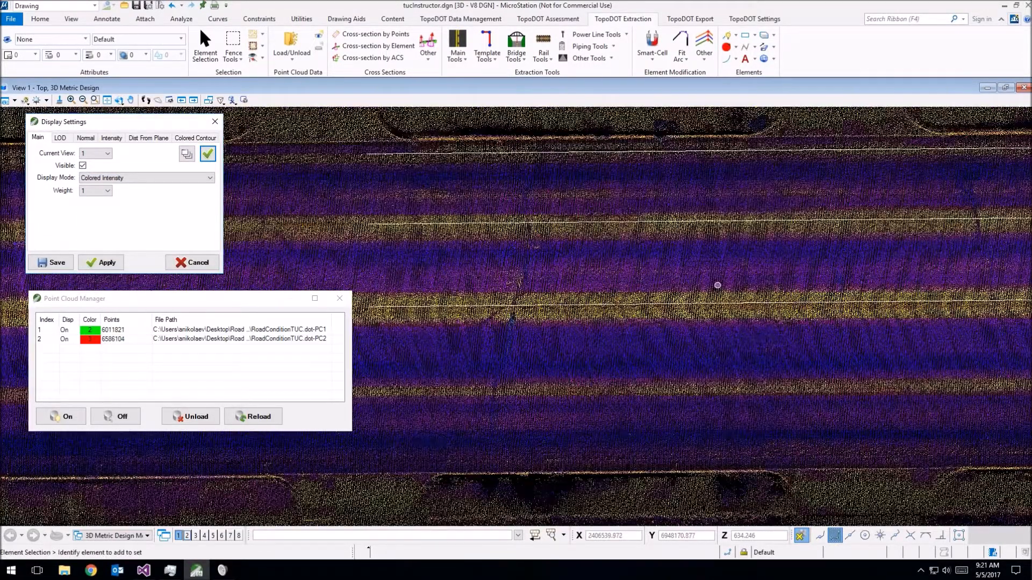
Step: Select the three lines drawn lengthwise along the road near the end of the corridor
left_click_drag(760, 333, 722, 180)
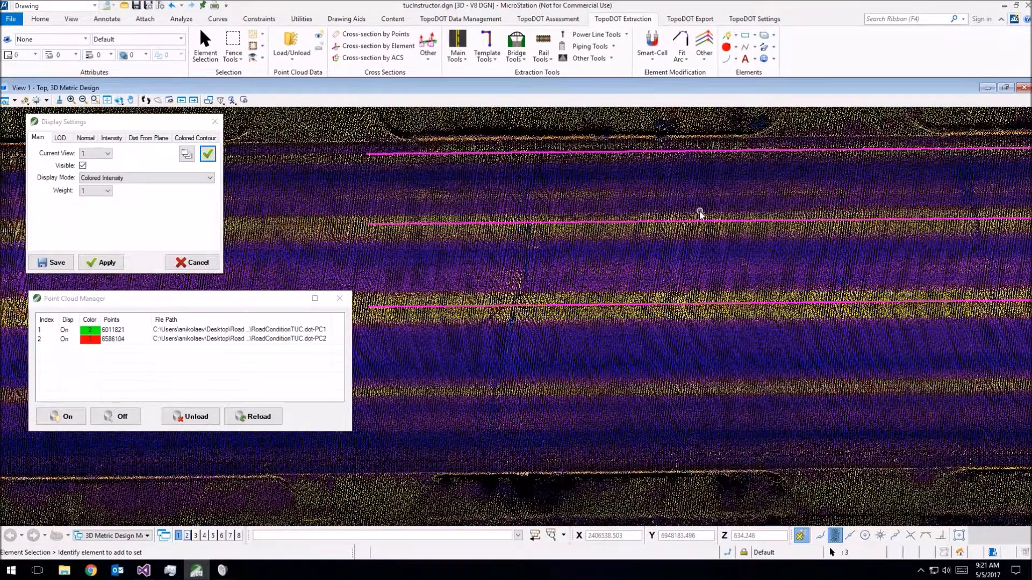
scroll(700, 214, "down", 2)
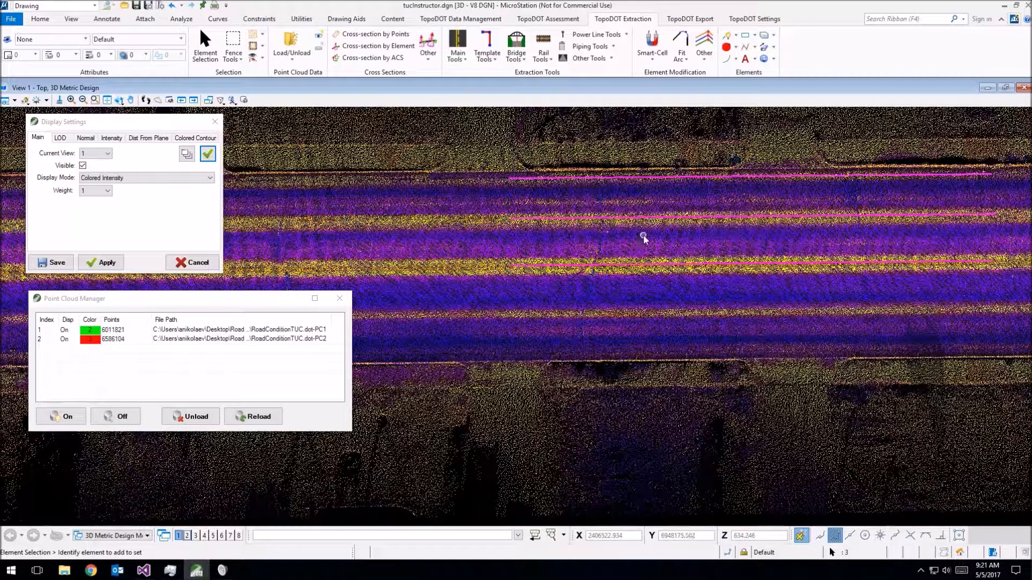
scroll(502, 166, "up", 4)
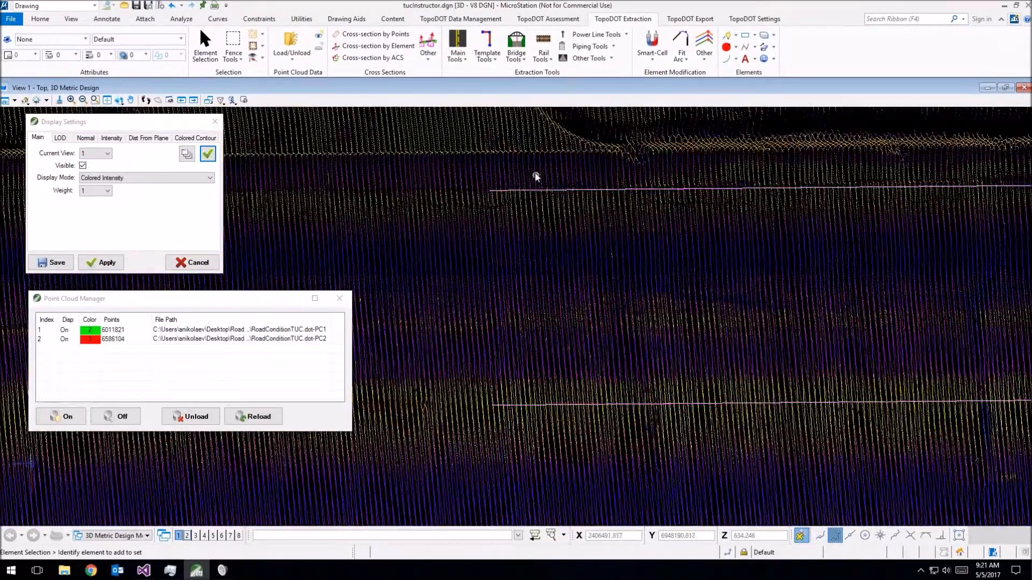
Step: Select only the uppermost line and examine its course along the pavement edge from end to end
left_click(540, 193)
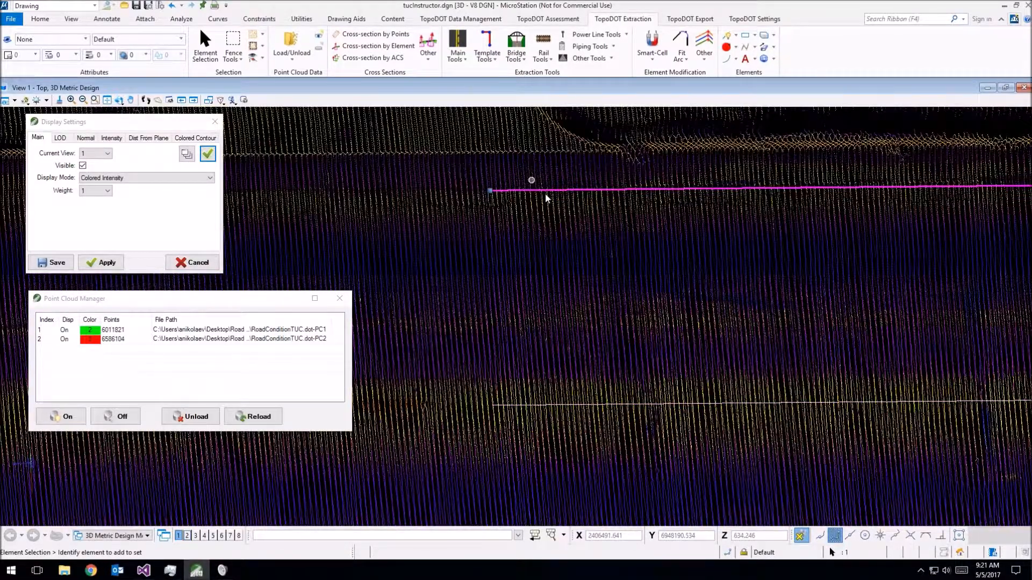
middle_click_drag(685, 234, 513, 200)
scroll(751, 202, "down", 5)
middle_click_drag(1011, 208, 736, 210)
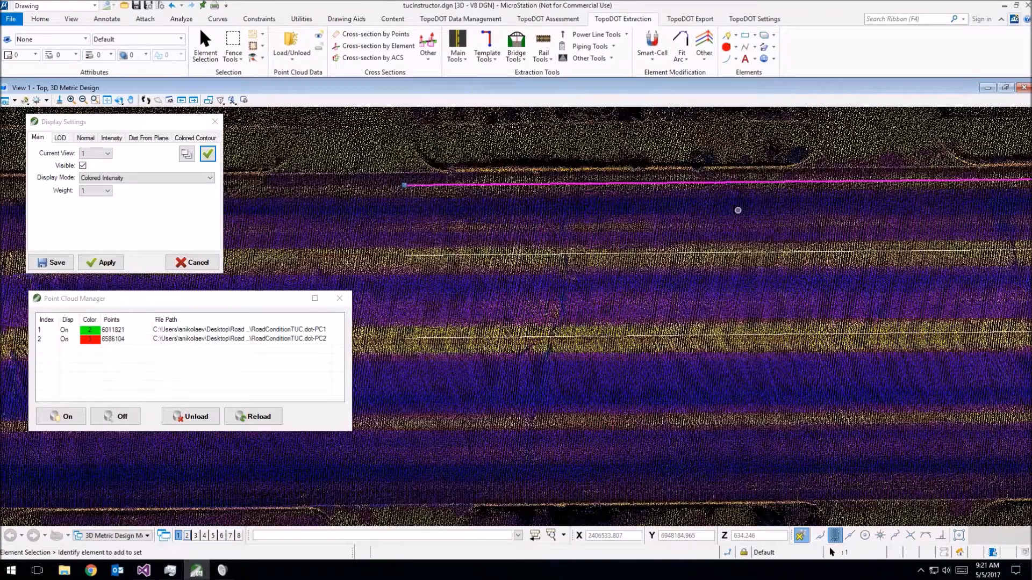
middle_click_drag(985, 183, 836, 208)
scroll(853, 205, "down", 2)
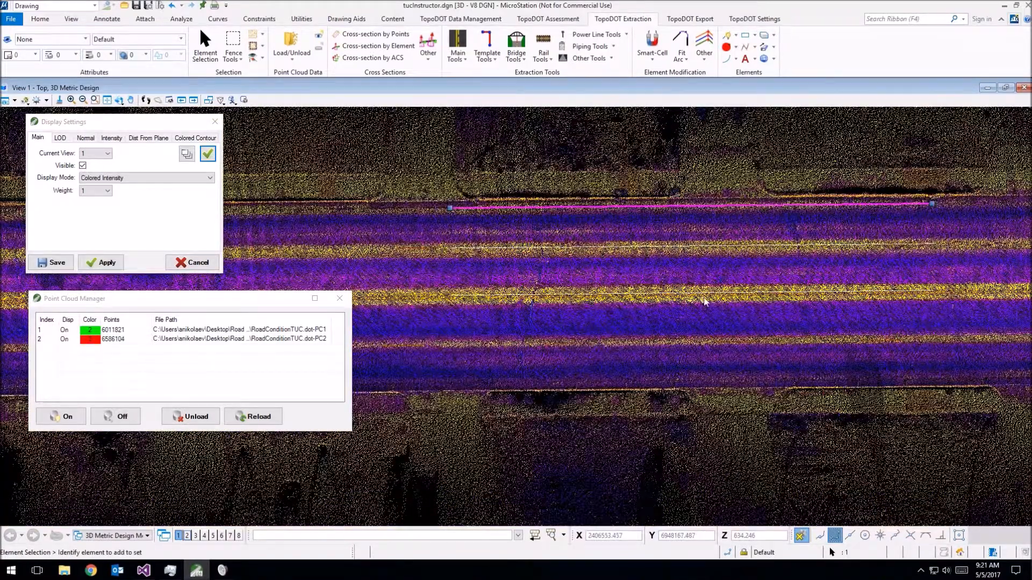
scroll(705, 301, "up", 2)
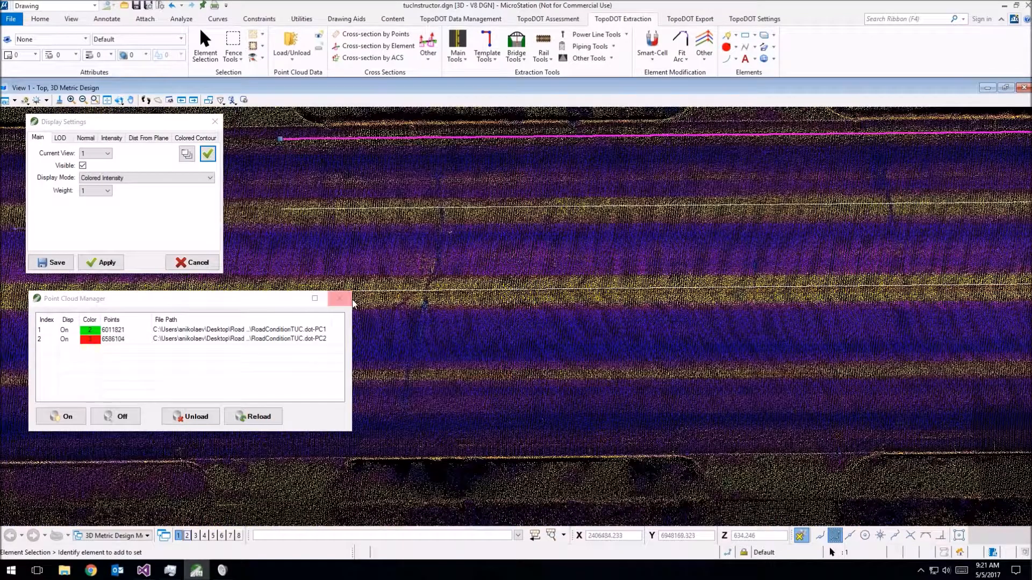
scroll(675, 337, "down", 2)
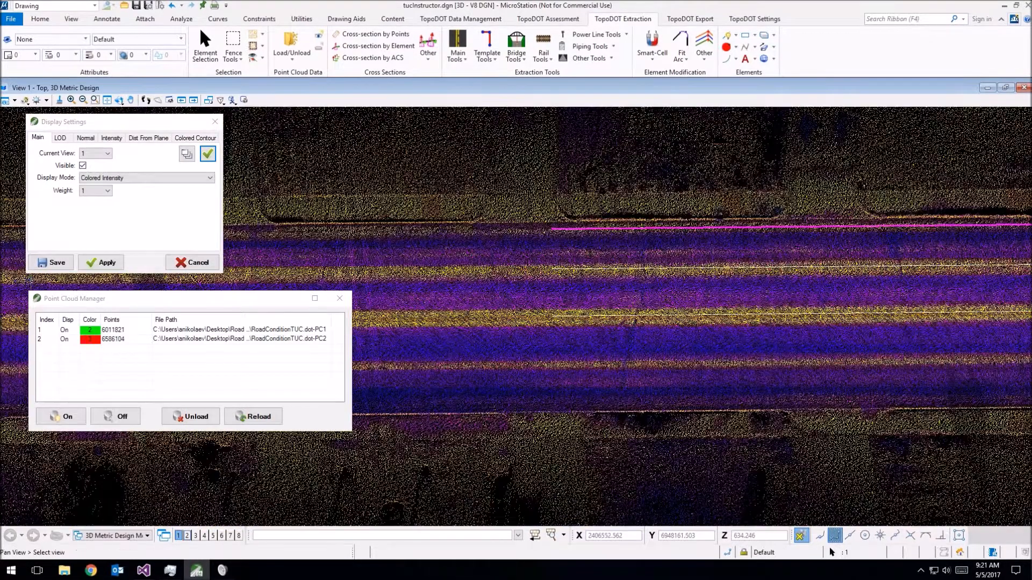
Step: Set the point cloud display mode back to Individual Scans and apply it to all views
left_click(130, 179)
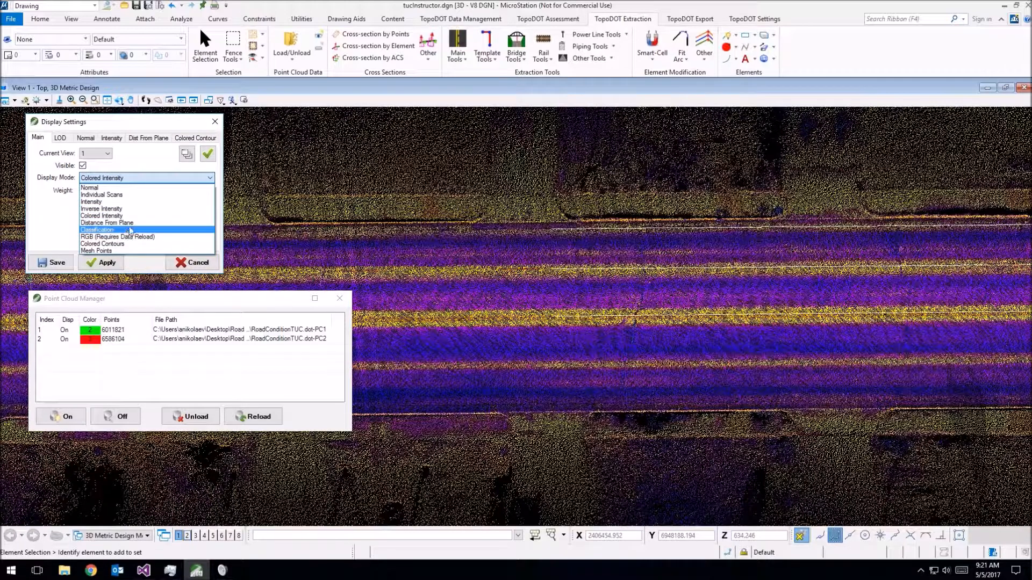
left_click(107, 194)
left_click(209, 155)
left_click(188, 156)
Step: Examine how the two scans overlap around the three drawn lines
middle_click_drag(863, 261, 599, 216)
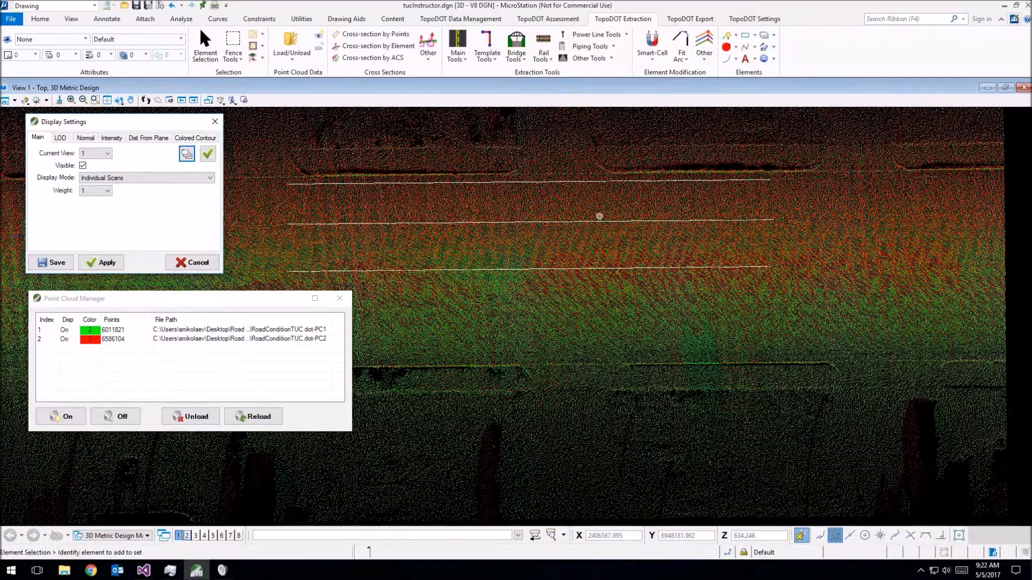
scroll(715, 221, "up", 5)
scroll(628, 283, "down", 2)
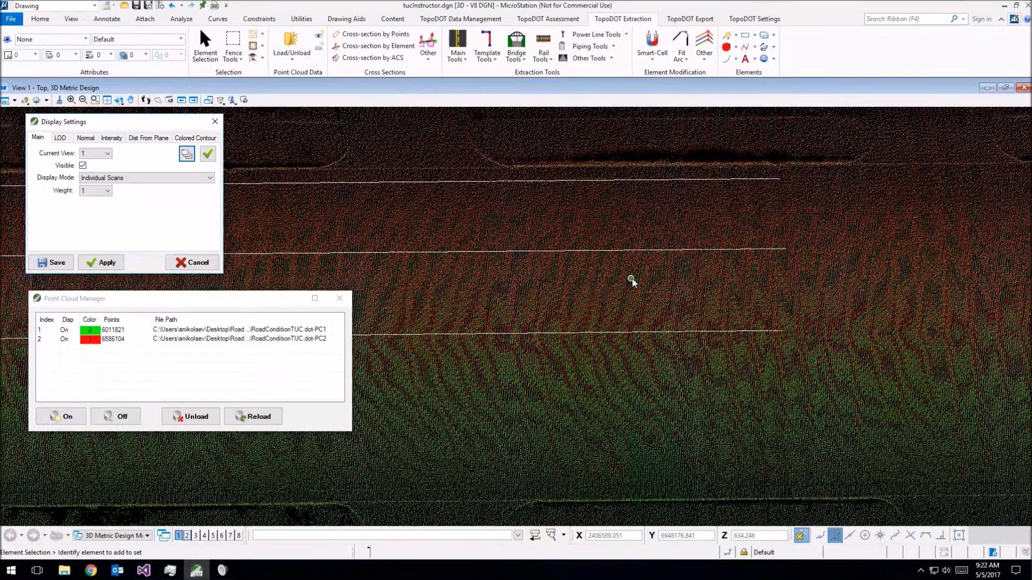
middle_click_drag(633, 281, 778, 324)
middle_click_drag(417, 332, 623, 295)
scroll(622, 295, "up", 2)
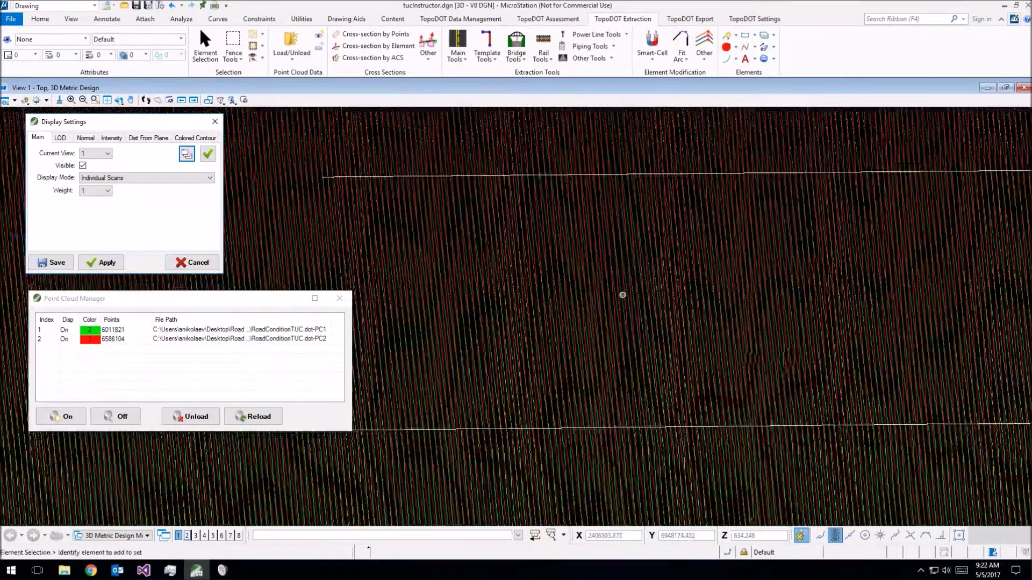
Step: Turn off the display of the second scan, RoadConditionTUC.dot-PC2, leaving only the first scan around the three lines
scroll(429, 284, "up", 3)
left_click(90, 338)
left_click(117, 417)
scroll(587, 341, "down", 2)
scroll(587, 340, "down", 2)
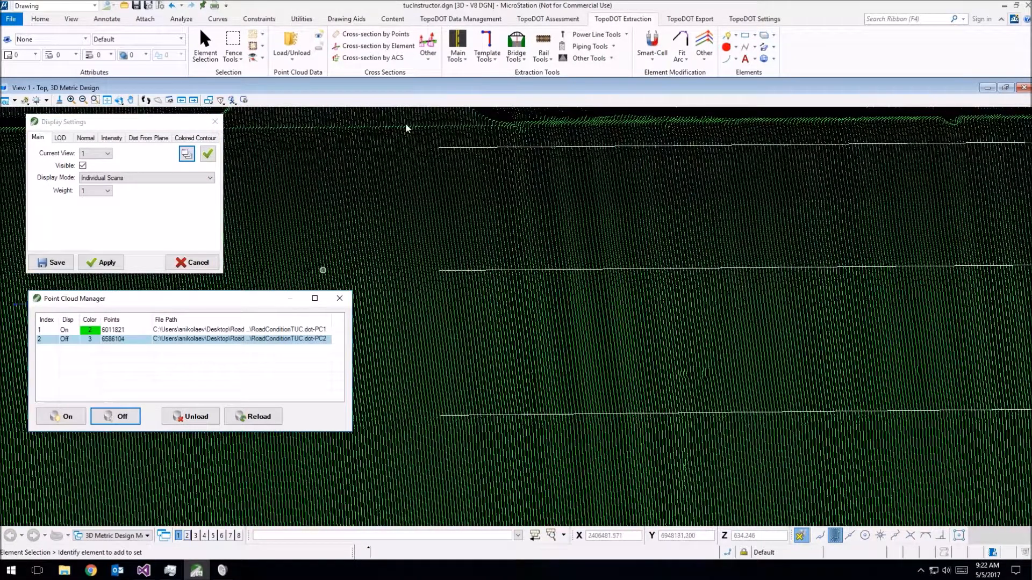
Step: Place a small rectangular fence between the upper and middle lines and measure the first scan's point density inside it
left_click(232, 46)
left_click(575, 179)
left_click(636, 219)
left_click(457, 21)
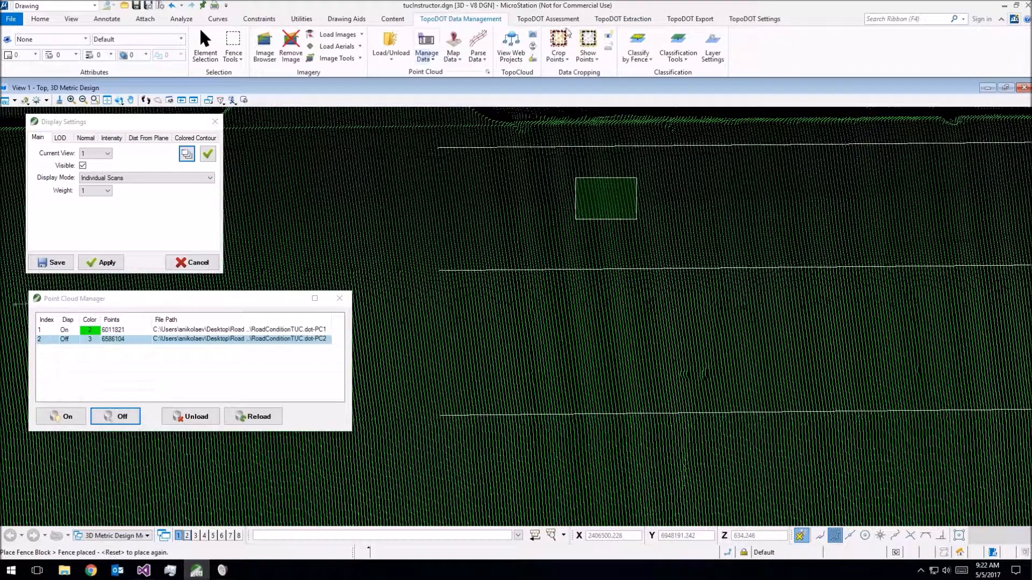
left_click(622, 19)
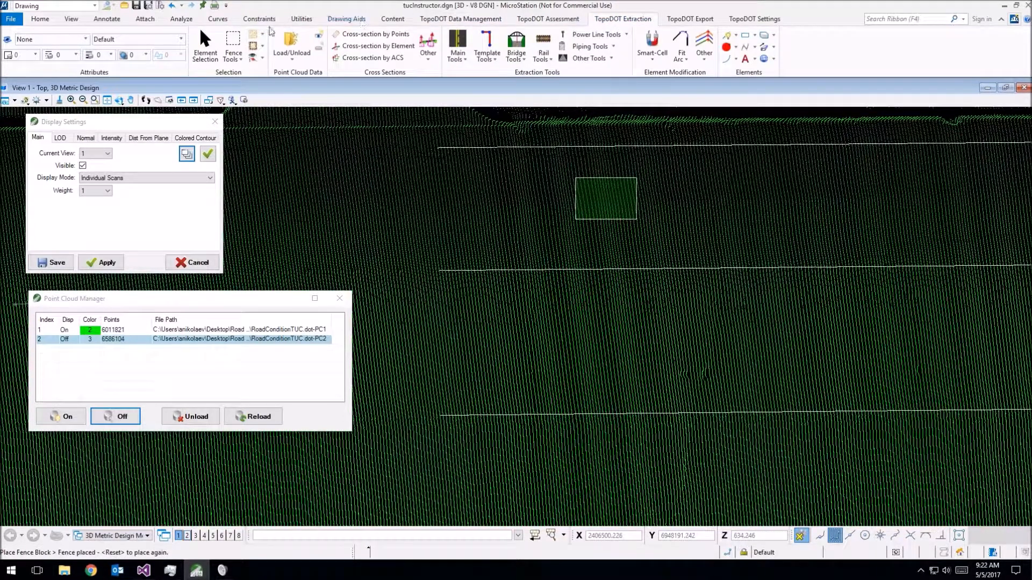
left_click(457, 19)
left_click(548, 19)
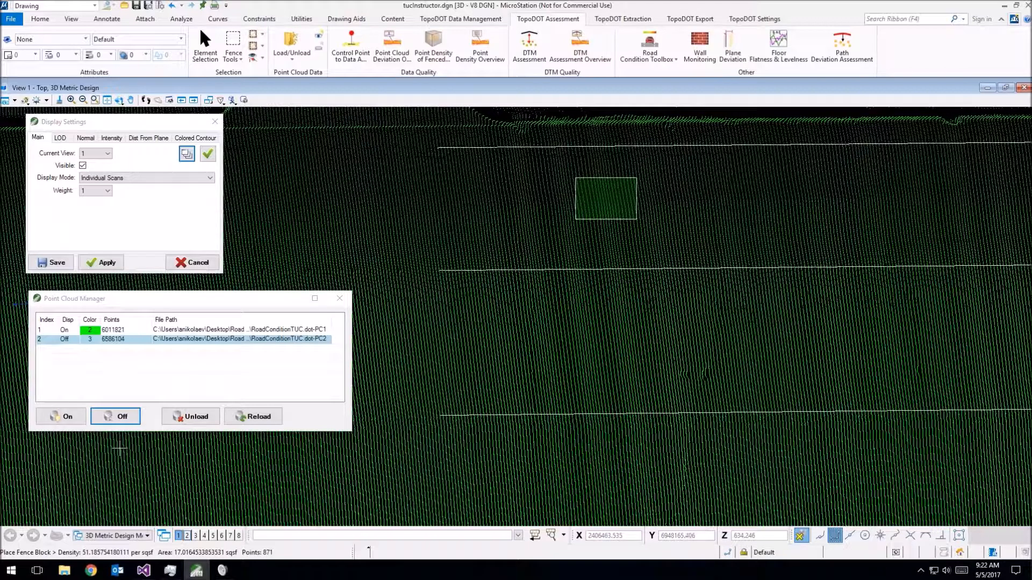
Step: Turn on the second scan, turn off the first, and measure the point density within the same fence
left_click(126, 420)
left_click(72, 421)
left_click(74, 330)
left_click(116, 416)
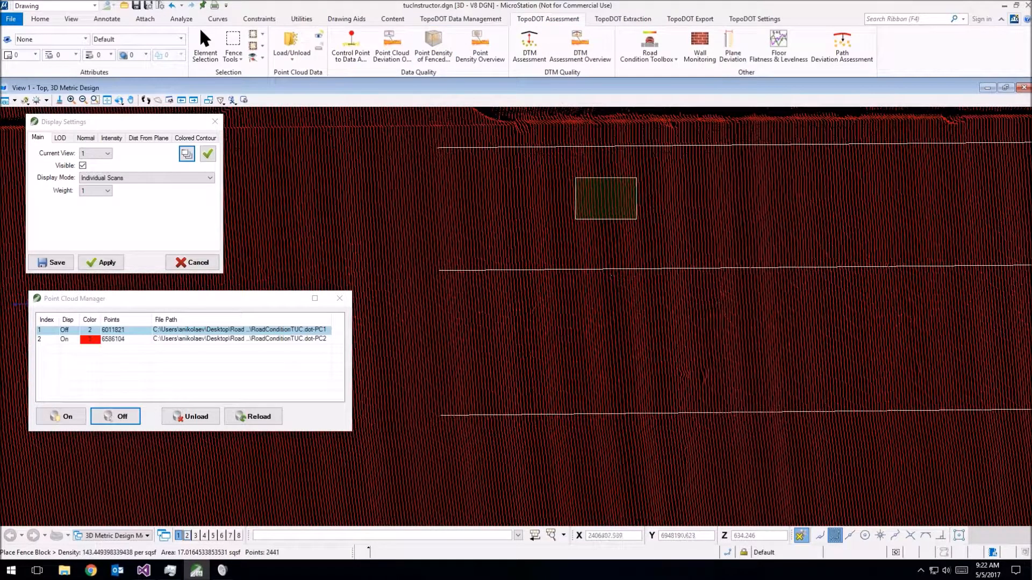
Step: Remove the fence and clear the Point Cloud Manager and Display Settings dialogs away from the road view
left_click(205, 46)
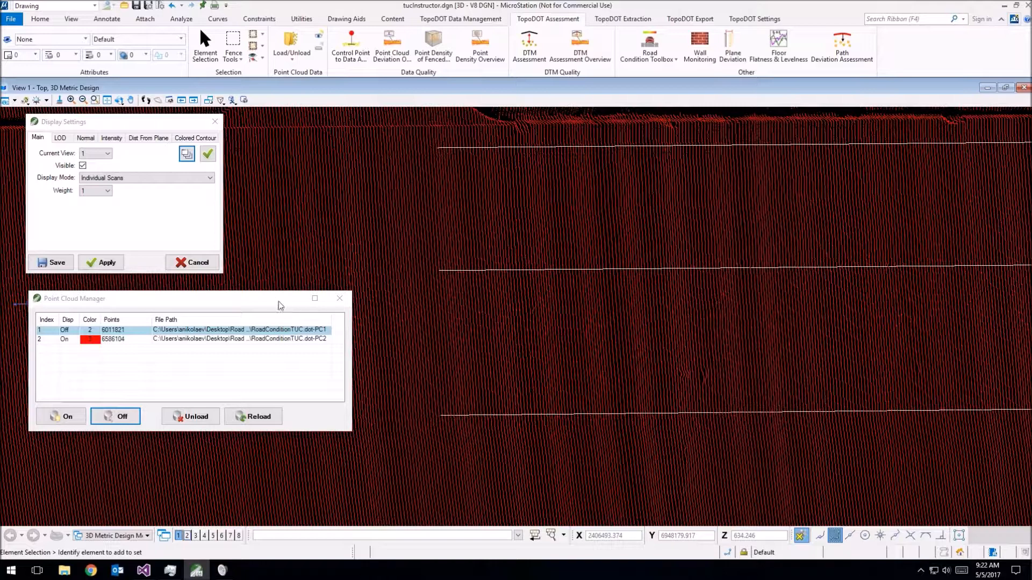
left_click(339, 298)
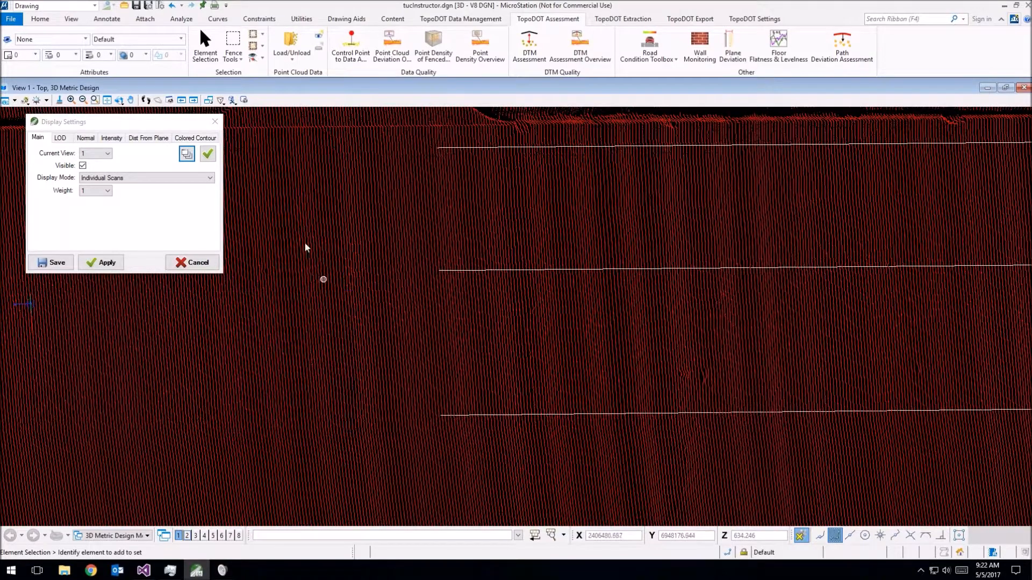
left_click_drag(134, 123, 0, 139)
scroll(366, 215, "down", 2)
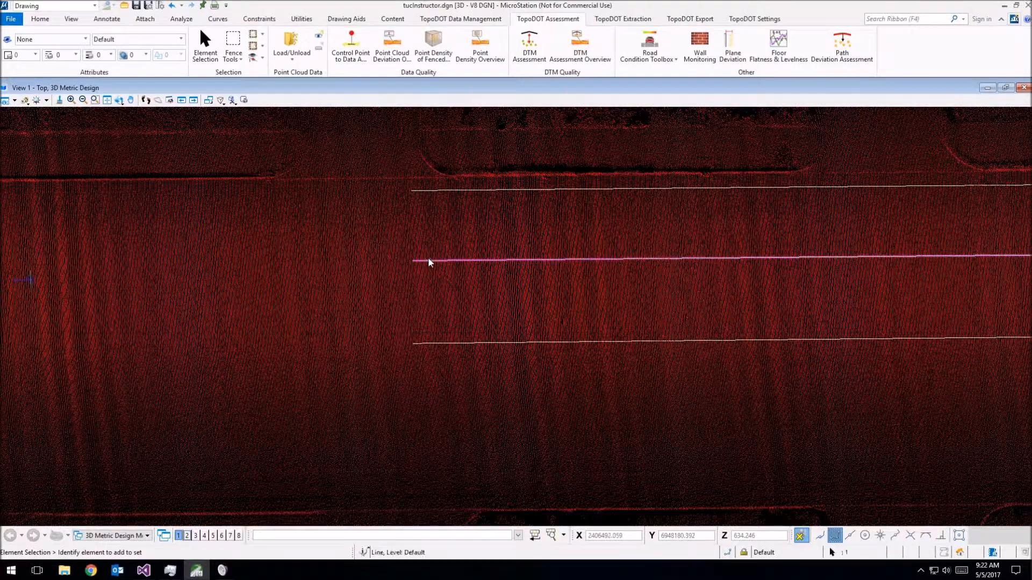
Step: Open the Road Condition tool with no lines selected and place its dialog beside the start of the lines
left_click_drag(609, 380, 465, 166)
left_click(573, 240)
left_click(650, 52)
left_click(657, 75)
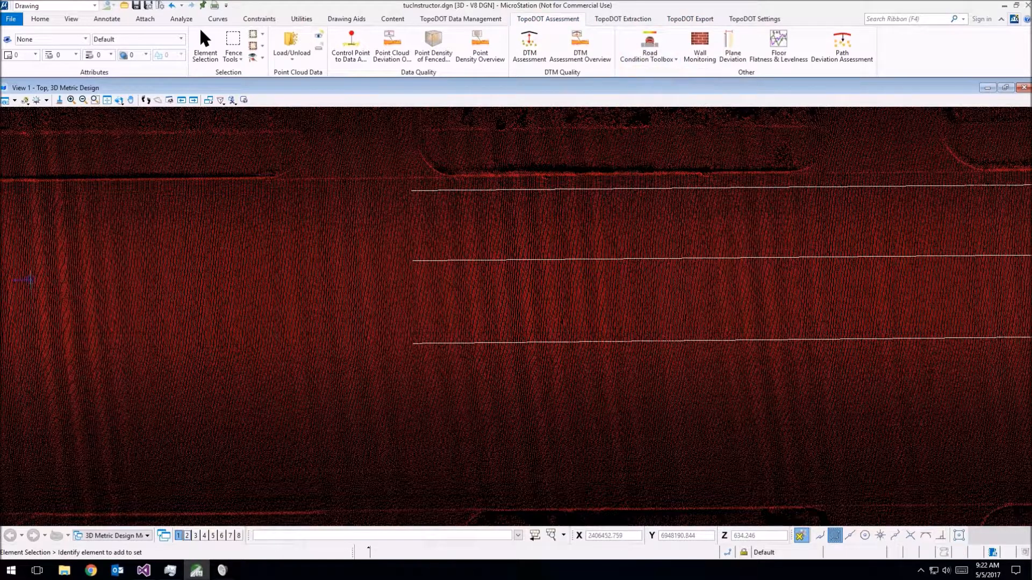
left_click_drag(141, 135, 319, 173)
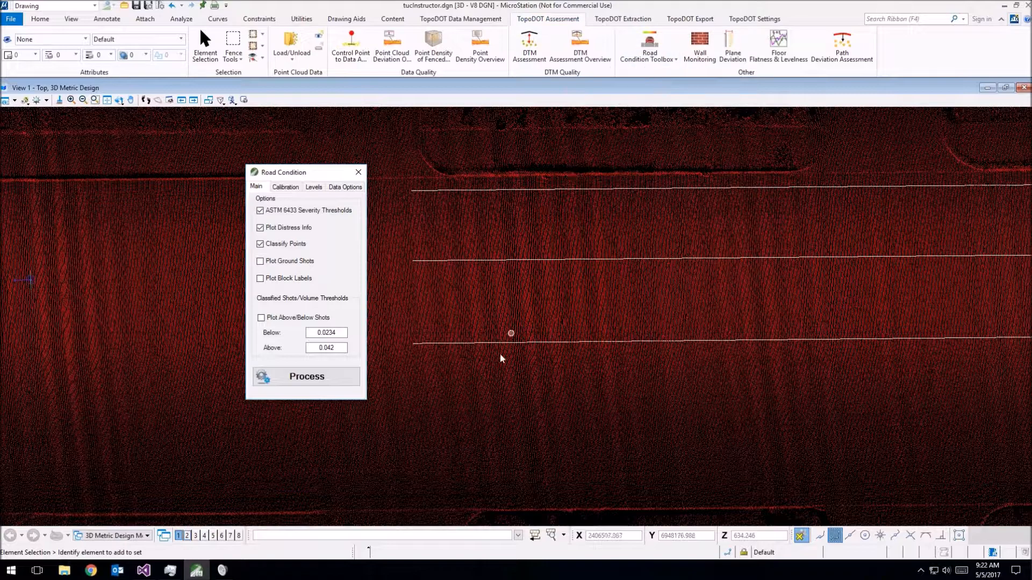
Step: Process the road condition along the three lane lines with ASTM 6433 Severity Thresholds, Plot Distress Info and Classify Points enabled, and deselect the lines
middle_click_drag(516, 337, 573, 371)
left_click(666, 417)
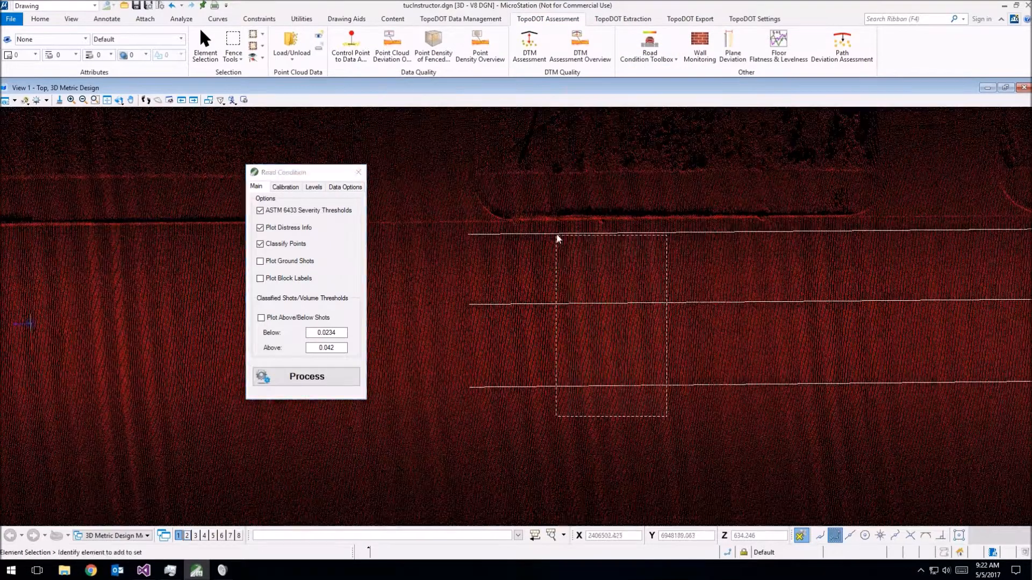
left_click(562, 218)
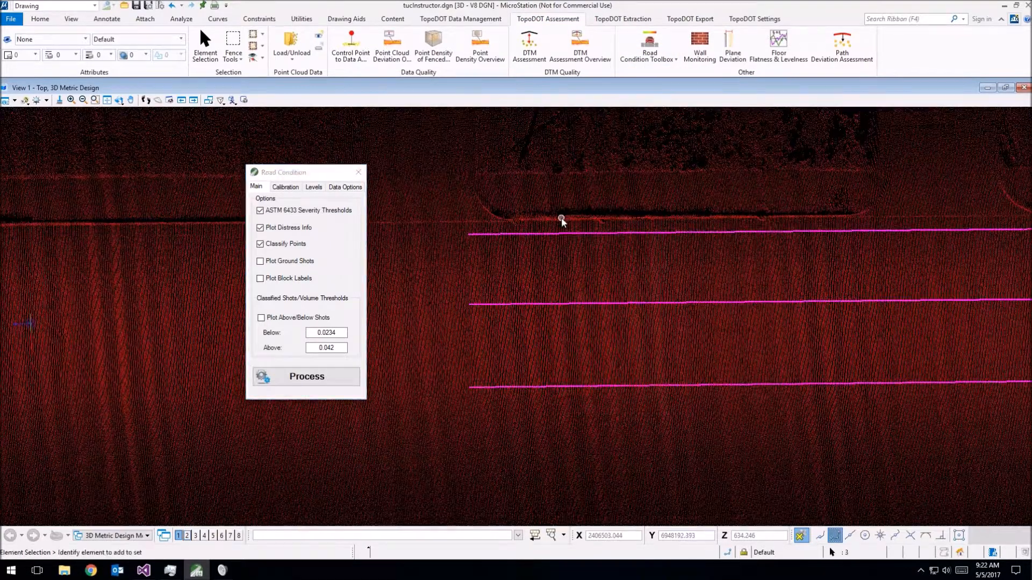
left_click(333, 383)
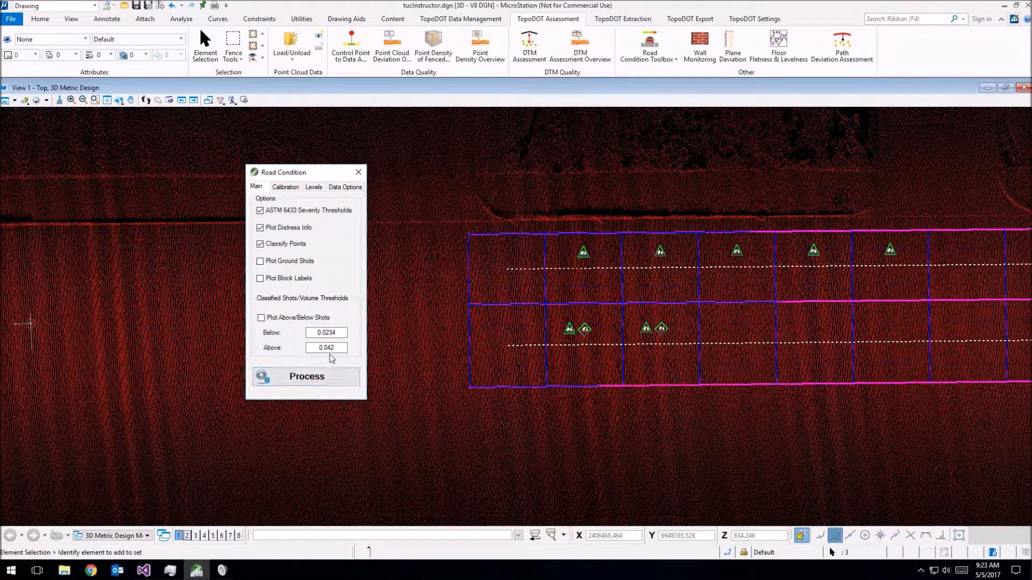
left_click_drag(311, 175, 139, 188)
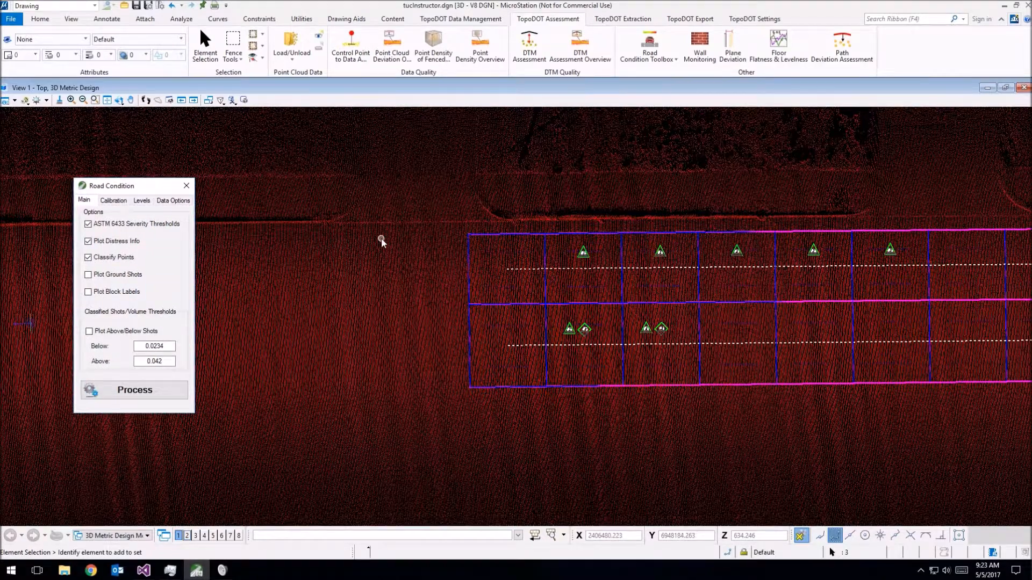
left_click(424, 286)
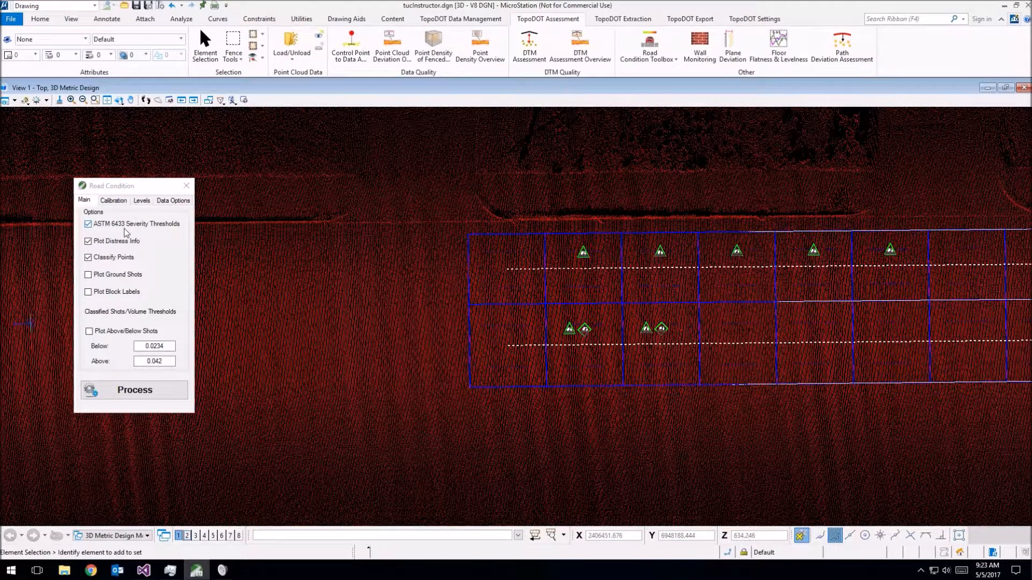
Step: Arrange the Display Settings, Layer Visibility and Road Condition dialogs side by side, clear of the classified pavement
mouse_move(113, 230)
left_click_drag(0, 130, 329, 186)
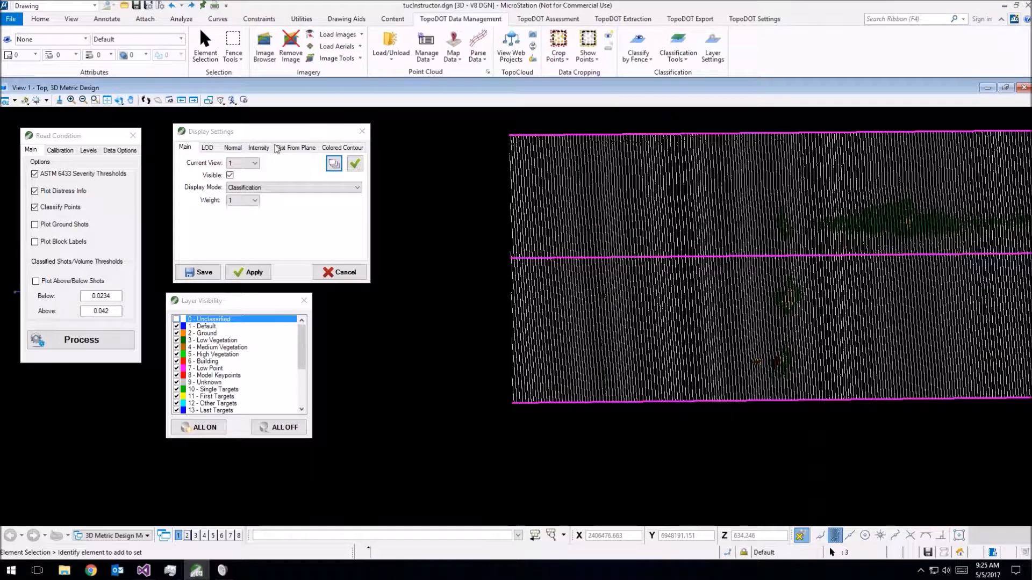
left_click_drag(105, 135, 499, 143)
left_click_drag(216, 135, 51, 127)
left_click_drag(217, 300, 45, 288)
left_click_drag(455, 143, 275, 127)
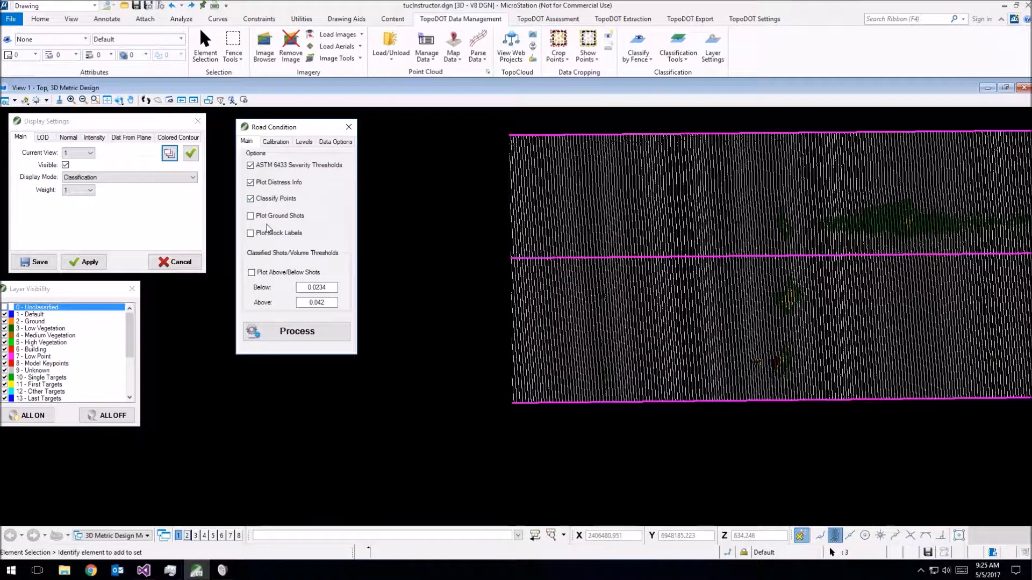
Step: Enable Plot Ground Shots, process the three selected lines again, and clear the selection
left_click(283, 217)
left_click(324, 336)
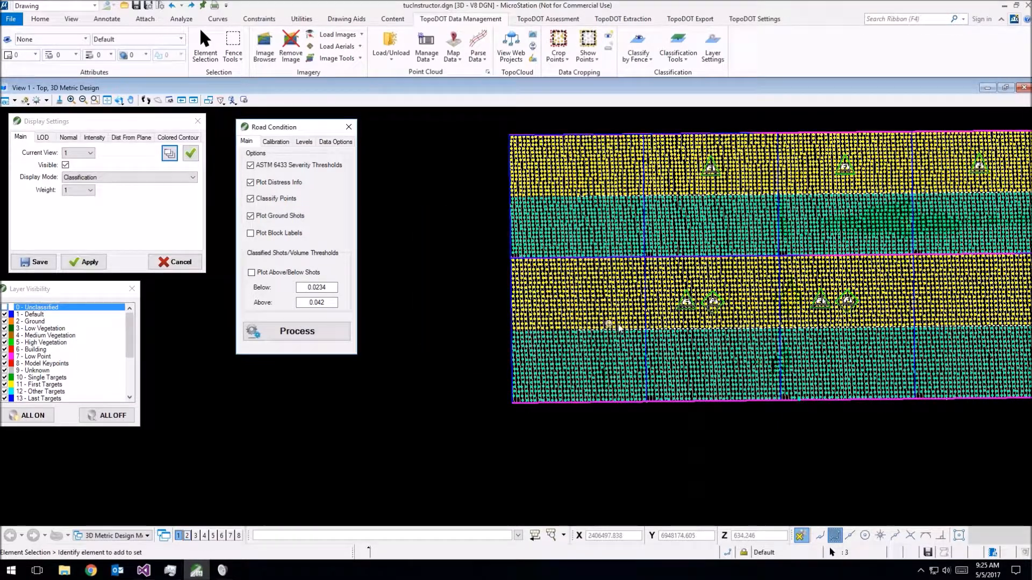
left_click(481, 148)
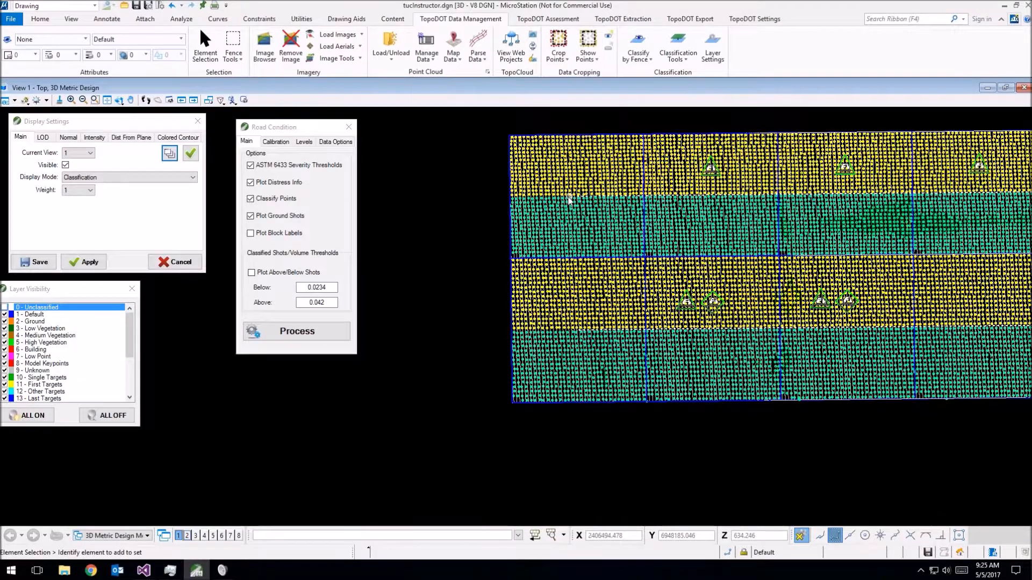
Step: Examine the first two road blocks of the upper lane by selecting their outlines
scroll(530, 244, "up", 2)
middle_click_drag(563, 291, 565, 250)
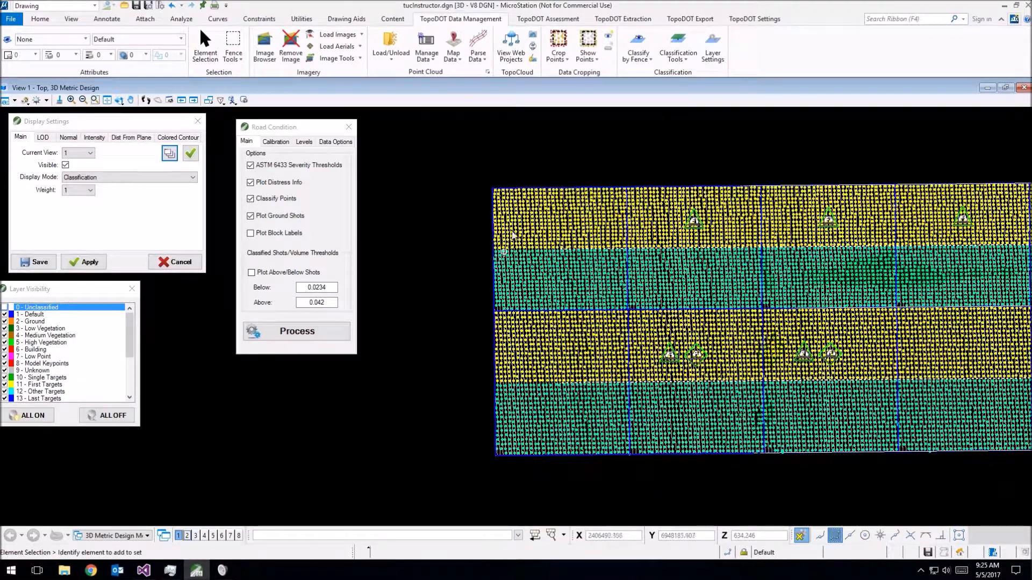
left_click(492, 208)
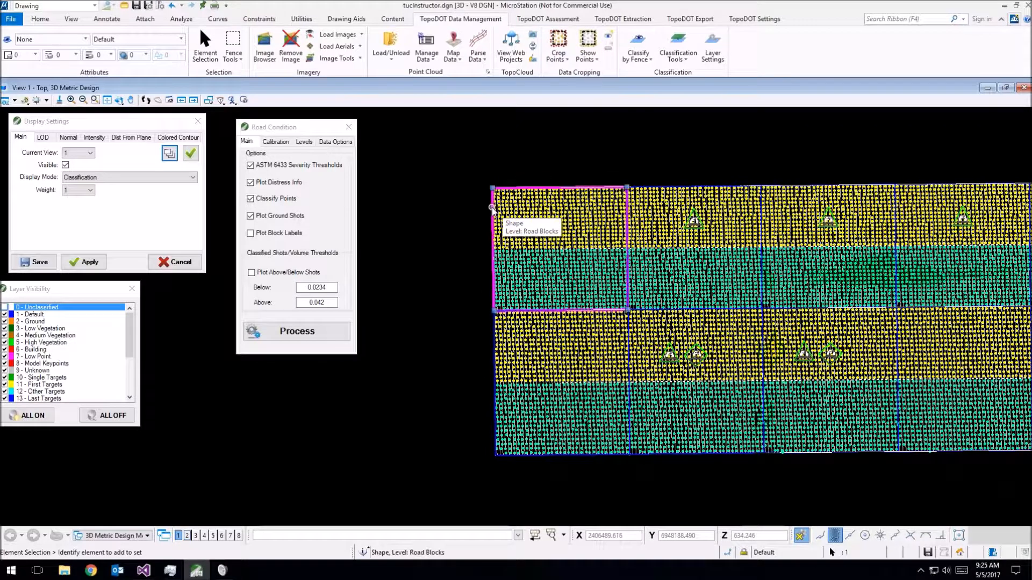
left_click(694, 310)
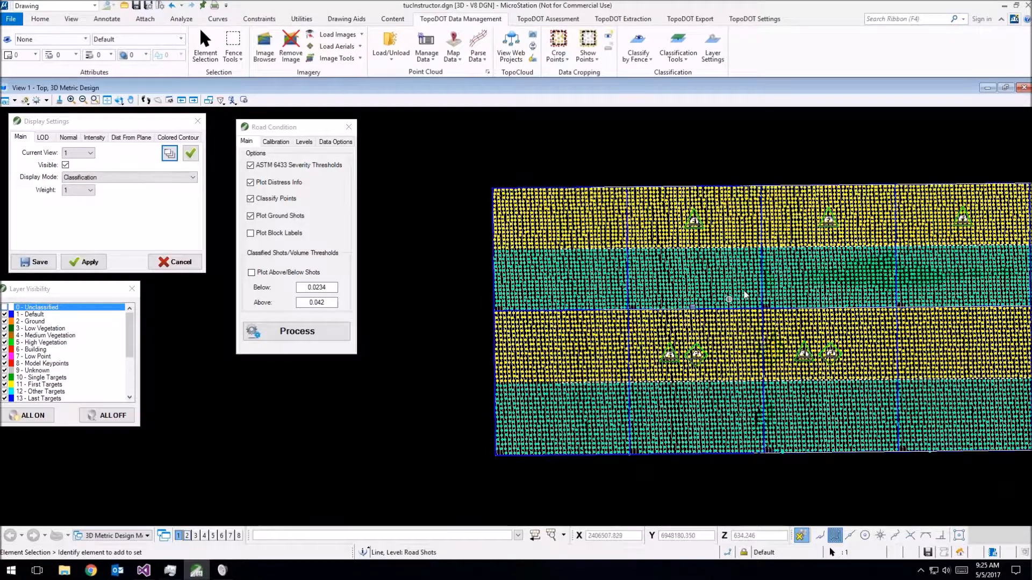
left_click(624, 236)
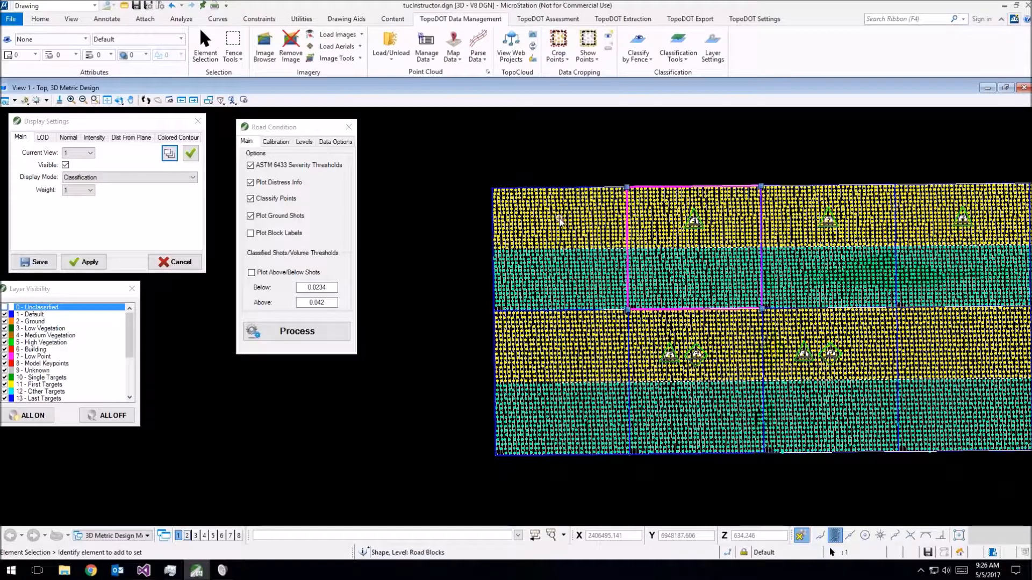
Step: Examine the plotted ground shots on both sides of the upper lane's middle line, back to the first road block
scroll(591, 242, "up", 5)
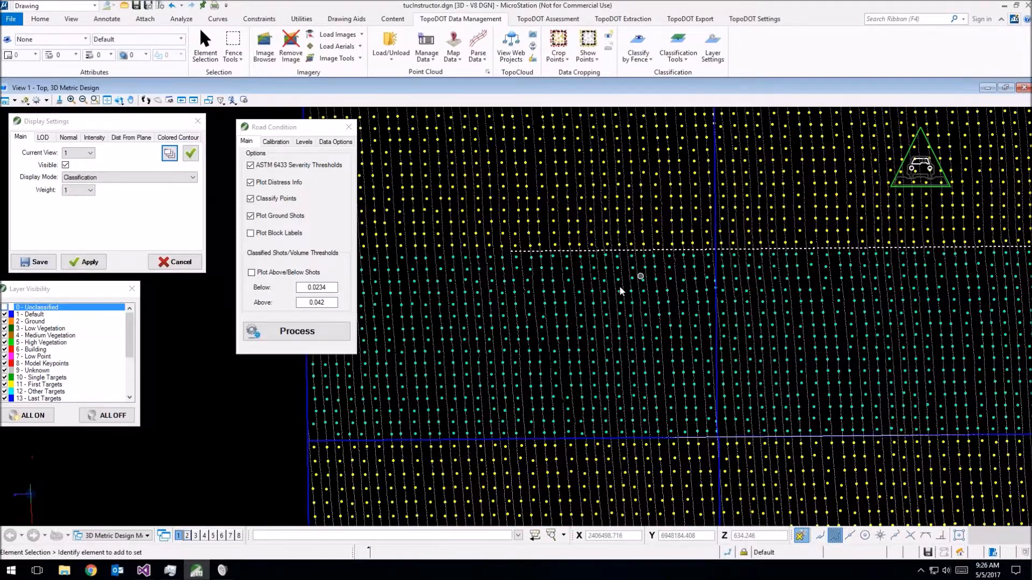
scroll(537, 322, "down", 3)
scroll(515, 328, "up", 3)
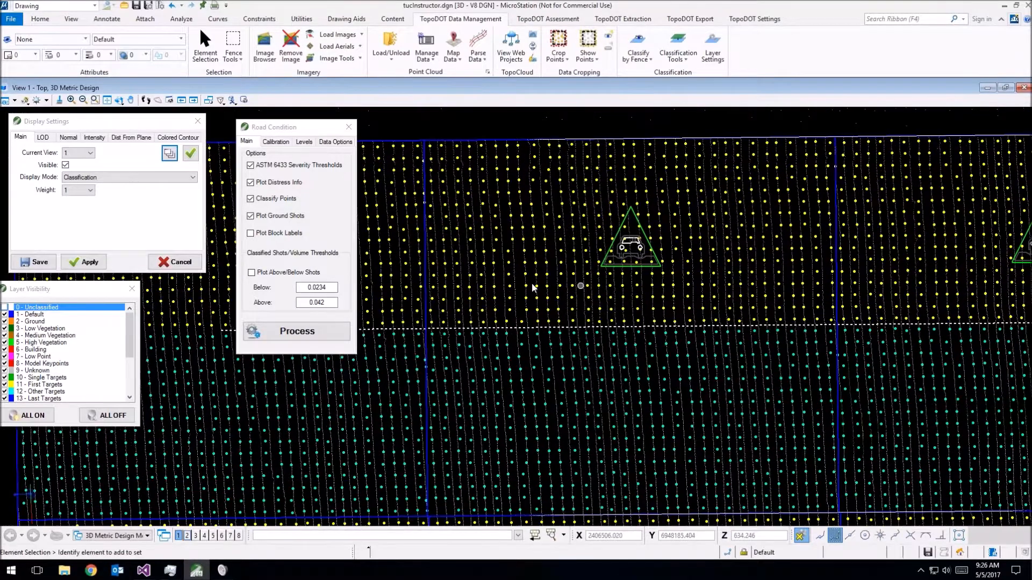
scroll(516, 328, "down", 2)
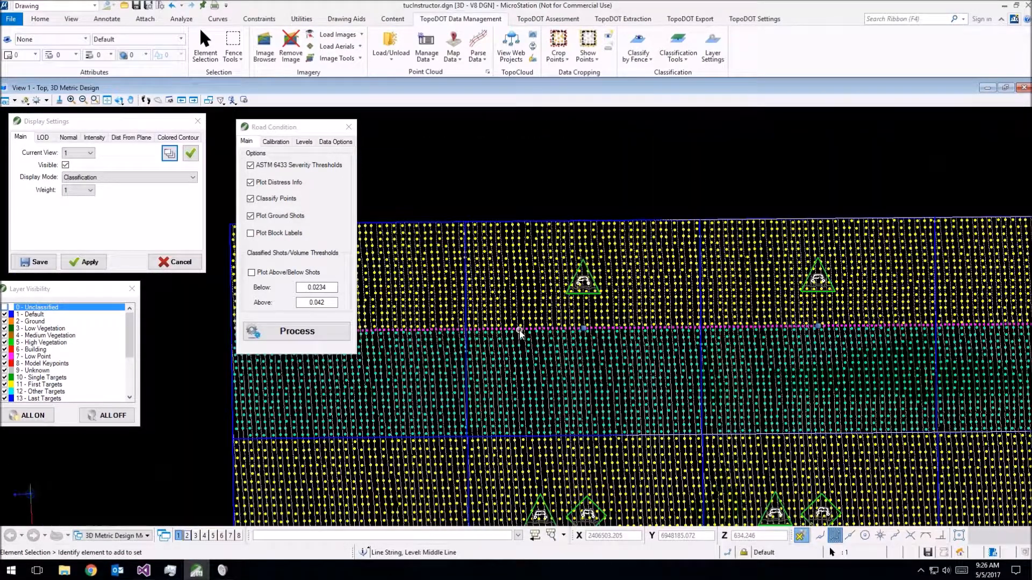
middle_click_drag(650, 367, 866, 355)
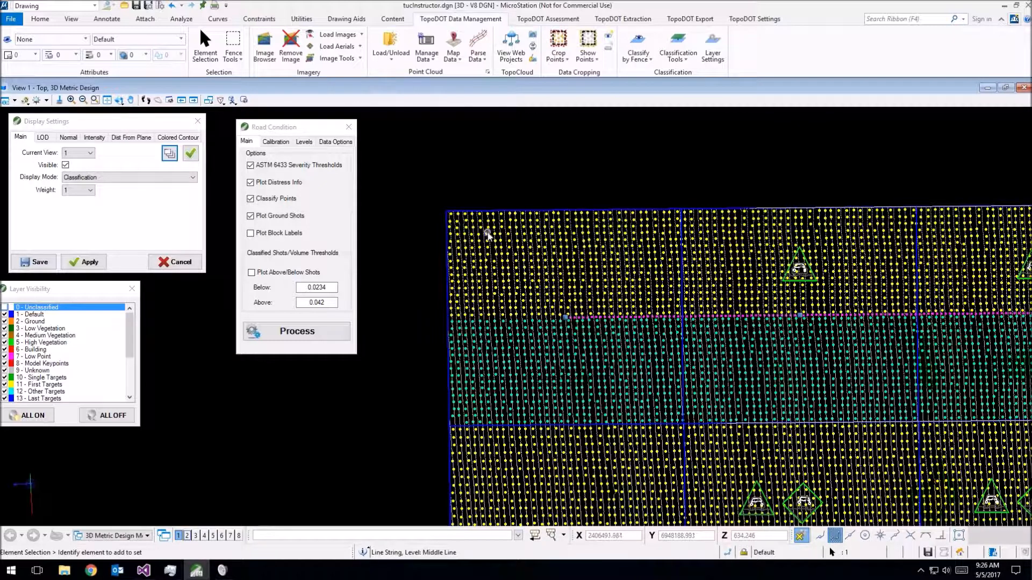
scroll(491, 230, "up", 2)
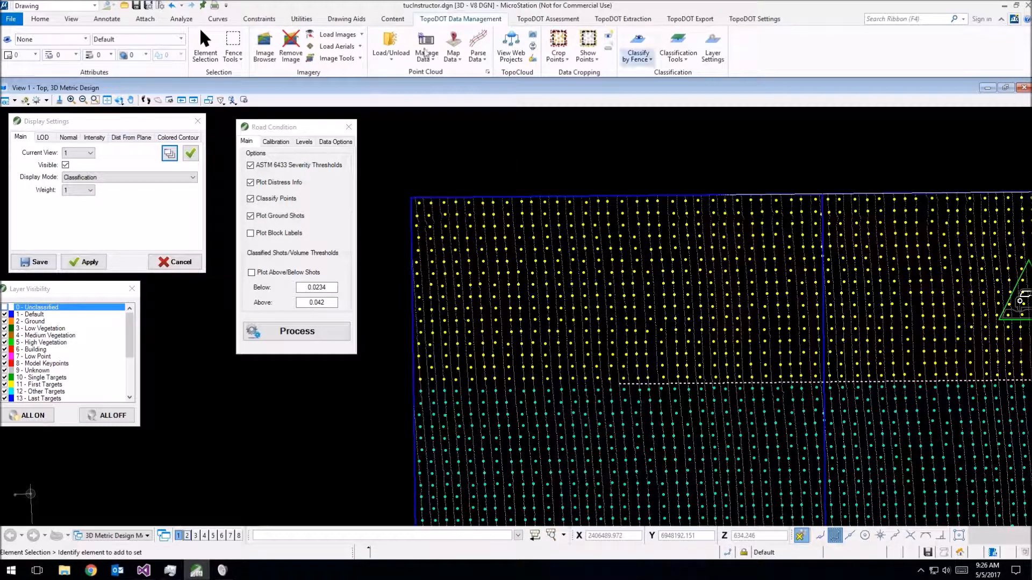
Step: Block-select the ground shots along the first road block's upper edge and add the rows on both sides of the middle line
left_click(40, 19)
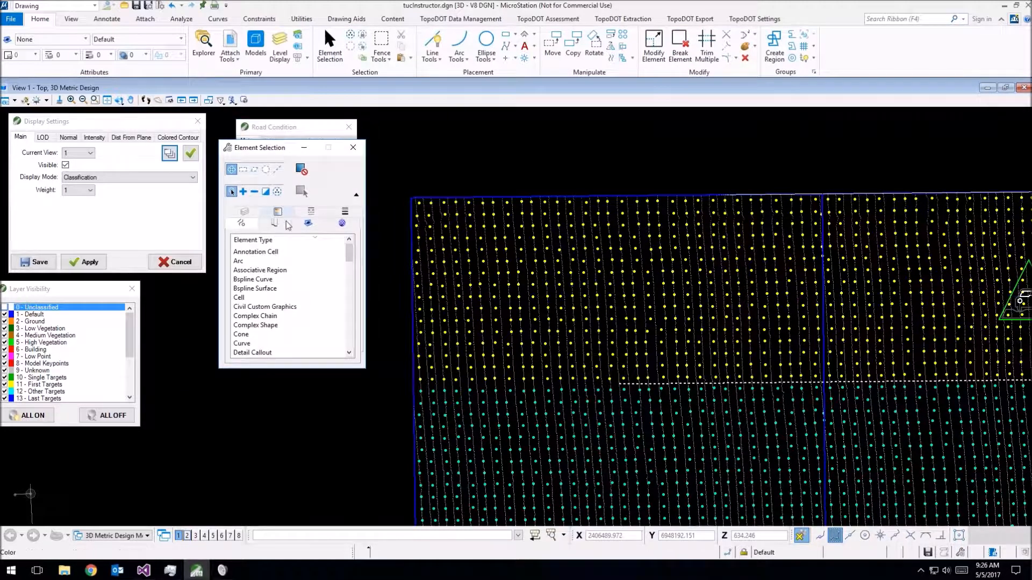
left_click(243, 169)
left_click(388, 178)
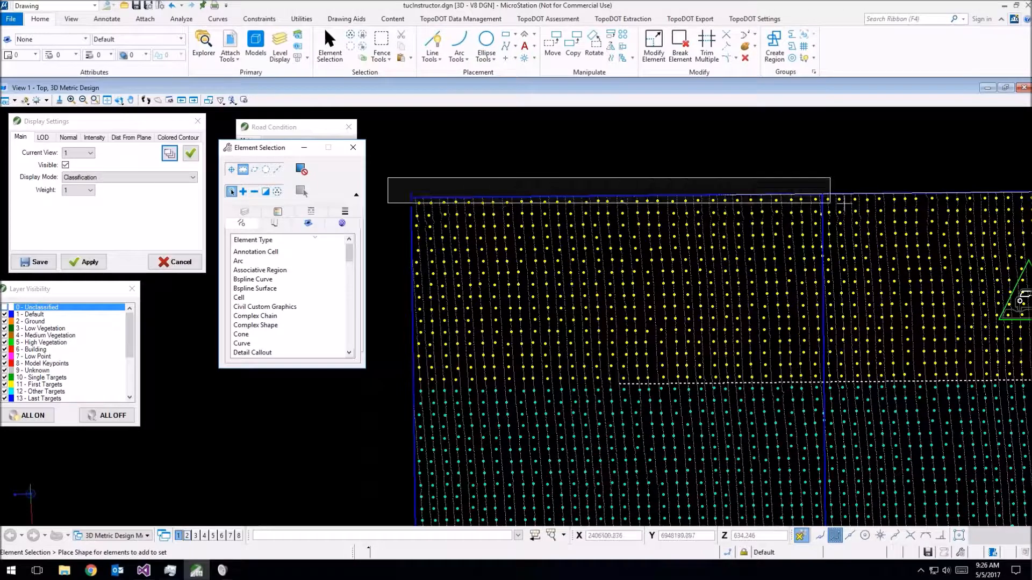
left_click(832, 212)
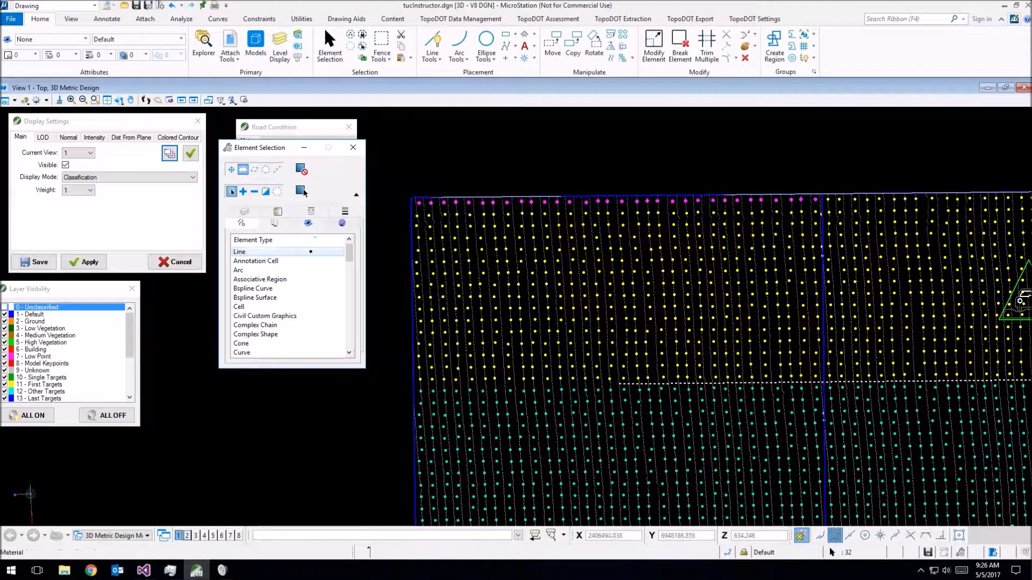
left_click(244, 194)
left_click(423, 380)
left_click(823, 398)
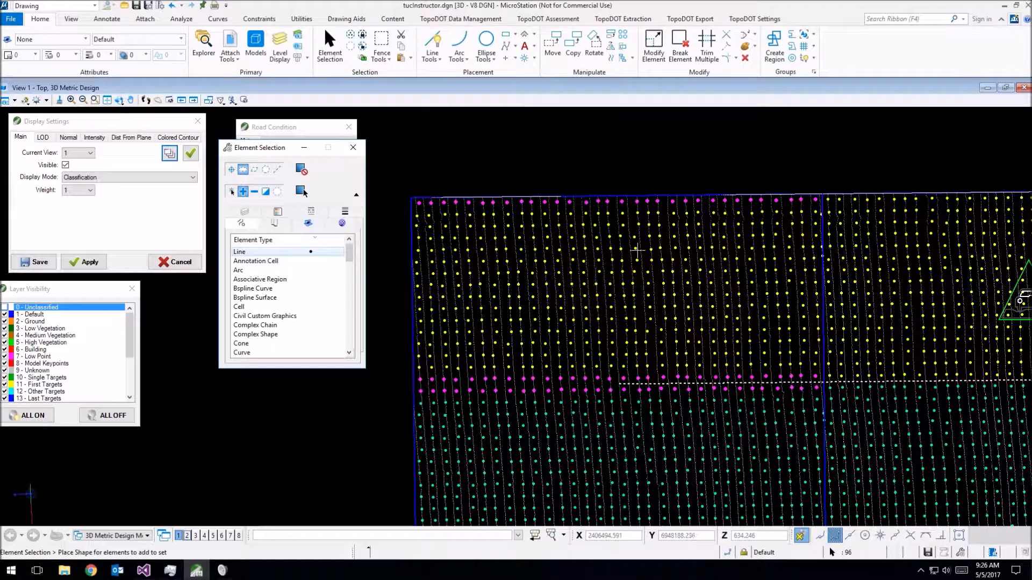
Step: Return element selection to Individual and New, and examine the selected ground-shot rows within the first road block
left_click(332, 54)
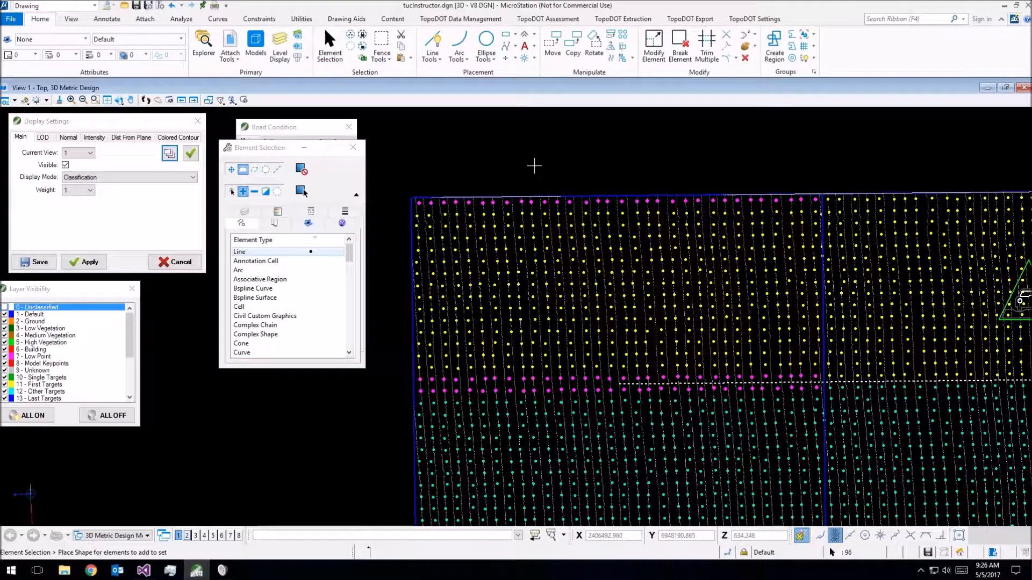
left_click(231, 192)
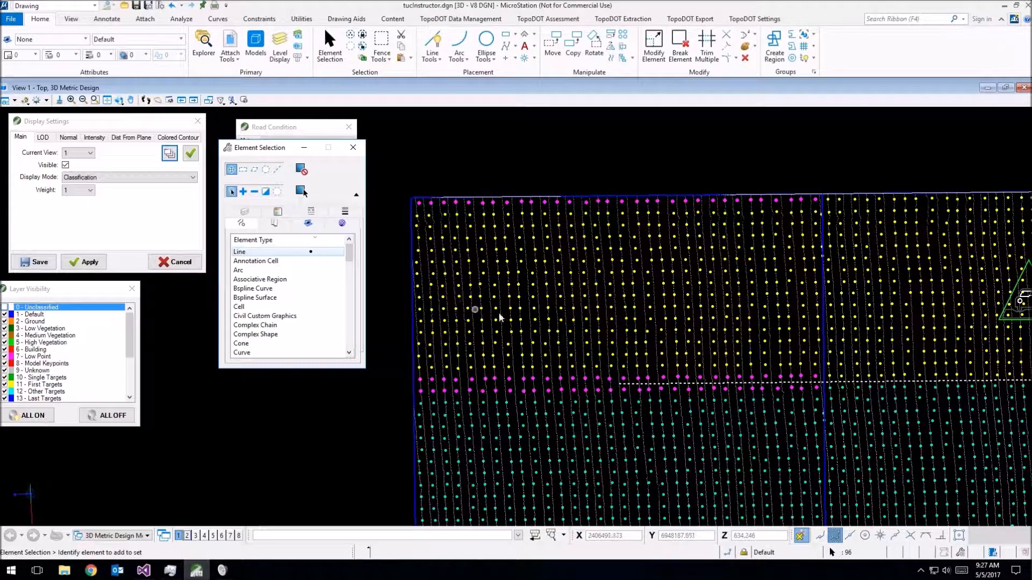
scroll(509, 317, "down", 3)
middle_click_drag(584, 398, 591, 325)
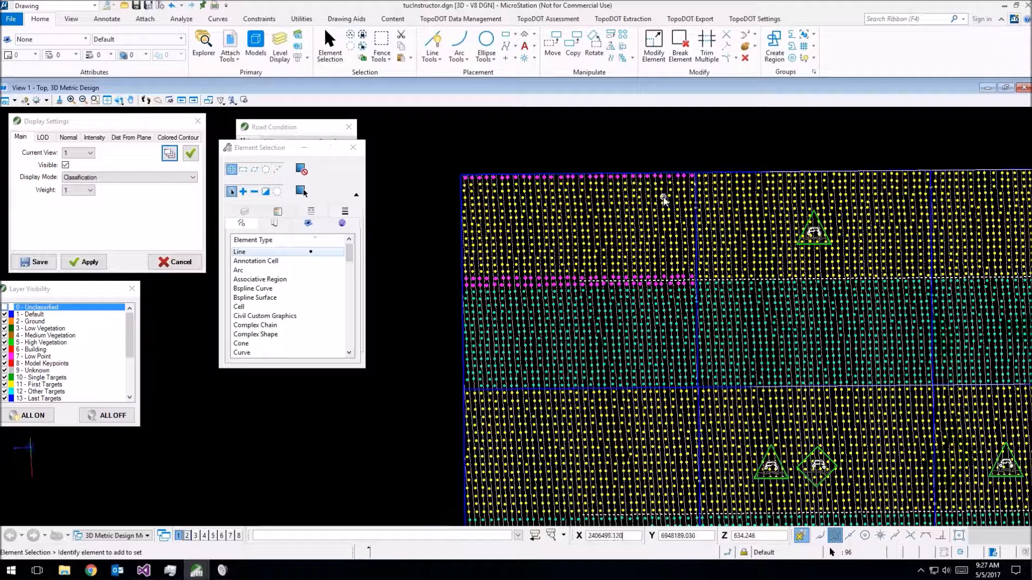
Step: Clear the ground-shot selection and examine the upper lane's first road block by selecting its outline
mouse_move(664, 200)
left_click(413, 388)
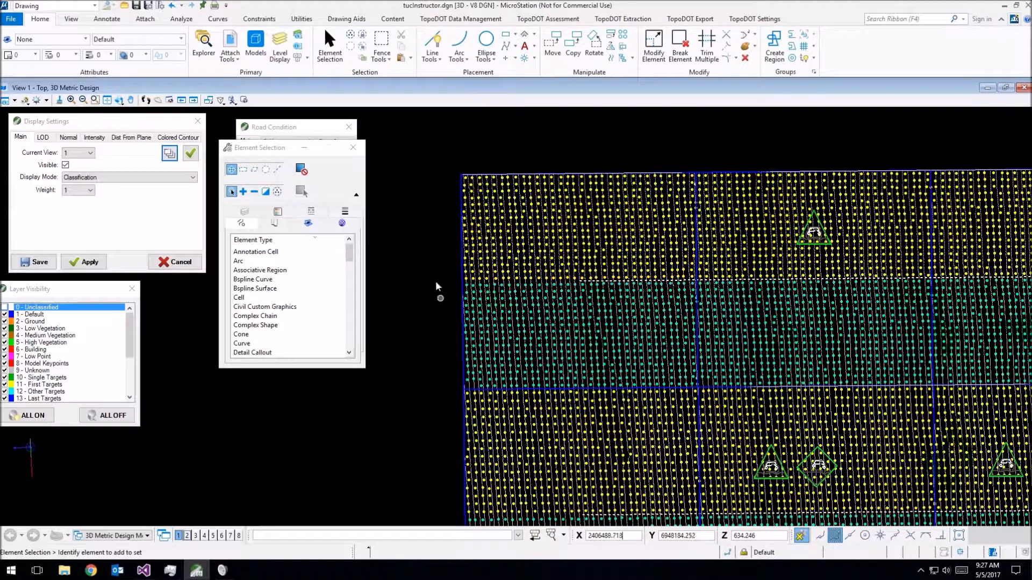
left_click(244, 191)
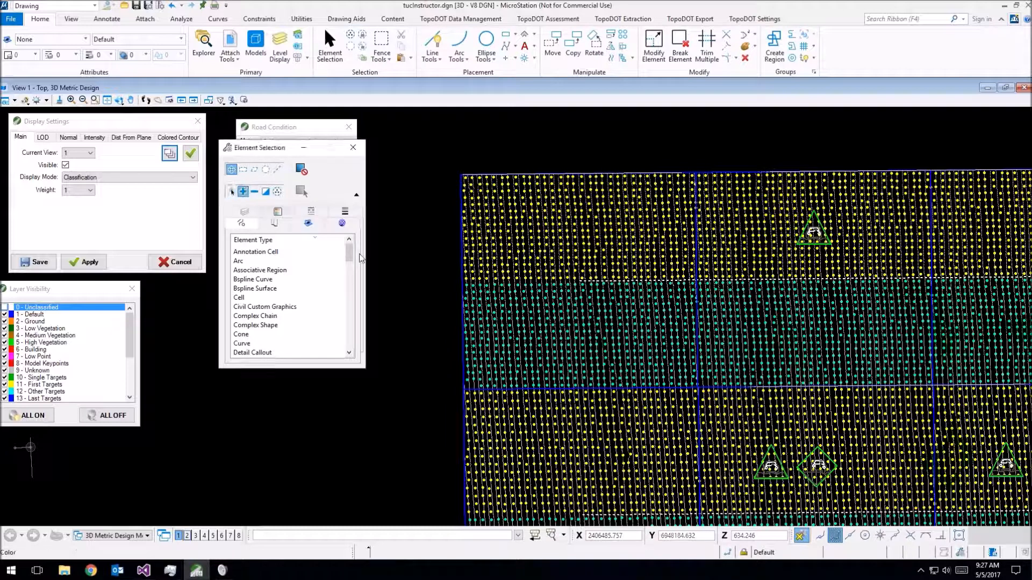
left_click(463, 379)
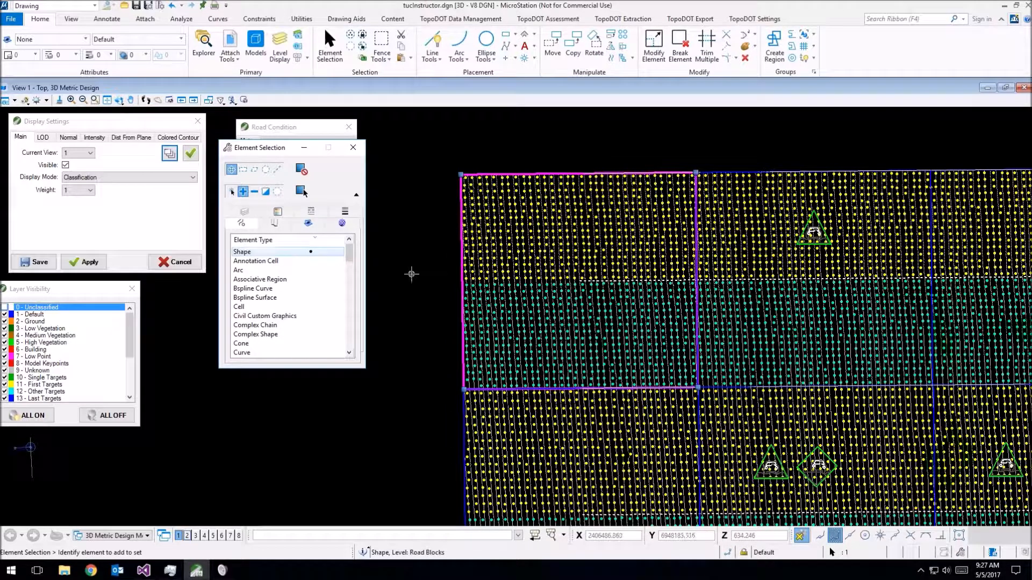
Step: Block-select the ground shots along the first road block's lower edge and add the rows on both sides of the middle line
left_click(243, 169)
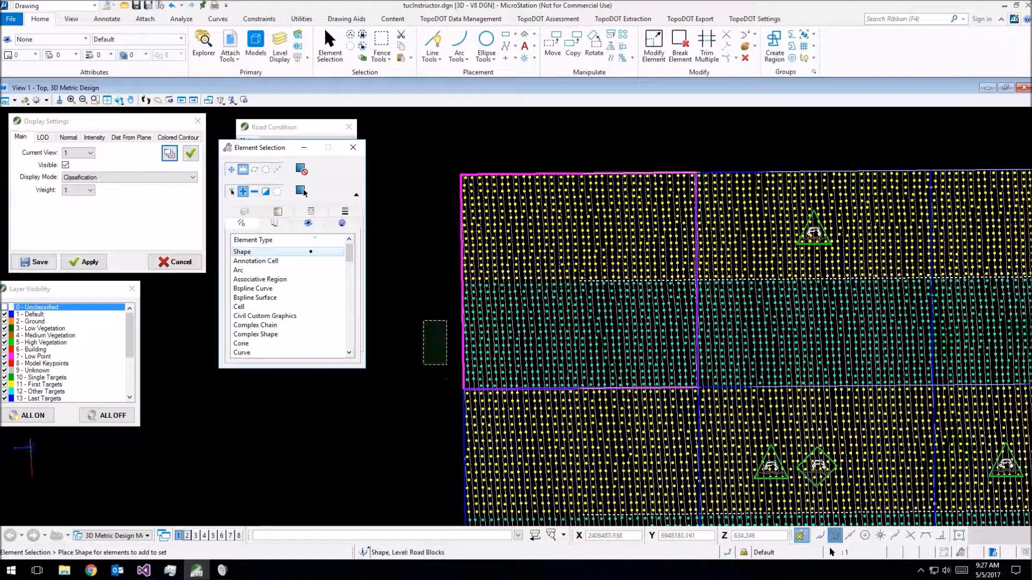
left_click(232, 191)
left_click(440, 293)
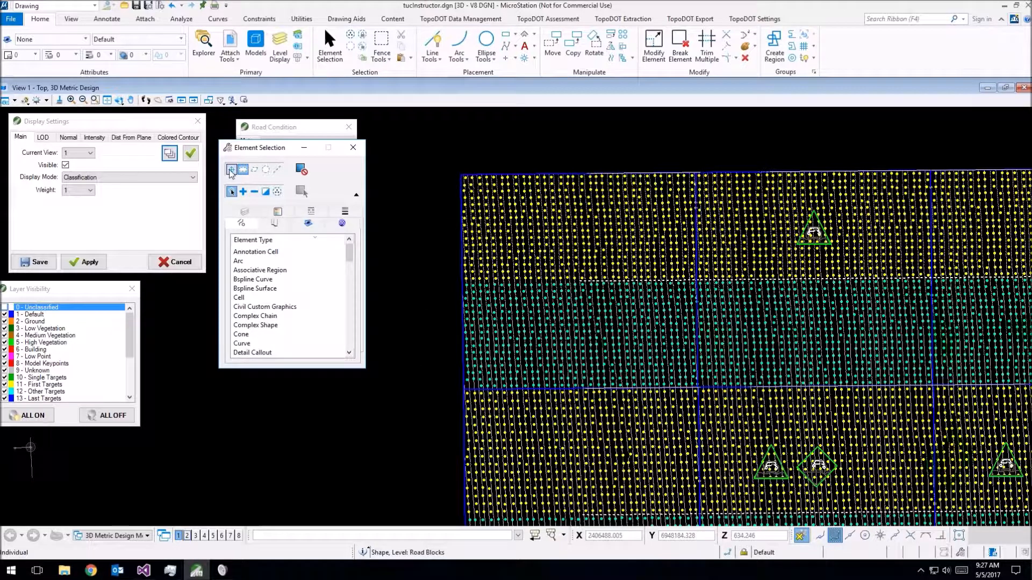
left_click(447, 374)
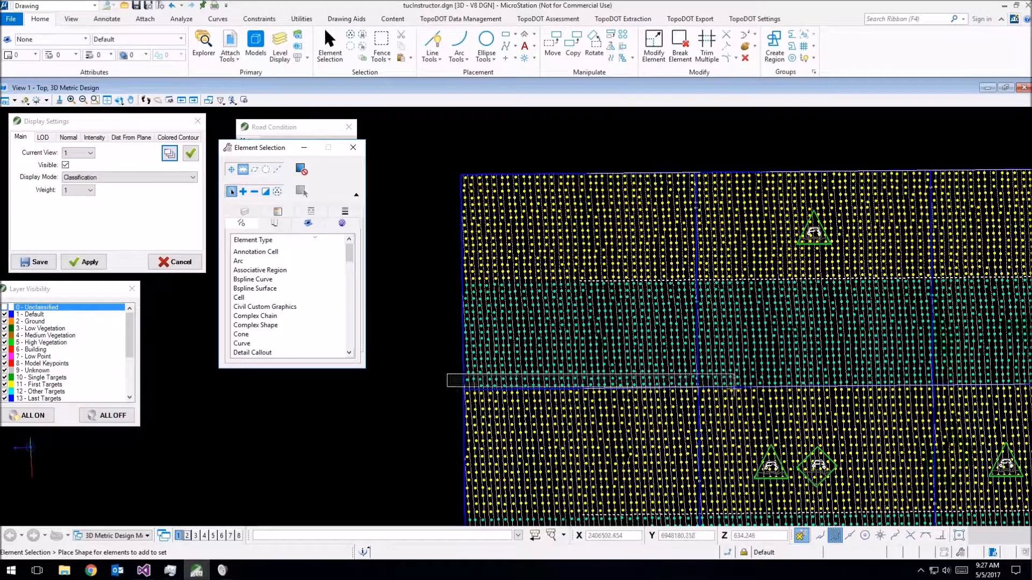
left_click(700, 388)
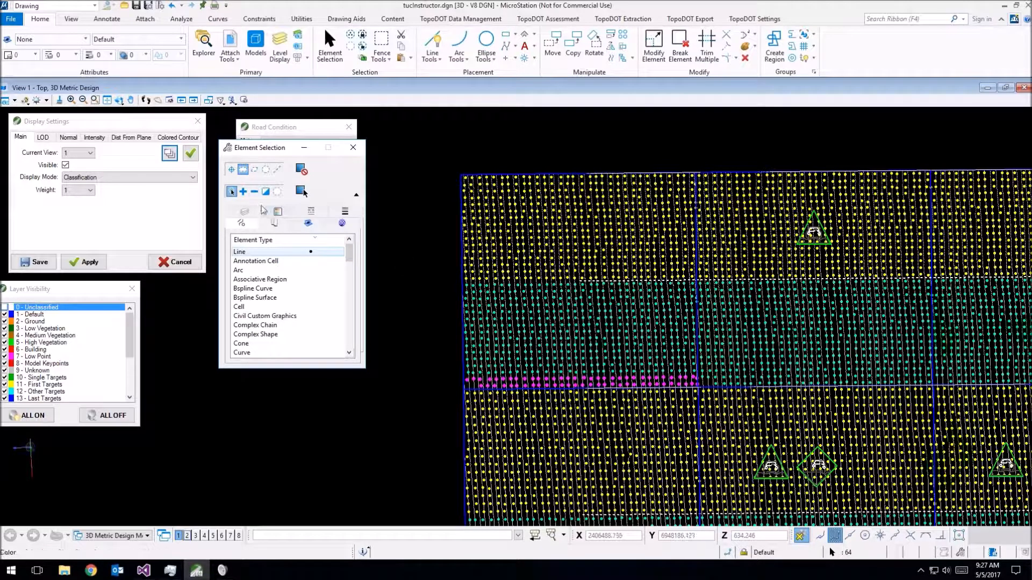
left_click(244, 191)
left_click(451, 275)
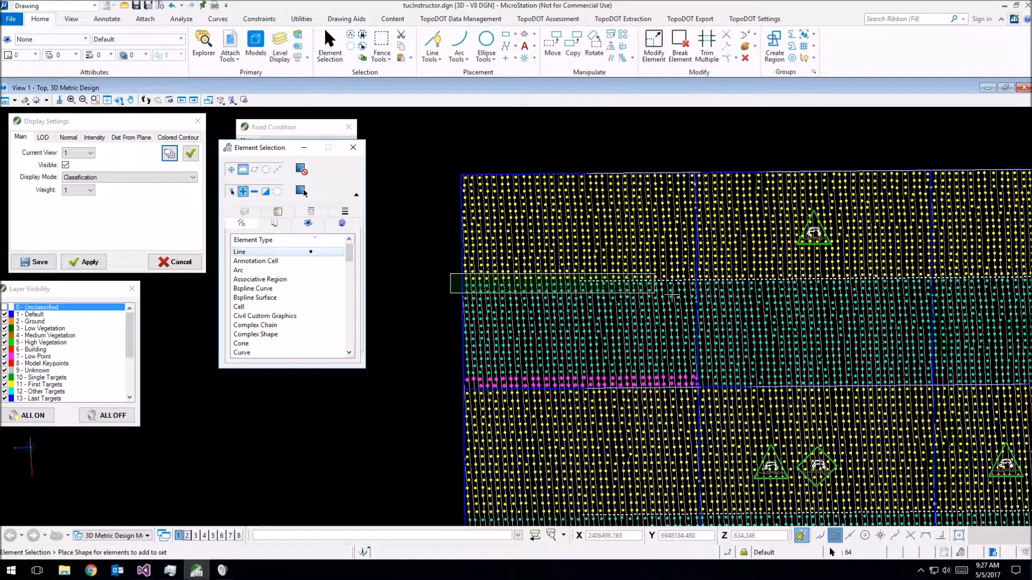
left_click(699, 296)
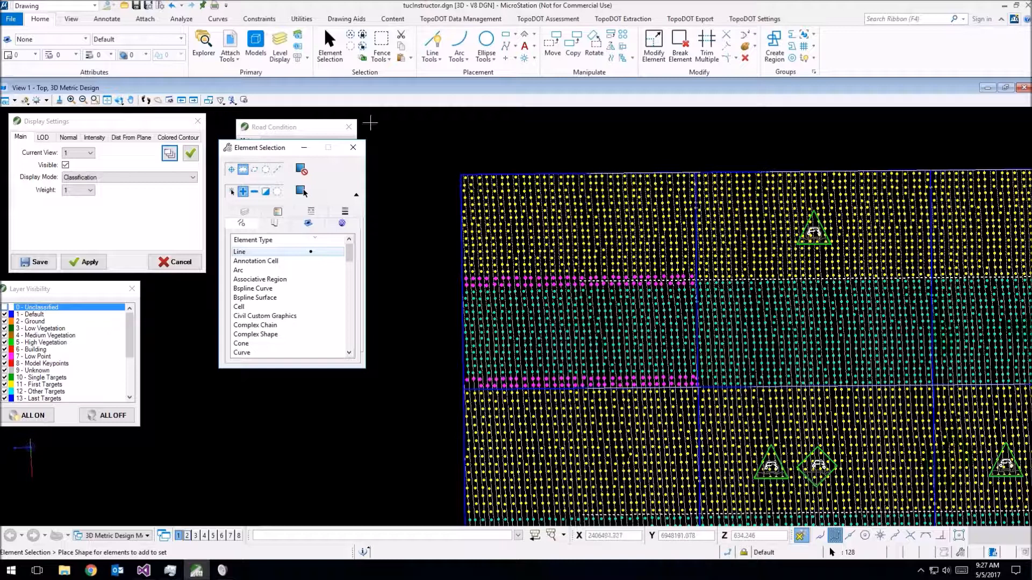
Step: Return element selection to Individual and New, collapse its settings window and clear the ground-shot selection
left_click(440, 167)
left_click(427, 139)
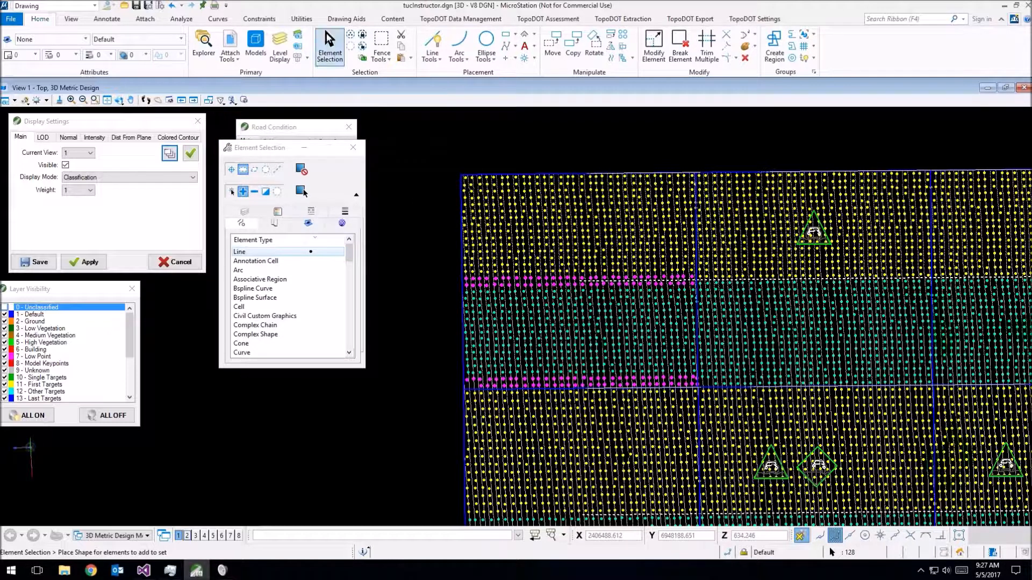
left_click(231, 170)
left_click(243, 191)
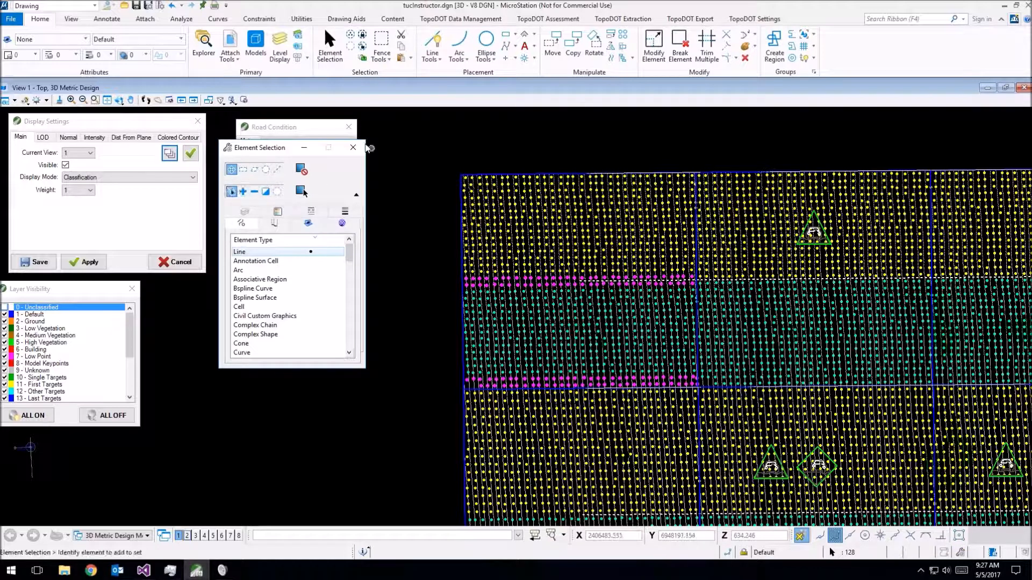
left_click(304, 147)
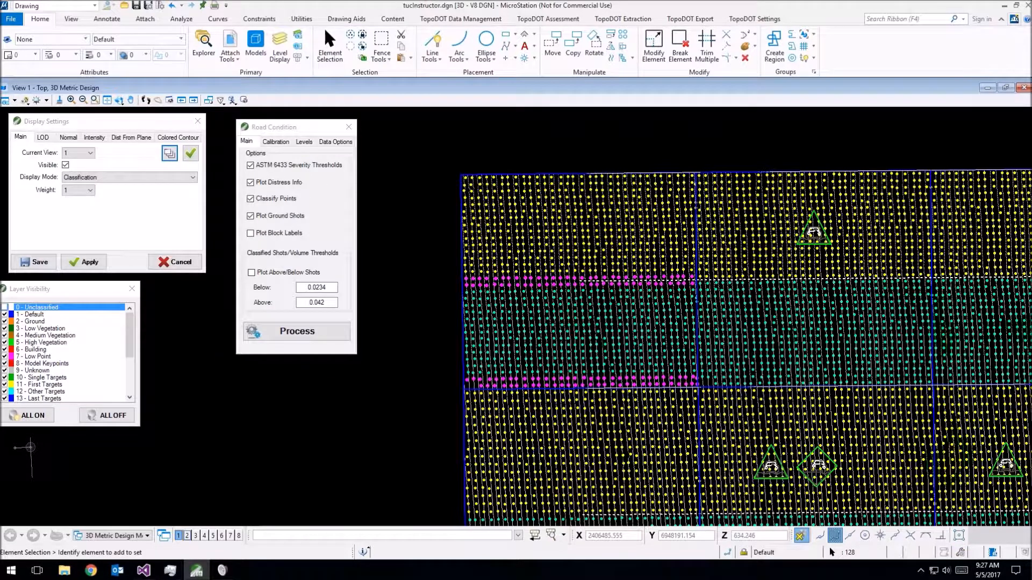
left_click(337, 58)
left_click(396, 190)
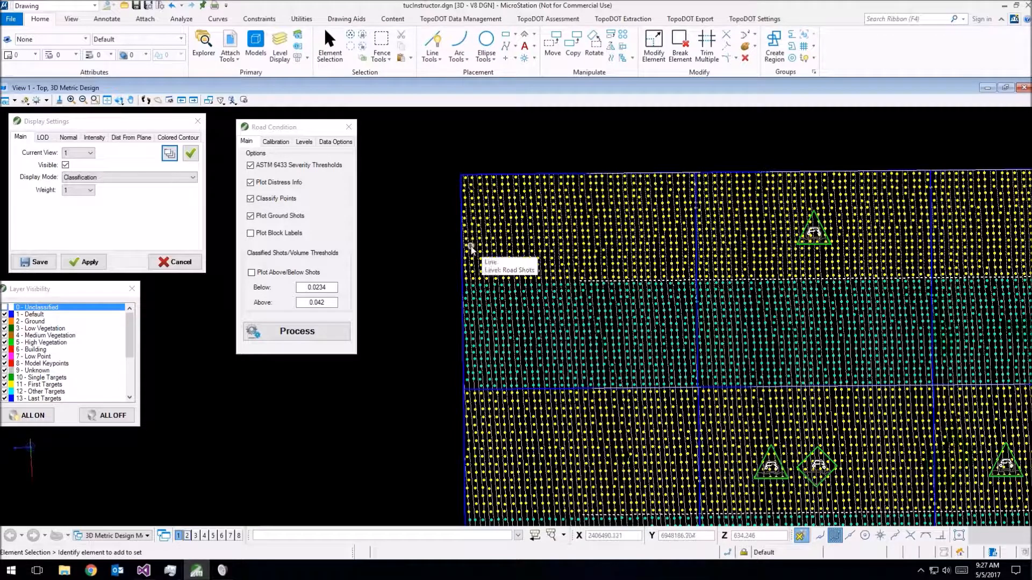
Step: Undo the road condition run, reselect the three lane lines and process them again with Plot Ground Shots turned off
middle_click_drag(844, 311, 779, 316)
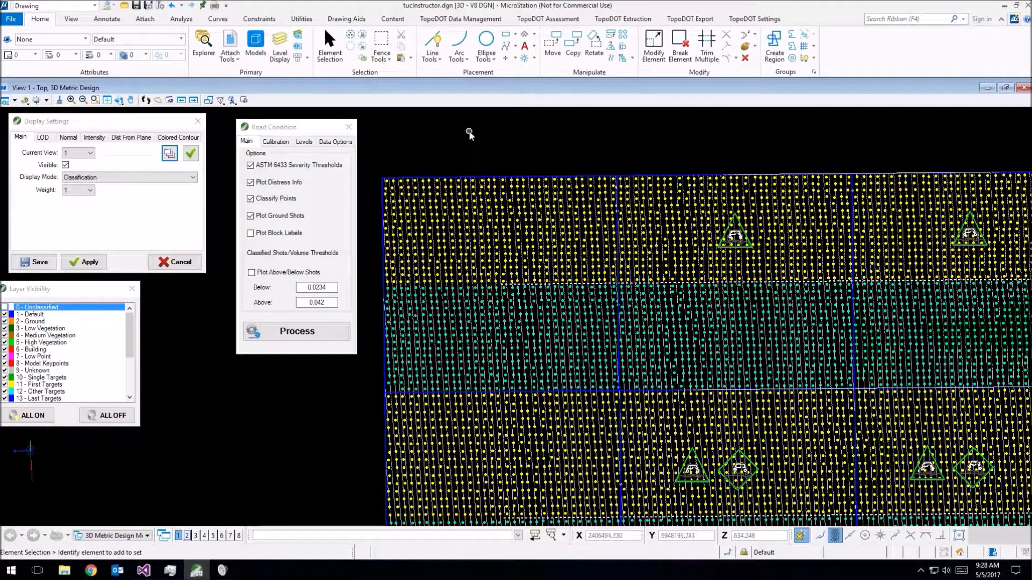
key("ctrl+z")
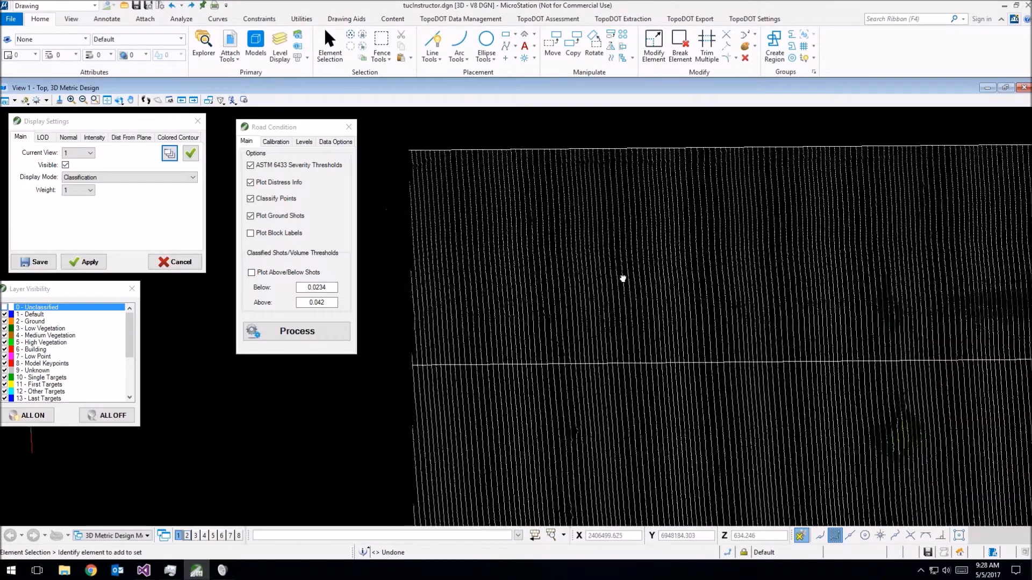
scroll(623, 279, "down", 3)
left_click_drag(713, 434, 631, 228)
left_click(251, 215)
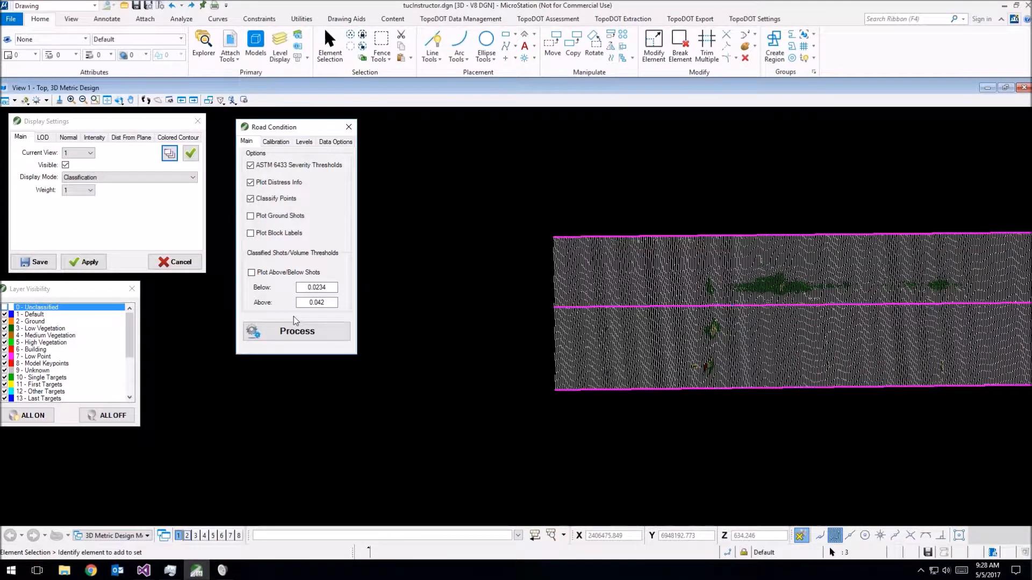
left_click(295, 328)
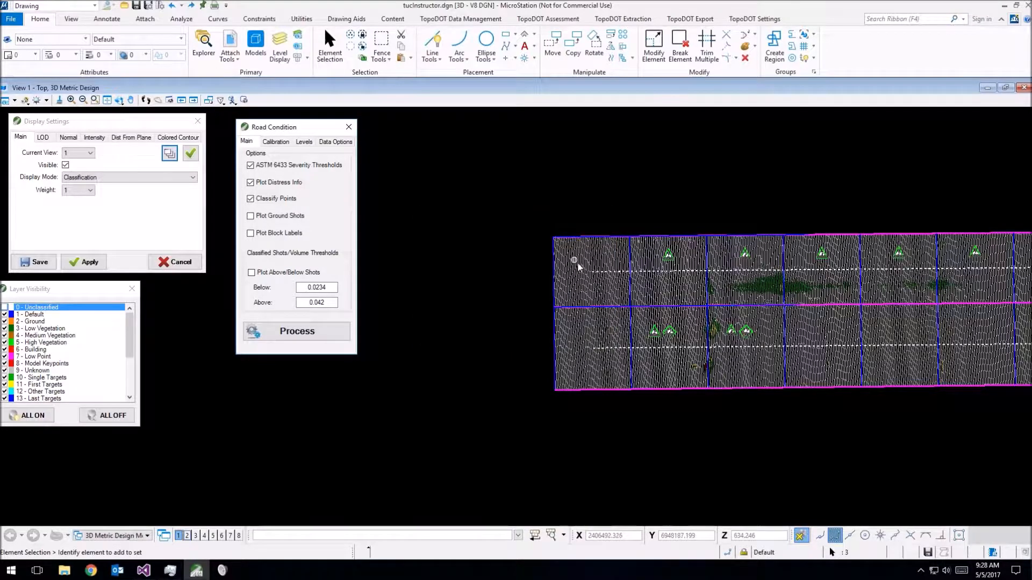
Step: Examine the road blocks, distress symbols and classified areas along the full length of both lanes
scroll(578, 267, "up", 2)
left_click(637, 247)
middle_click_drag(769, 297, 730, 264)
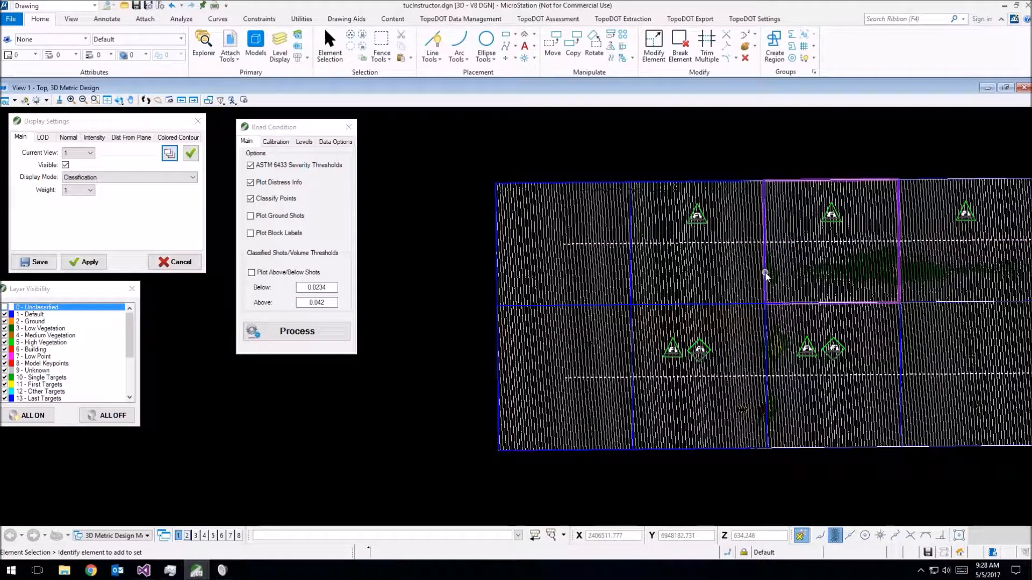
middle_click_drag(867, 254, 752, 248)
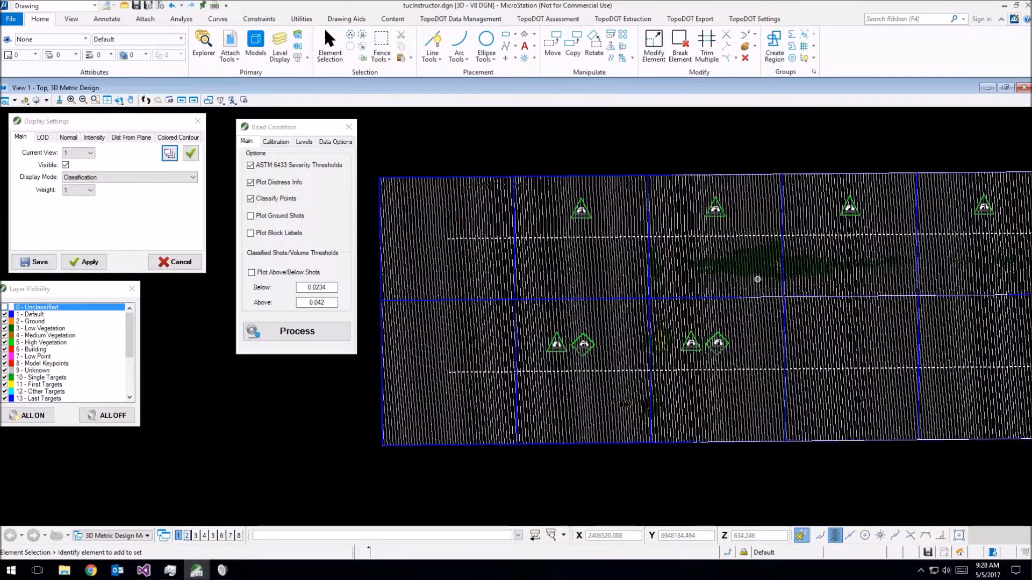
scroll(750, 263, "up", 1)
scroll(796, 276, "down", 1)
middle_click_drag(820, 291, 665, 253)
middle_click_drag(919, 266, 812, 294)
middle_click_drag(913, 290, 608, 313)
middle_click_drag(984, 305, 739, 304)
middle_click_drag(902, 301, 695, 298)
scroll(831, 300, "down", 1)
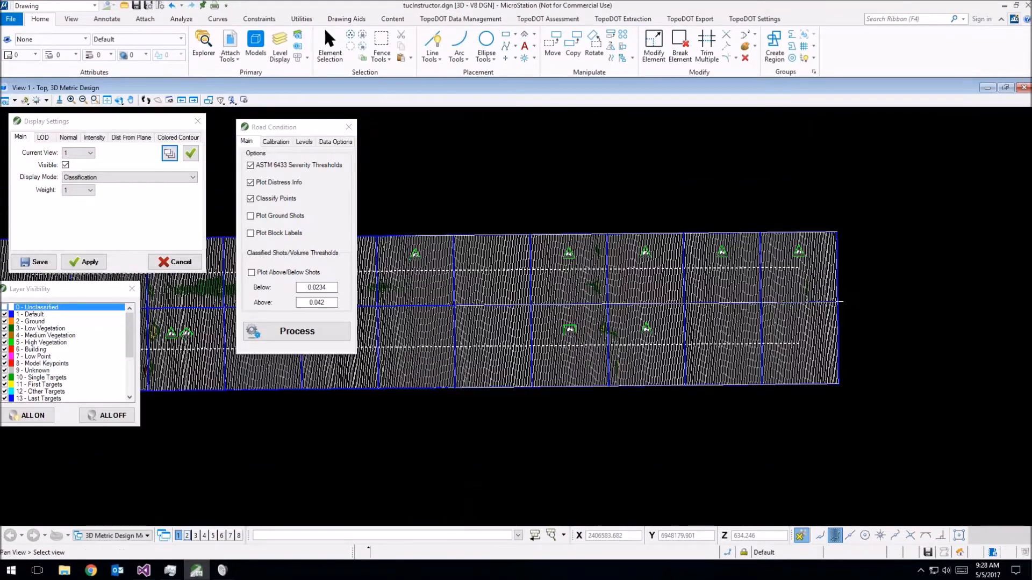
middle_click_drag(569, 317, 803, 317)
middle_click_drag(518, 327, 881, 326)
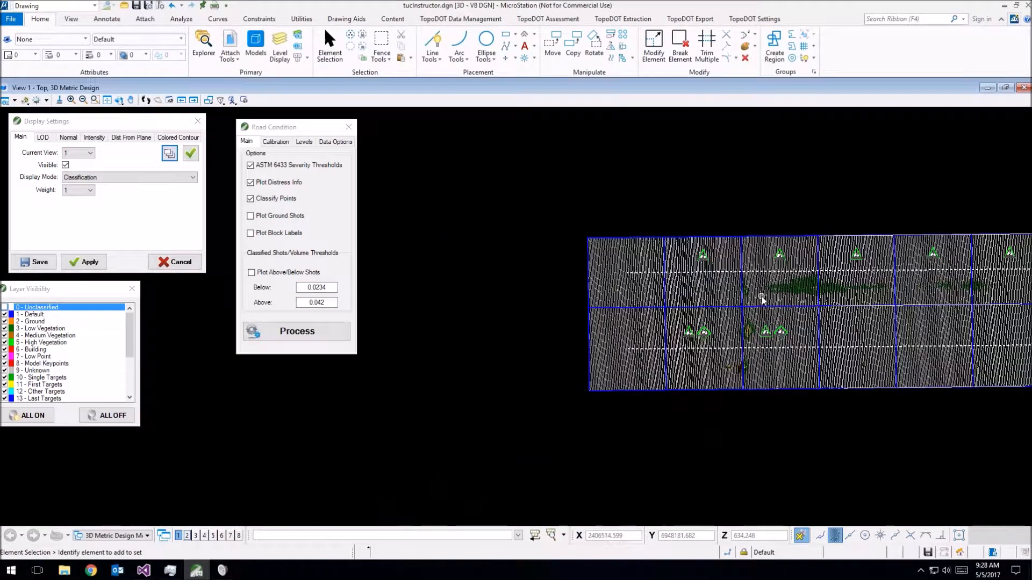
Step: Create a cross-section by element from the lower lane's middle line, through the distress at the boundary of the second and third road blocks
scroll(762, 300, "up", 1)
scroll(824, 288, "up", 1)
scroll(652, 467, "up", 1)
scroll(705, 357, "up", 1)
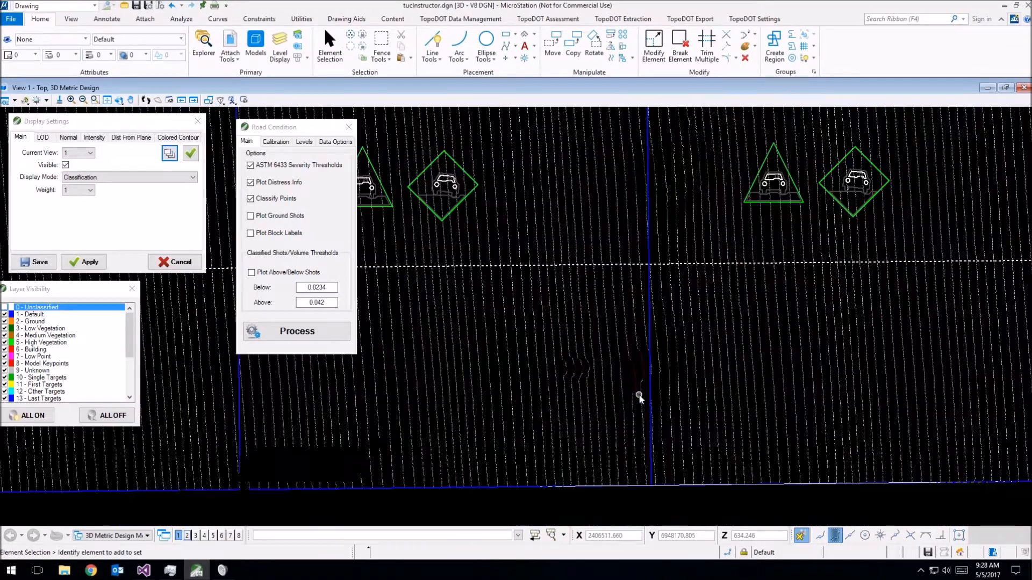
scroll(639, 395, "down", 1)
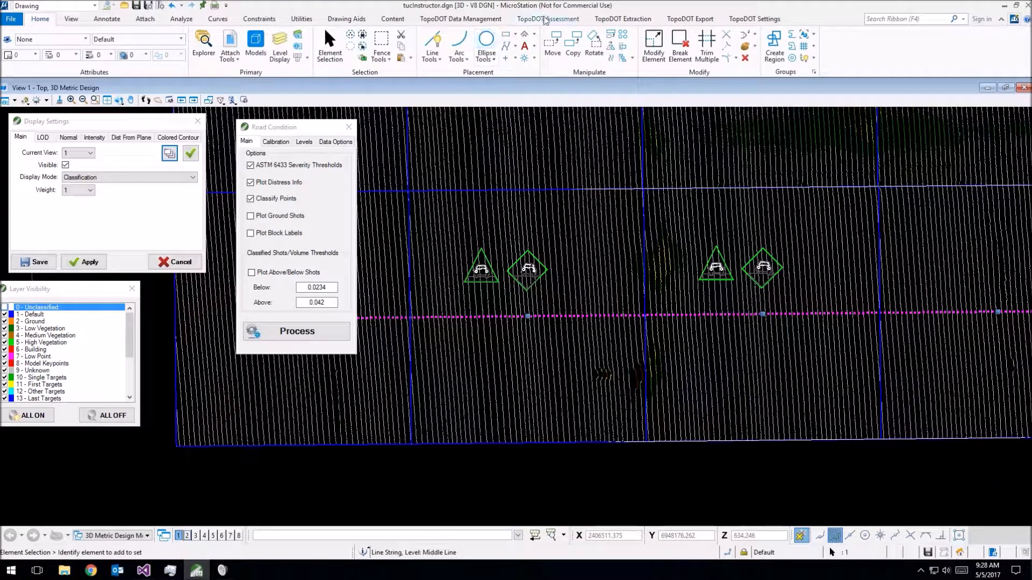
left_click(622, 19)
left_click(384, 43)
left_click(642, 374)
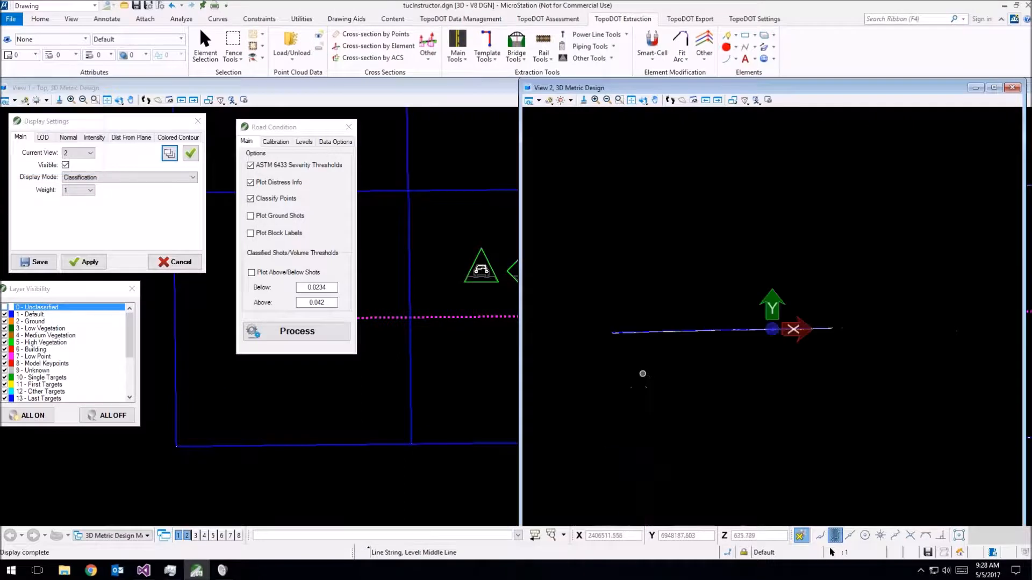
Step: Examine the road surface line and the points beneath it in the cross-section view
scroll(861, 316, "up", 3)
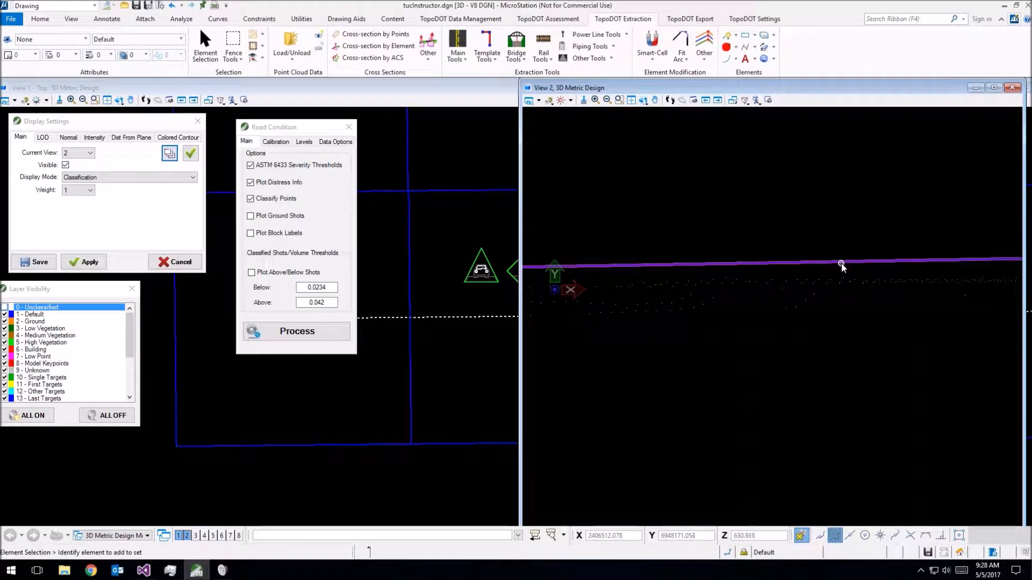
scroll(839, 297, "down", 4)
middle_click_drag(759, 372, 796, 342)
scroll(869, 294, "up", 1)
scroll(863, 288, "up", 3)
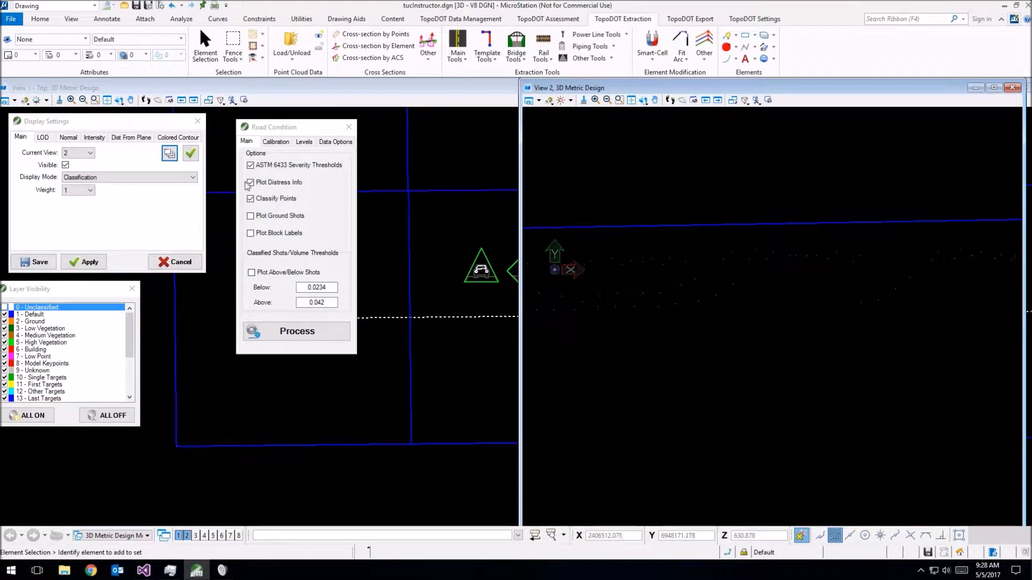
Step: Set the point weight to 3 for view 2 in the display settings and apply it
left_click(81, 154)
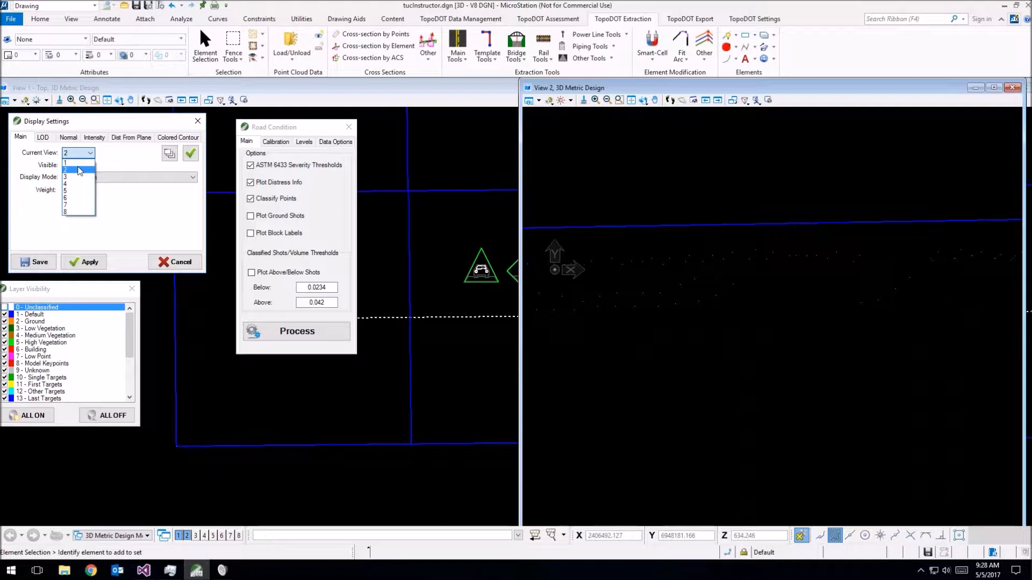
left_click(79, 170)
left_click(78, 191)
left_click(76, 218)
left_click(191, 154)
Step: Examine the classified points across the depression in the cross-section, from the undistressed surface to the deepest points
scroll(906, 281, "down", 2)
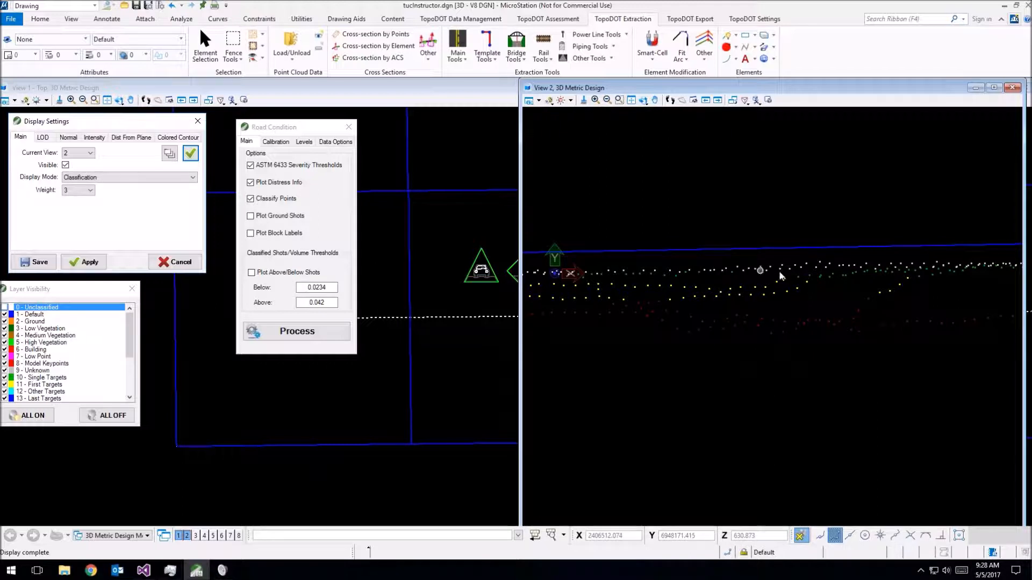
middle_click_drag(716, 275, 904, 265)
middle_click_drag(664, 261, 760, 260)
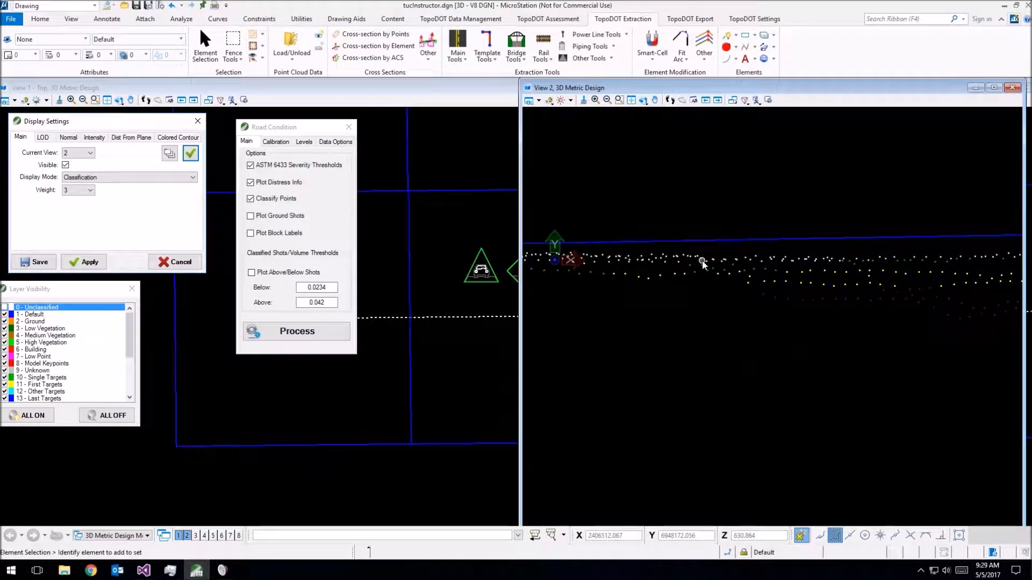
middle_click_drag(901, 345, 749, 344)
middle_click_drag(907, 309, 691, 336)
scroll(769, 290, "up", 1)
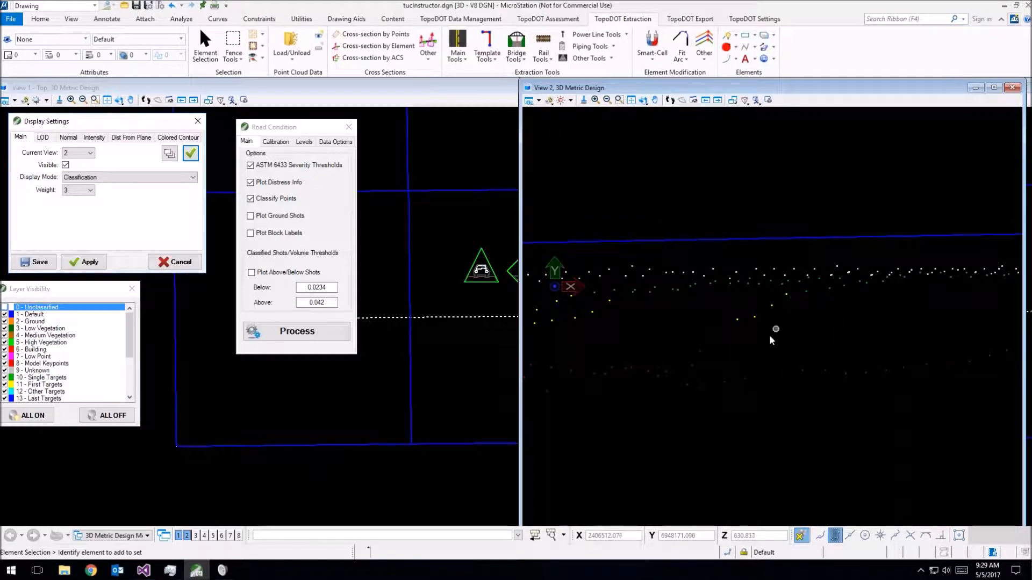
middle_click_drag(715, 370, 863, 344)
scroll(863, 345, "down", 5)
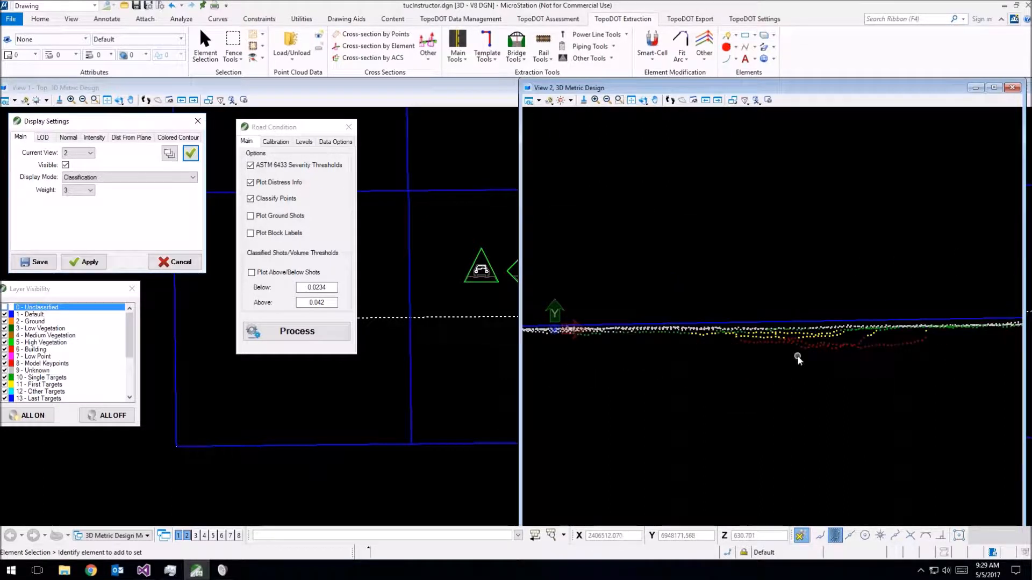
scroll(798, 359, "down", 3)
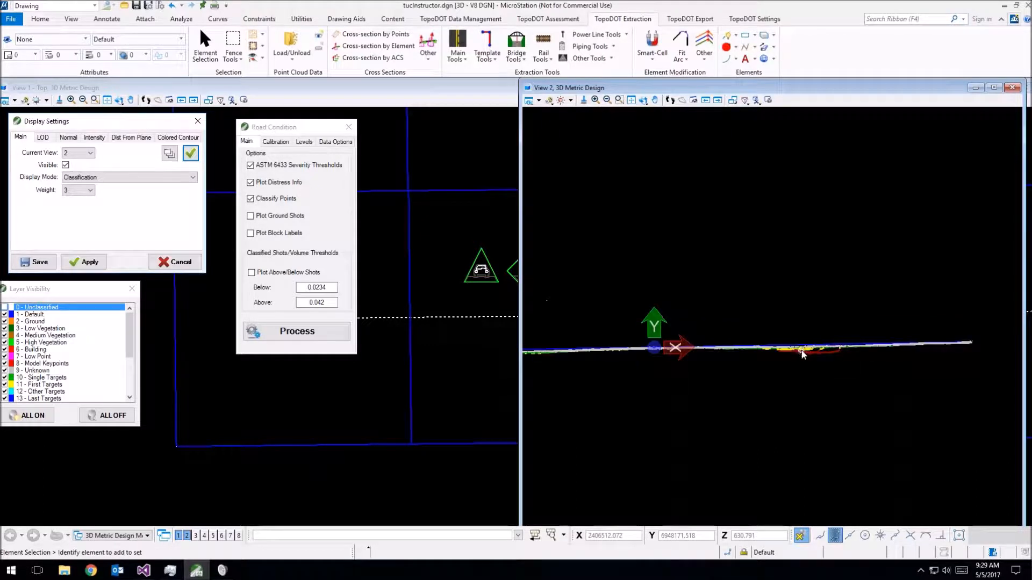
scroll(801, 353, "up", 2)
middle_click_drag(659, 374, 837, 372)
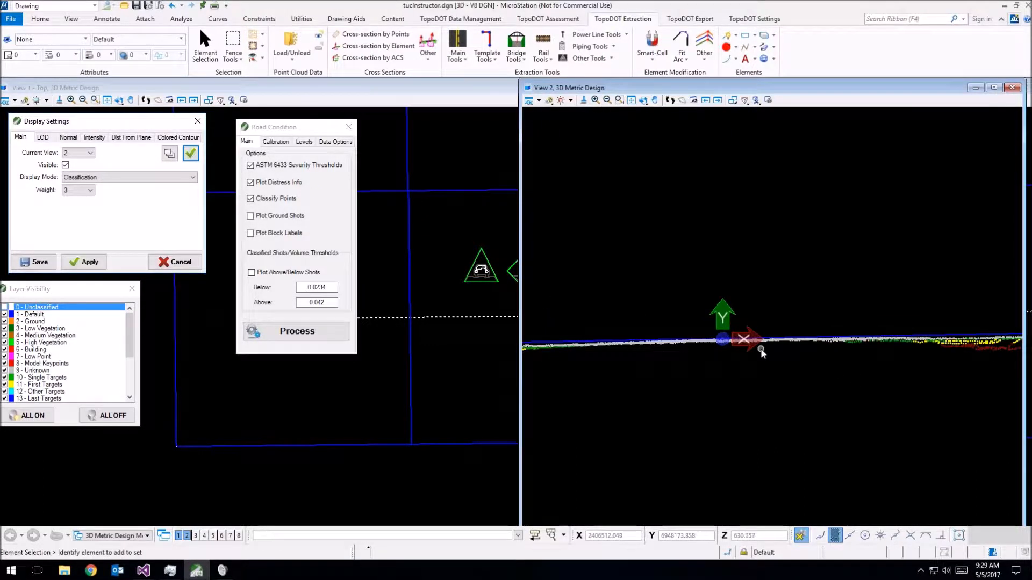
scroll(861, 301, "up", 2)
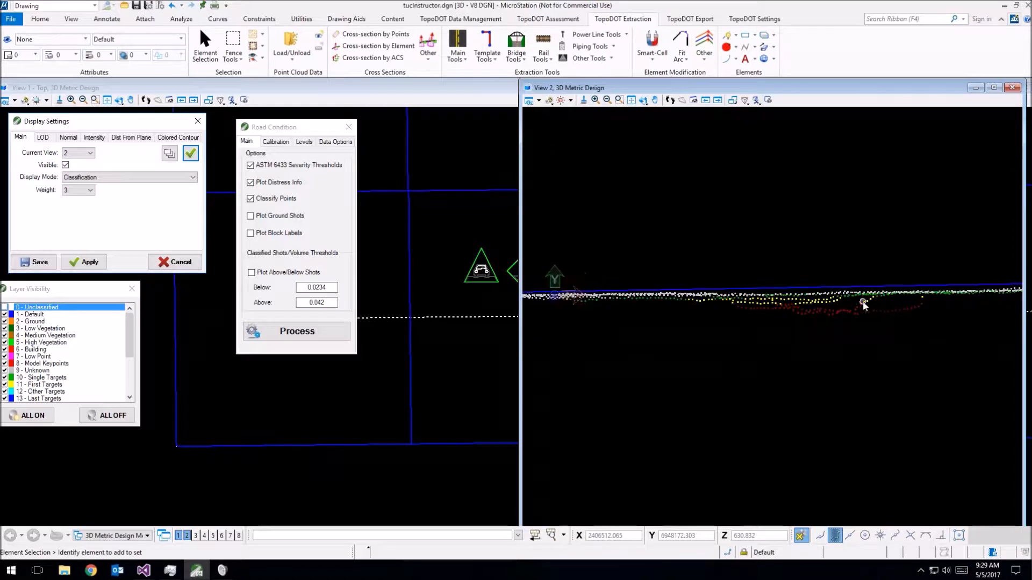
Step: Review the RoadCondition classes, 18 to 24, in the layer visibility list and return the dialog beneath the display settings
left_click_drag(85, 290, 621, 120)
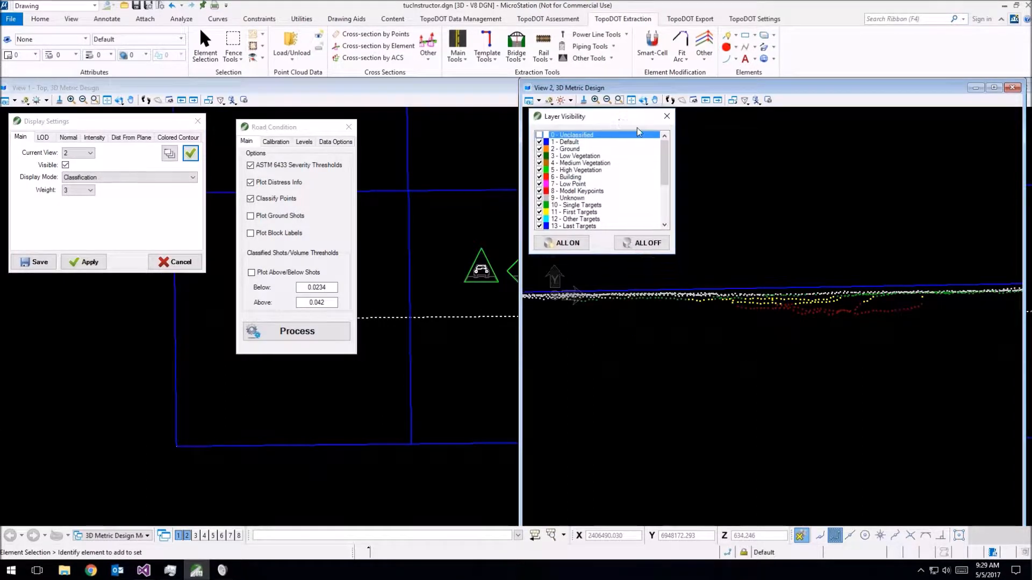
scroll(591, 223, "down", 4)
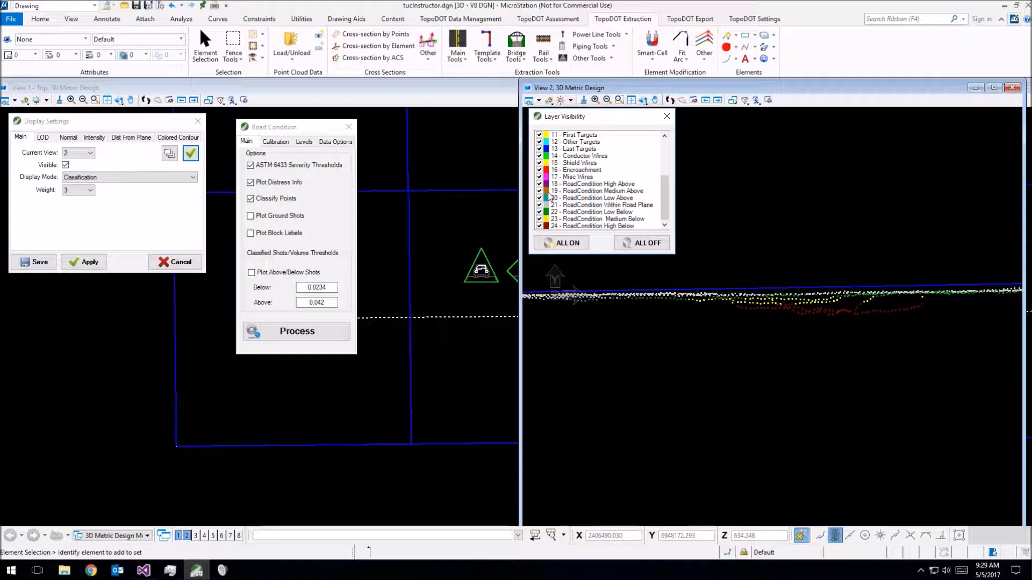
left_click_drag(619, 119, 93, 292)
Step: Close the cross-section view and hide the 21 - RoadCondition Within Road Plane class in the top view
scroll(692, 306, "down", 2)
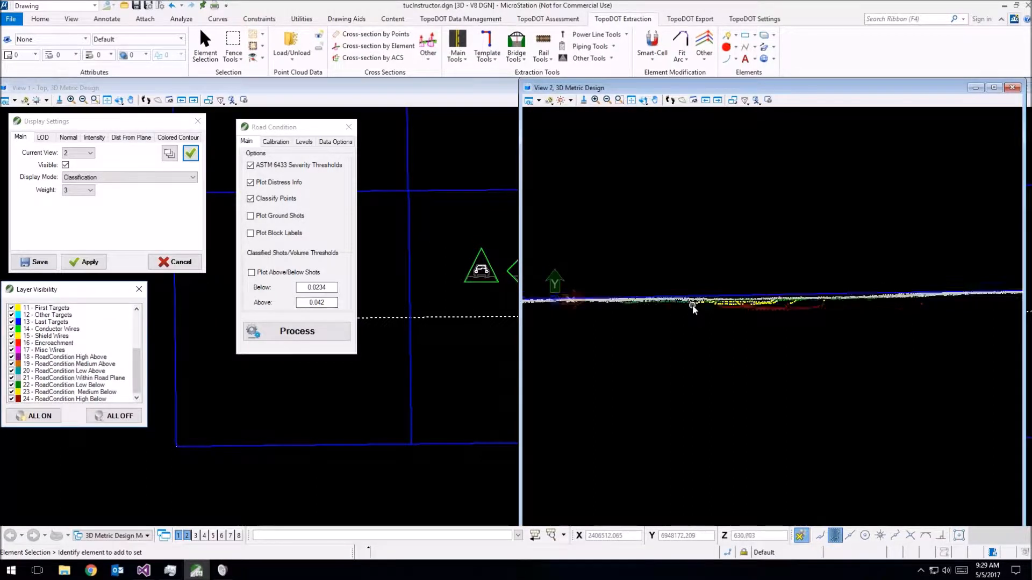
scroll(711, 343, "down", 4)
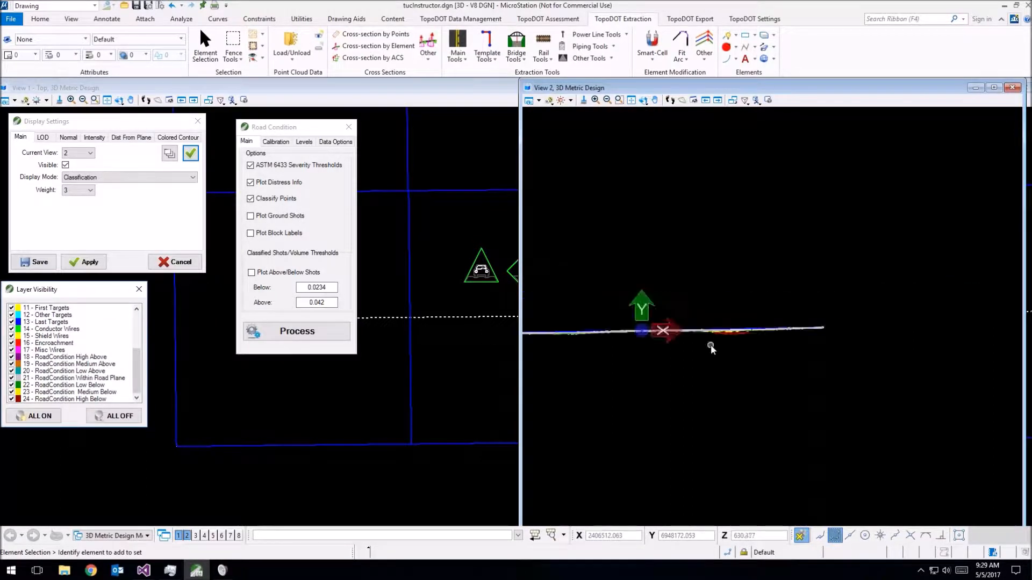
left_click(1012, 90)
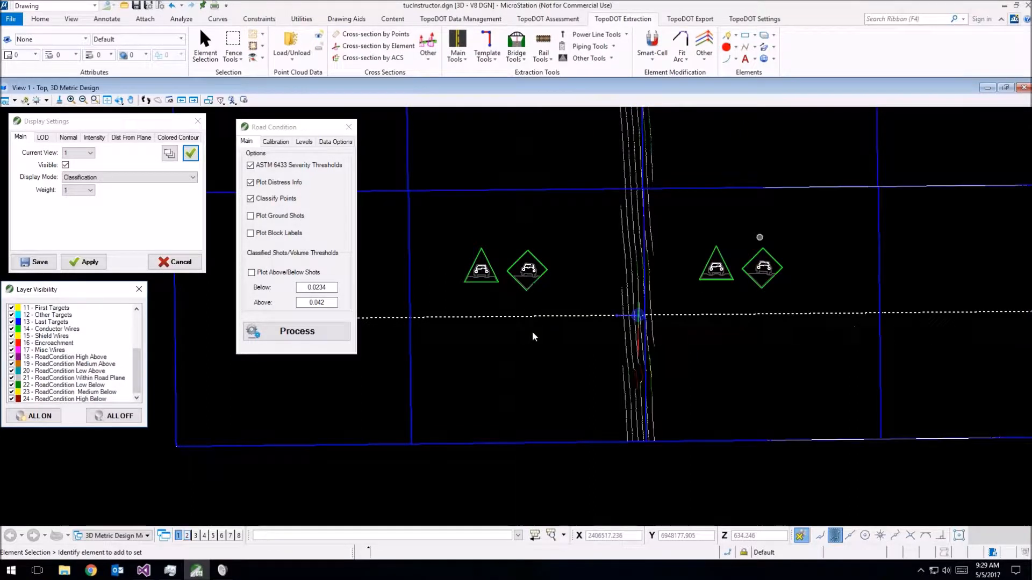
scroll(542, 364, "down", 2)
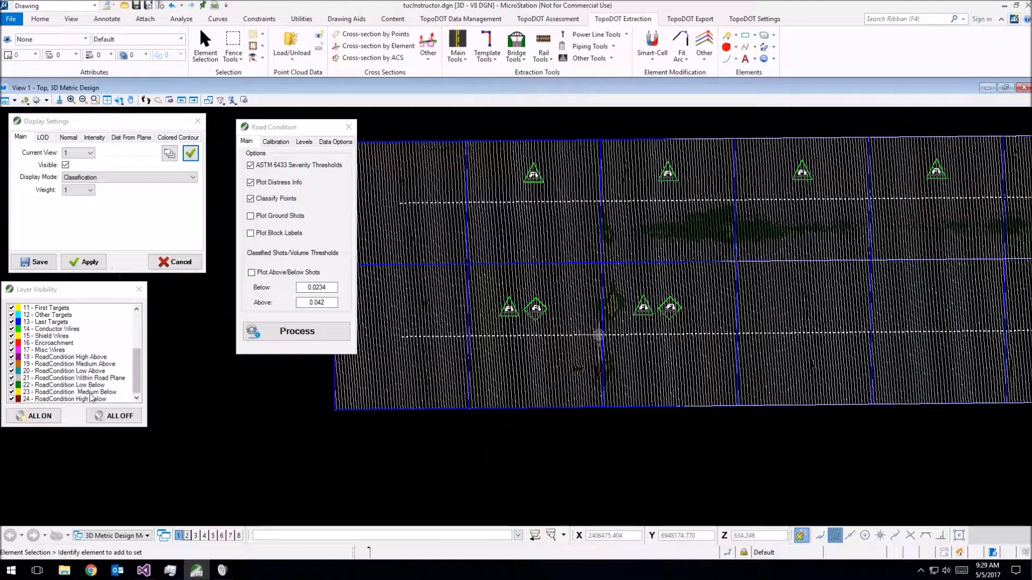
left_click(48, 378)
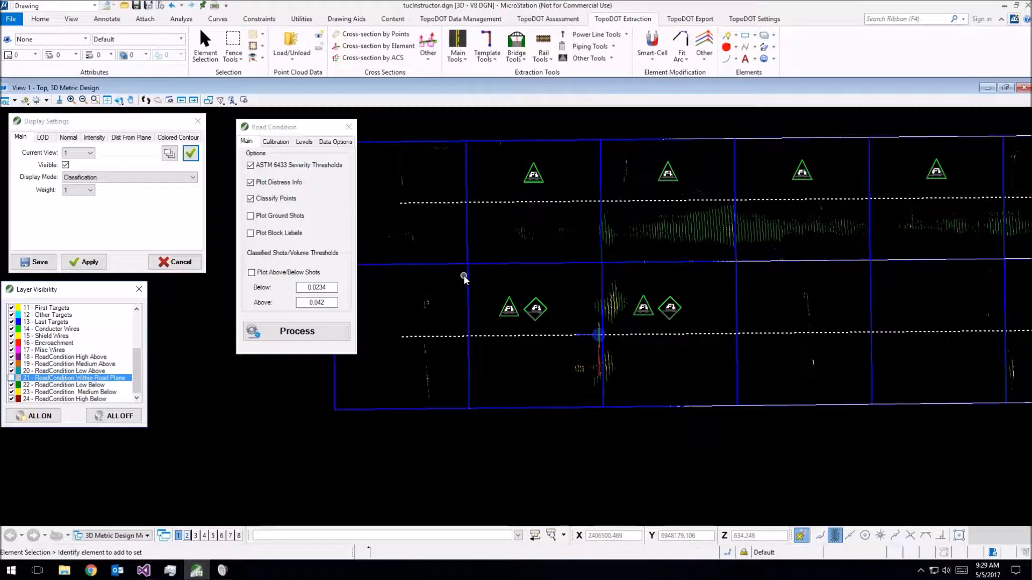
Step: Examine the classified distress points and severity icons along both lanes, from the first road block to the last
middle_click_drag(465, 278, 556, 283)
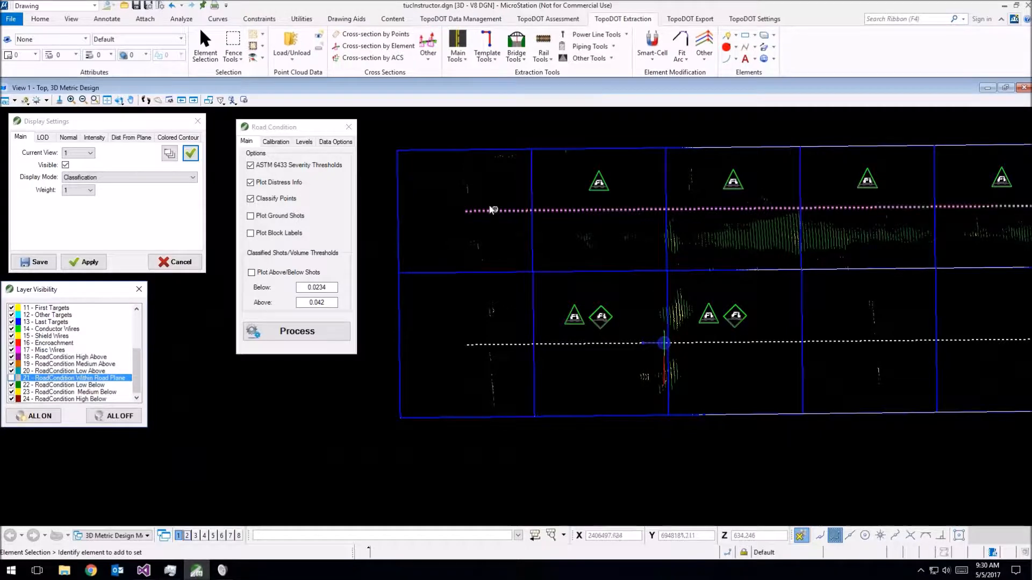
middle_click_drag(838, 241, 759, 253)
scroll(935, 263, "down", 2)
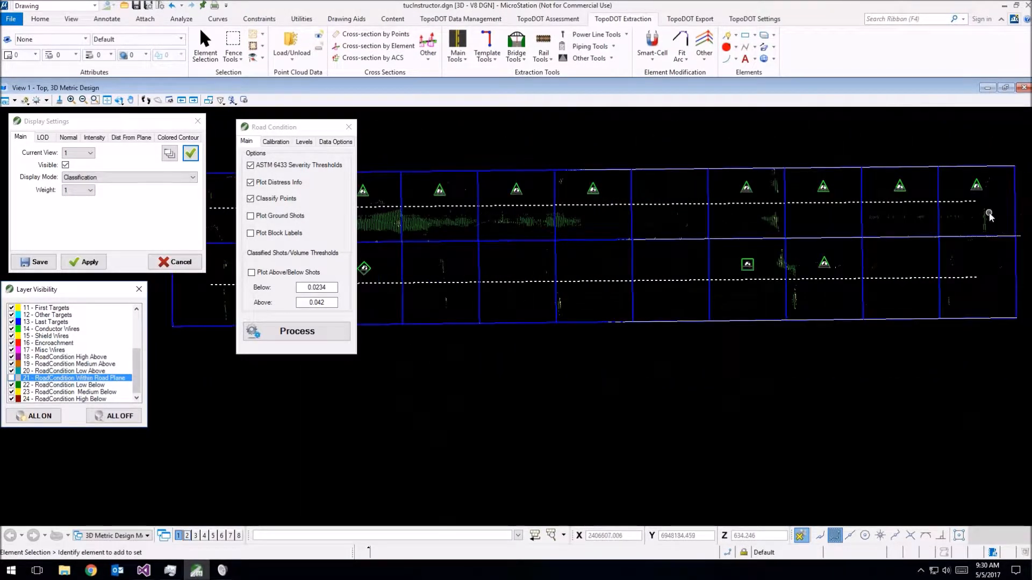
middle_click_drag(446, 253, 627, 238)
middle_click_drag(487, 216, 682, 221)
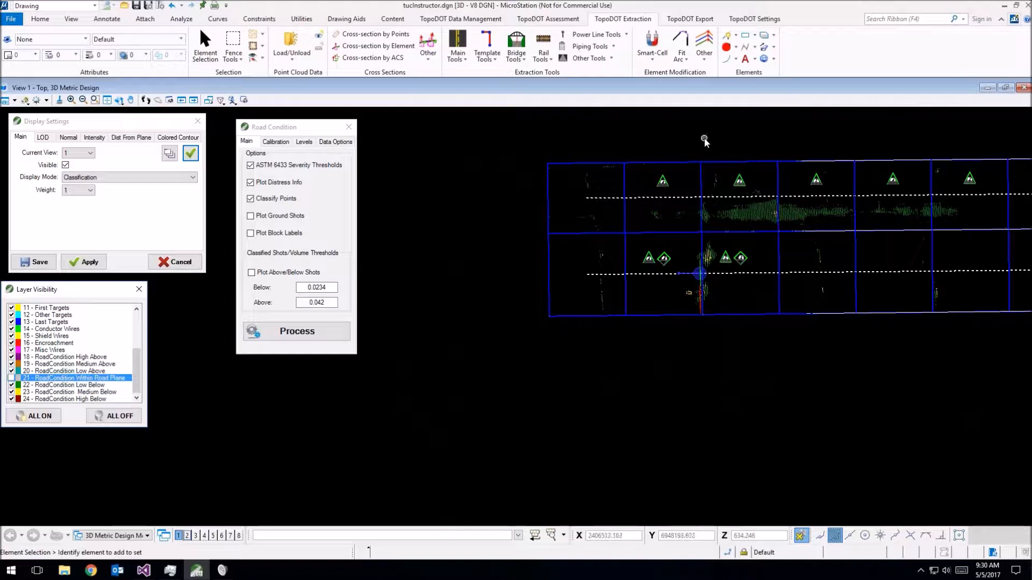
scroll(594, 194, "up", 3)
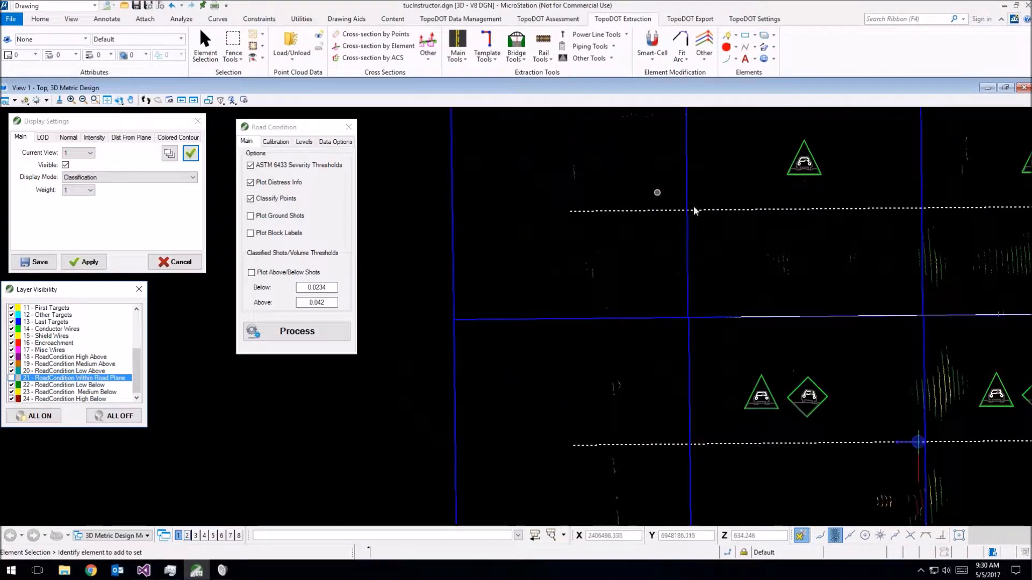
middle_click_drag(875, 250, 716, 262)
scroll(688, 251, "down", 3)
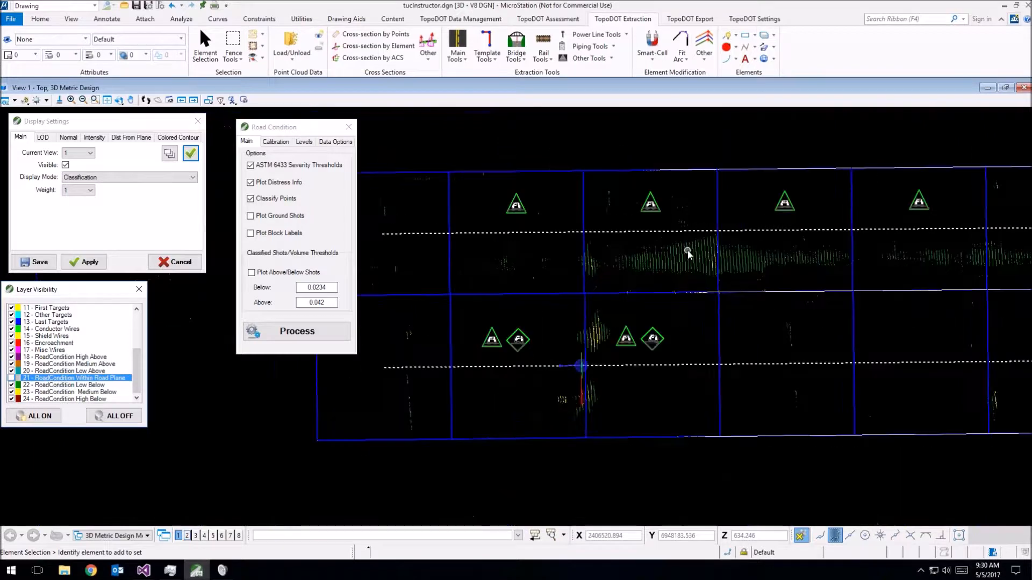
Step: Examine the severity icon and the depressed points in the upper lane's third road block
scroll(657, 203, "up", 3)
left_click(651, 209)
scroll(640, 224, "up", 4)
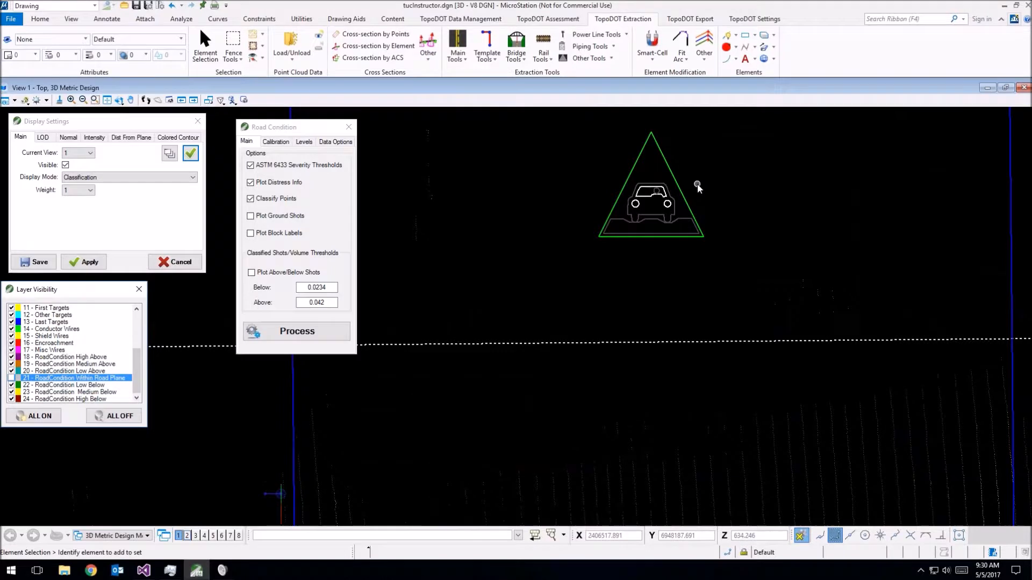
scroll(698, 185, "down", 2)
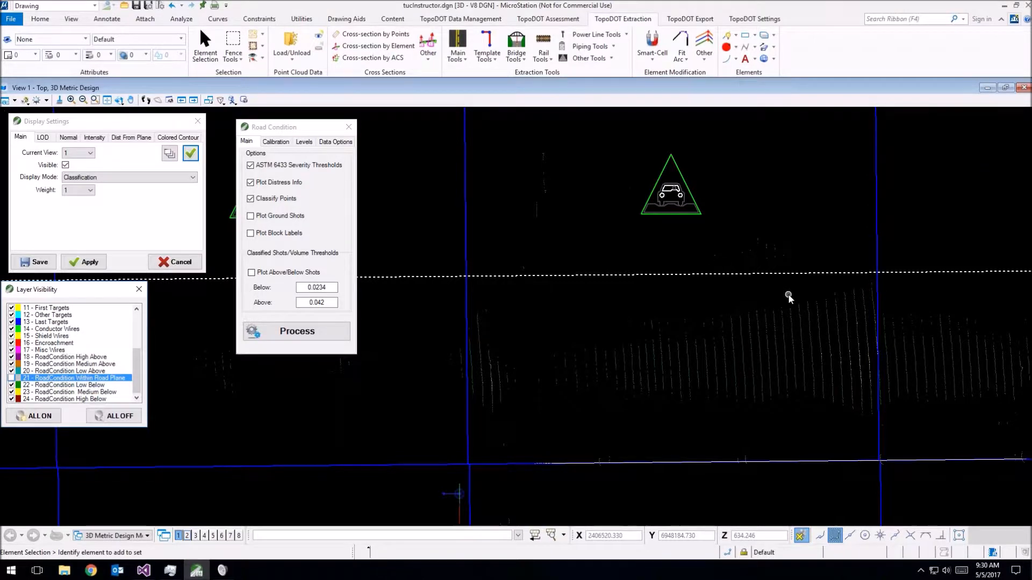
Step: Create a cross-section by element from the upper lane's middle line, through the large depression in the third road block
scroll(787, 296, "down", 2)
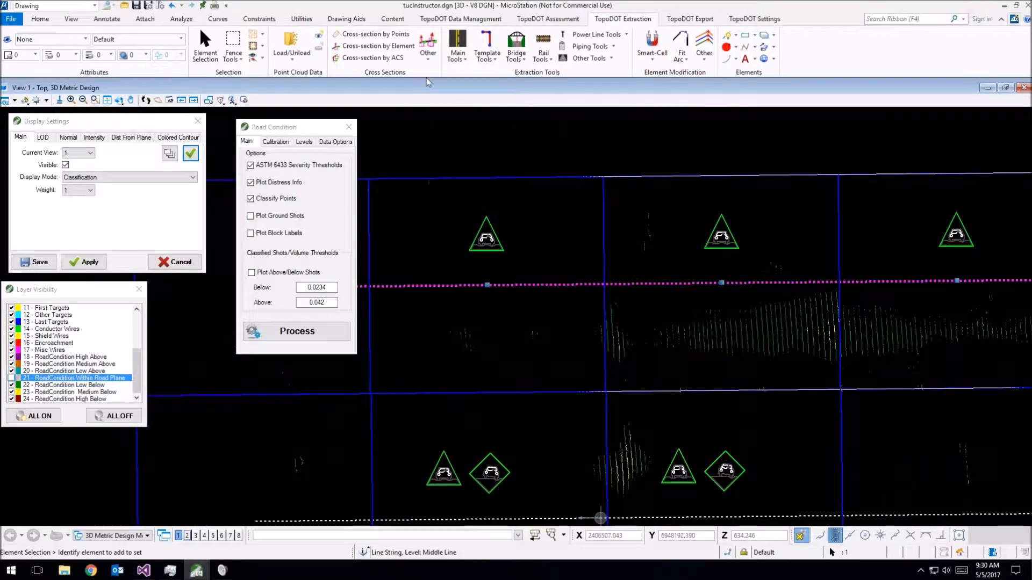
left_click(376, 46)
left_click(783, 270)
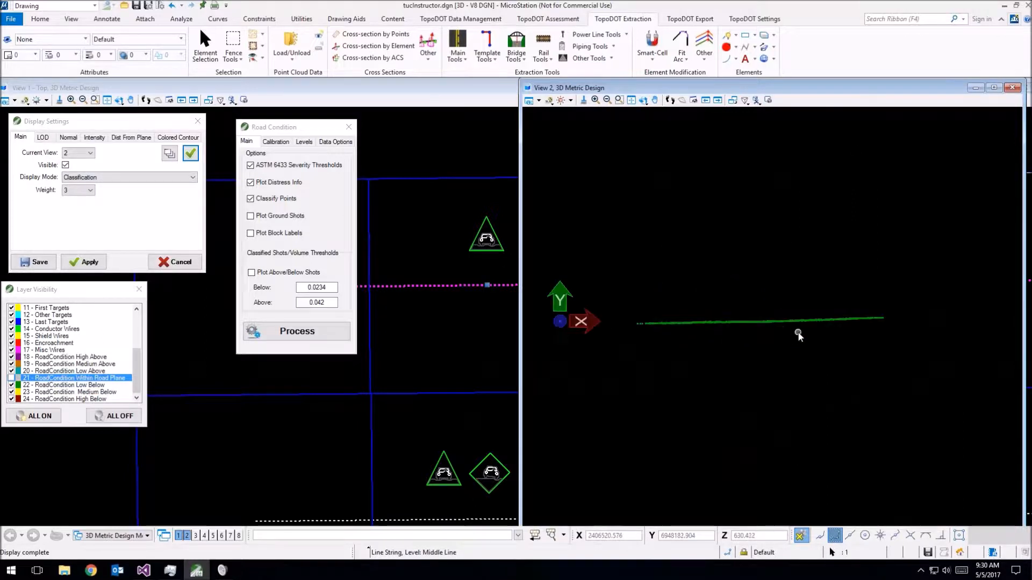
Step: Show the 21 - RoadCondition Within Road Plane class again and refresh the points in both views
left_click(32, 378)
scroll(817, 305, "down", 2)
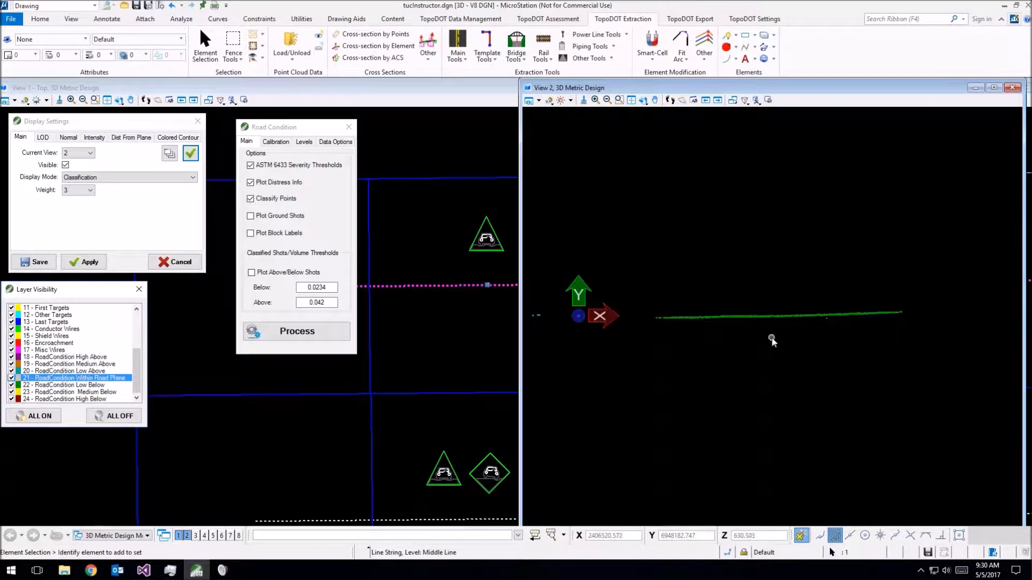
left_click(251, 35)
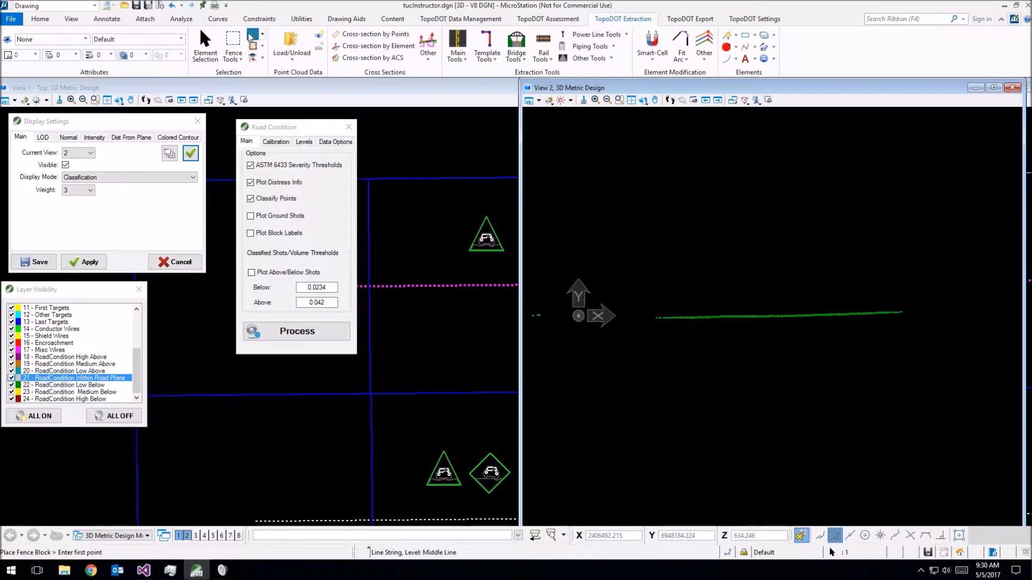
scroll(906, 333, "down", 3)
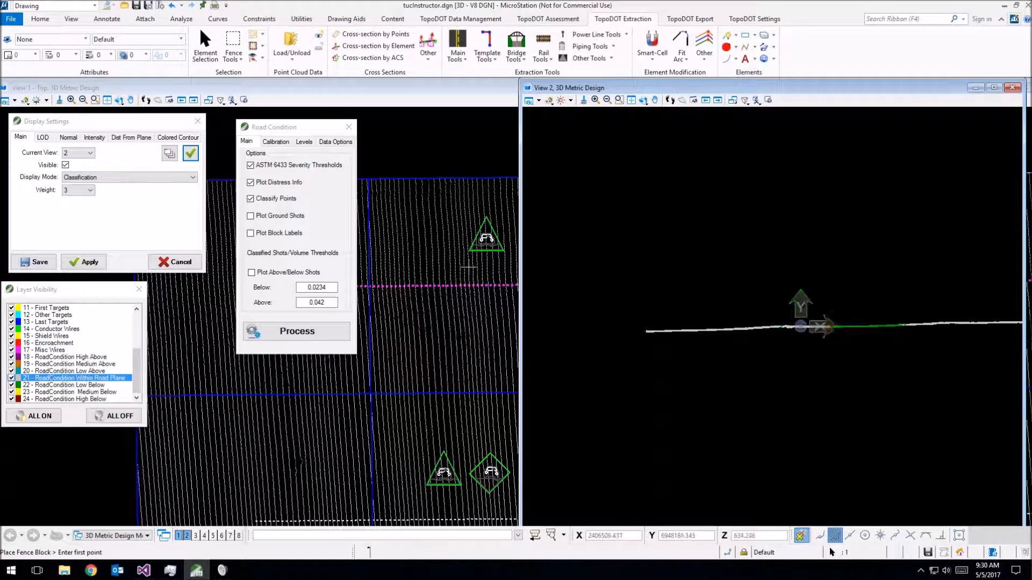
left_click(214, 42)
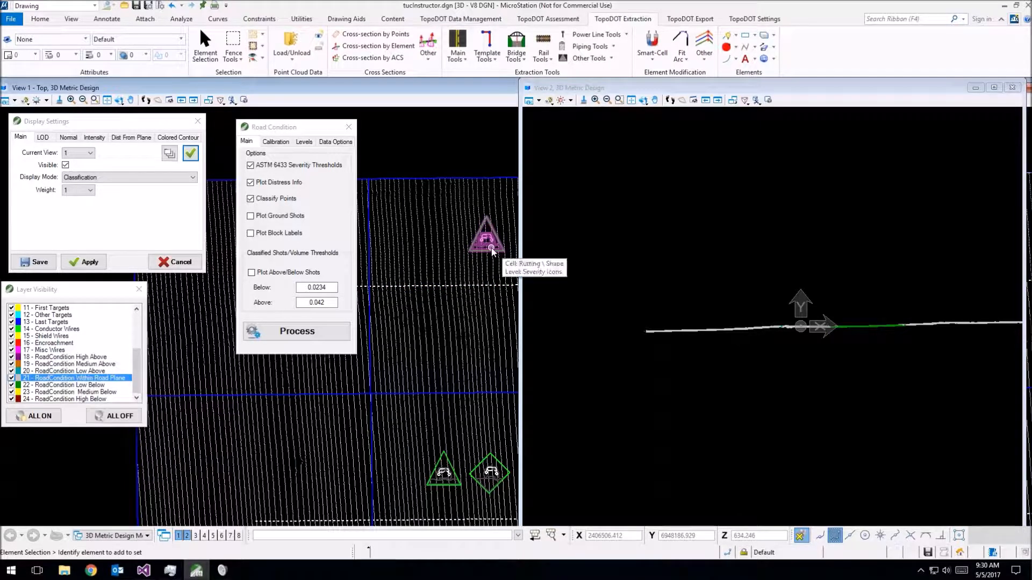
Step: Draw a straight line spanning the depression in the cross-section, above the low-below points, as a road surface reference
scroll(825, 321, "up", 2)
scroll(904, 347, "up", 2)
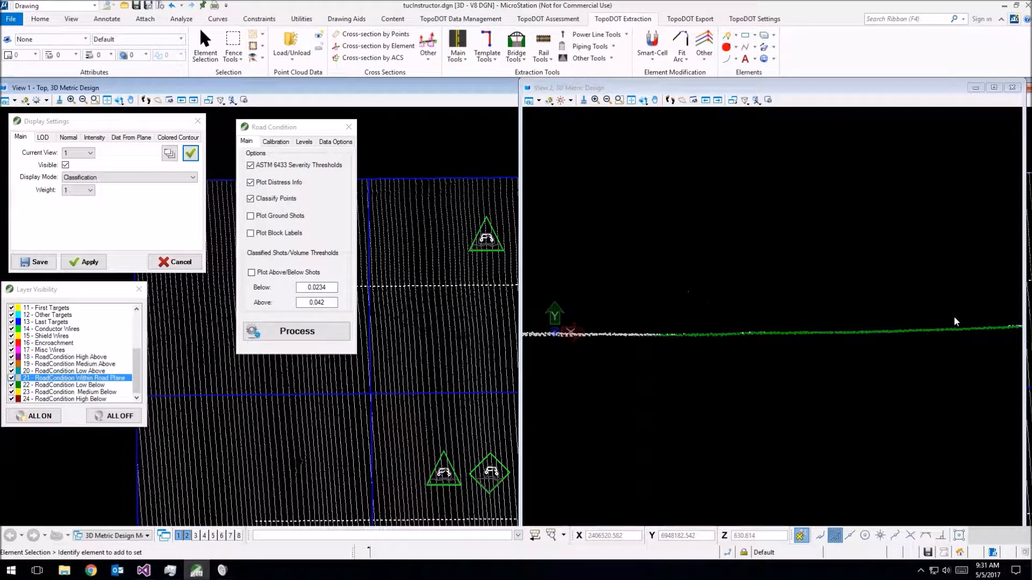
scroll(723, 355, "down", 2)
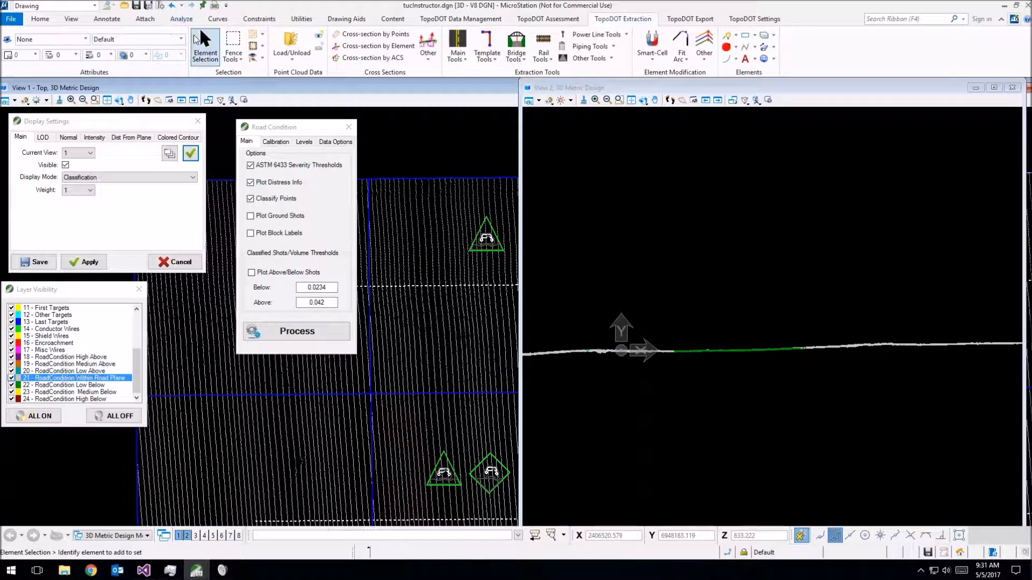
left_click(40, 19)
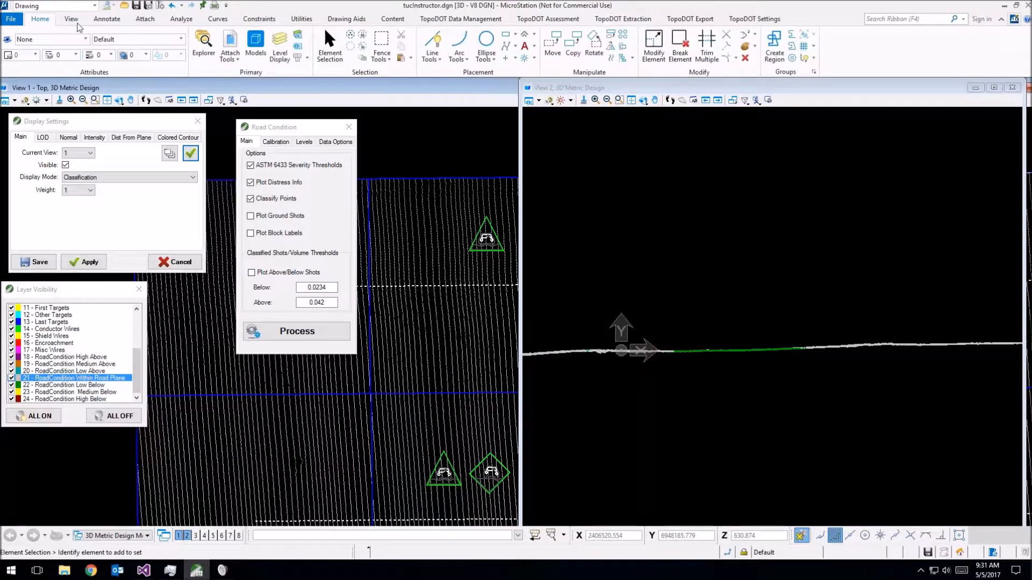
left_click(433, 42)
scroll(635, 356, "up", 2)
scroll(625, 352, "up", 3)
middle_click_drag(544, 310, 760, 355)
scroll(712, 345, "up", 4)
left_click(720, 343)
right_click(813, 334)
Step: Measure the distance from the drawn line down to the low-below points in the depression
key("space")
left_click(675, 364)
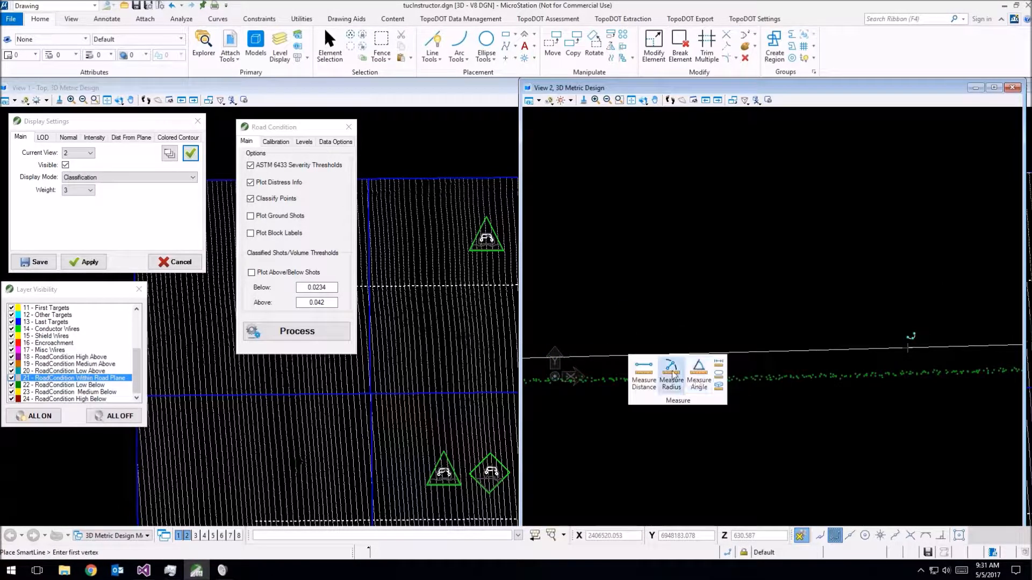
left_click(767, 373)
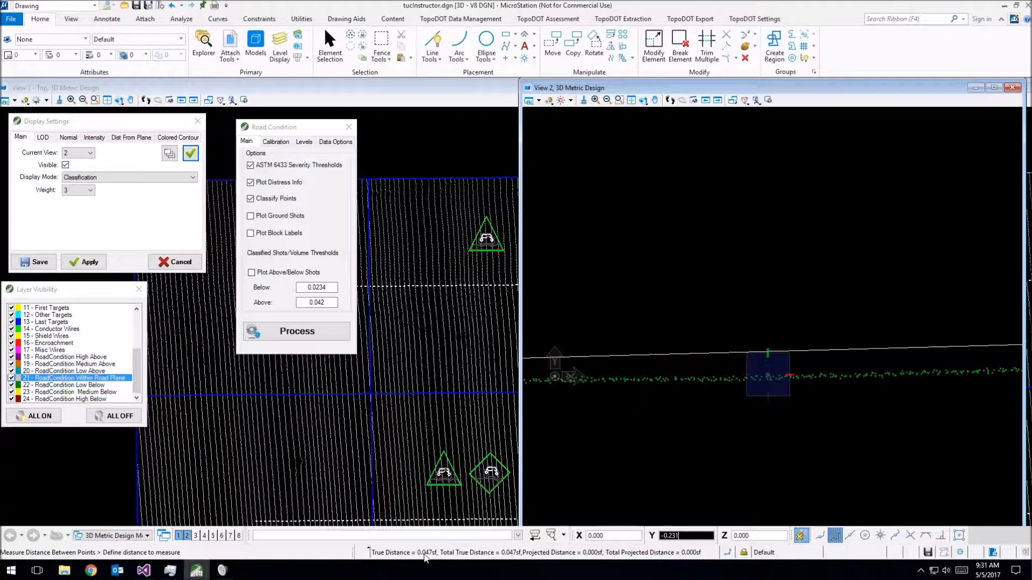
right_click(763, 431)
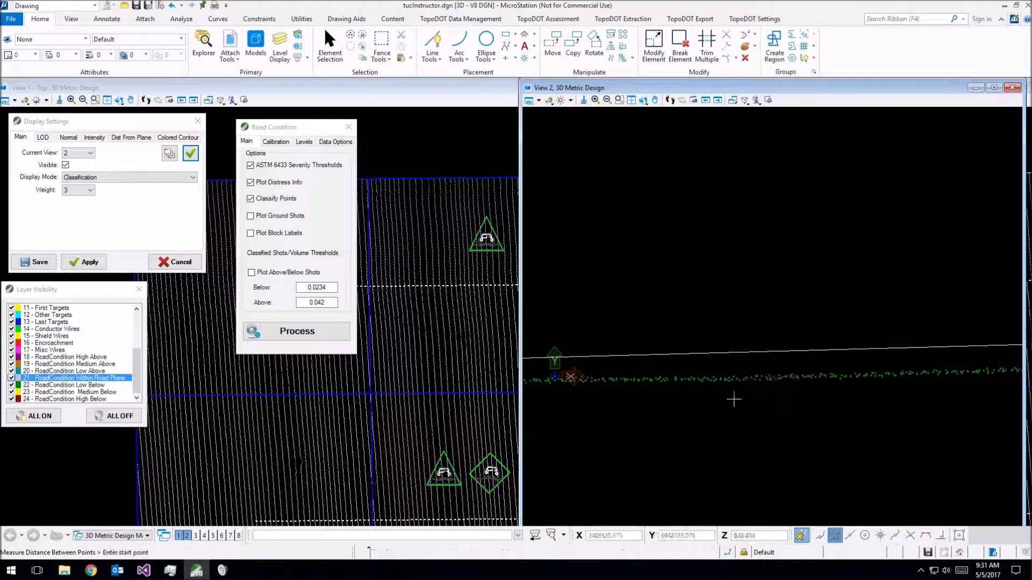
Step: Select the drawn line and examine its end against the points within the road plane
left_click(329, 46)
left_click(744, 353)
scroll(728, 376, "down", 3)
middle_click_drag(821, 388, 621, 382)
scroll(736, 352, "up", 3)
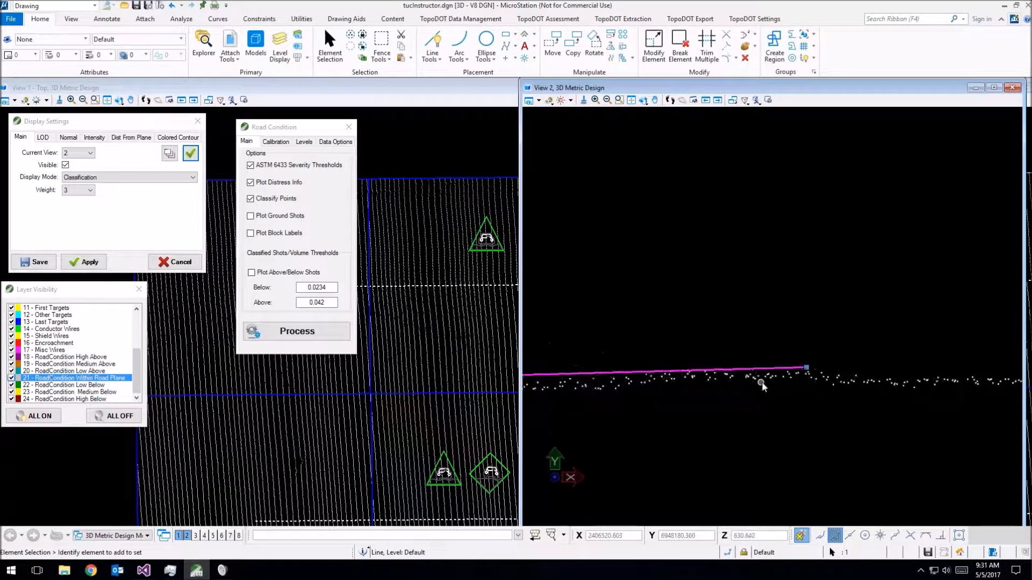
scroll(763, 386, "up", 2)
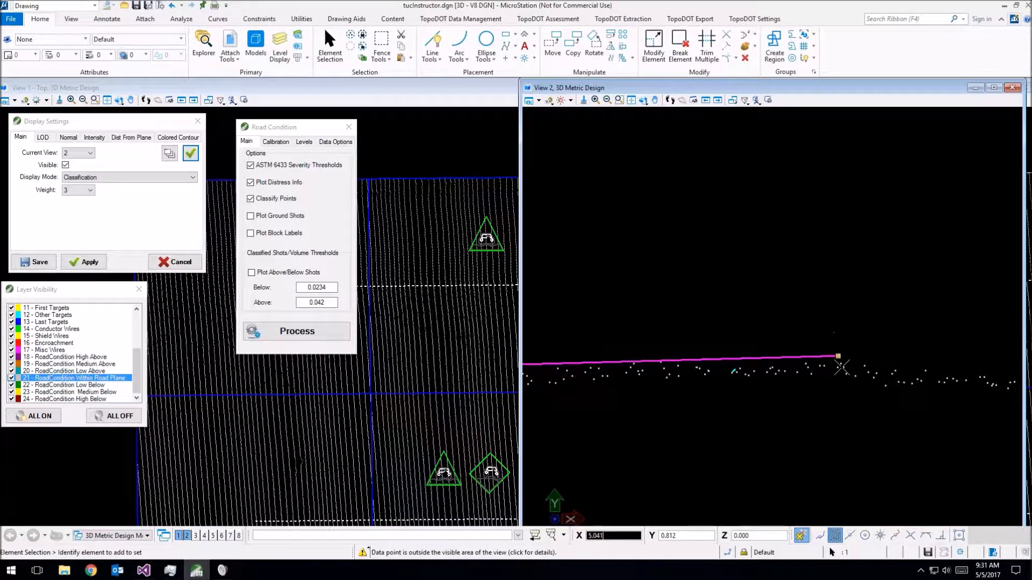
Step: Delete the drawn line from the cross-section
scroll(843, 396, "down", 3)
middle_click_drag(627, 415, 762, 369)
middle_click_drag(601, 374, 576, 354)
scroll(574, 349, "up", 3)
left_click(668, 249)
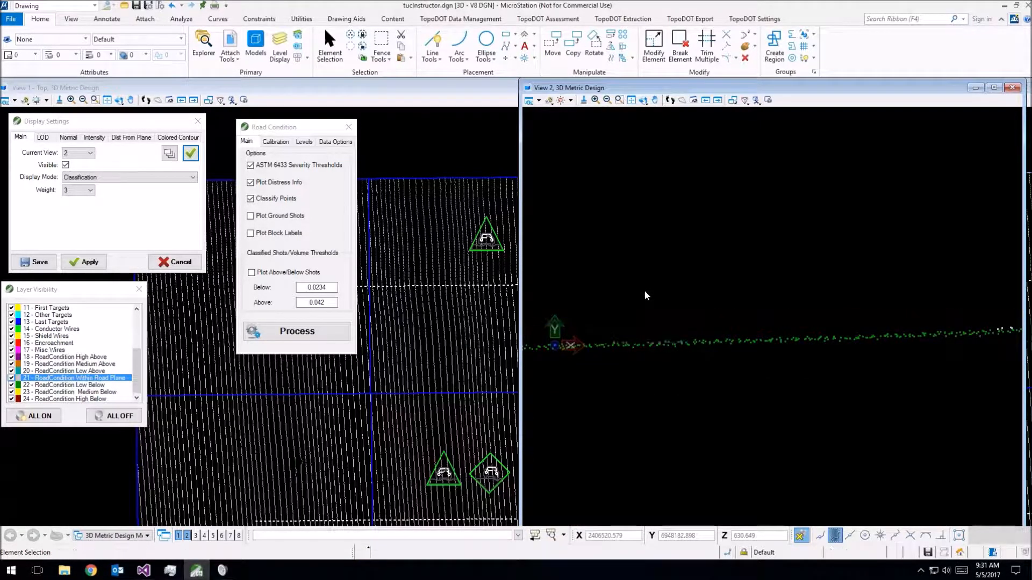
Step: Close the cross-section view and return to the road blocks in the top view
middle_click_drag(729, 371, 665, 328, "shift")
scroll(440, 214, "down", 2)
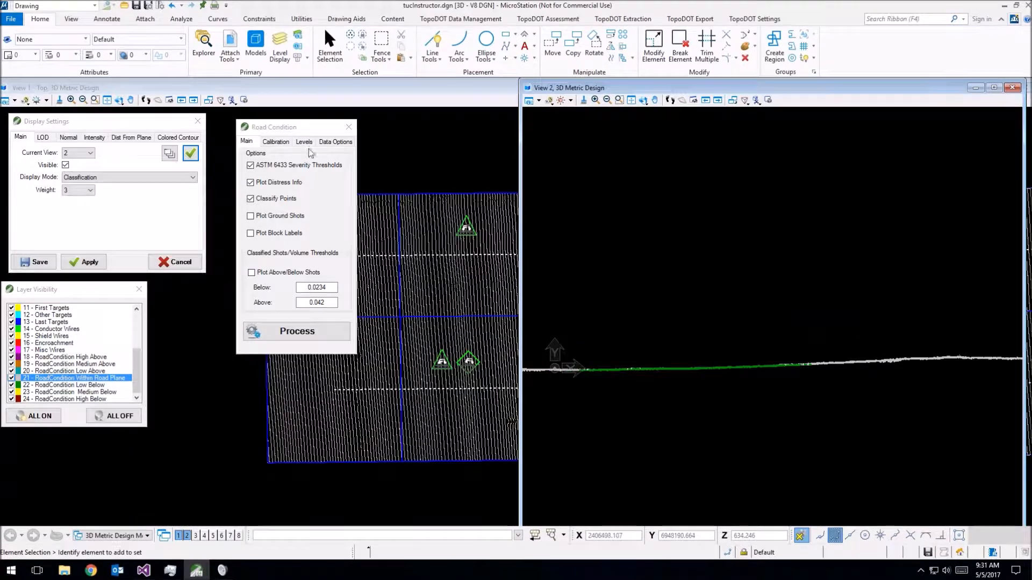
left_click_drag(302, 128, 222, 294)
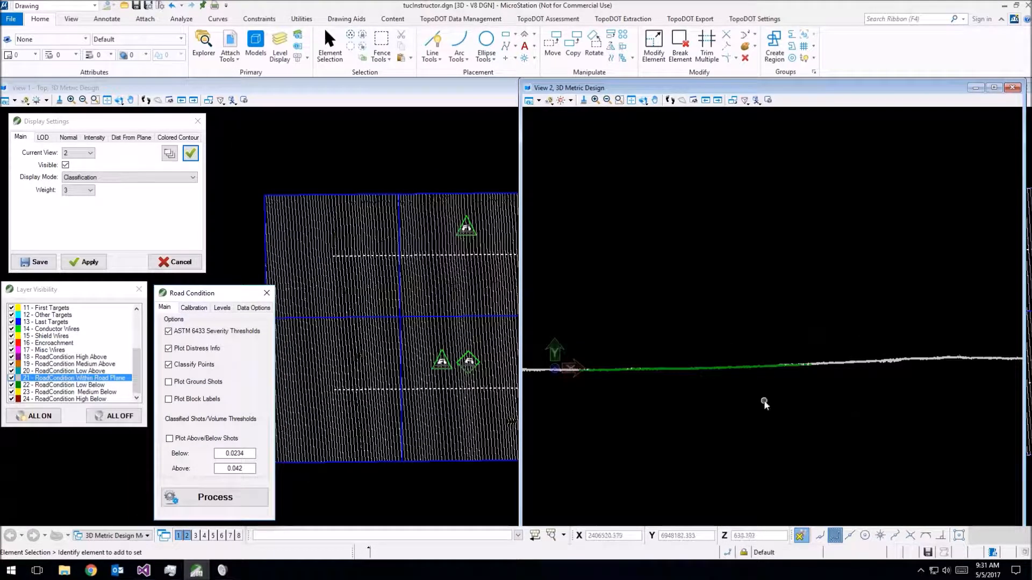
scroll(765, 404, "down", 2)
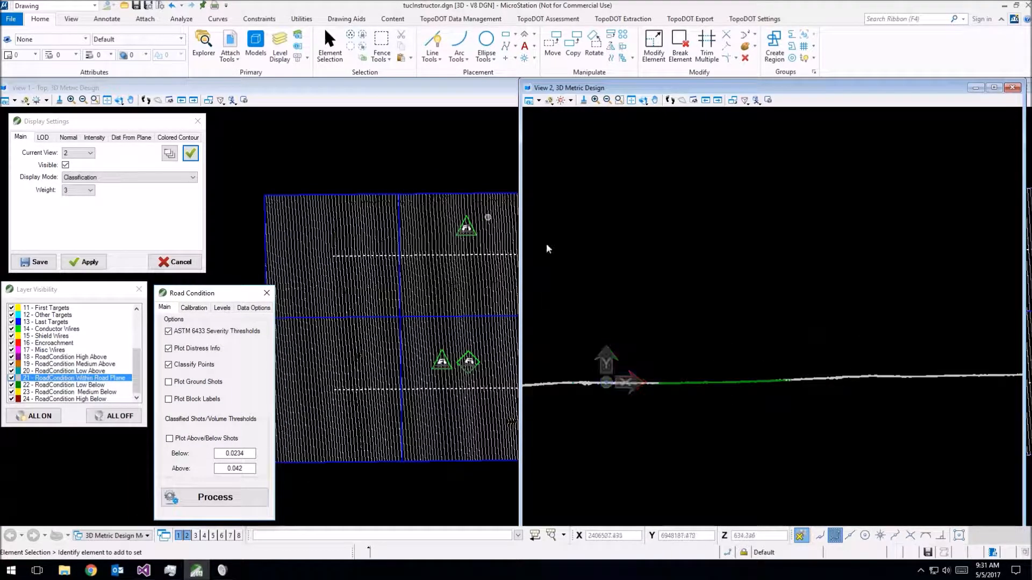
left_click(1012, 87)
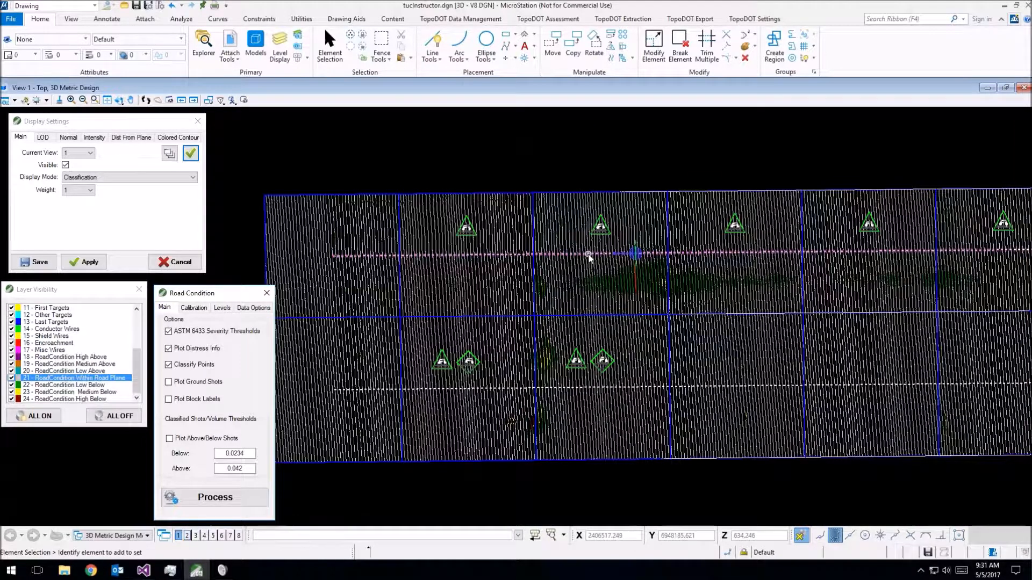
middle_click_drag(566, 337, 685, 310)
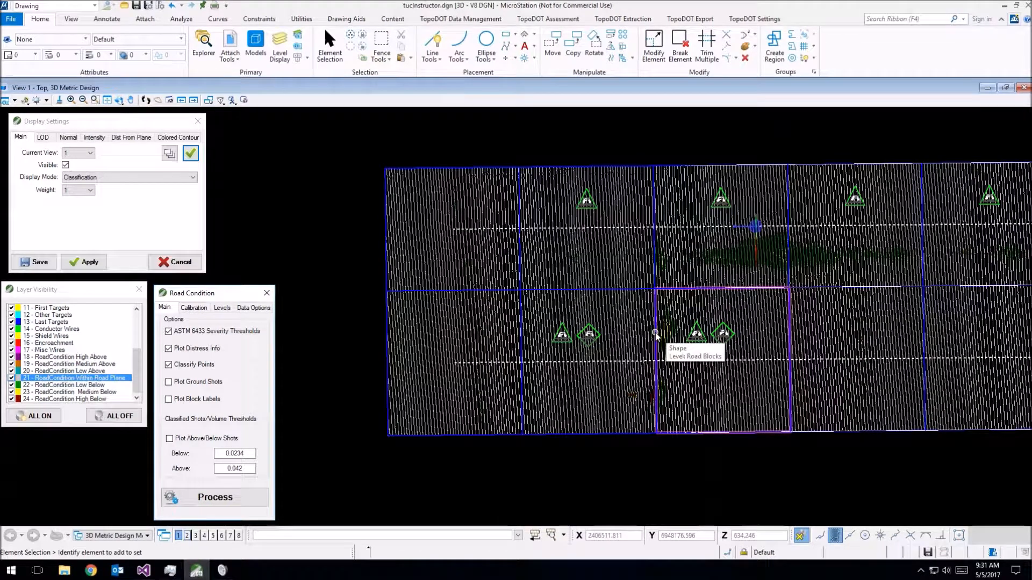
Step: Undo the plotted road blocks and severity icons and select the three lane lines
left_click_drag(194, 292, 254, 133)
left_click(422, 223)
key("ctrl+z")
key("ctrl+z")
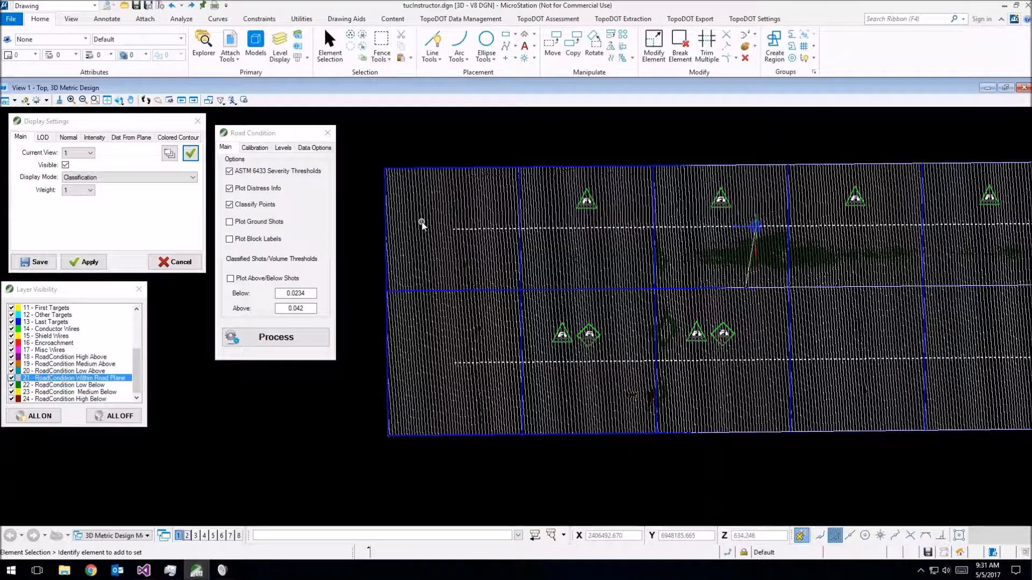
key("ctrl+z")
left_click_drag(585, 449, 524, 166)
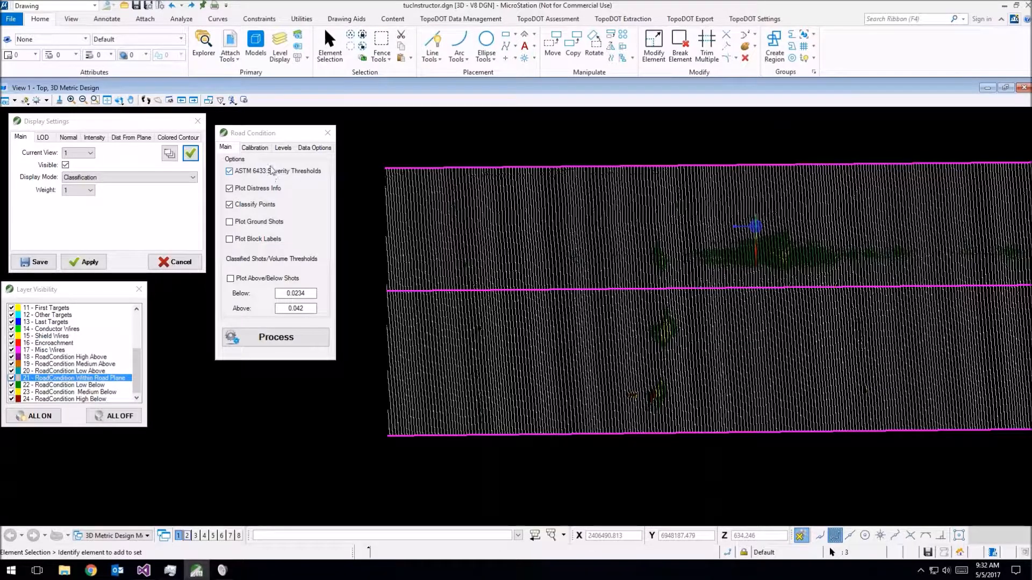
mouse_move(274, 178)
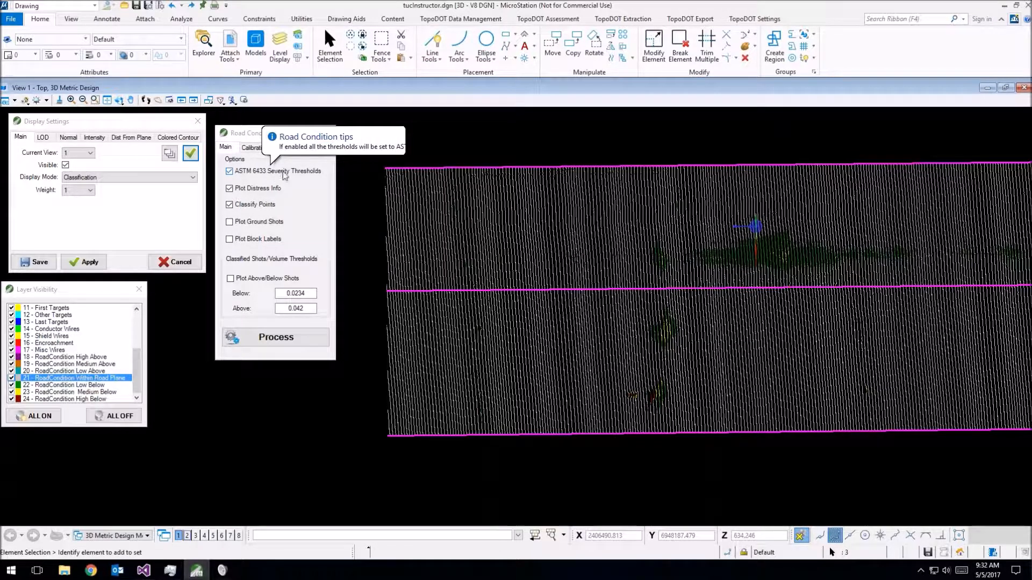
Step: Restore the undone road condition results and examine the rutting severity icons over the depression
left_click(511, 230)
left_click(191, 4)
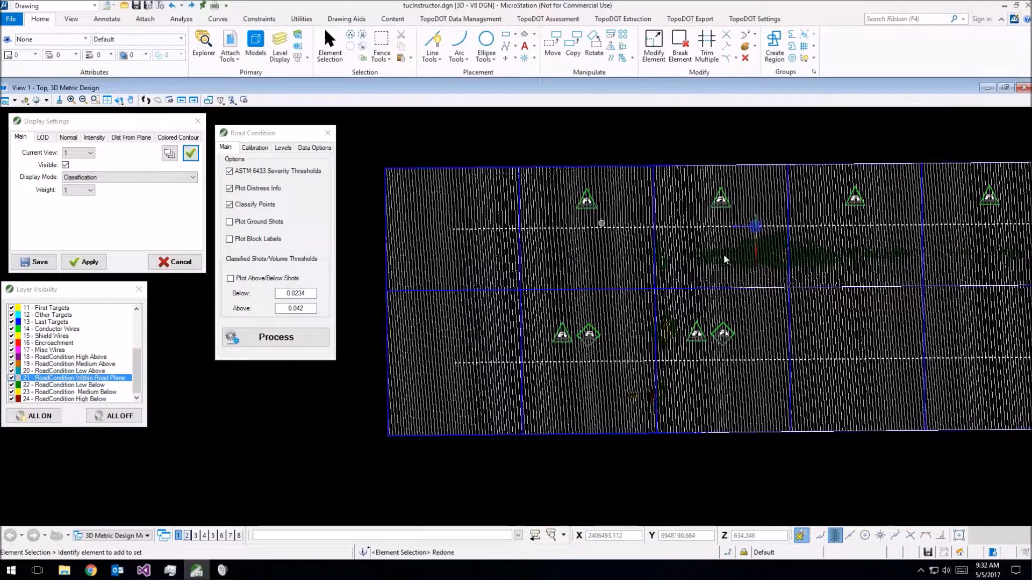
scroll(724, 204, "up", 2)
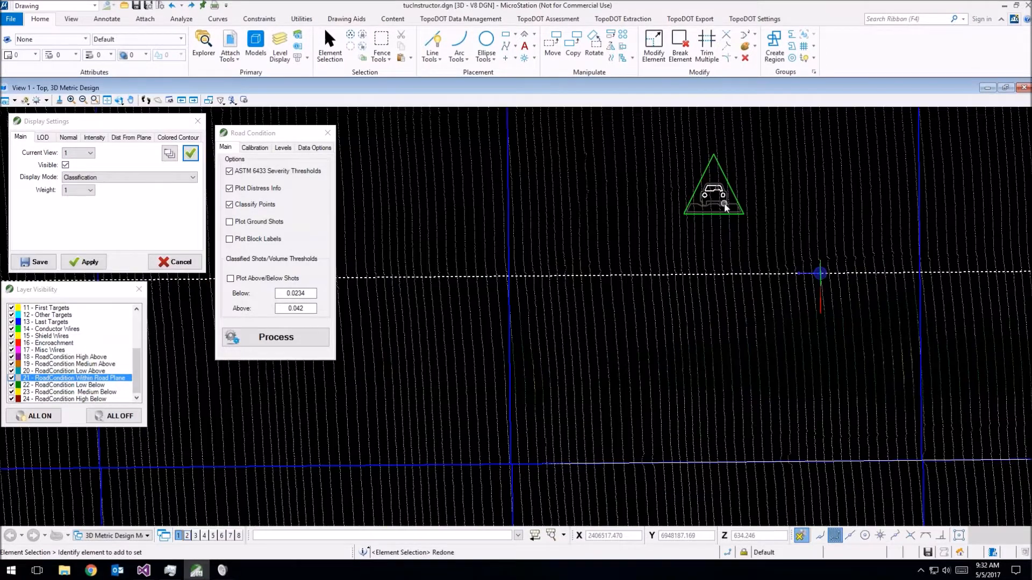
scroll(724, 204, "down", 1)
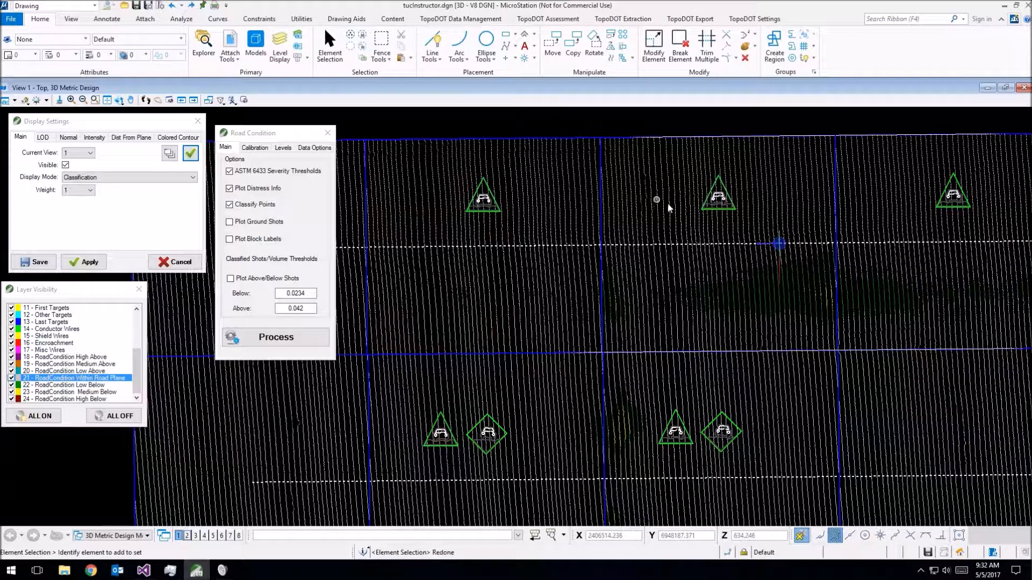
scroll(686, 230, "down", 3)
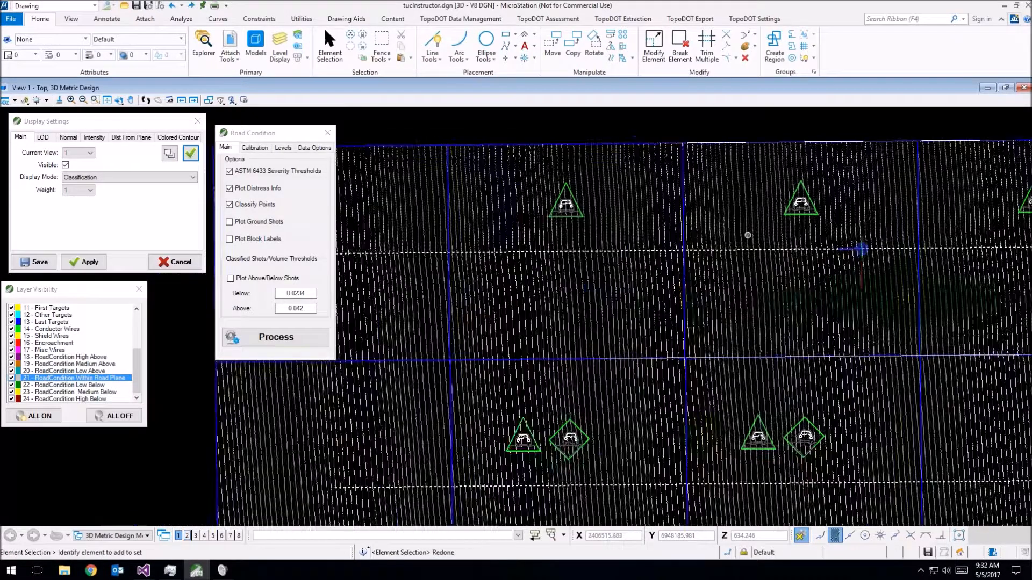
Step: Undo the plotted results, select the lane lines again and set the medium rutting threshold to 0.035
key("ctrl+z")
left_click_drag(529, 496, 503, 176)
left_click(255, 147)
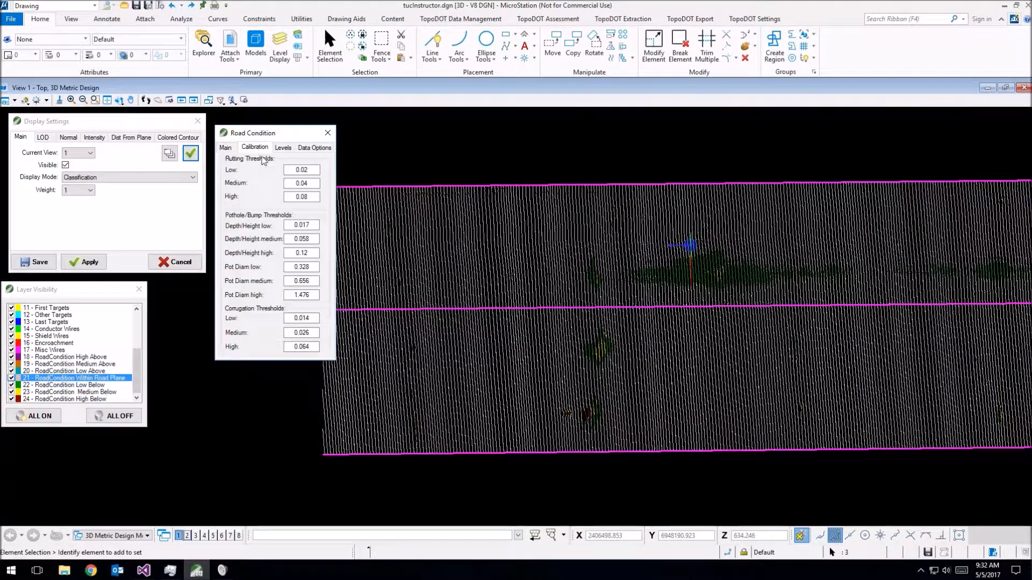
left_click(315, 183)
key("BackSpace")
type("35")
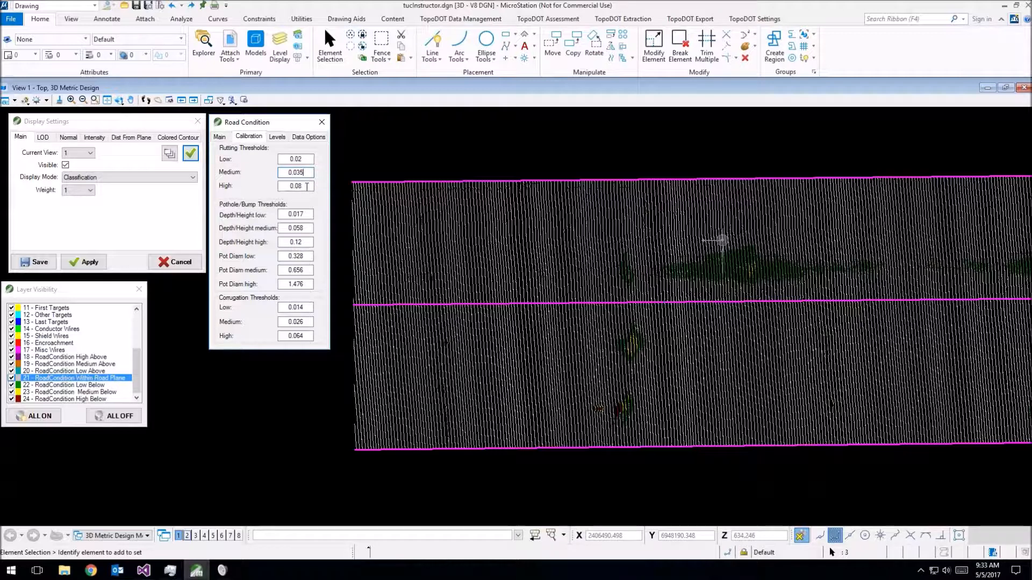
Step: Process the road condition assessment on the three reselected lane lines and examine the rutting icons beside the depression
left_click(698, 327)
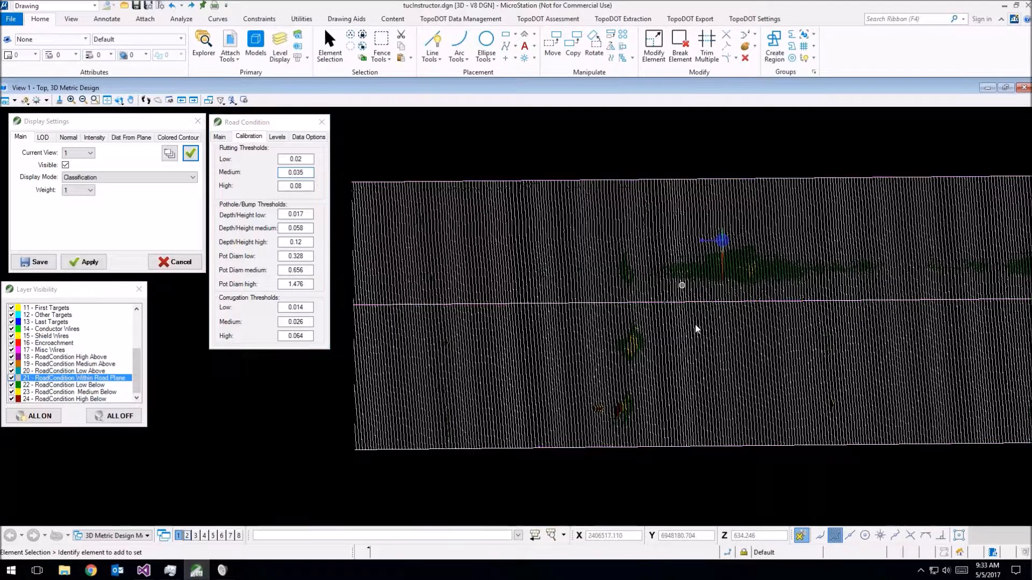
left_click_drag(682, 476, 596, 143)
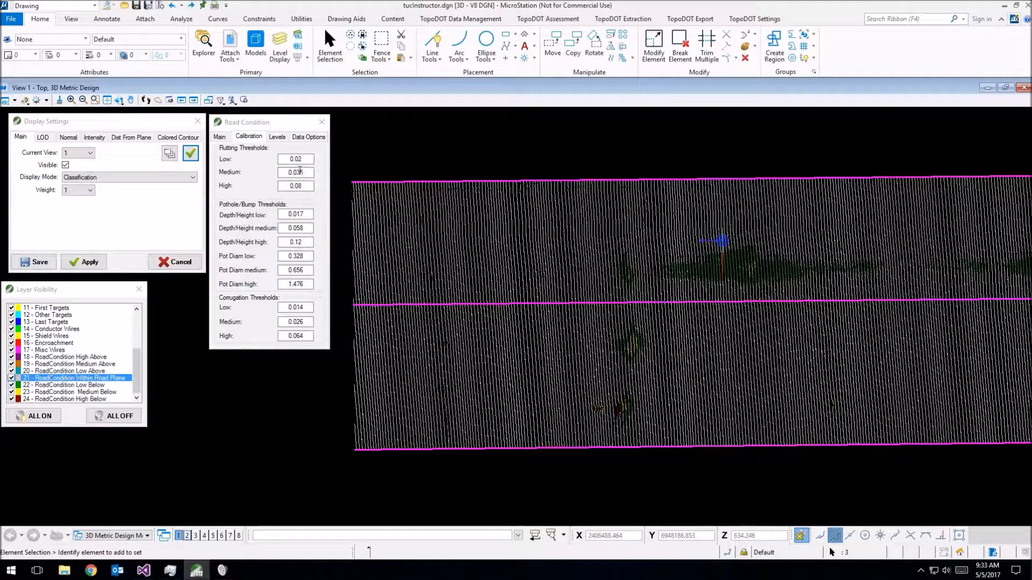
left_click(220, 137)
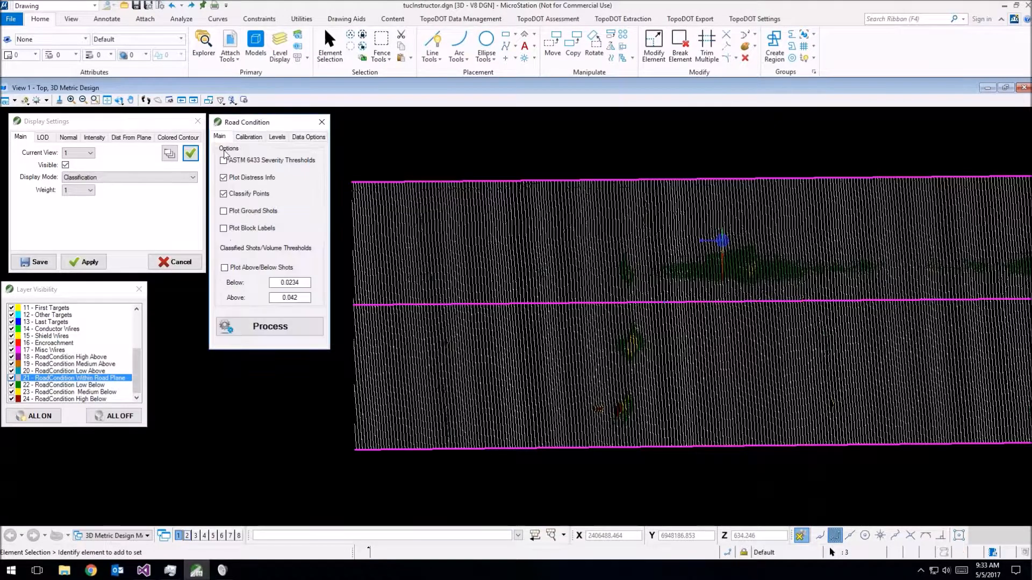
left_click(292, 325)
scroll(692, 222, "up", 2)
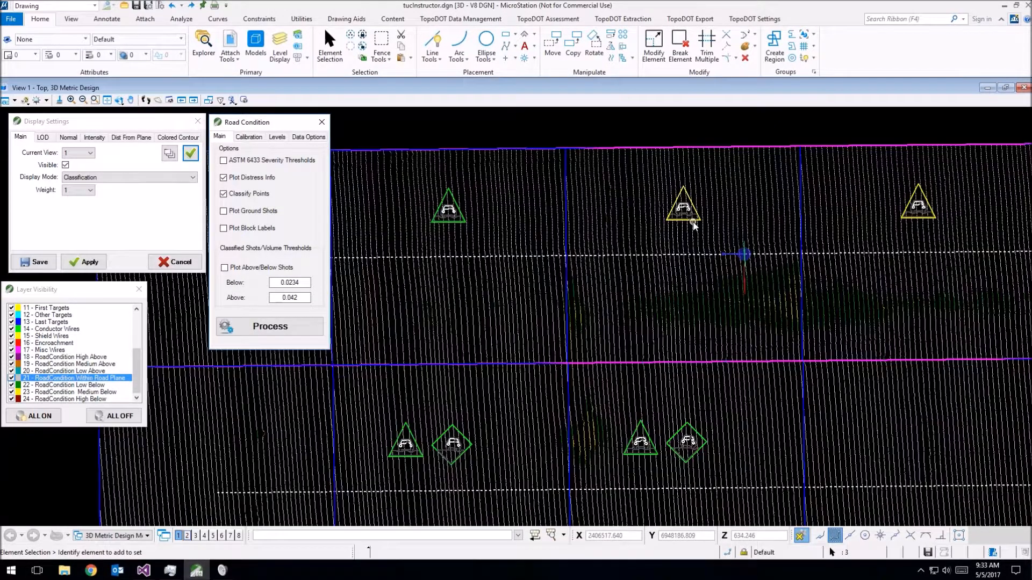
scroll(700, 207, "up", 2)
scroll(700, 207, "down", 2)
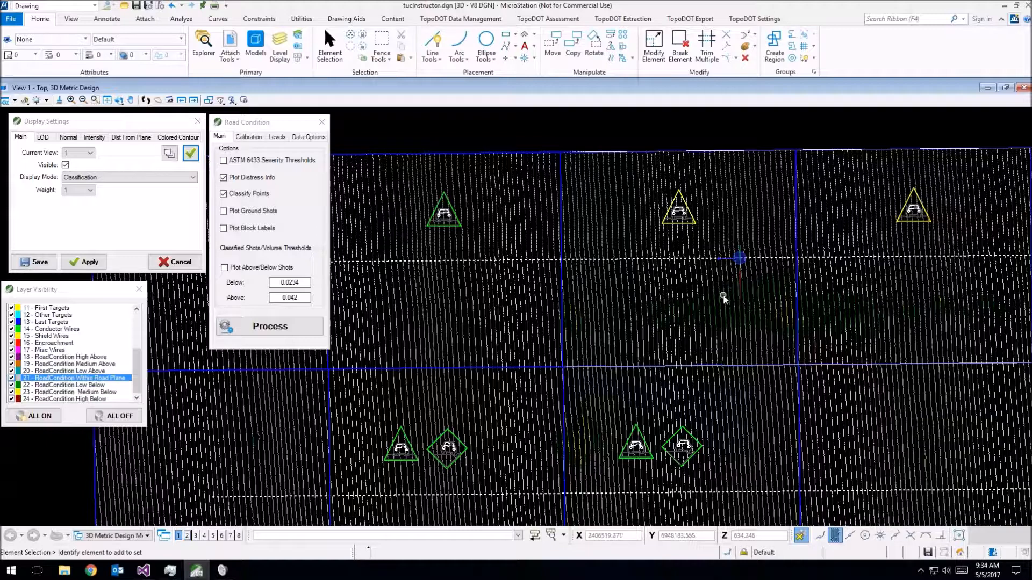
Step: Undo the plotted blocks and icons and reselect all three lane lines
left_click(255, 138)
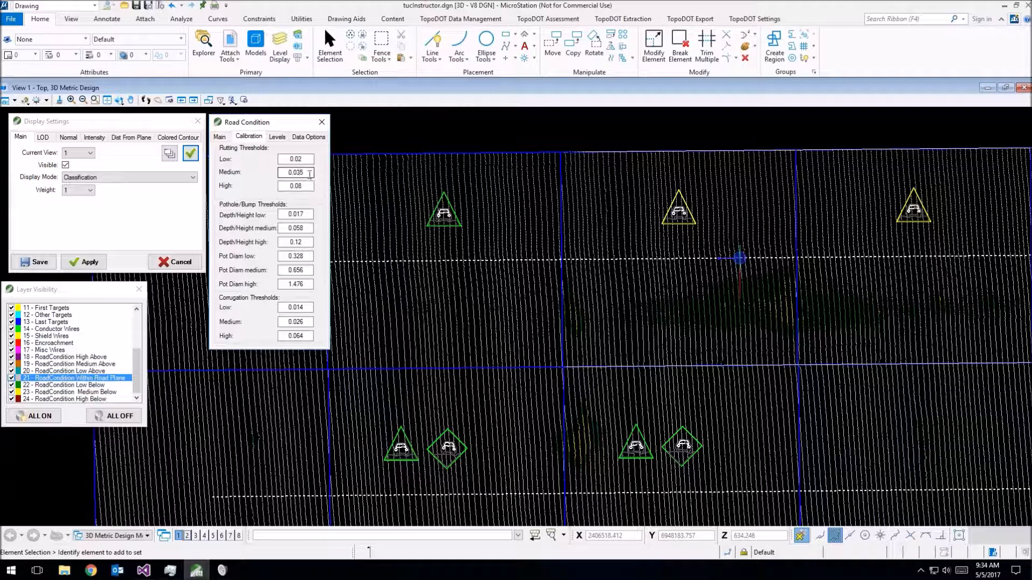
scroll(670, 296, "down", 3)
middle_click_drag(670, 295, 723, 238)
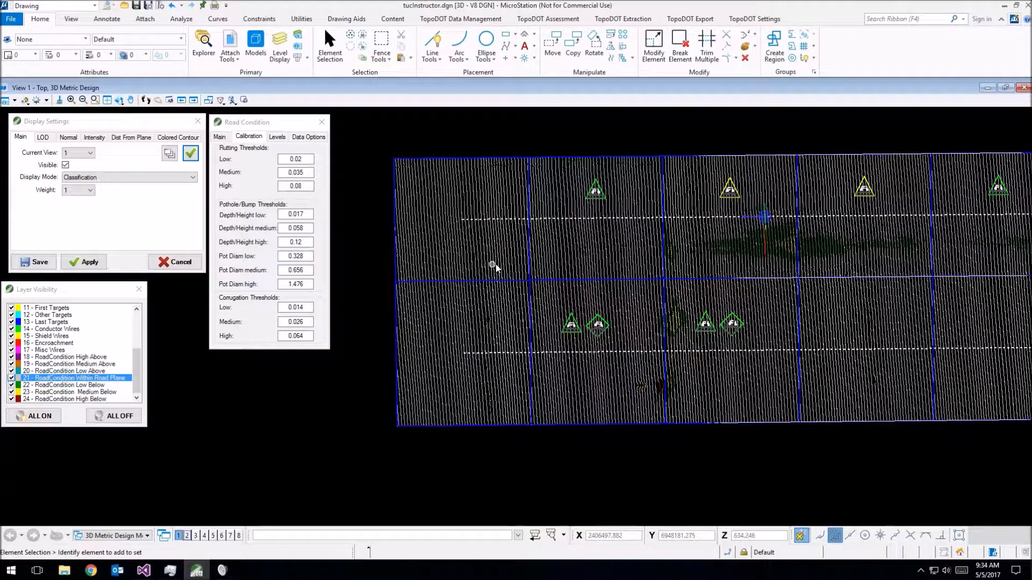
key("ctrl+z")
left_click_drag(609, 447, 493, 114)
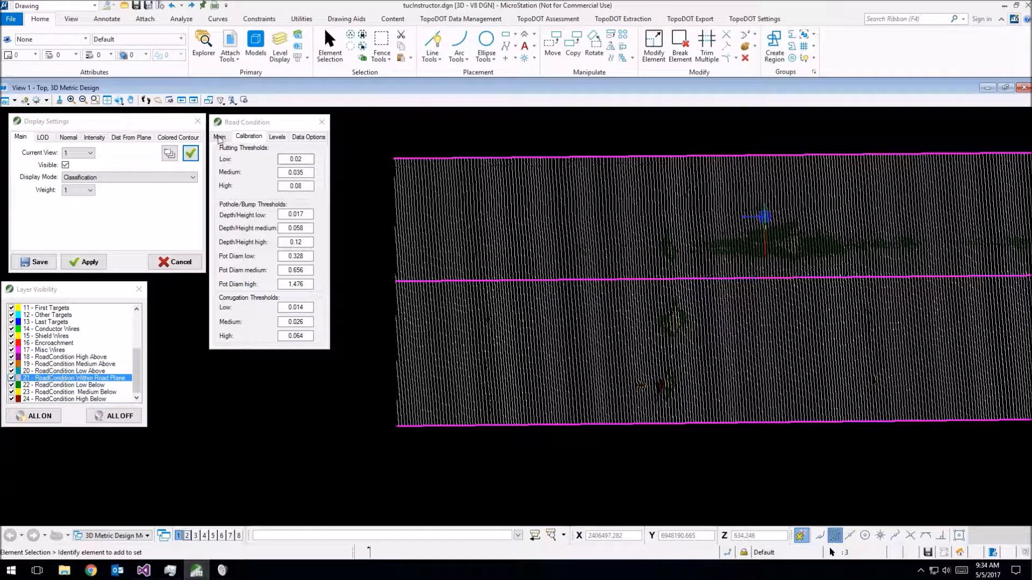
Step: Set the low rutting threshold to 0.017 and process the road condition along the selected lane lines
left_click(220, 136)
left_click(249, 137)
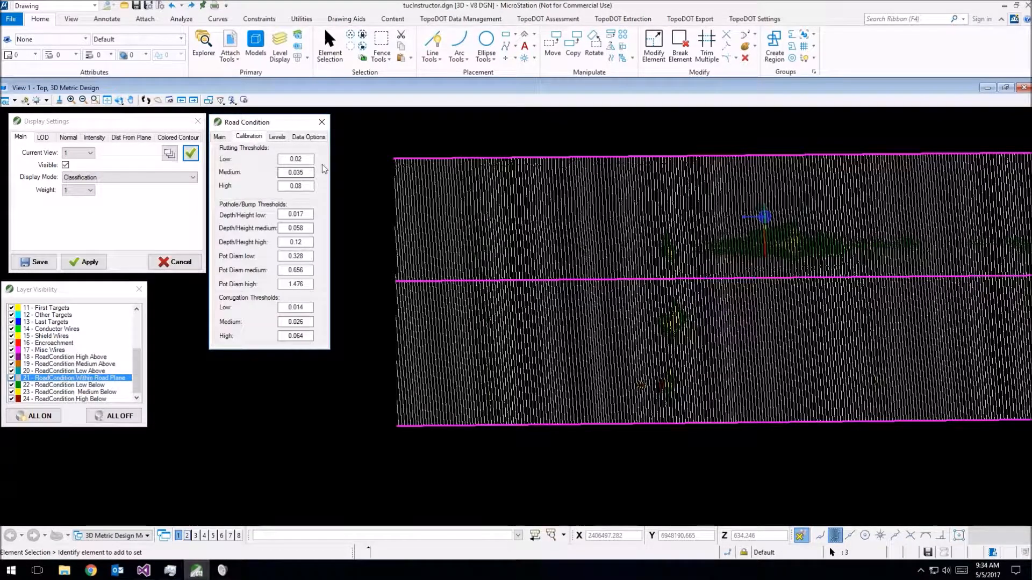
type("17")
left_click(220, 137)
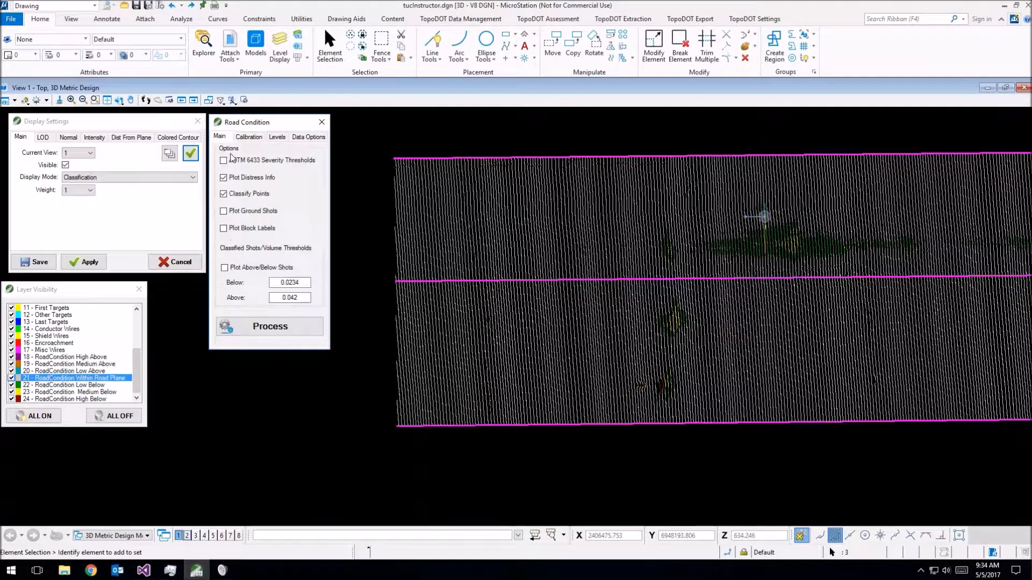
left_click(278, 327)
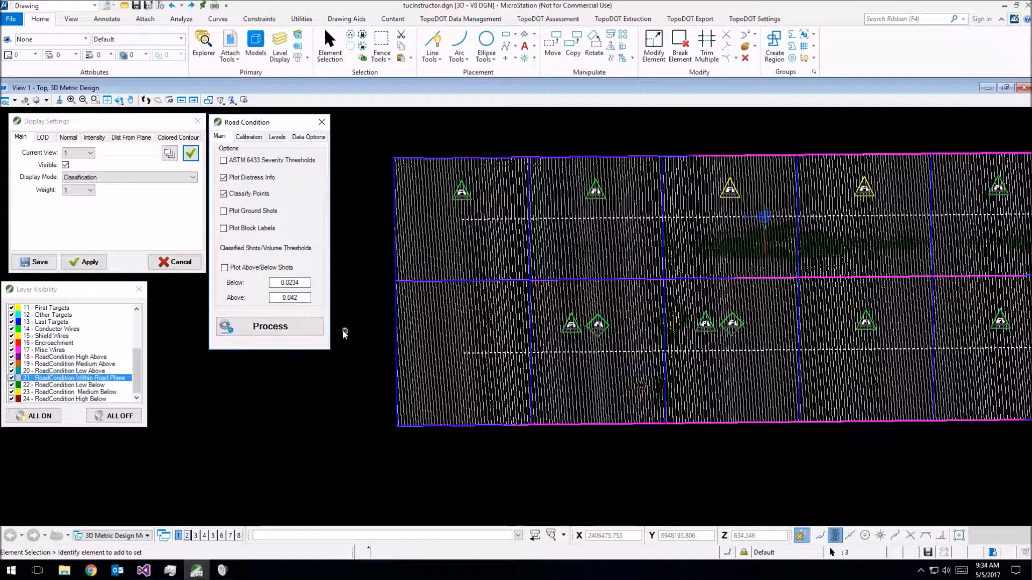
left_click(495, 259)
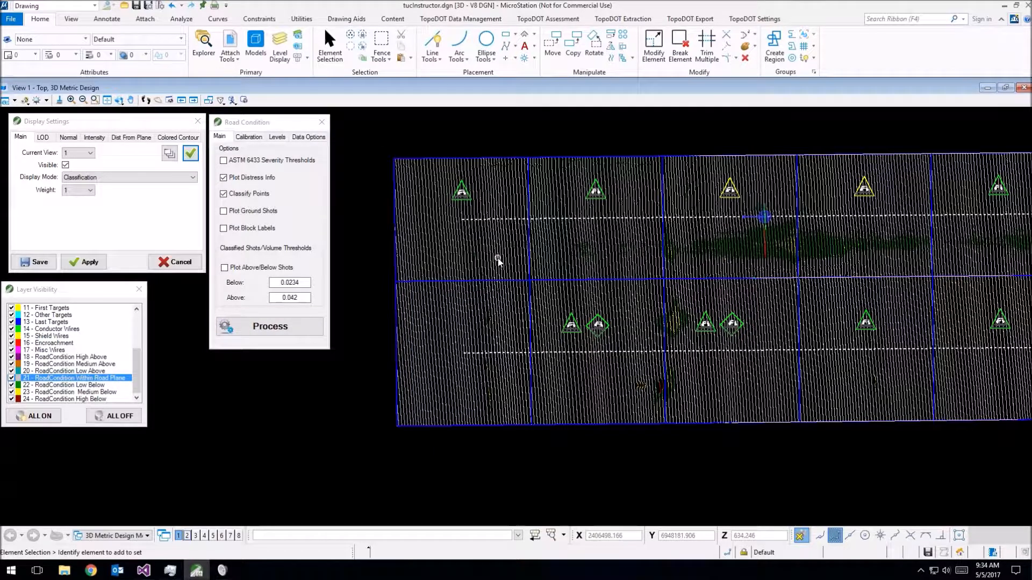
Step: Undo and restore the assessment results, then compare the first block's rutting icon with the calibration thresholds
left_click(172, 6)
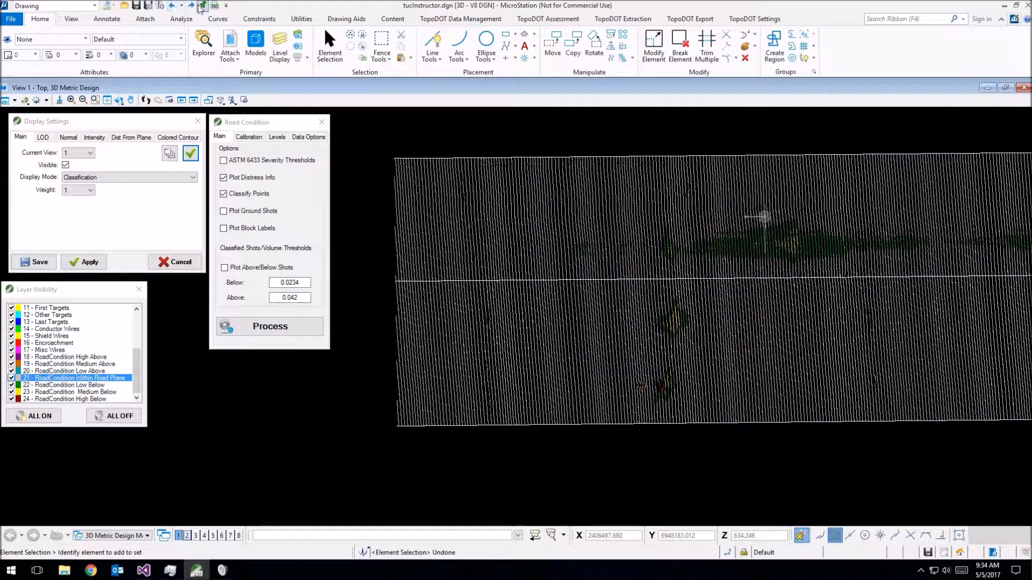
left_click(192, 5)
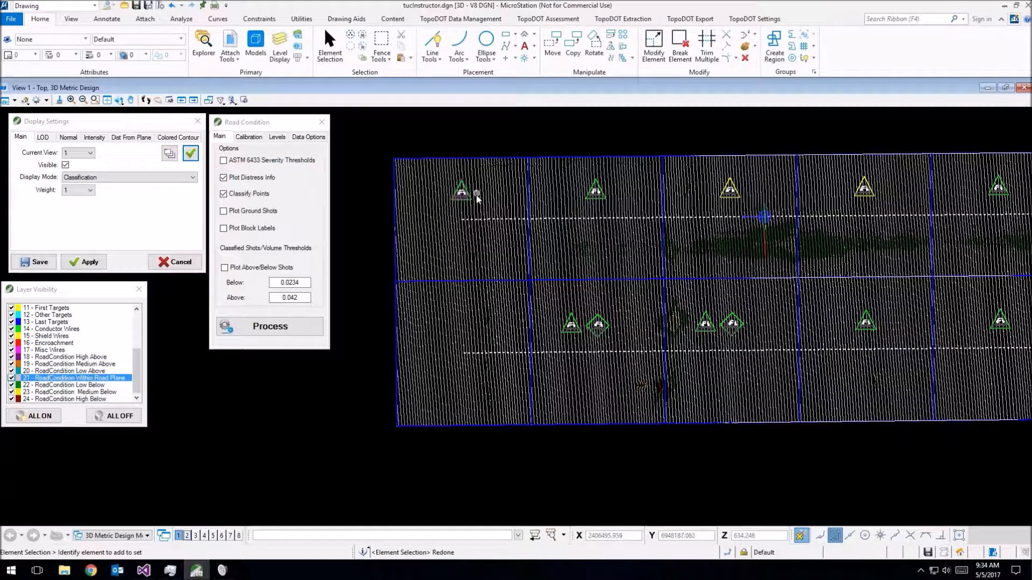
scroll(481, 227, "up", 3)
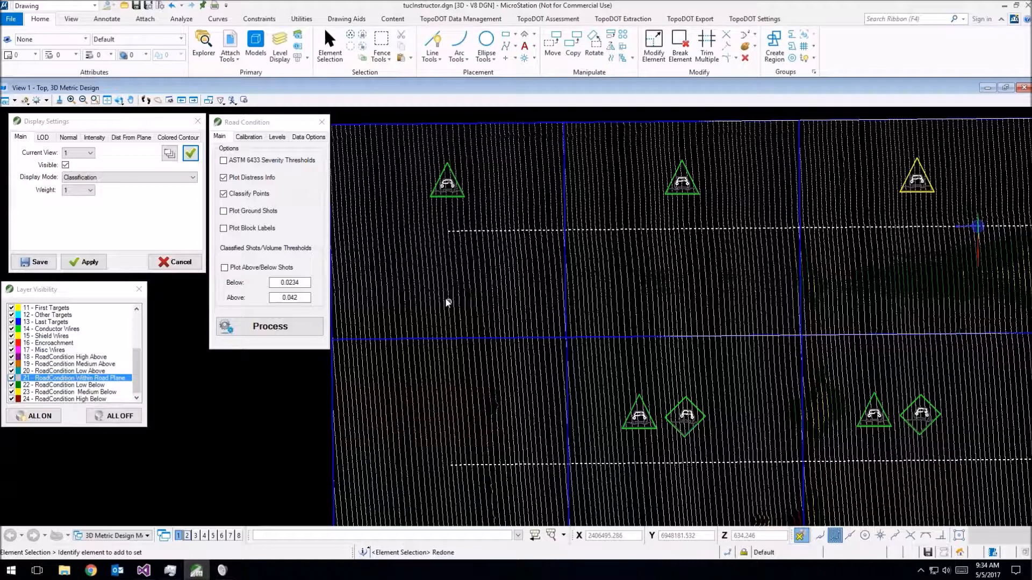
left_click(250, 137)
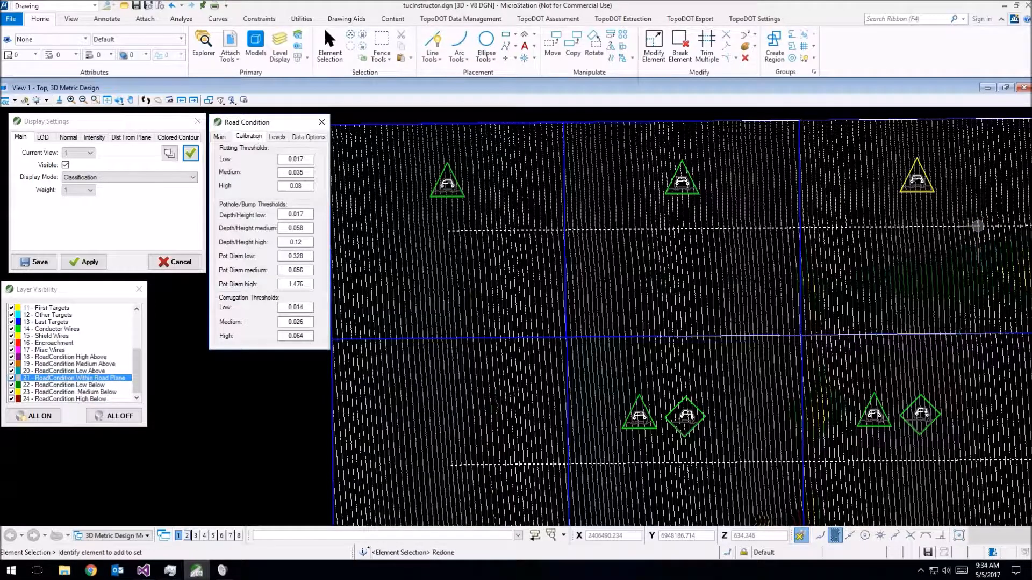
scroll(460, 282, "down", 2)
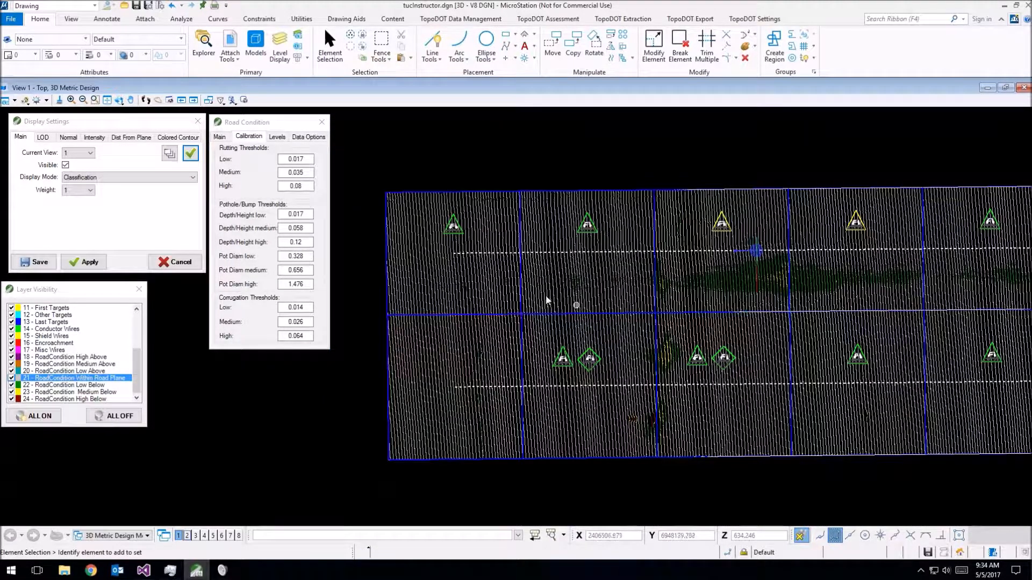
Step: Undo the assessment results and review the depth/height and diameter thresholds for potholes and bumps
key("ctrl+z")
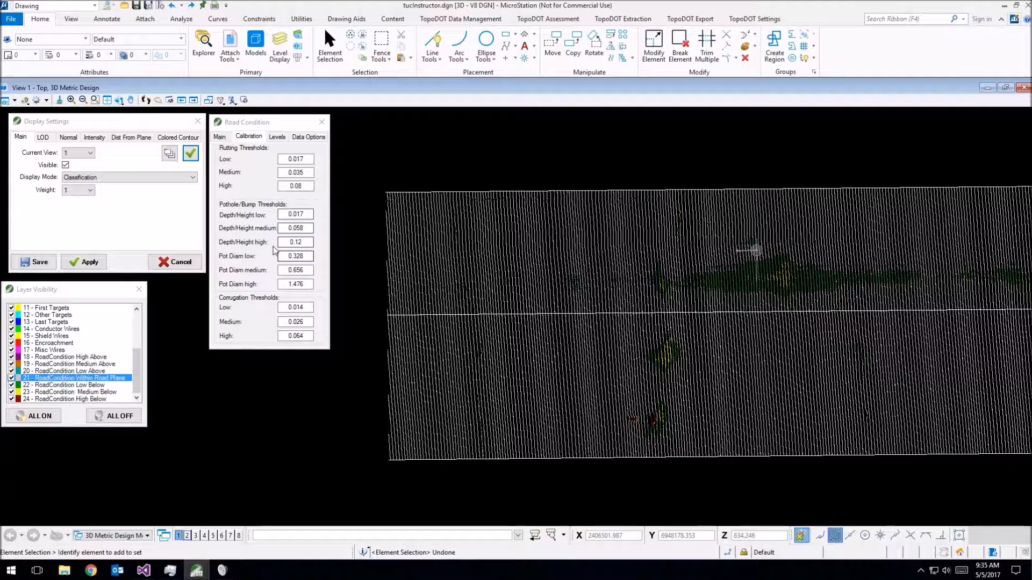
left_click(288, 214)
key("Tab")
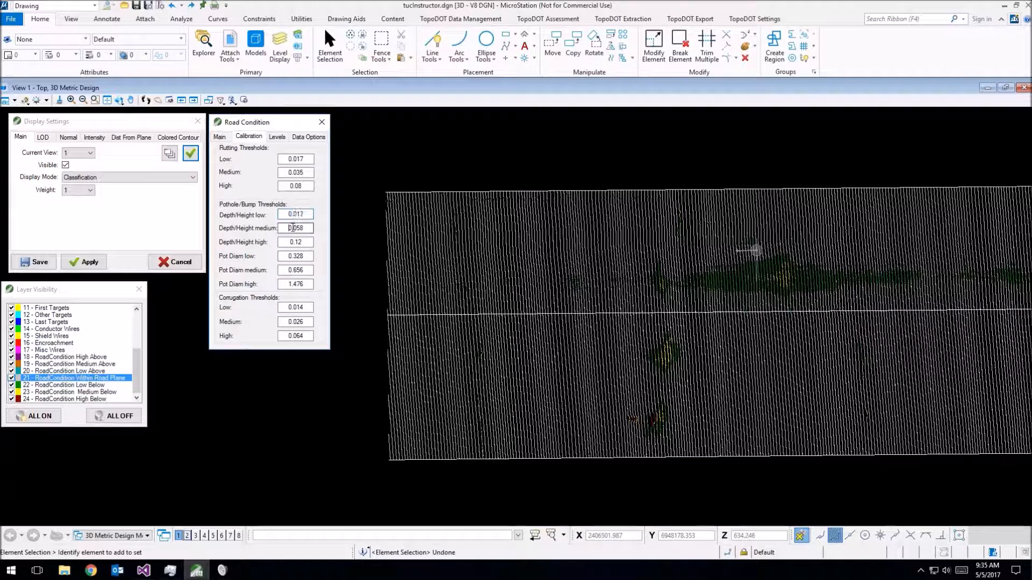
key("Tab")
left_click(305, 242)
double_click(309, 256)
double_click(305, 270)
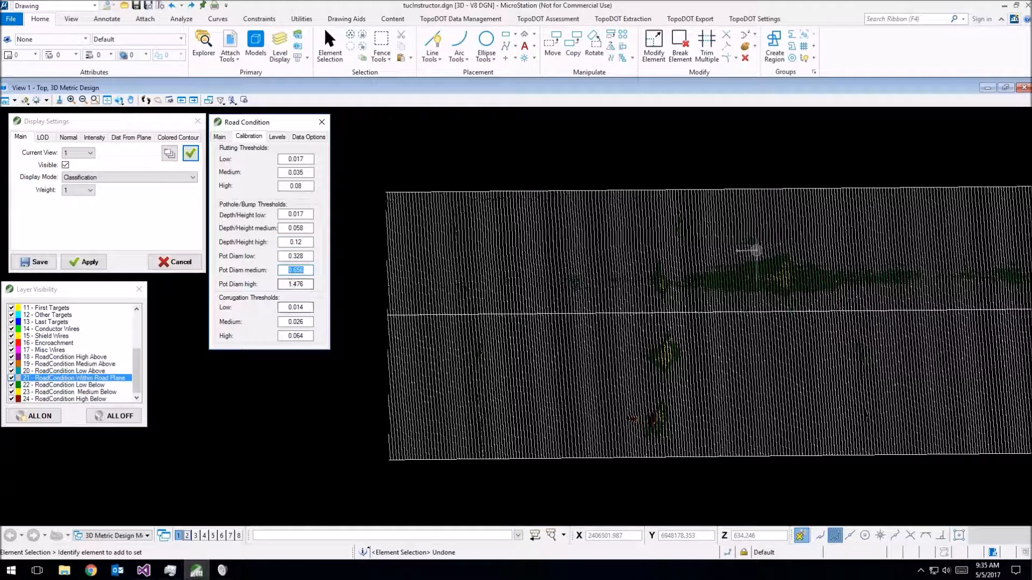
left_click(309, 256)
Step: Review the low, medium and high corrugation thresholds
left_click(306, 308)
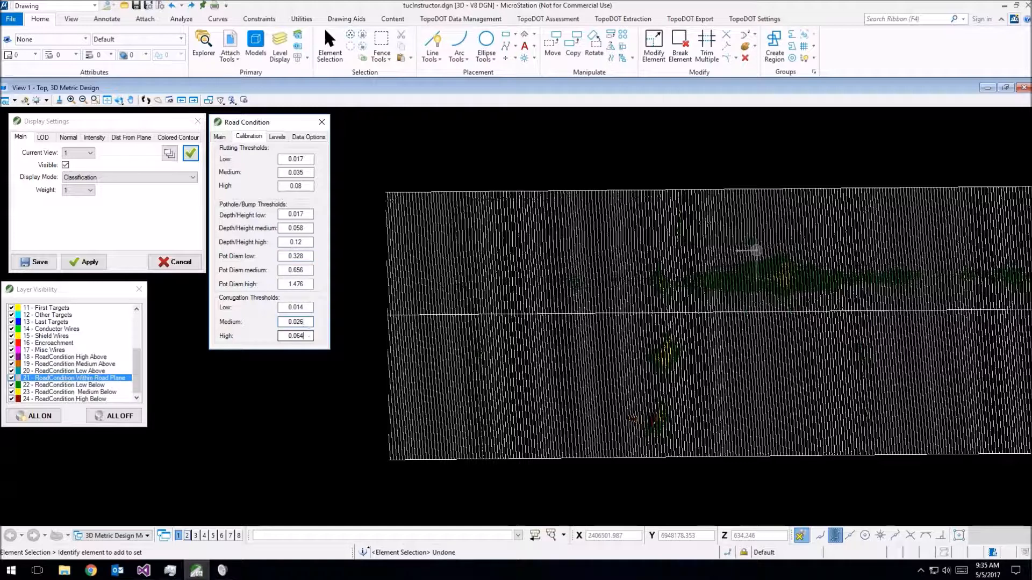
left_click(310, 307)
key("Tab")
key("Tab")
left_click(296, 351)
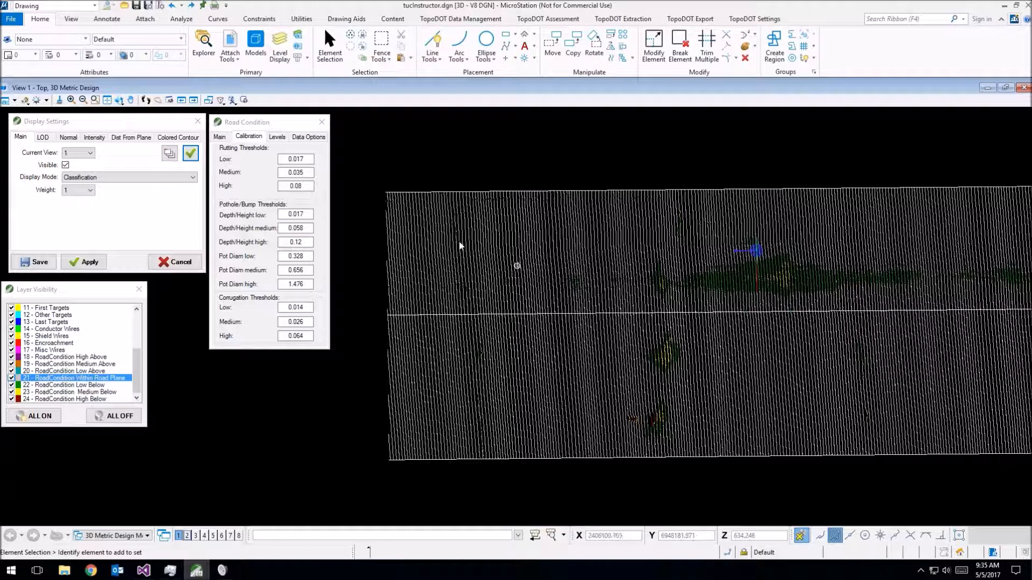
Step: Enable the ASTM 6433 severity thresholds, check the calibration values and select the three lane lines
left_click(219, 137)
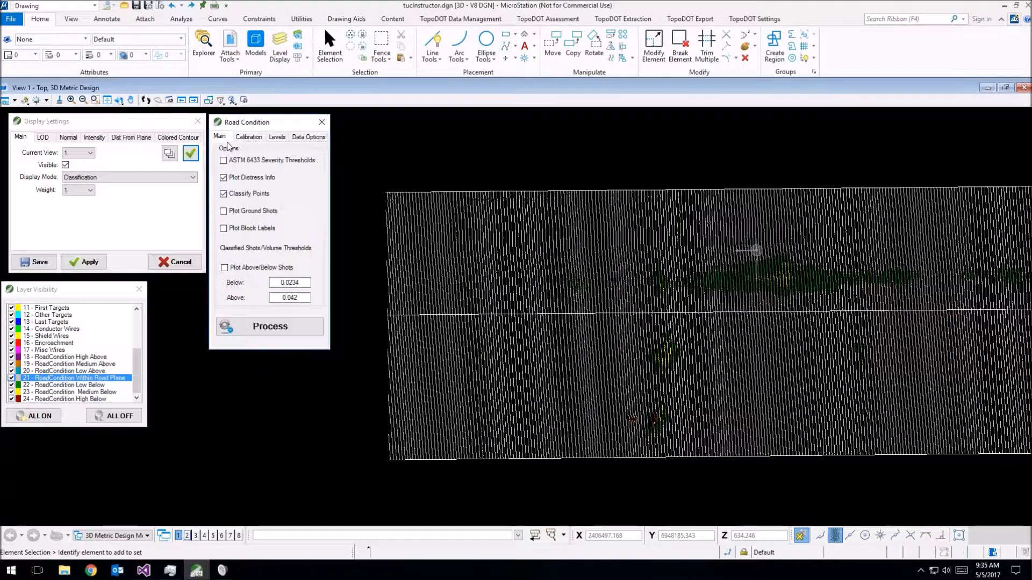
left_click(263, 162)
mouse_move(268, 167)
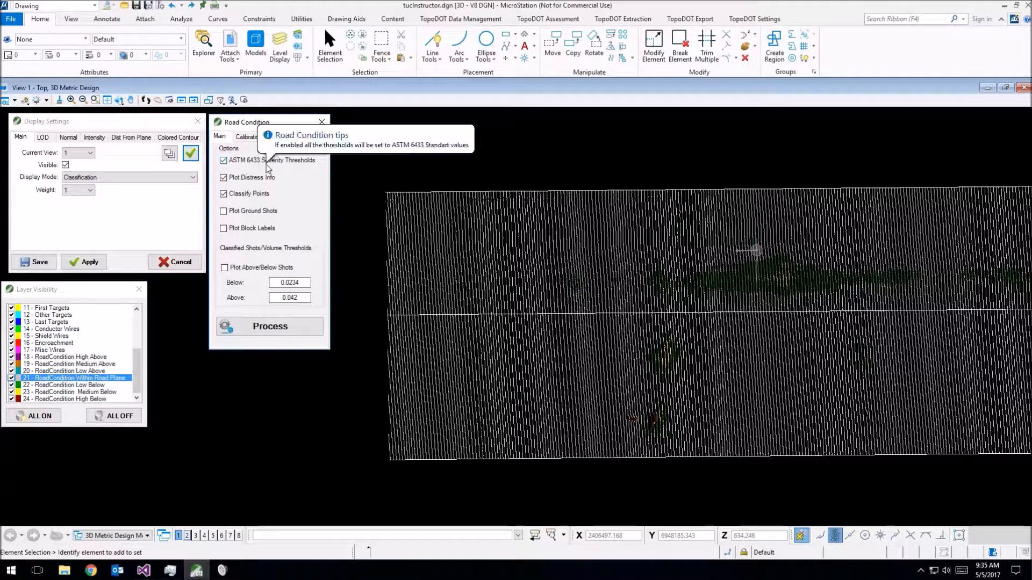
left_click(248, 137)
left_click(220, 137)
left_click(248, 161)
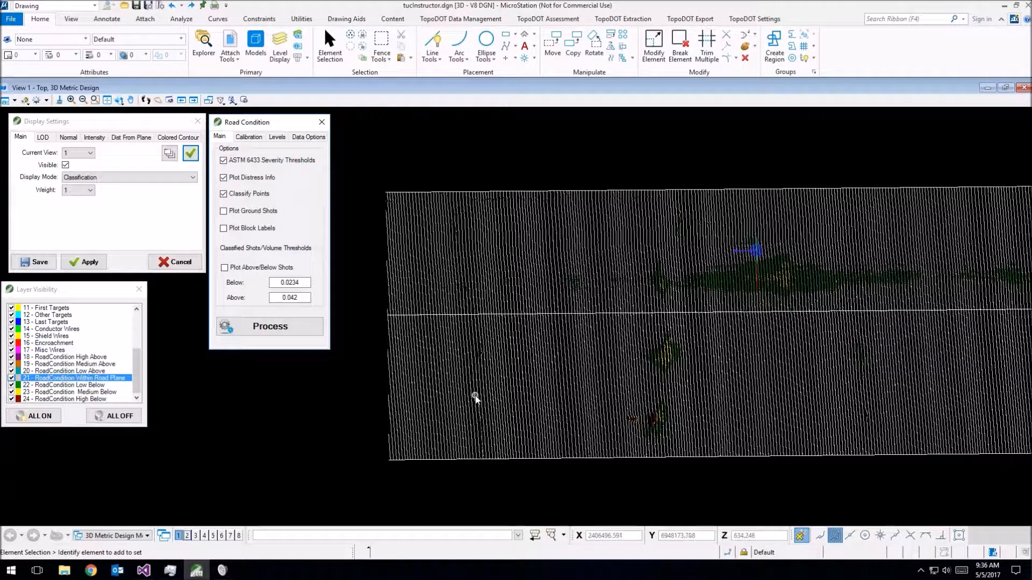
left_click_drag(540, 476, 457, 188)
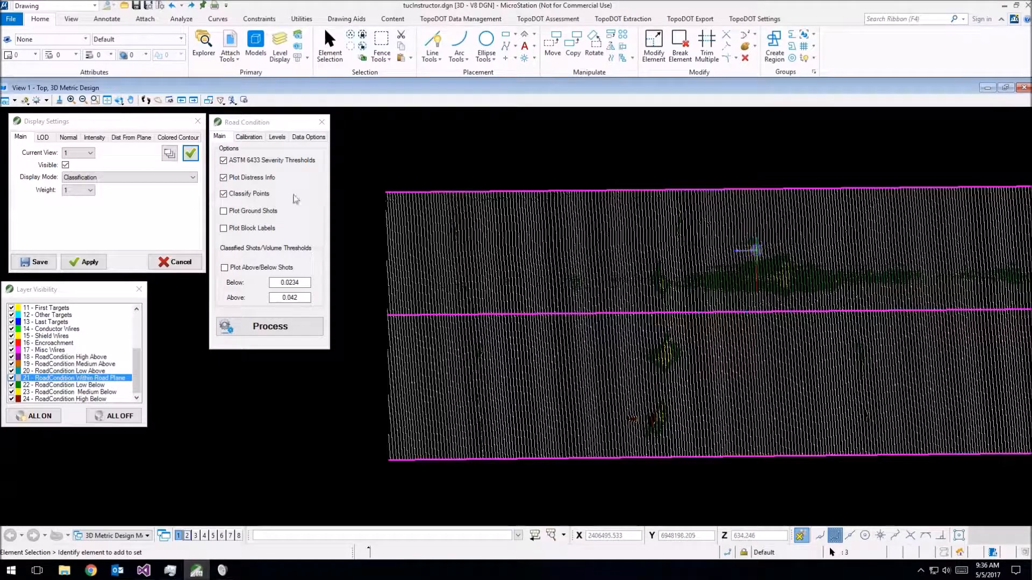
Step: Process the three selected lane lines with distress info plotted and points classified, and undo the results
middle_click_drag(540, 273, 537, 191)
left_click(254, 181)
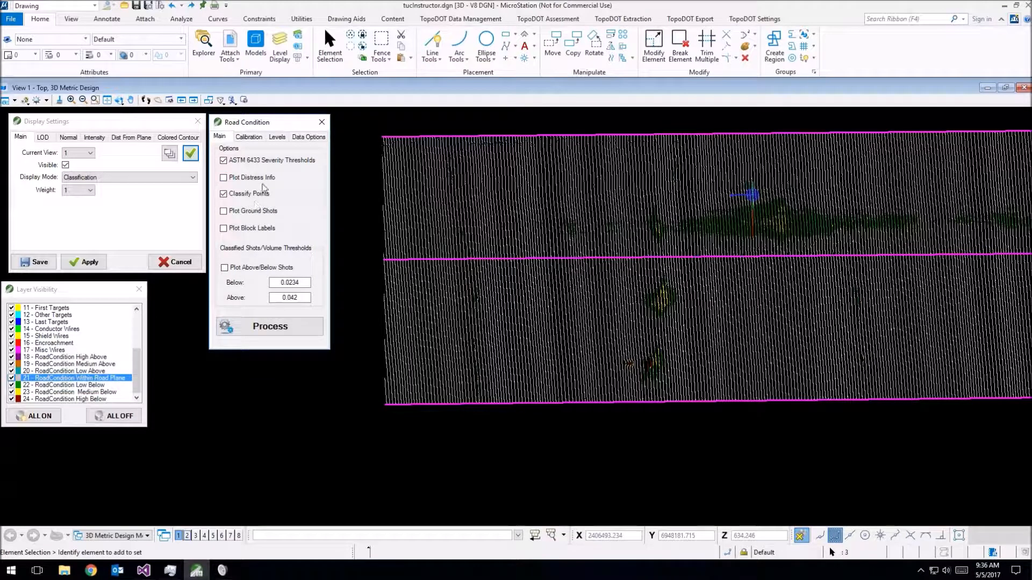
left_click(301, 327)
left_click(445, 313)
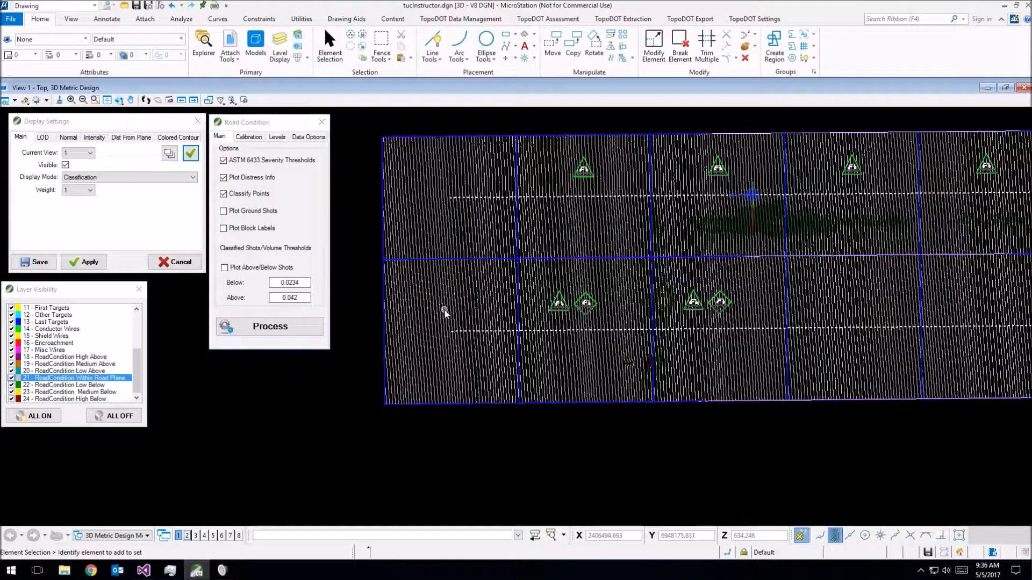
key("ctrl+z")
Step: Turn off distress info plotting, select the three lane lines and process them with point classification only
left_click(251, 181)
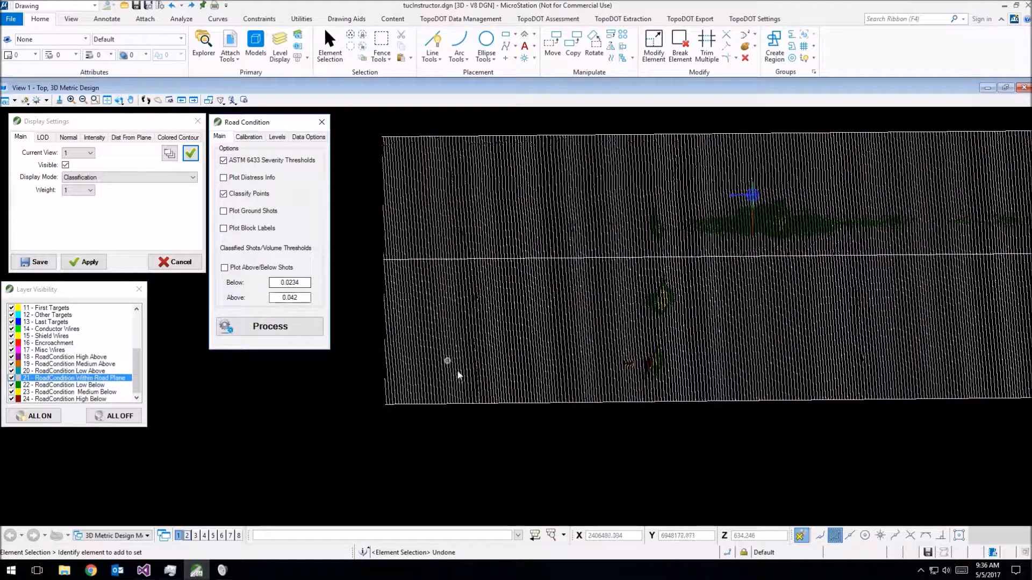
left_click(496, 414)
left_click(299, 327)
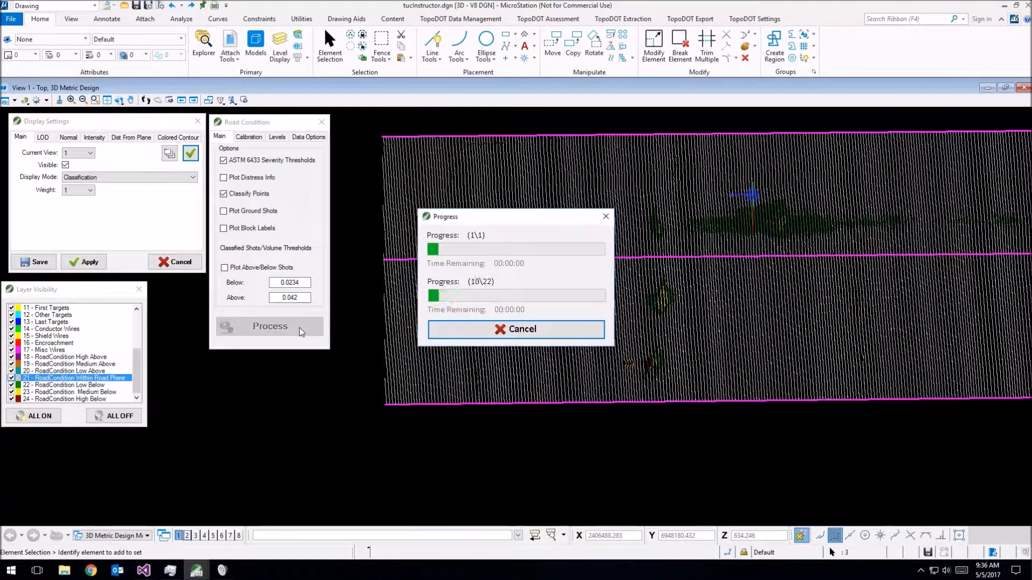
left_click(491, 329)
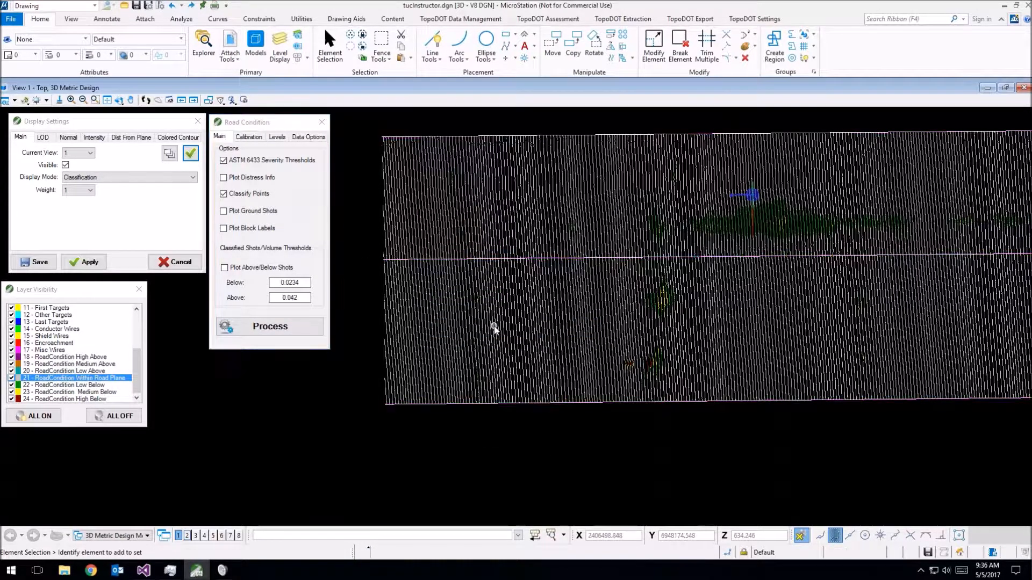
Step: Enable distress info plotting, turn off point classification, and place a fence block around the whole road section
left_click(241, 177)
left_click(245, 195)
left_click_drag(534, 465, 454, 141)
scroll(361, 145, "down", 2)
left_click(383, 43)
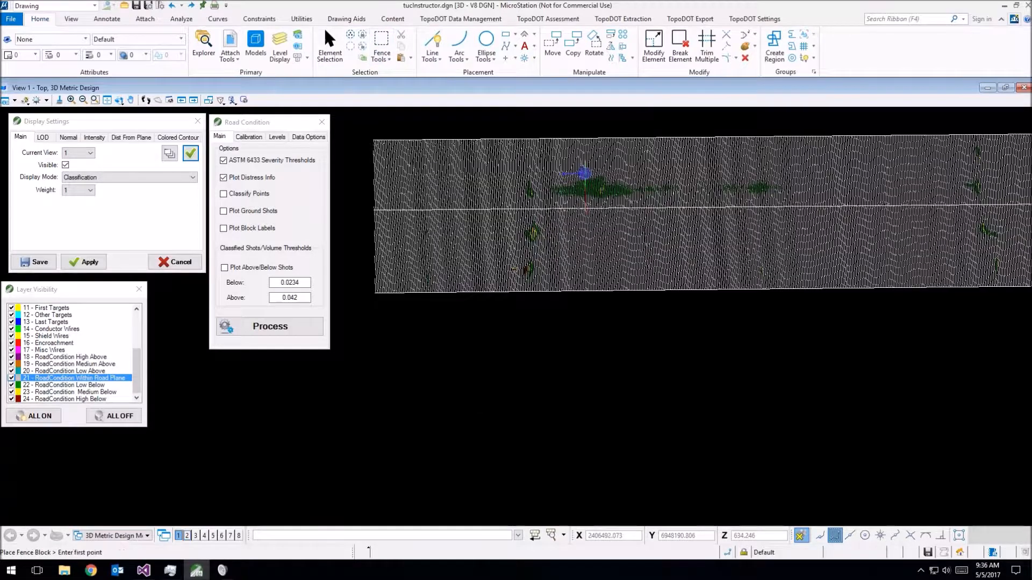
left_click(365, 124)
scroll(402, 175, "down", 3)
left_click(719, 219)
right_click(717, 260)
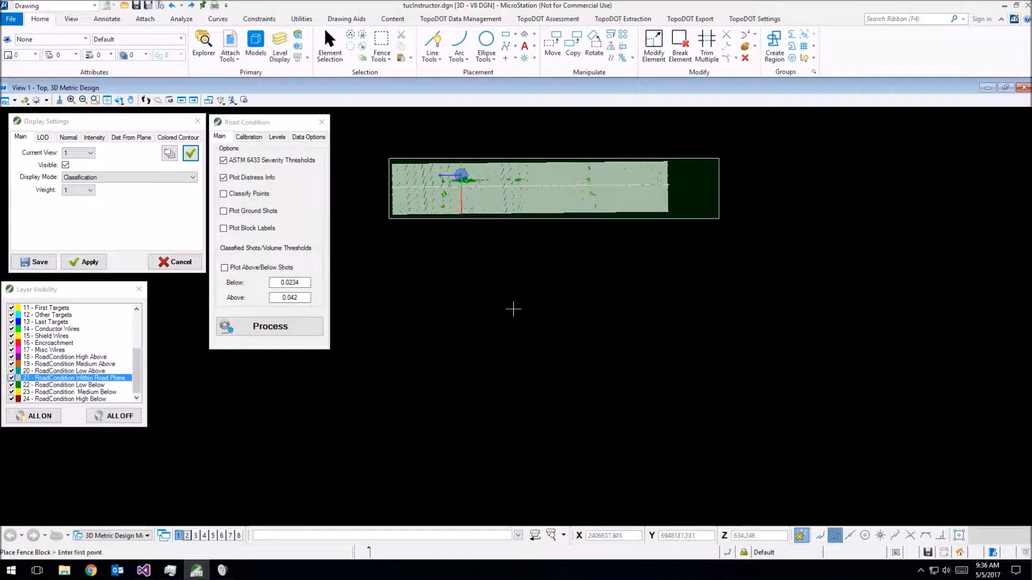
Step: Classify the points inside the fence to the 0 Unclassified layer and turn that layer's visibility on
left_click(492, 20)
left_click(639, 48)
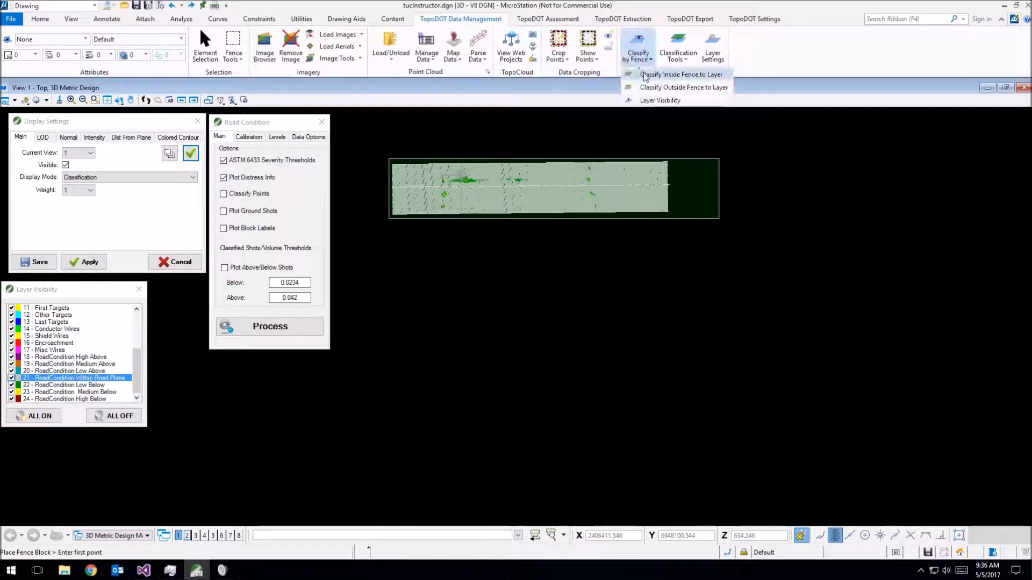
left_click(650, 72)
left_click(539, 292)
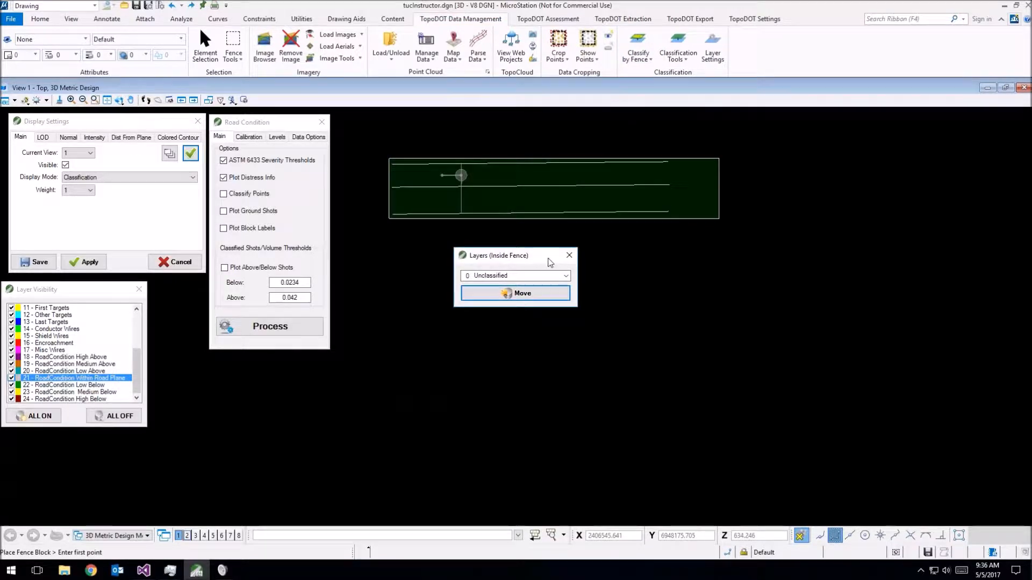
left_click(569, 256)
left_click(508, 318)
left_click(205, 44)
scroll(52, 331, "up", 4)
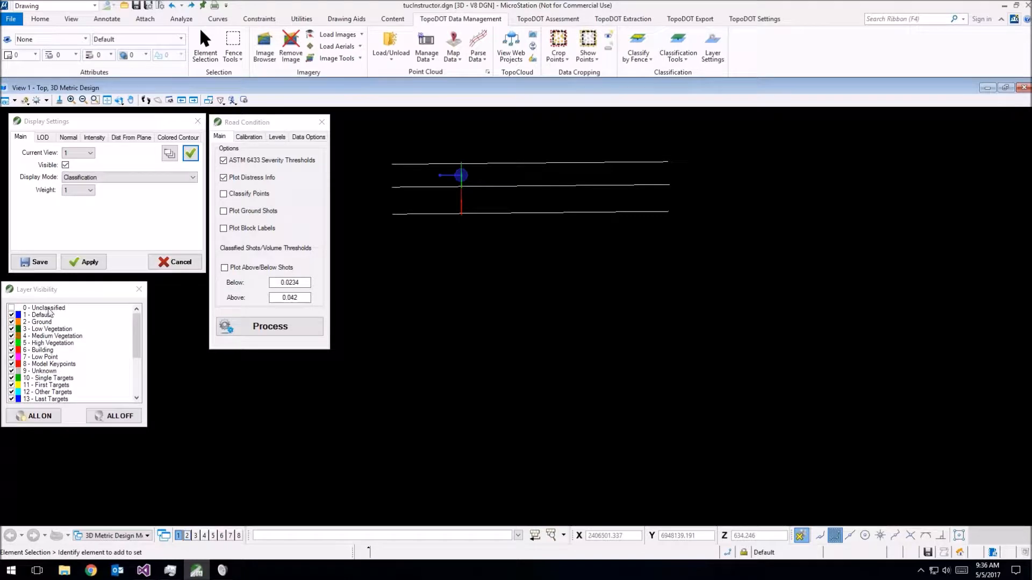
left_click(48, 308)
Step: Process the three lane lines with distress info plotted but without point classification, and undo the results
scroll(437, 226, "up", 4)
middle_click_drag(452, 222, 549, 393)
left_click_drag(707, 480, 634, 216)
left_click(273, 328)
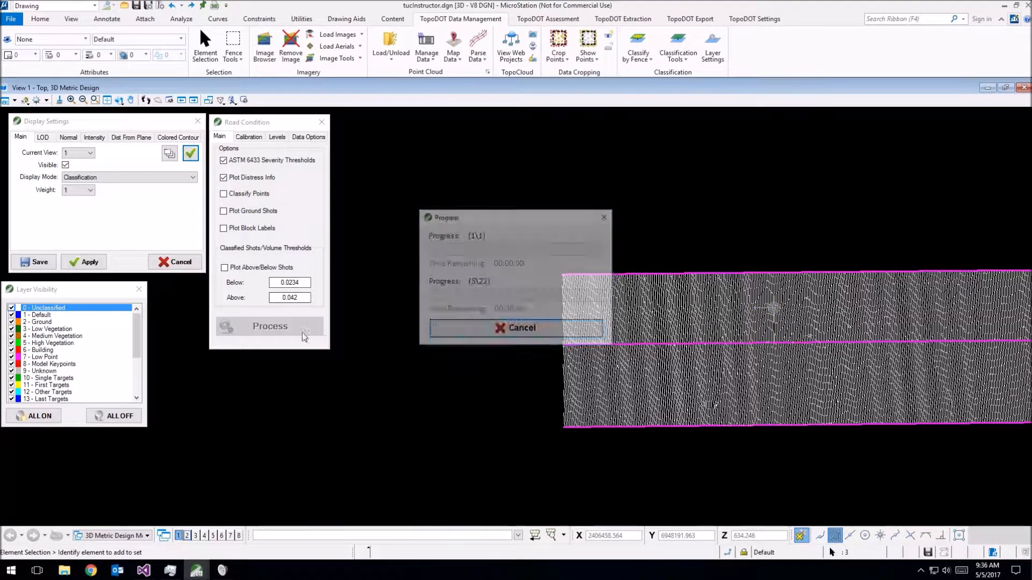
scroll(717, 322, "up", 3)
middle_click_drag(717, 323, 638, 249)
scroll(638, 248, "down", 3)
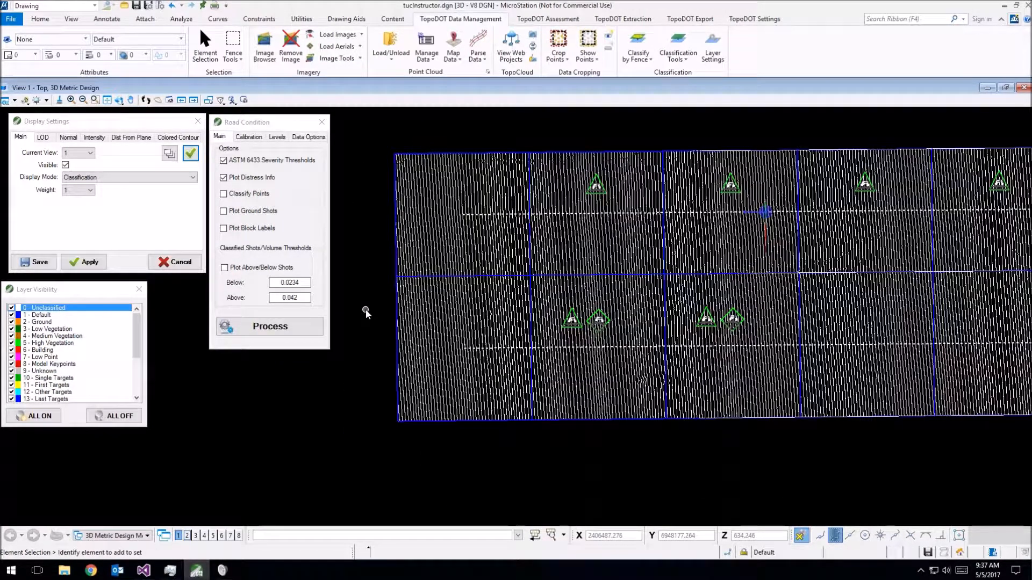
key("ctrl+z")
Step: Enable point classification and block label plotting, then process the three lane lines
left_click(268, 194)
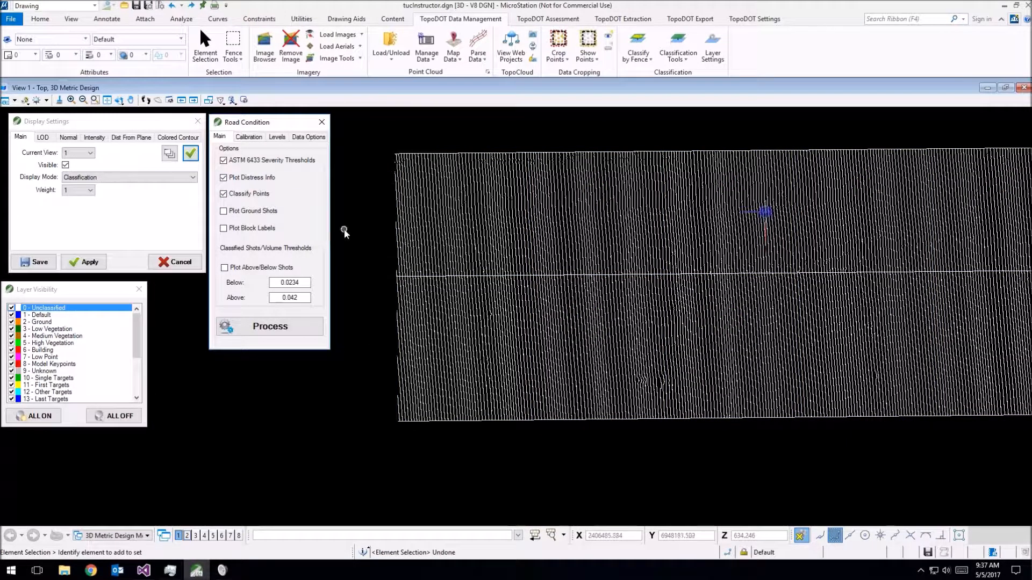
left_click_drag(554, 496, 460, 150)
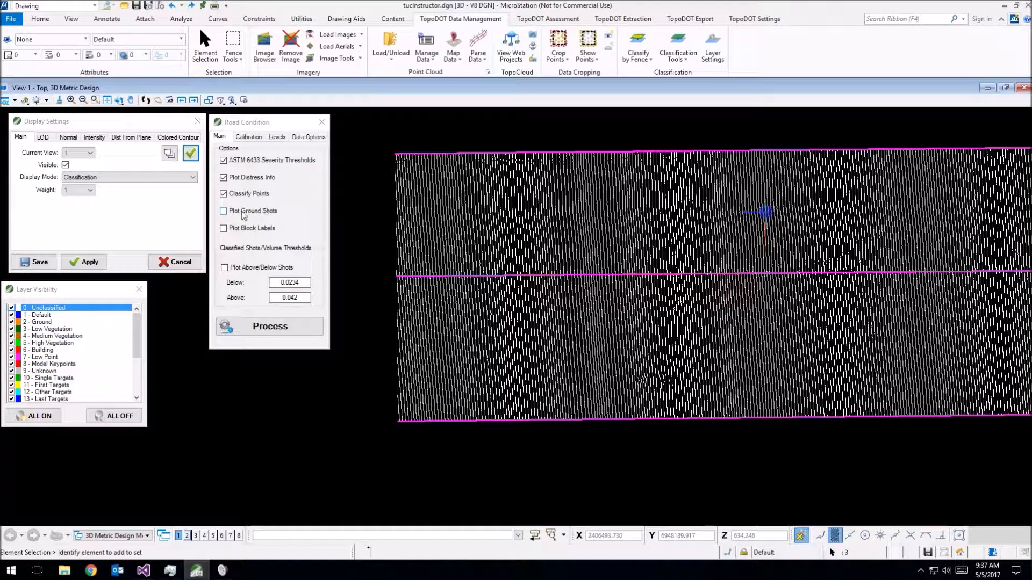
left_click(250, 212)
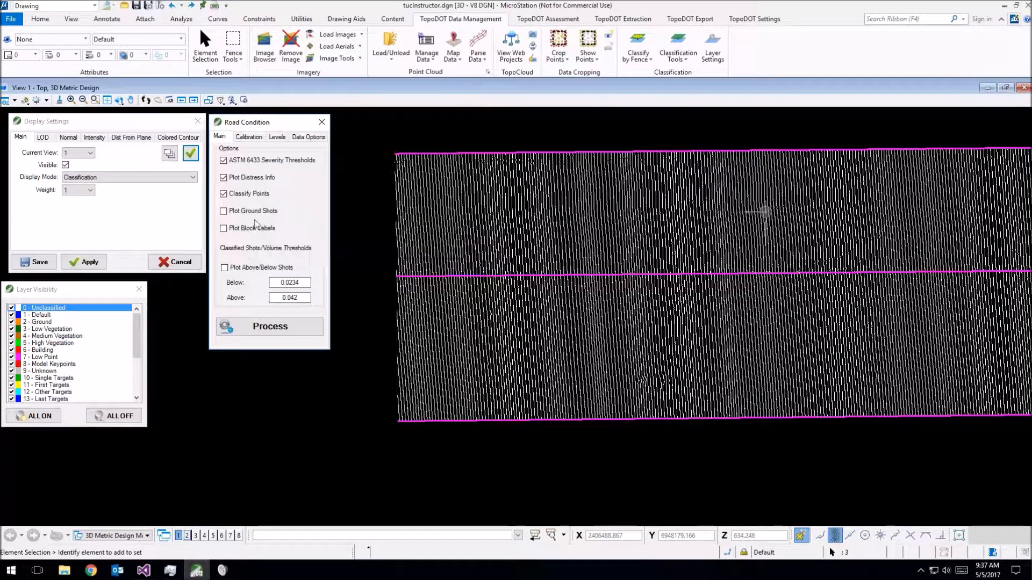
left_click(296, 329)
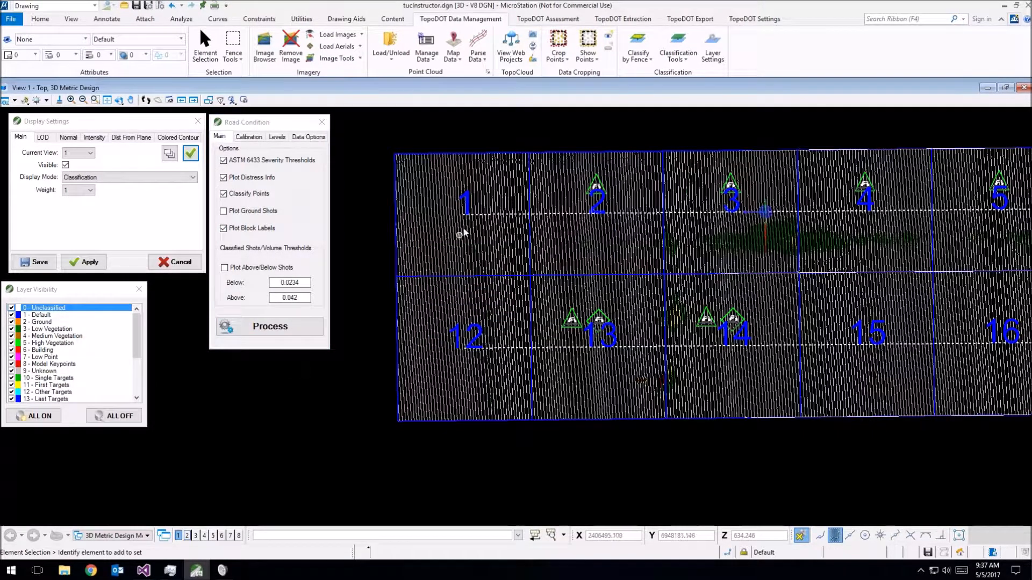
Step: Examine how the road block labels are numbered along both lanes, from the first block to the last
scroll(464, 213, "up", 3)
left_click(469, 198)
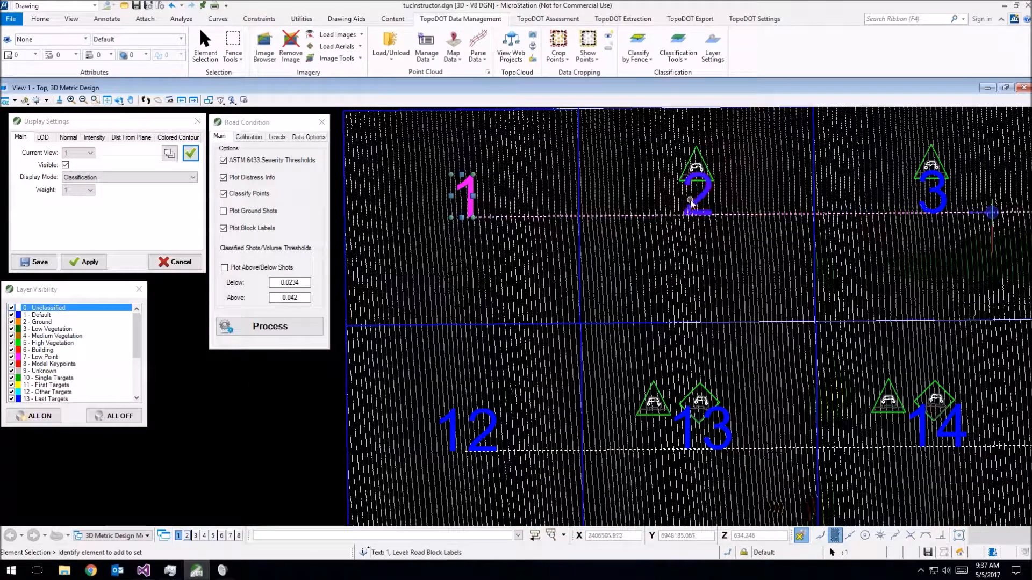
scroll(957, 203, "down", 3)
scroll(971, 230, "down", 2)
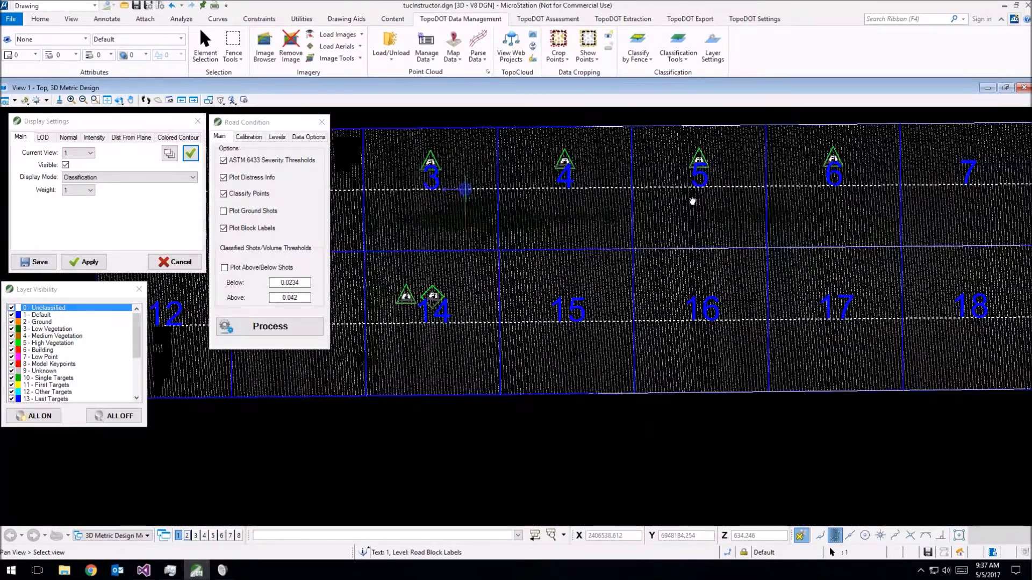
scroll(419, 189, "up", 4)
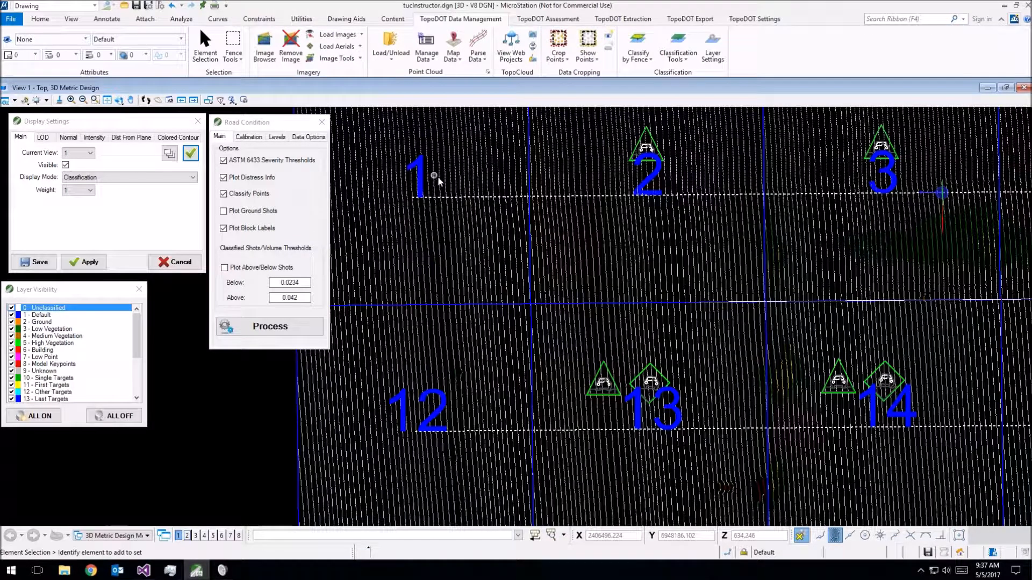
left_click(422, 175)
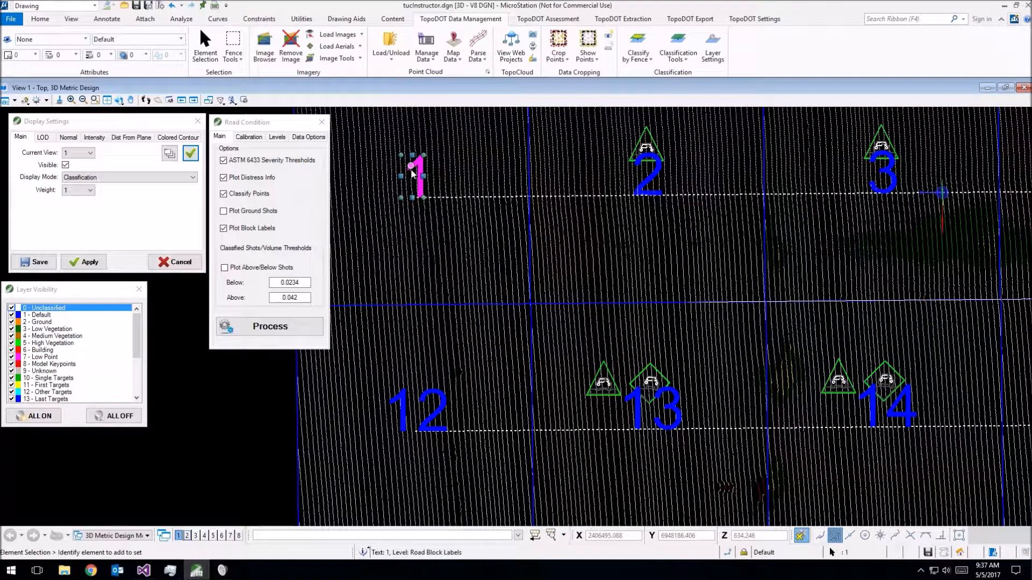
scroll(532, 244, "down", 3)
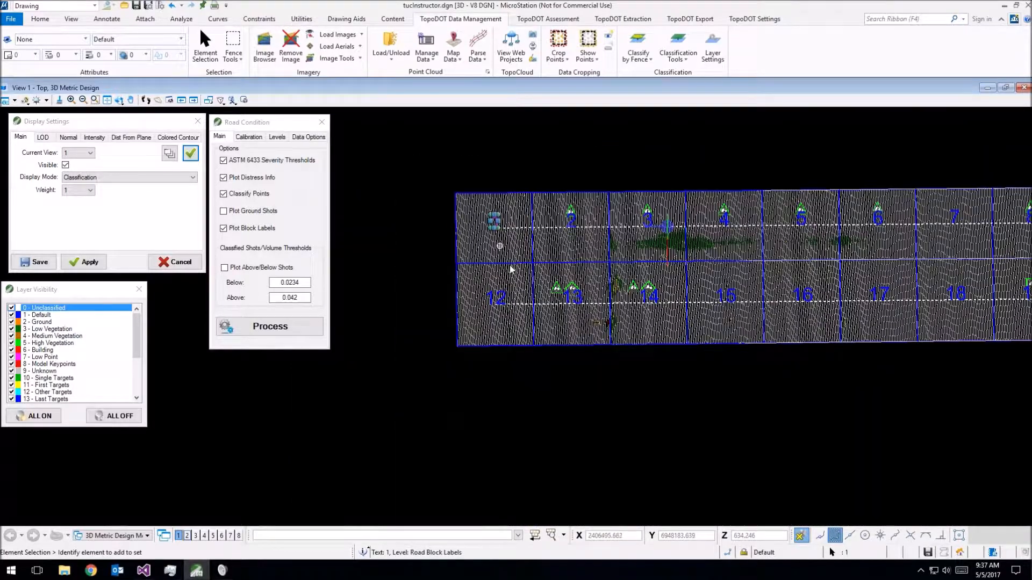
scroll(598, 401, "down", 4)
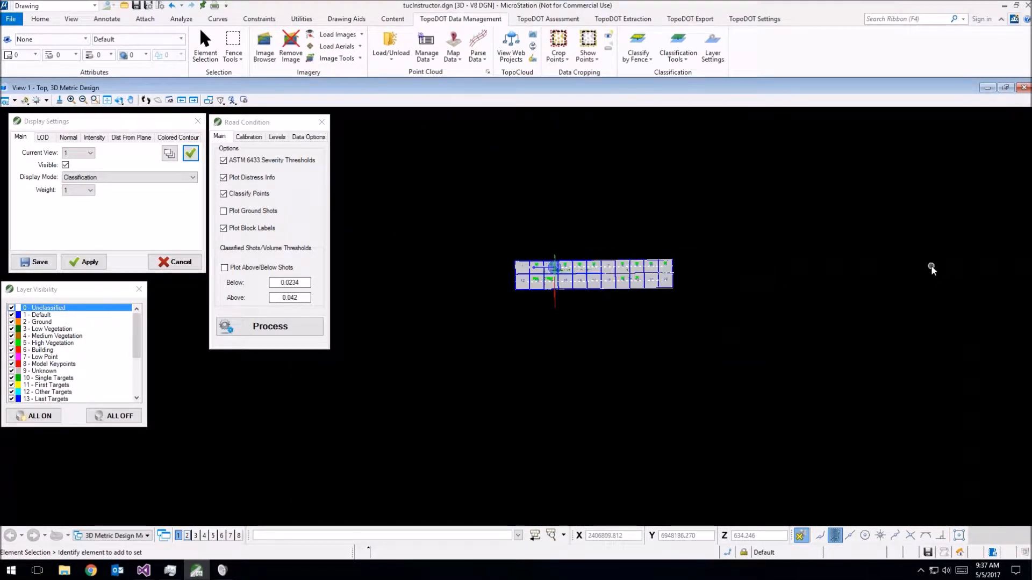
scroll(672, 271, "up", 4)
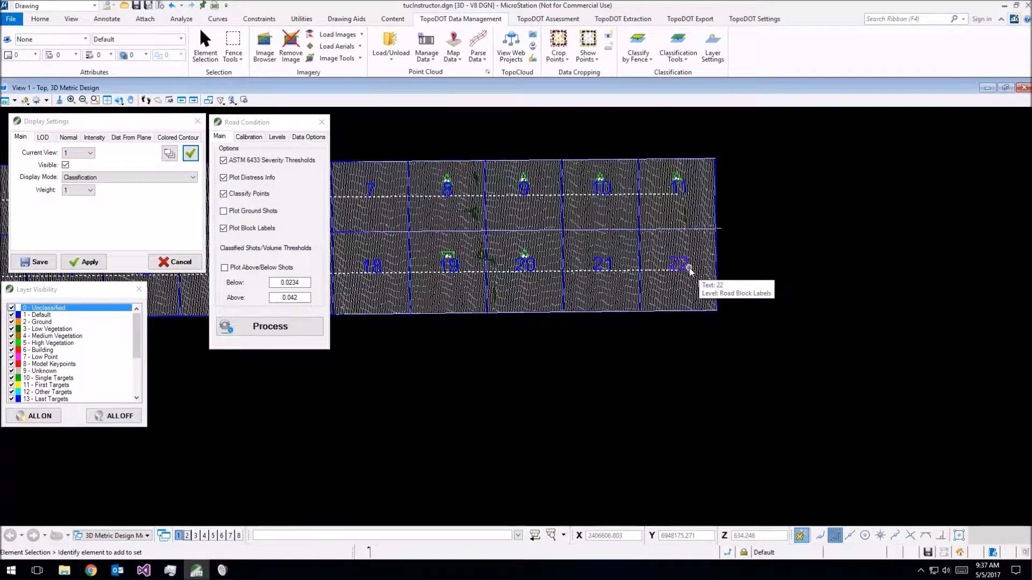
scroll(890, 268, "down", 3)
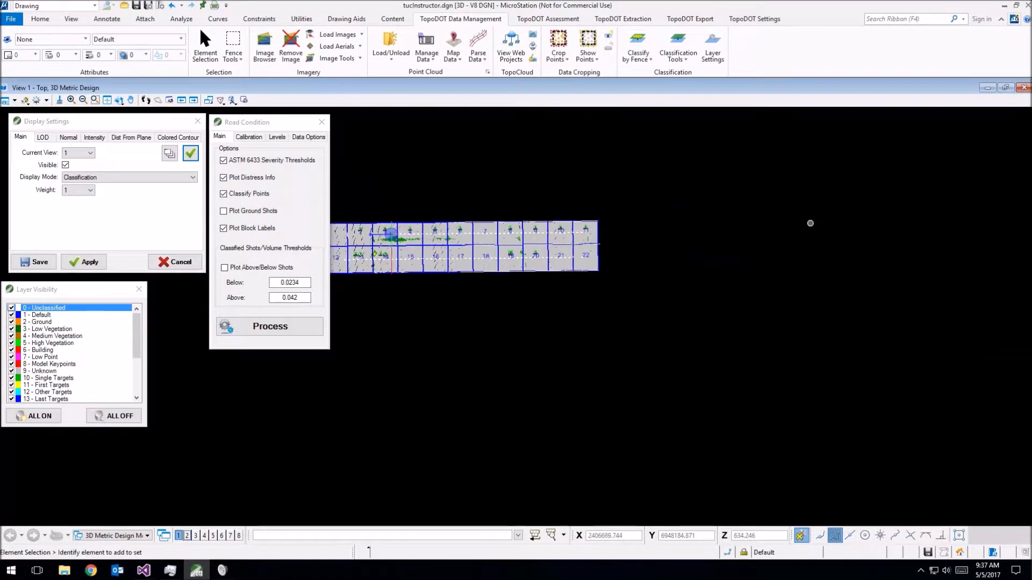
scroll(750, 299, "down", 1)
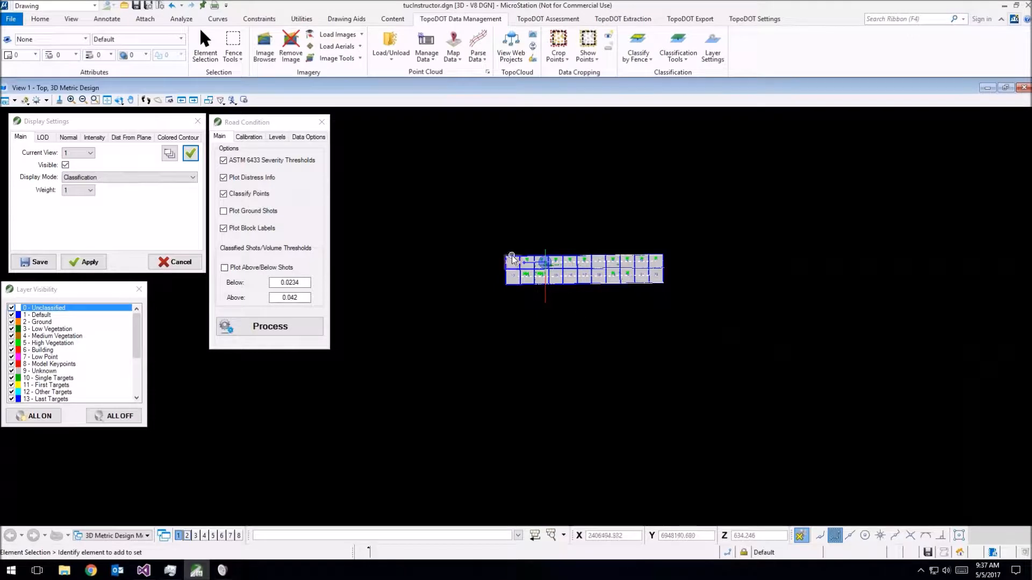
scroll(518, 261, "up", 2)
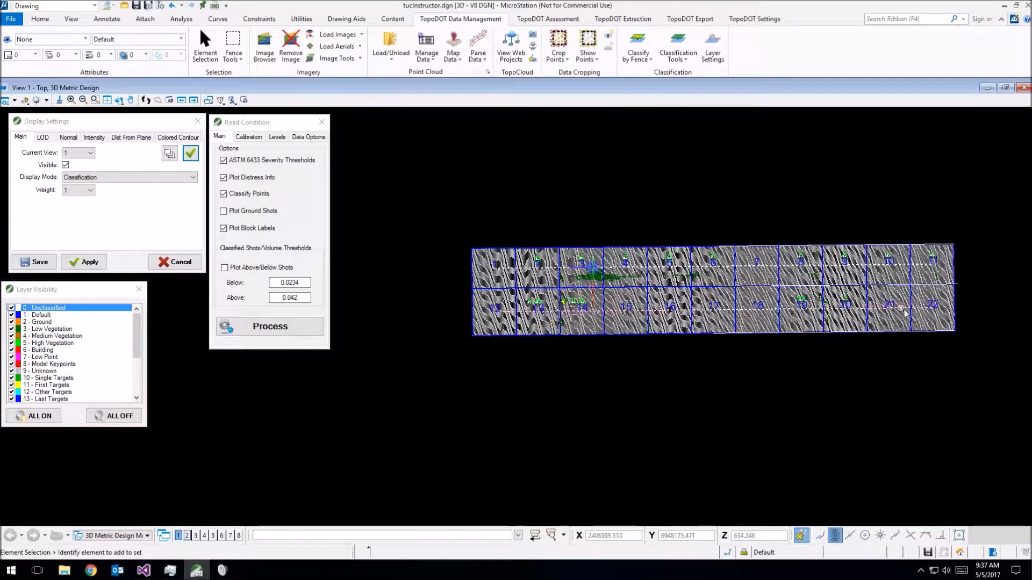
scroll(933, 306, "up", 2)
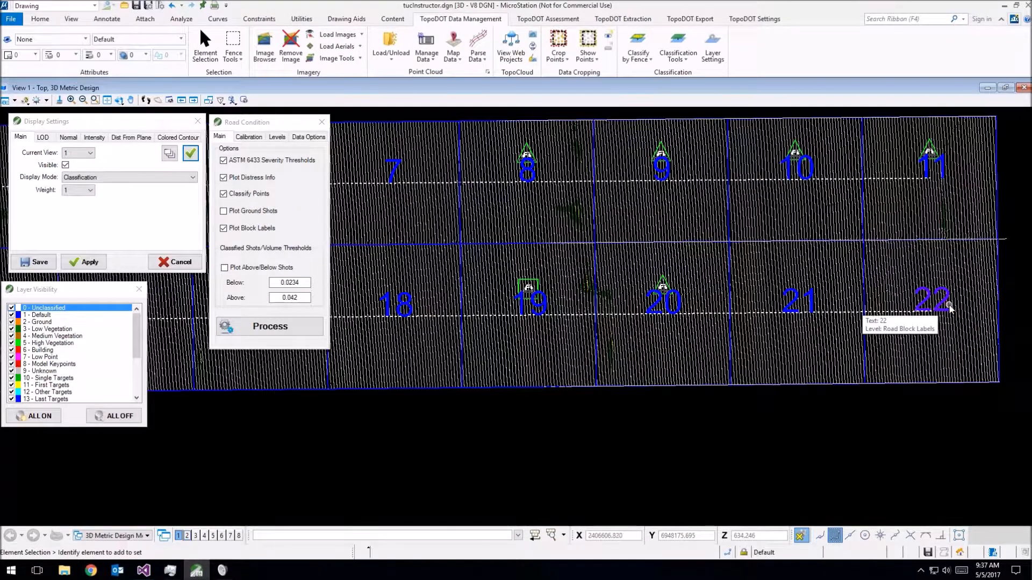
scroll(949, 306, "down", 2)
scroll(623, 349, "down", 2)
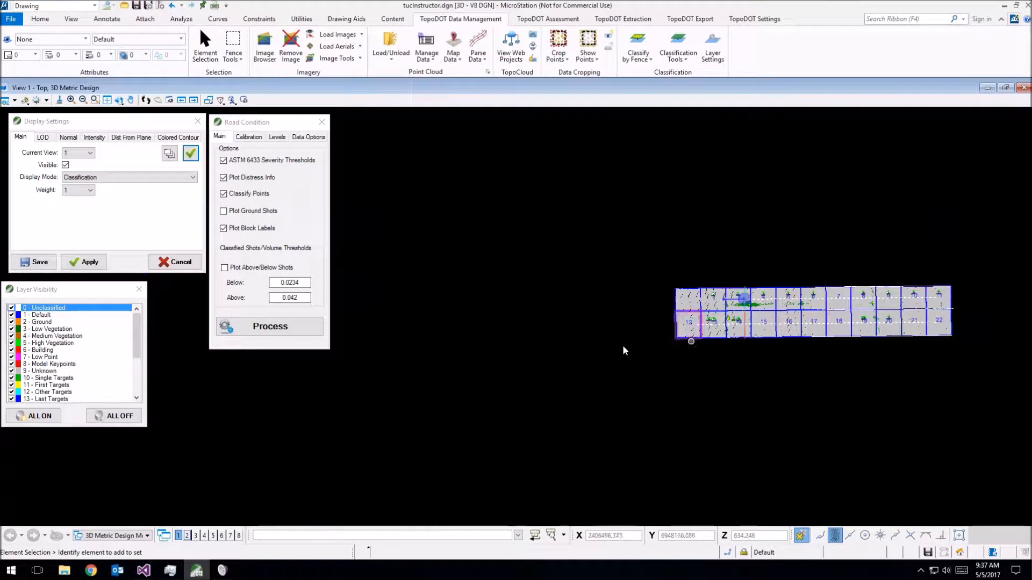
Step: Undo the plotted results, turn off block label plotting and select the three lane lines
key("ctrl+z")
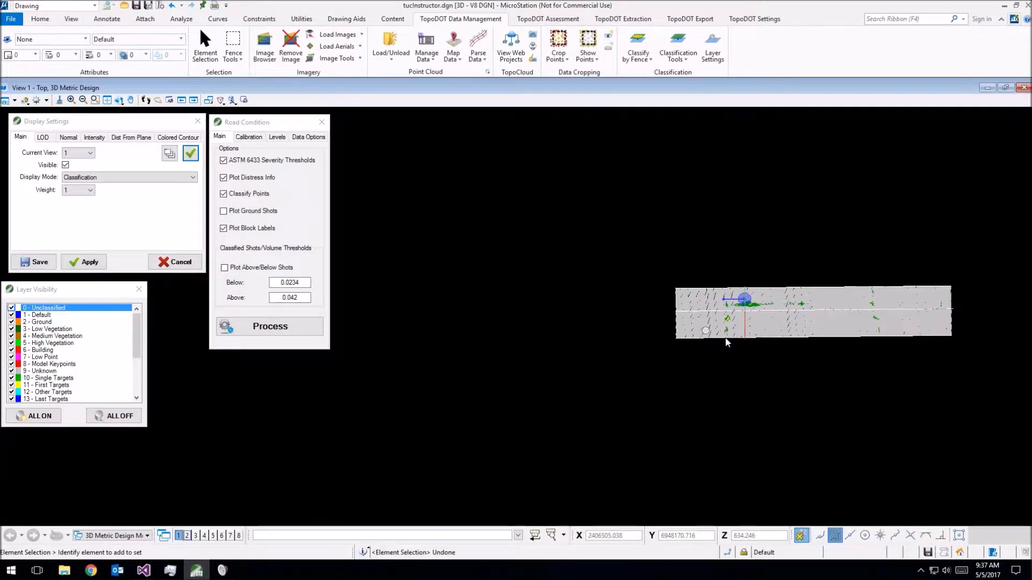
scroll(696, 317, "up", 3)
left_click(259, 227)
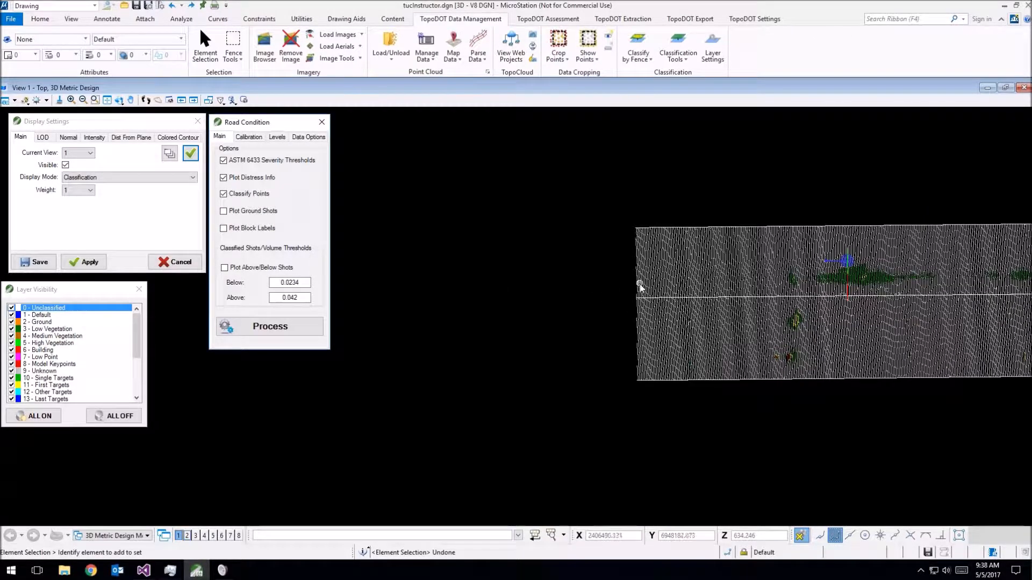
middle_click_drag(637, 281, 430, 242)
left_click_drag(526, 362, 464, 178)
Step: Process the lane lines with above/below shots plotted at thresholds 0.0234 below and 0.042 above, and inspect the plotted shots
left_click(265, 271)
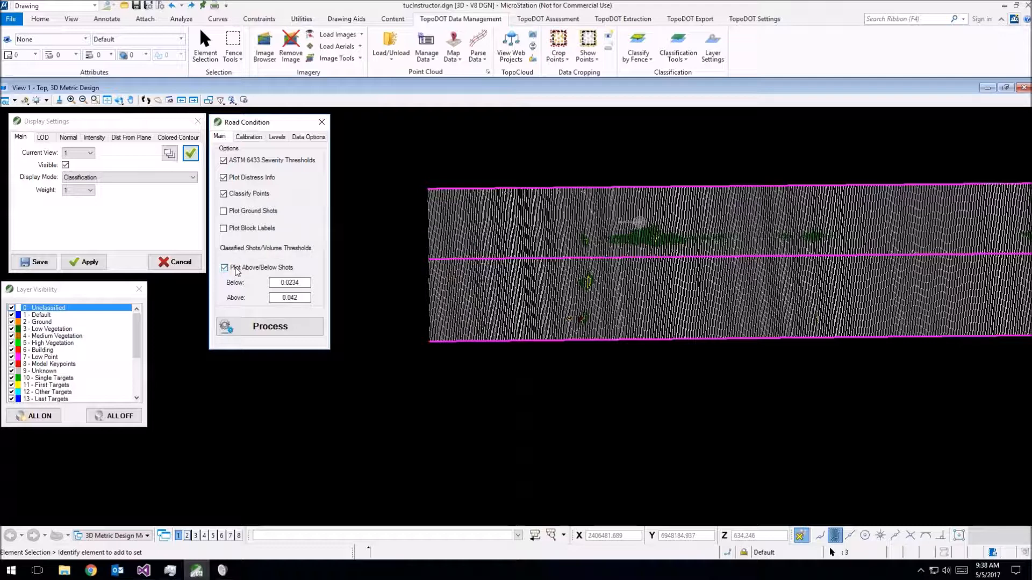
mouse_move(291, 283)
left_mouse_down()
mouse_move(310, 283)
mouse_move(297, 301)
left_mouse_up()
left_click(409, 283)
left_click_drag(494, 389, 461, 176)
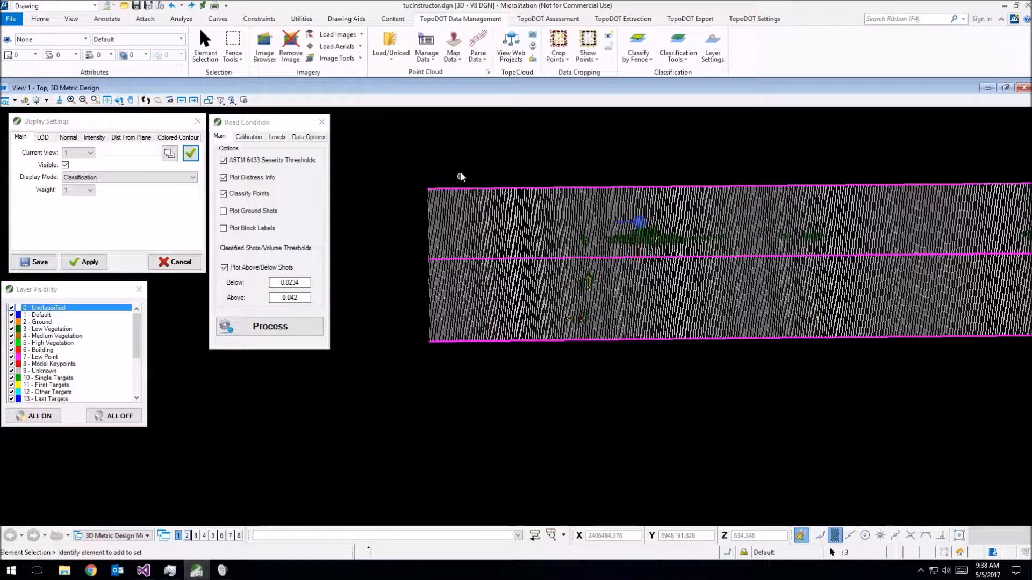
left_click(302, 327)
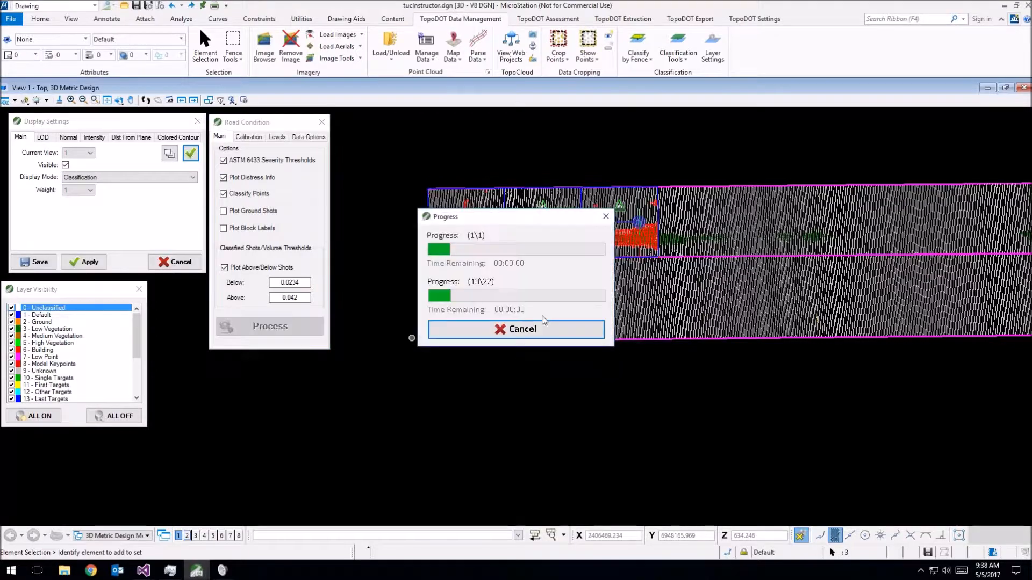
scroll(646, 240, "up", 4)
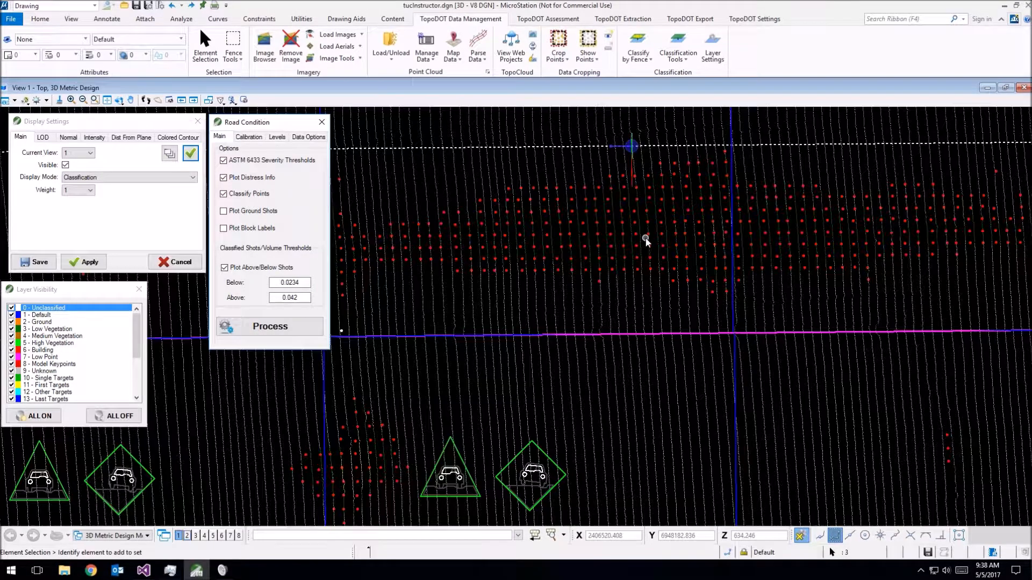
scroll(647, 238, "down", 3)
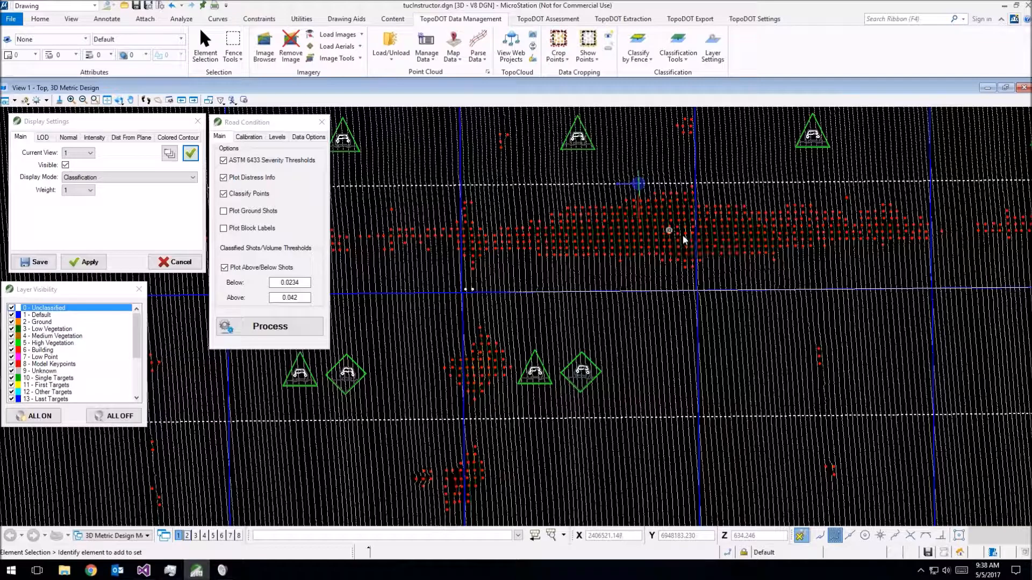
Step: Hide the 21 - RoadCondition Within Road Plane class and examine the plotted below shots against the remaining classified points
scroll(654, 223, "down", 2)
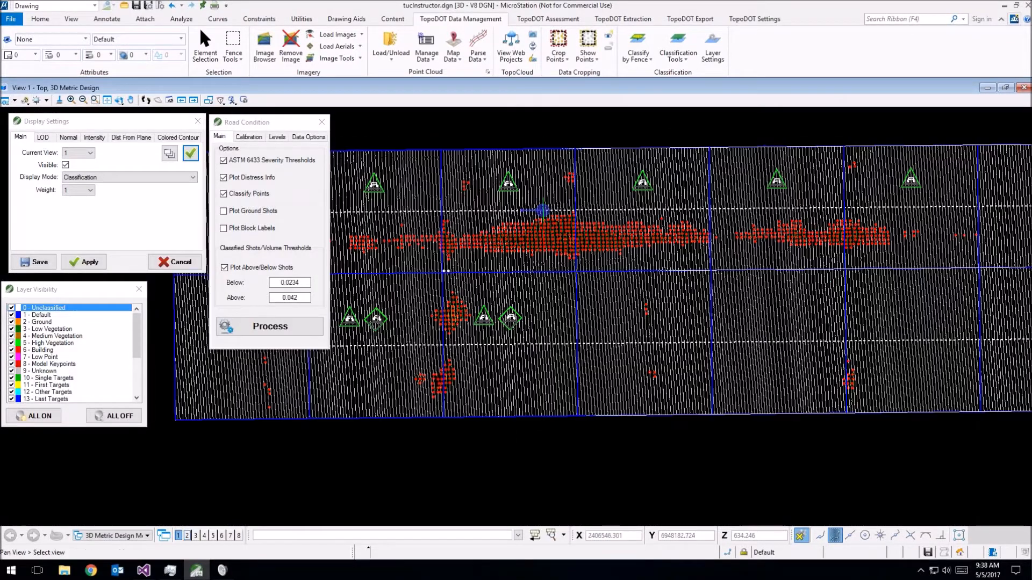
middle_click_drag(961, 240, 608, 202)
scroll(609, 197, "up", 2)
scroll(648, 205, "down", 2)
middle_click_drag(867, 218, 634, 213)
scroll(634, 213, "up", 3)
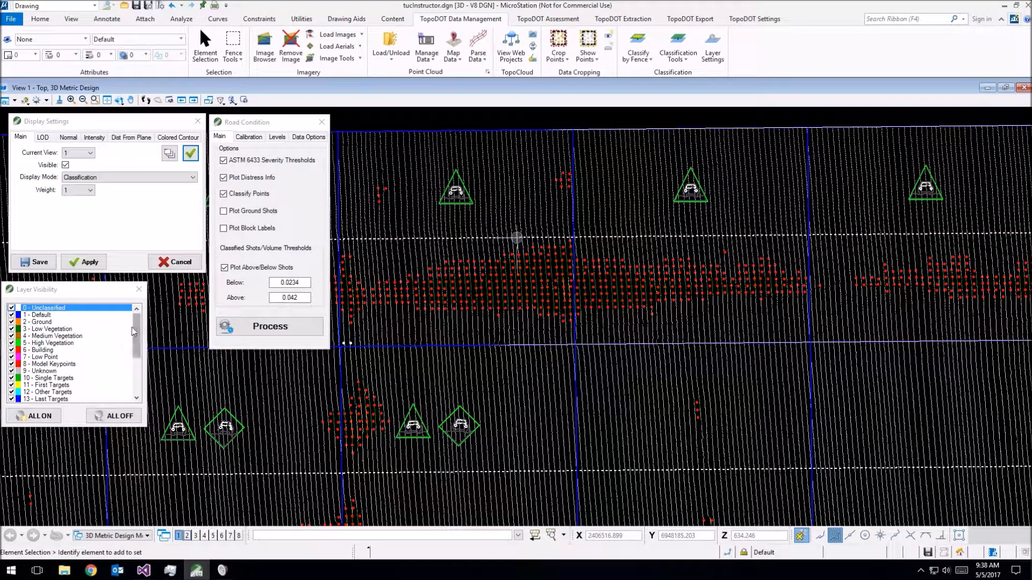
left_click_drag(132, 327, 138, 384)
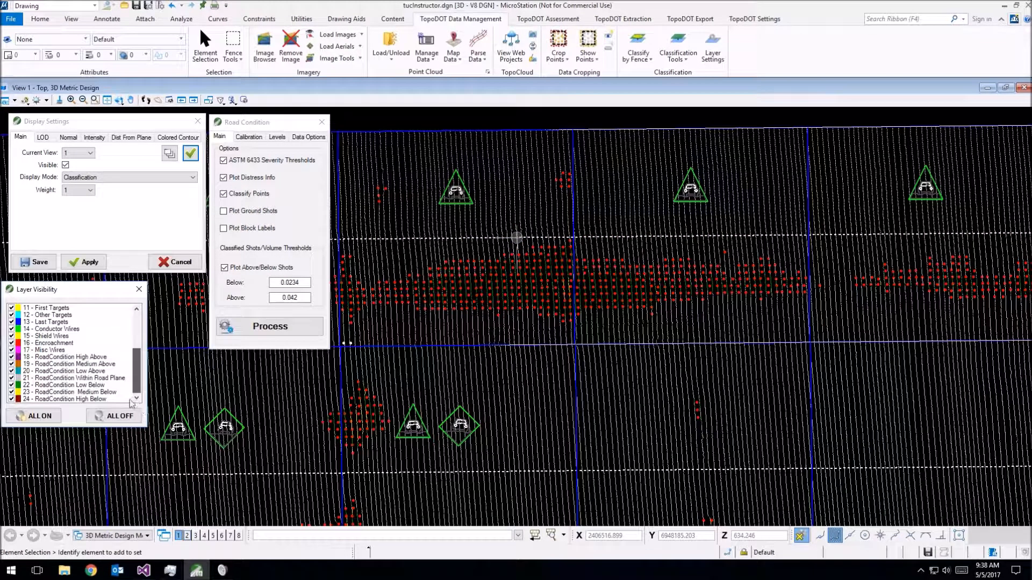
left_click(51, 379)
scroll(500, 240, "up", 2)
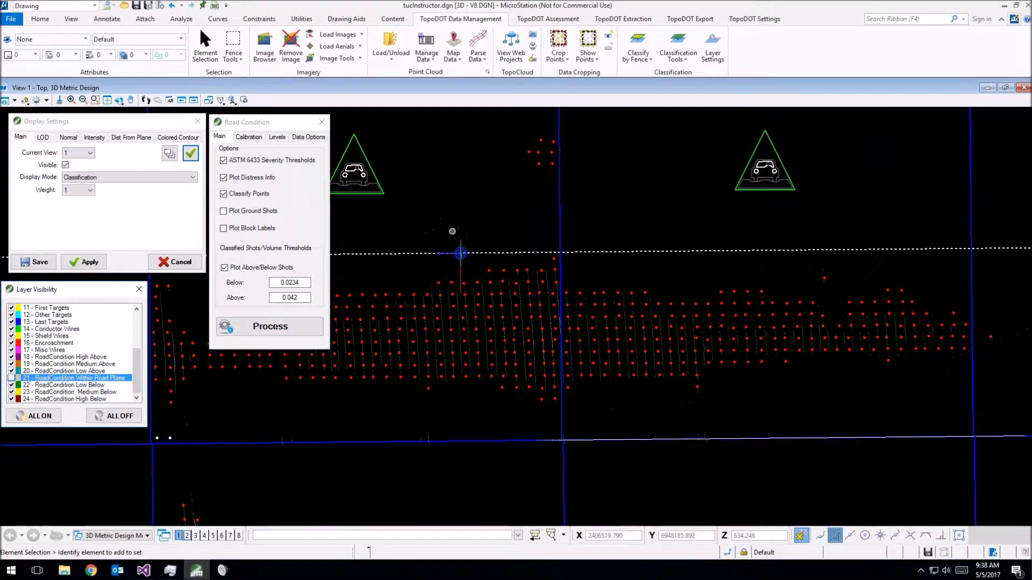
middle_click_drag(468, 254, 675, 264)
left_click(1024, 484)
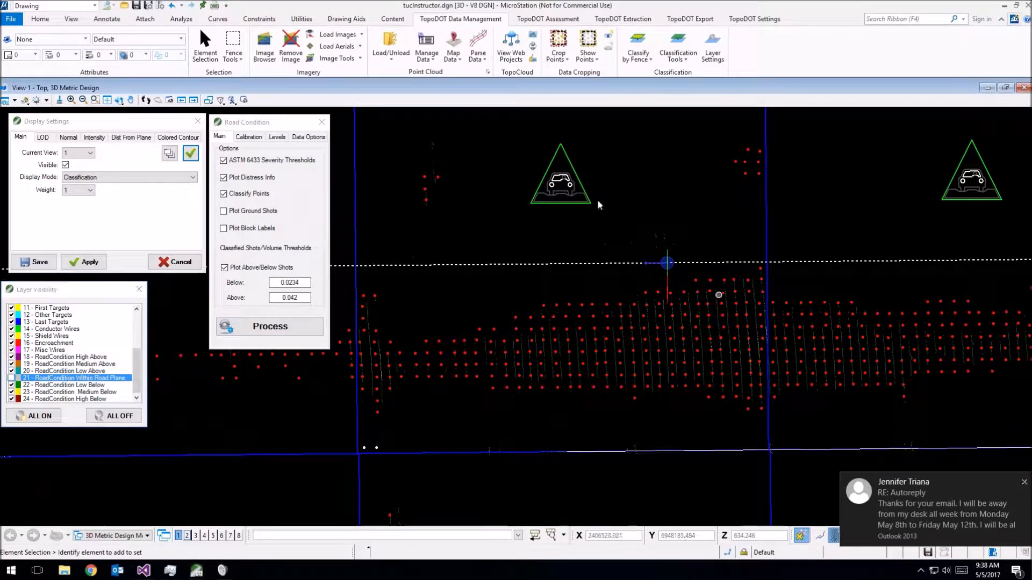
Step: Undo the plotted road condition results and show the 21 - RoadCondition Within Road Plane class again
left_click(459, 287)
key("ctrl+z")
scroll(531, 390, "down", 5)
middle_click_drag(531, 391, 633, 340)
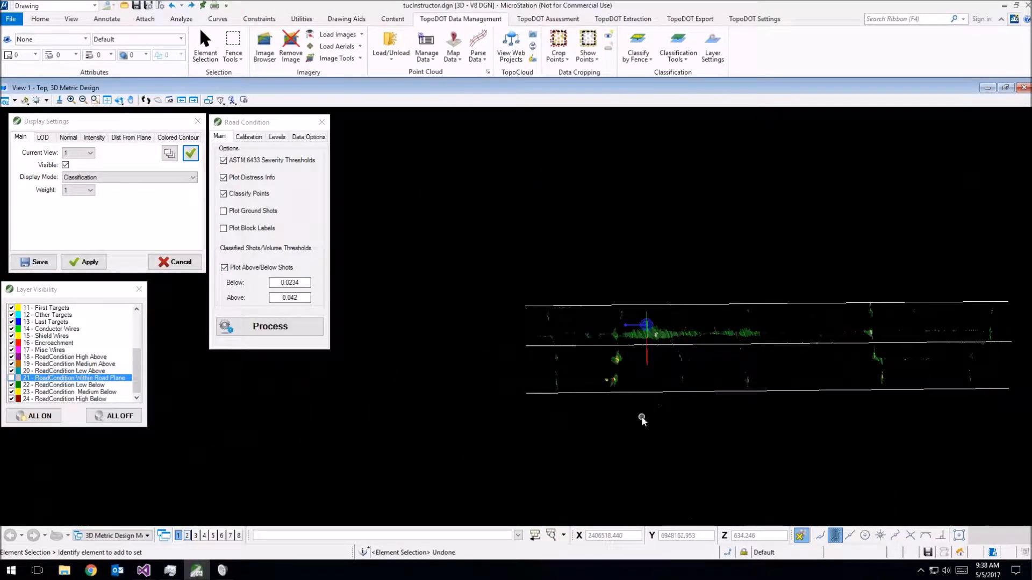
left_click(64, 378)
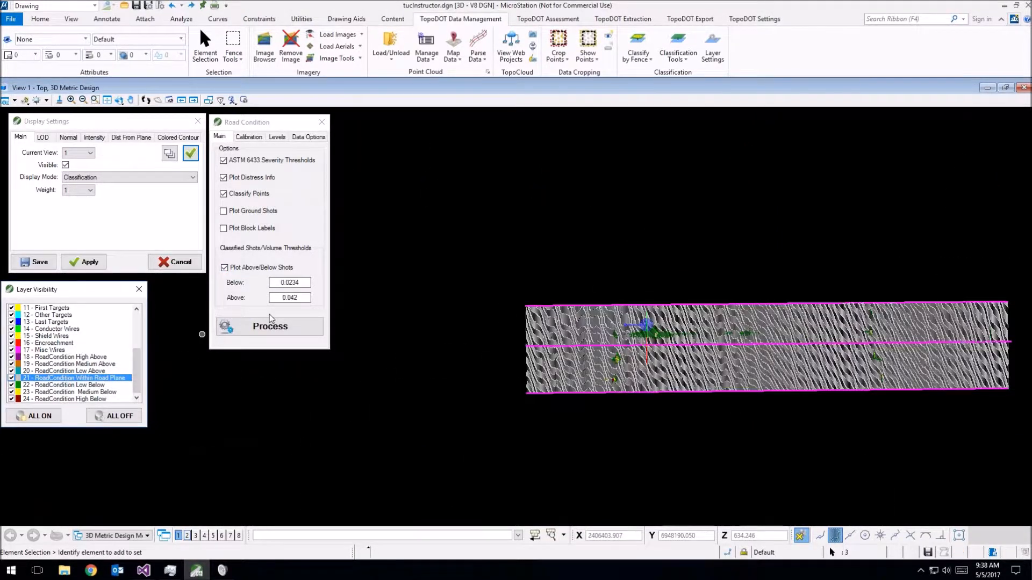
Step: Set the above-shot threshold to 0.02 and process the three selected lane lines
left_click_drag(297, 297, 294, 298)
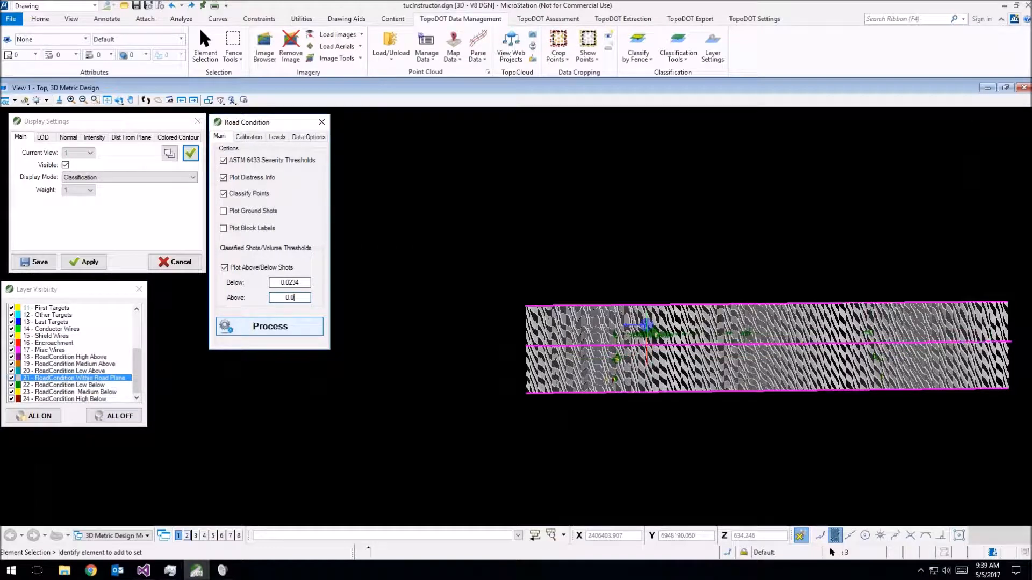
left_click(271, 327)
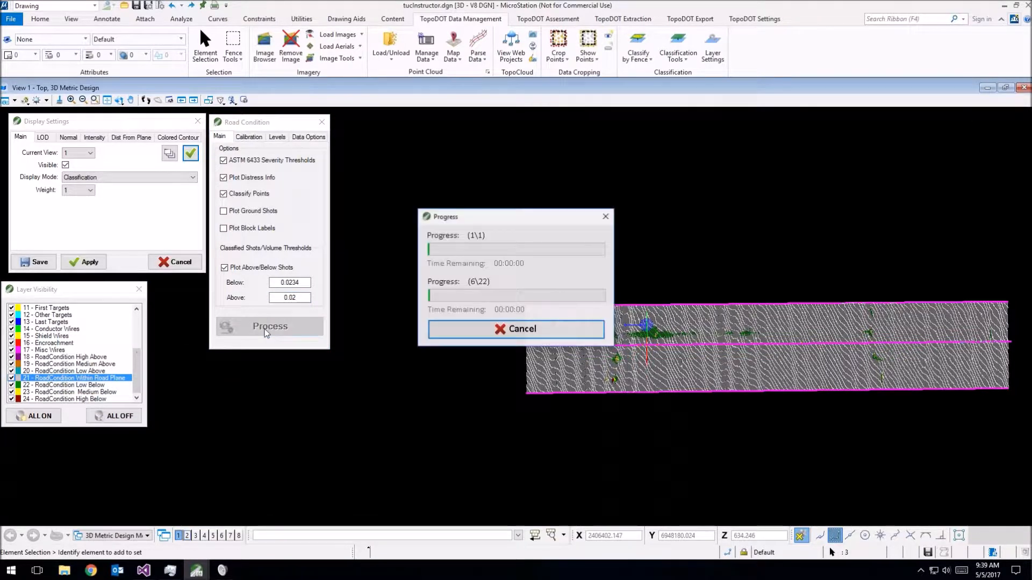
scroll(626, 264, "up", 10)
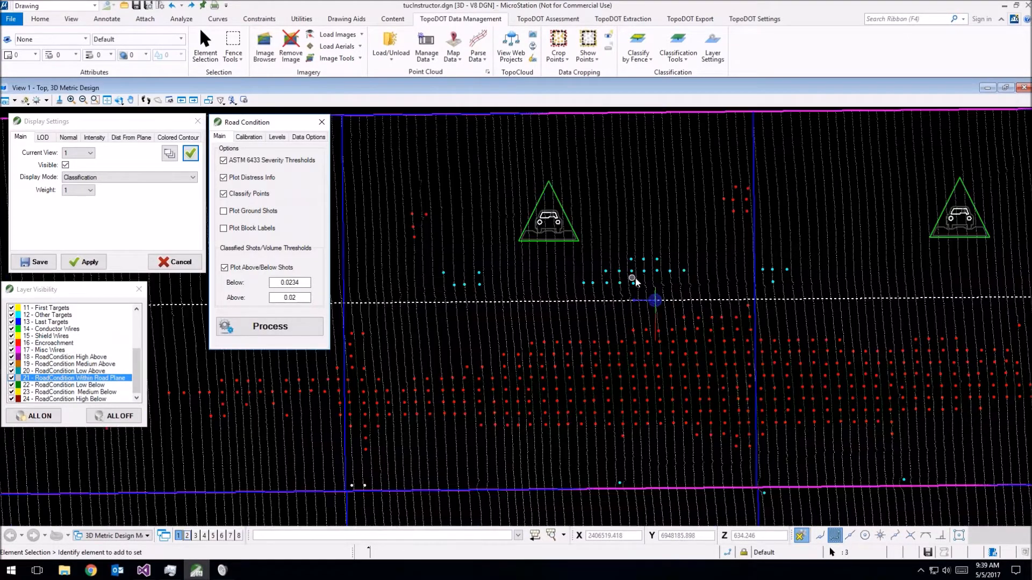
Step: Hide the Within Road Plane class to inspect the plotted above and below shots, and show the class again
left_click(115, 379)
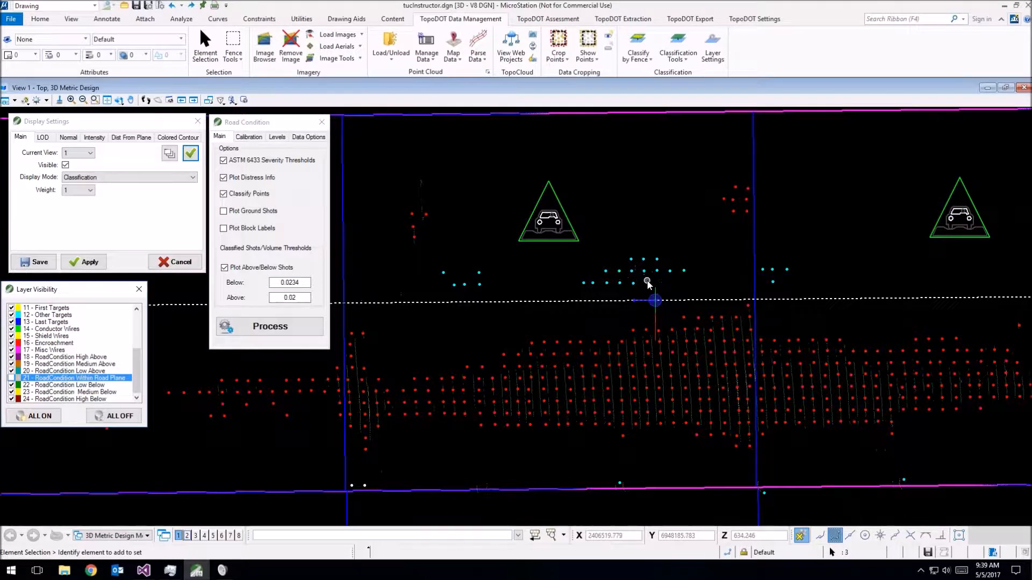
scroll(648, 285, "down", 2)
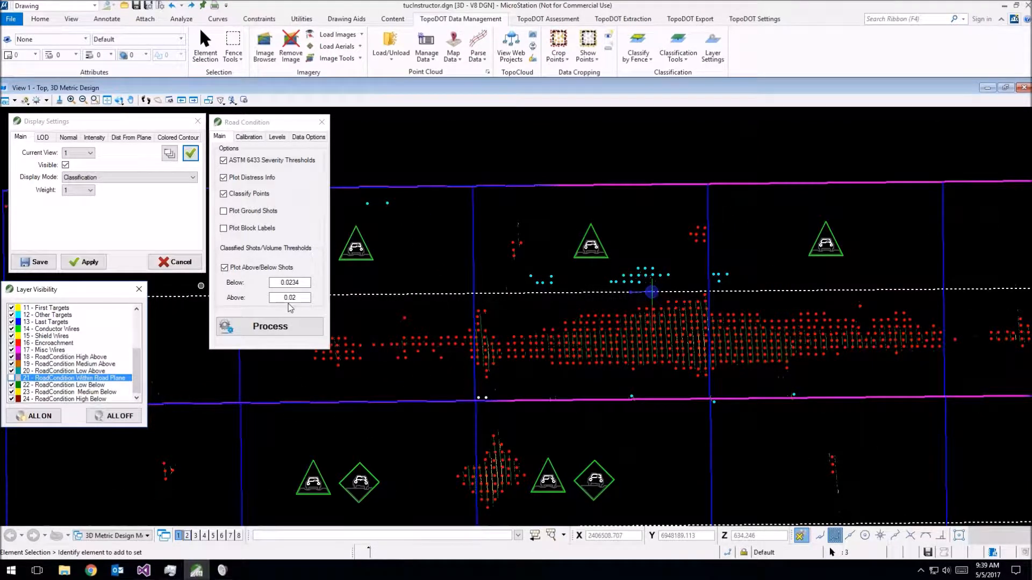
left_click(35, 379)
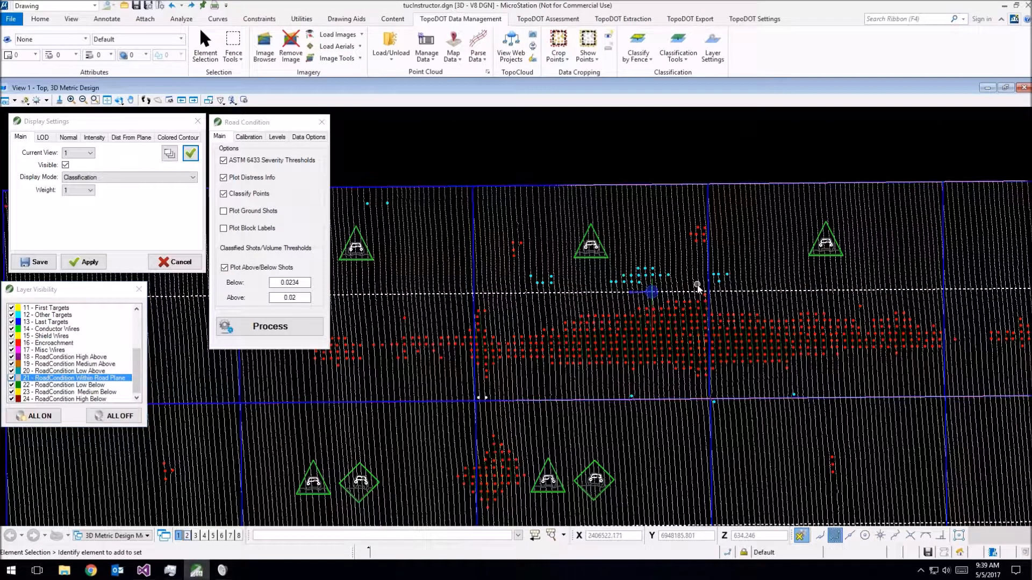
Step: Open a cross-section along the upper lane's dotted middle line in view 2, target its display settings, and examine the below shots
left_click(623, 18)
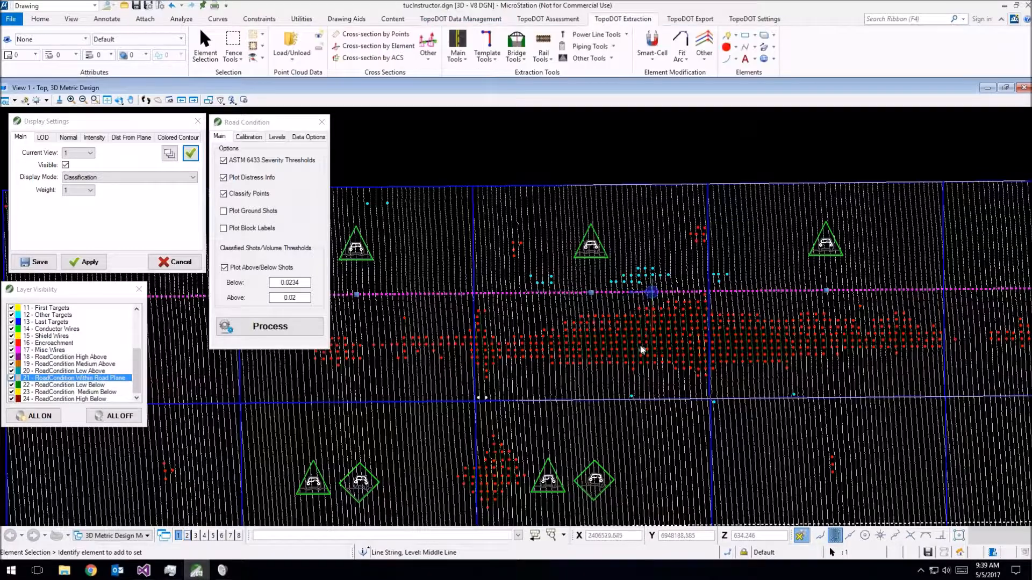
left_click(78, 152)
left_click(75, 168)
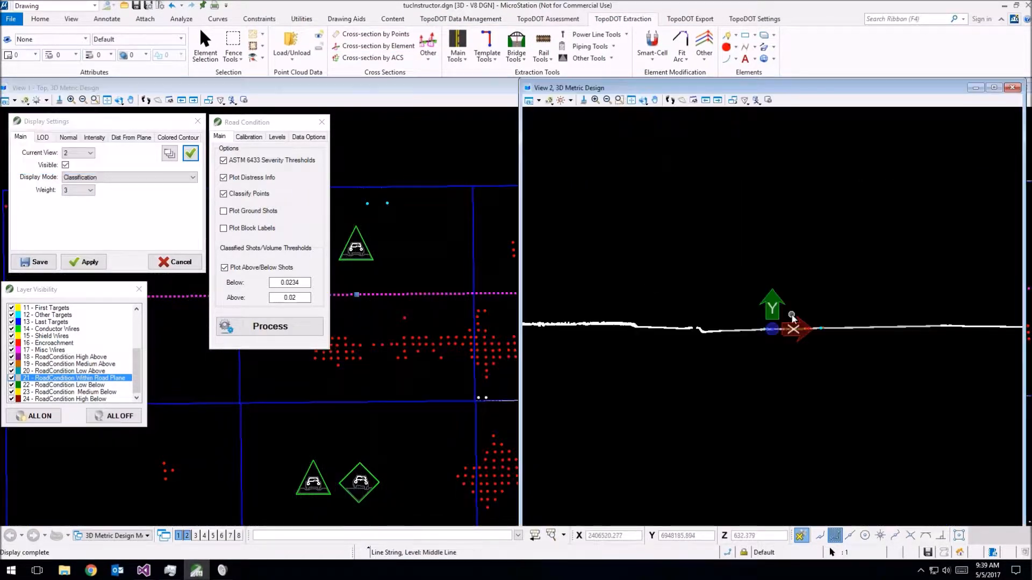
scroll(836, 317, "up", 2)
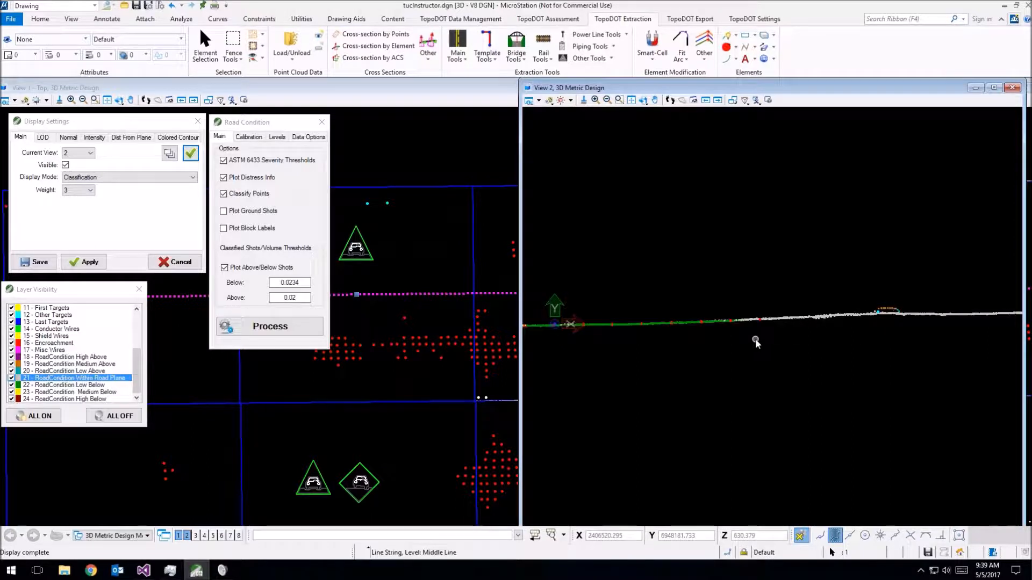
middle_click_drag(755, 339, 932, 319)
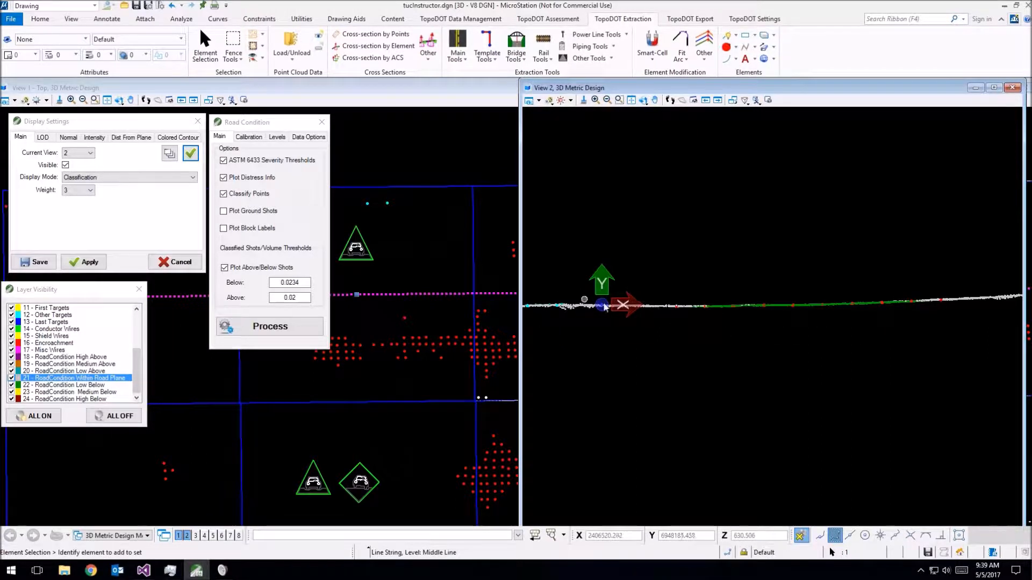
scroll(962, 301, "up", 3)
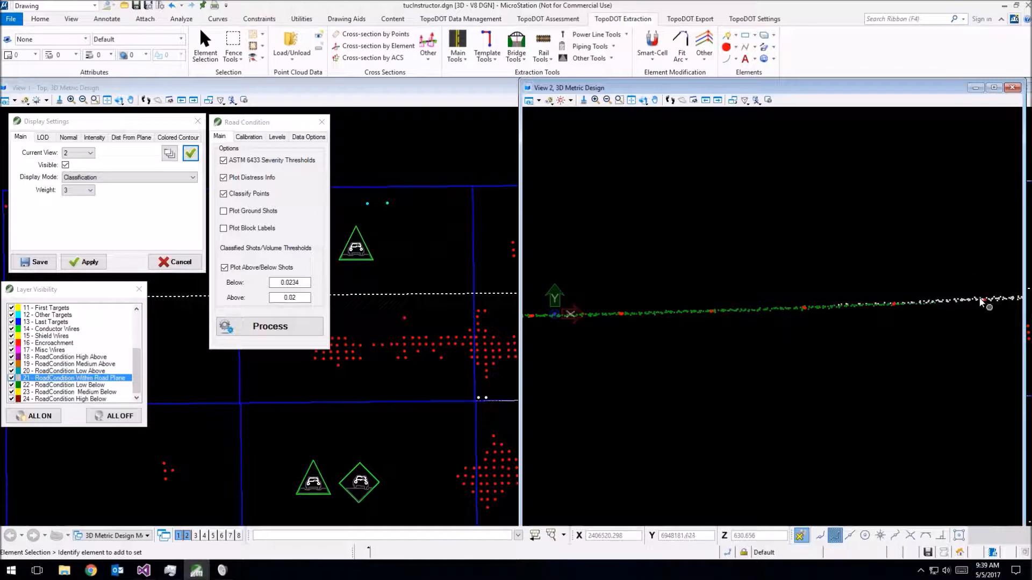
Step: Set the point weight in view 2 to 1 and examine the above shots against the road points in the cross-section
left_click(81, 190)
left_click(78, 200)
left_click(191, 155)
scroll(747, 308, "down", 5)
middle_click_drag(747, 309, 690, 305)
middle_click_drag(797, 299, 760, 293)
scroll(760, 293, "up", 5)
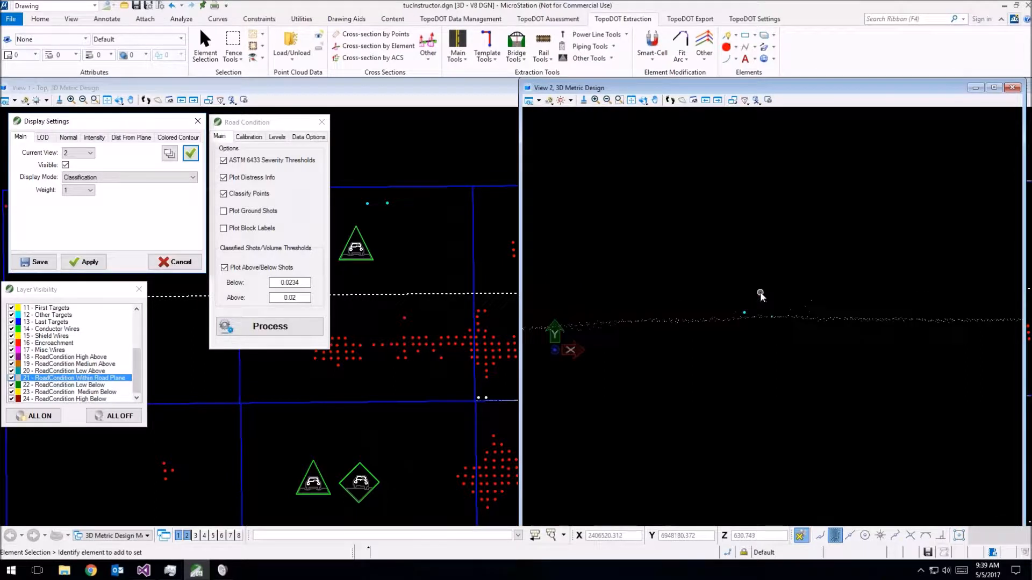
scroll(759, 315, "up", 5)
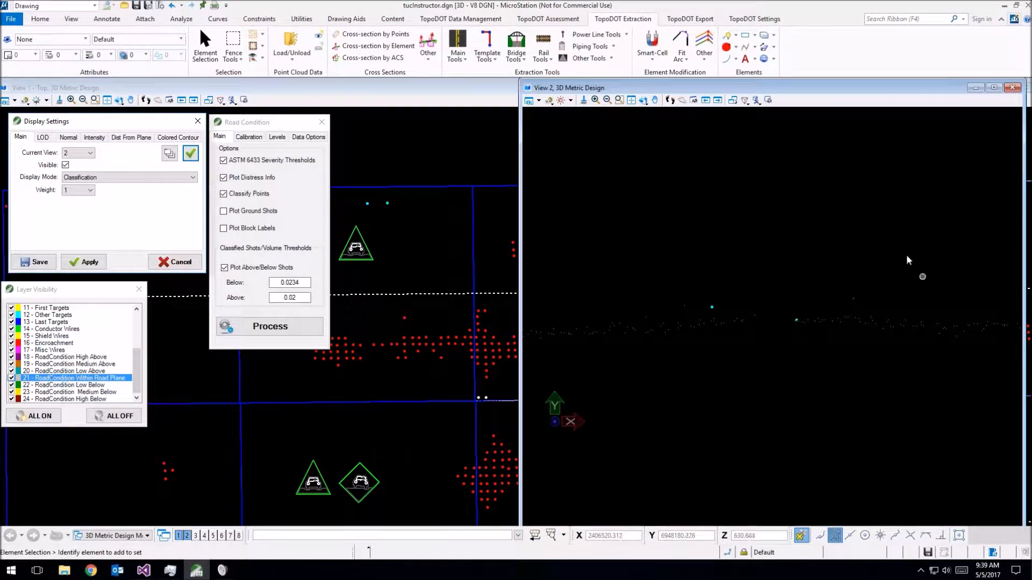
left_click(709, 325)
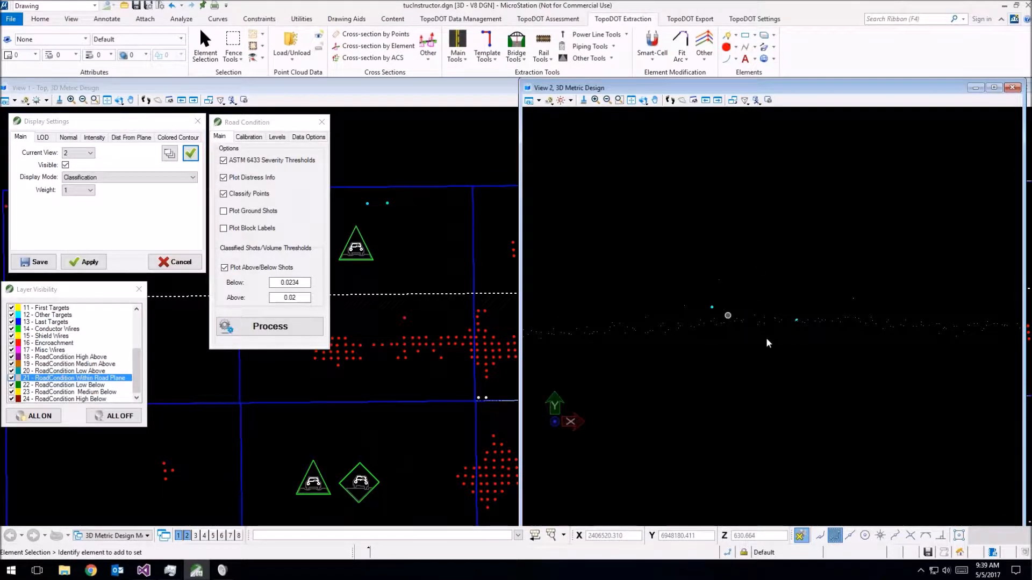
middle_click_drag(714, 321, 775, 323, "shift")
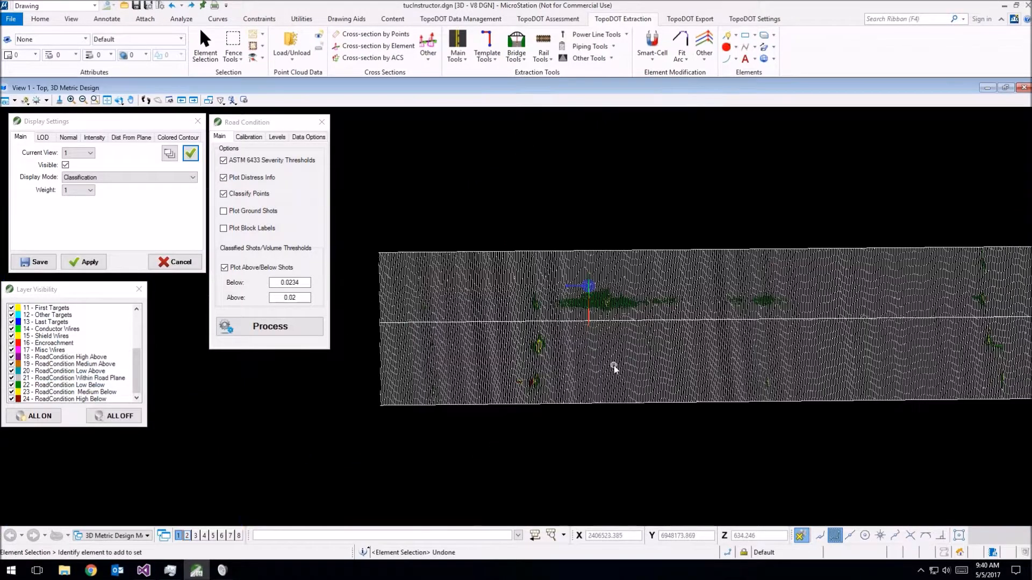
Step: Undo the last edit and review the Road Condition calibration notice, output levels, and classification layer options
key("ctrl+z")
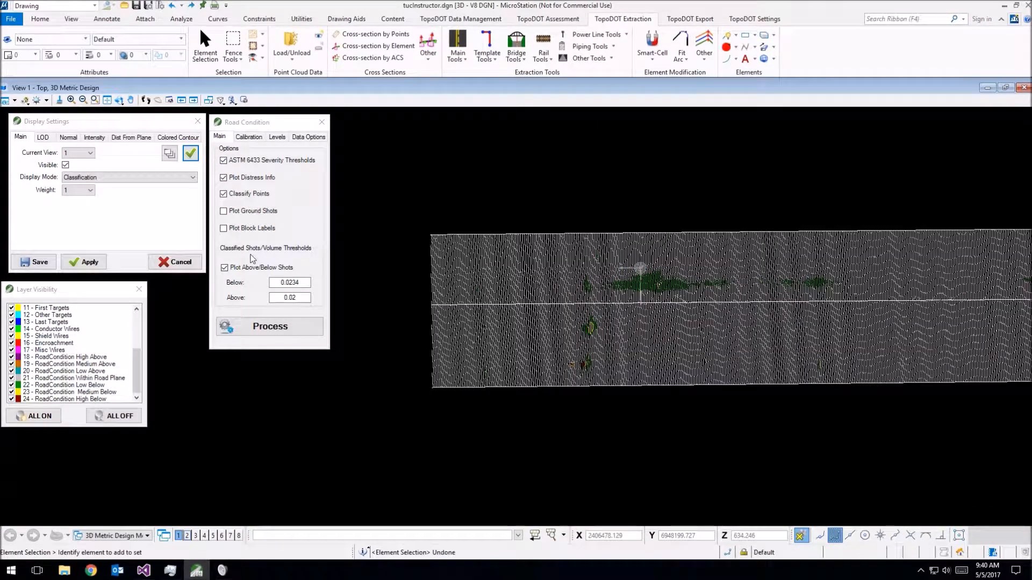
left_click(250, 137)
left_click(277, 137)
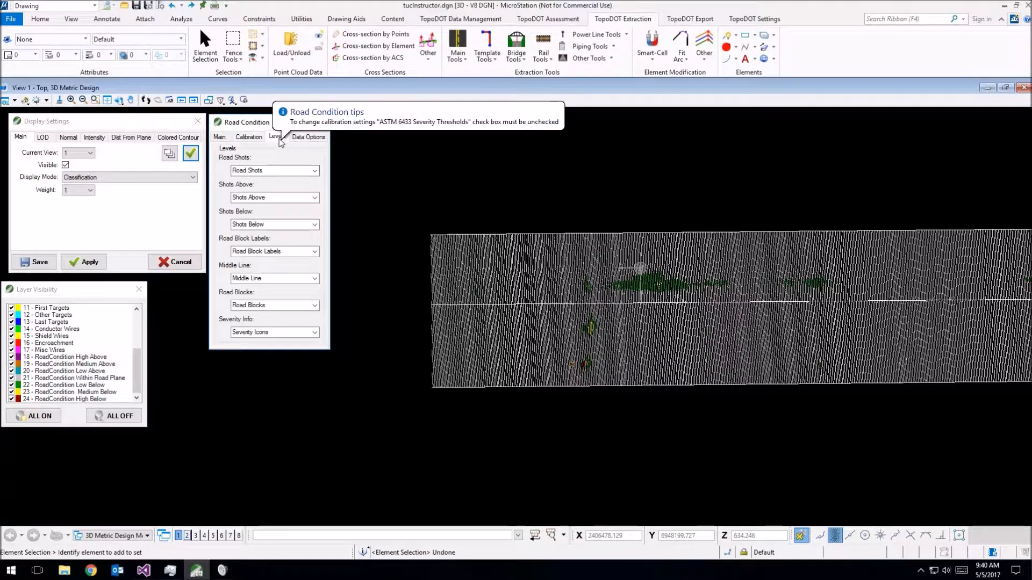
left_click_drag(260, 124, 269, 123)
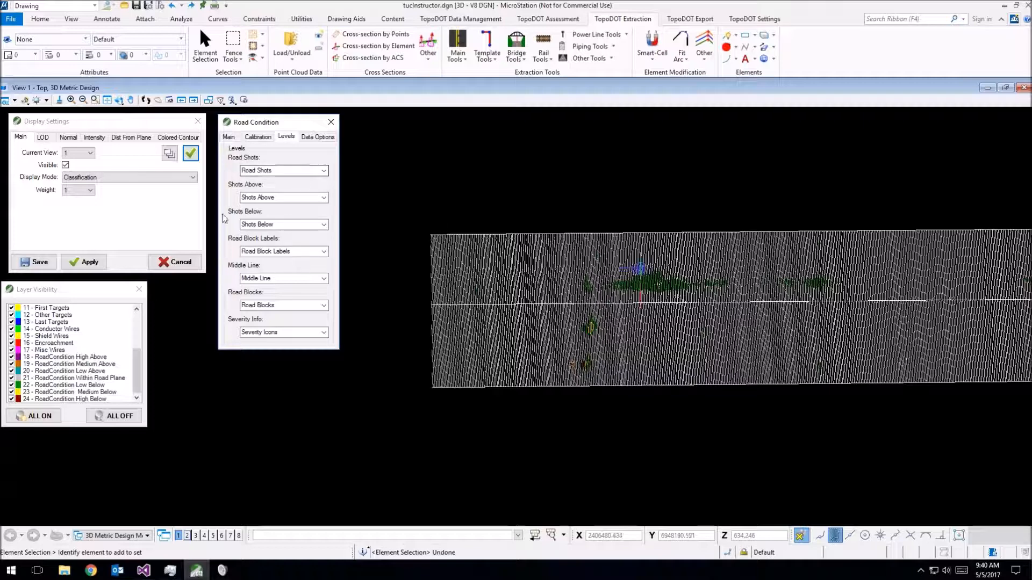
left_click(231, 138)
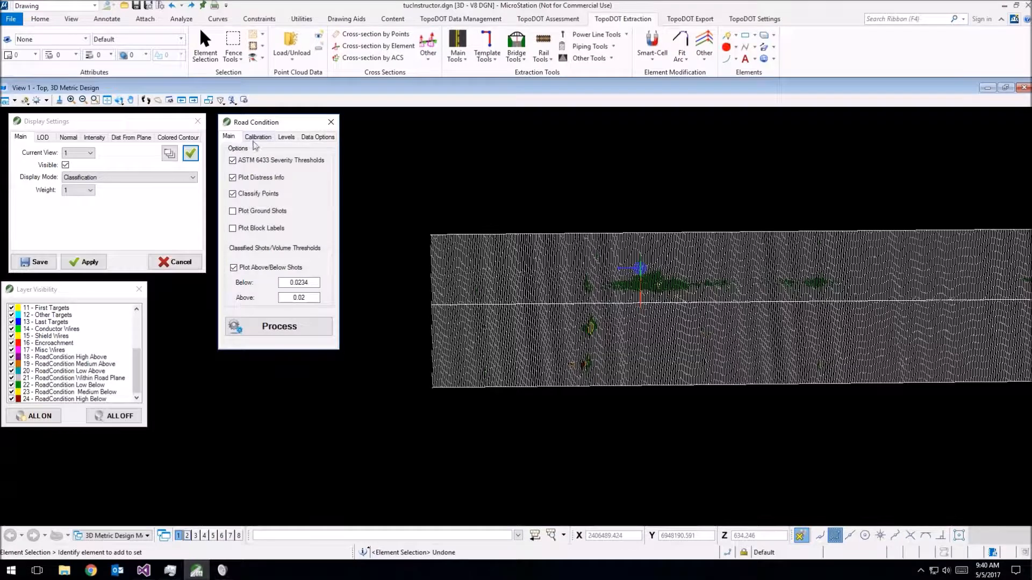
left_click(316, 137)
left_click(286, 137)
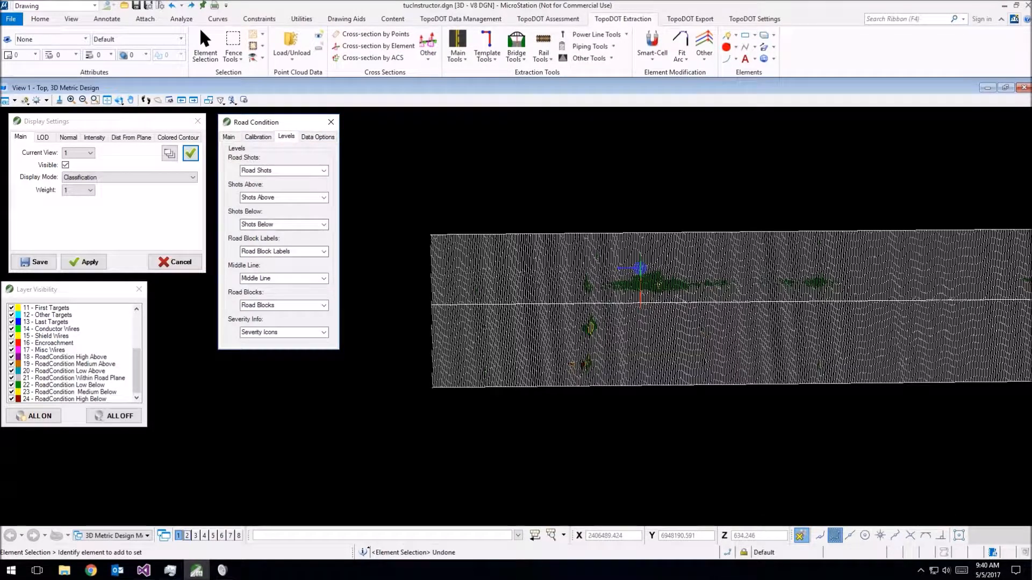
left_click(279, 333)
left_click(324, 332)
left_click(324, 332)
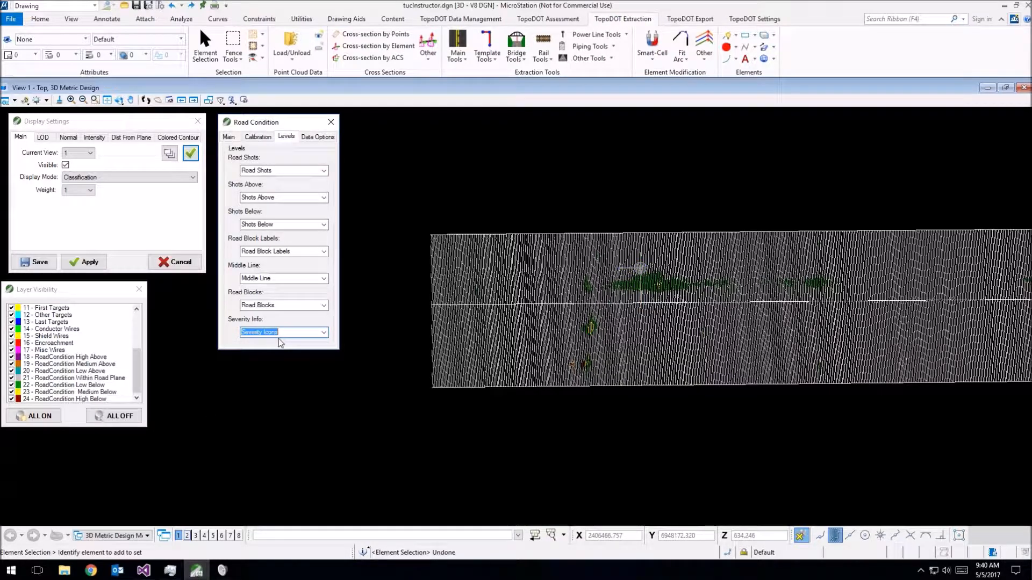
left_click(318, 136)
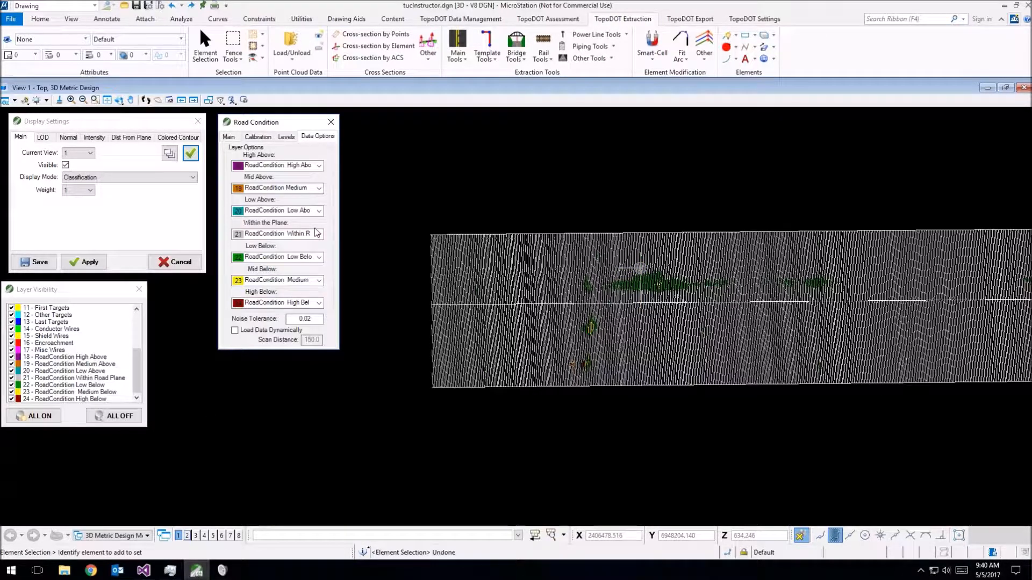
left_click(138, 383)
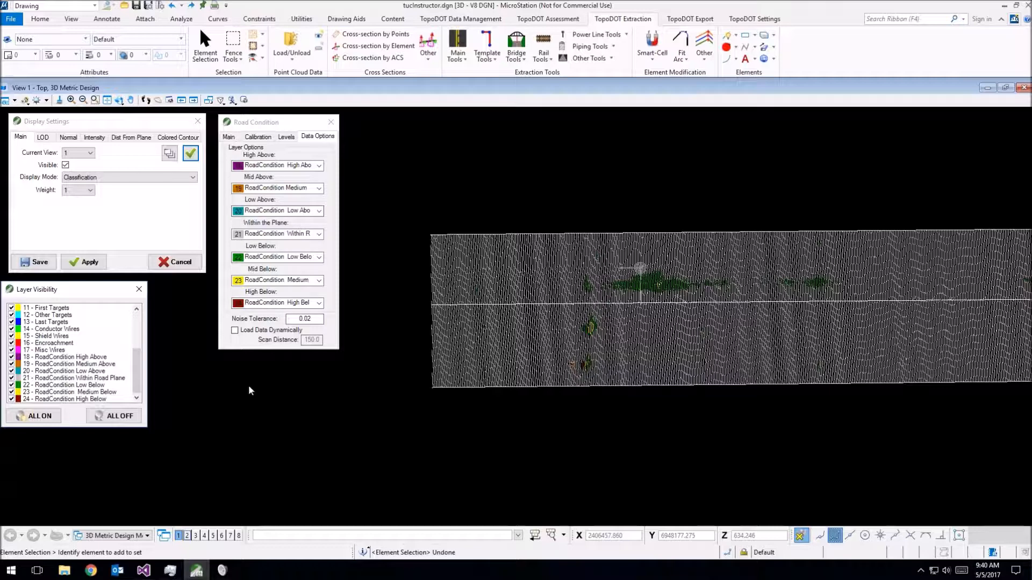
Step: Set the Road Condition noise tolerance to 0.0000002 and process the three selected road lines
left_click(309, 320)
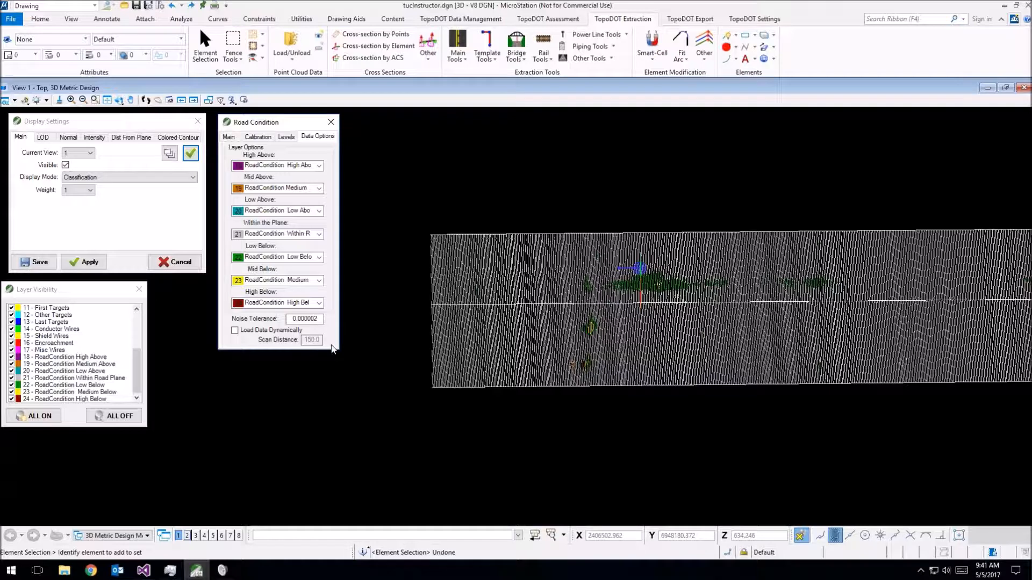
type("0")
left_click_drag(511, 417, 477, 204)
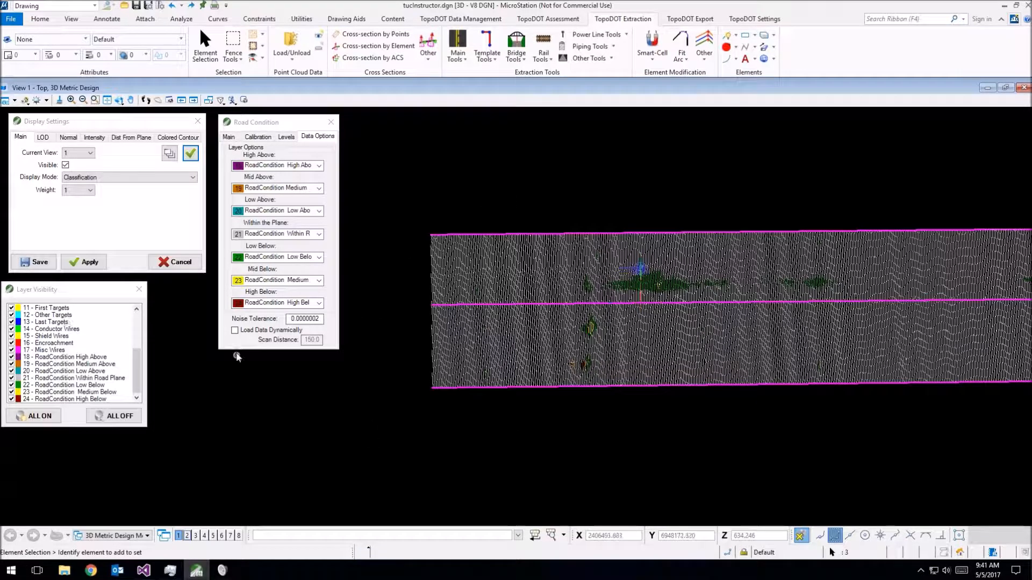
left_click(229, 137)
left_click(293, 333)
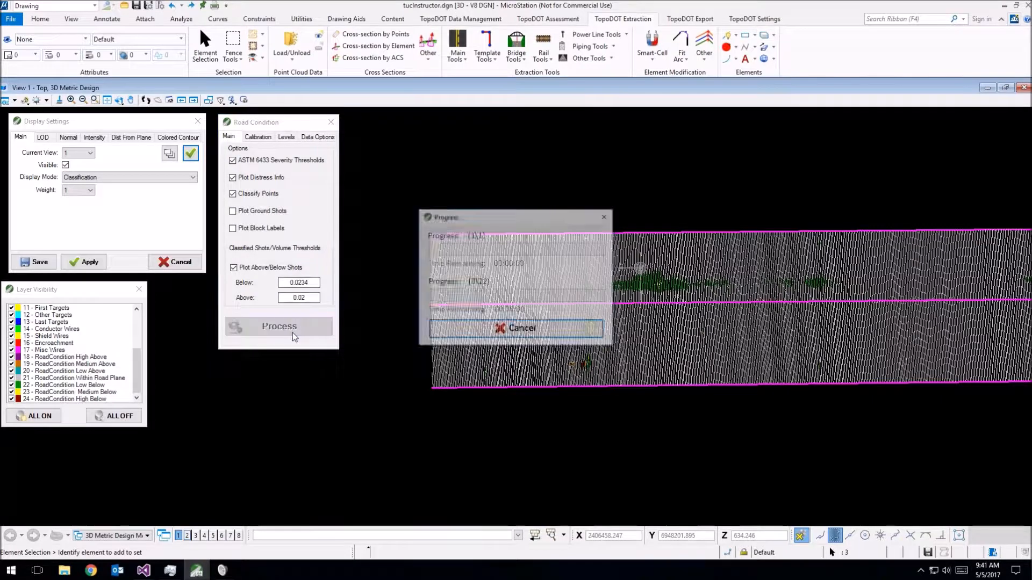
Step: Reselect the three road lines and process their road condition with Plot Above/Below Shots turned off
left_click(400, 250)
left_click_drag(518, 411, 483, 191)
left_click(233, 268)
left_click(273, 327)
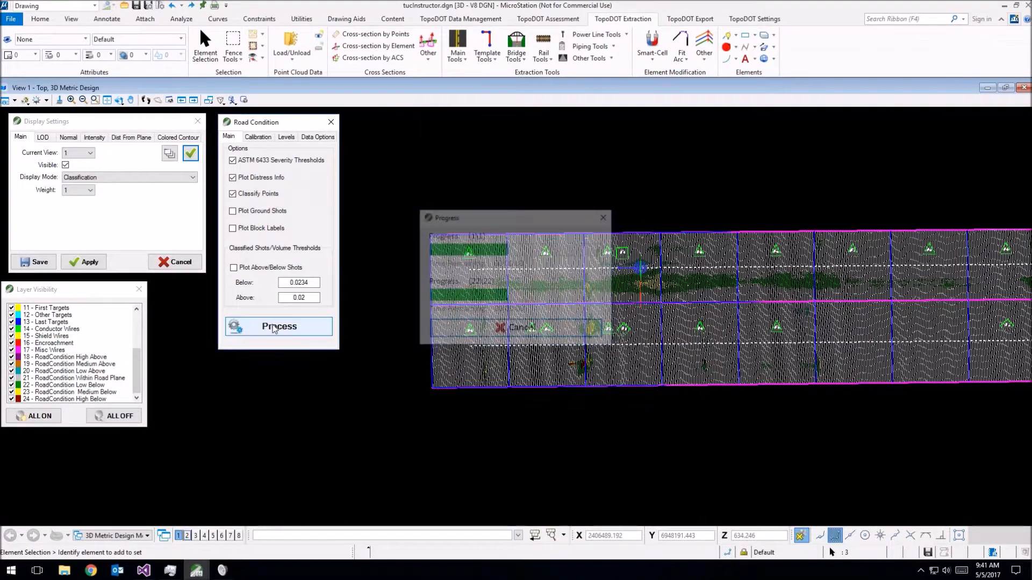
Step: Hide layer 21, RoadCondition Within Road Plane, and examine the severity icons and remaining classified points along both lanes
left_click(60, 381)
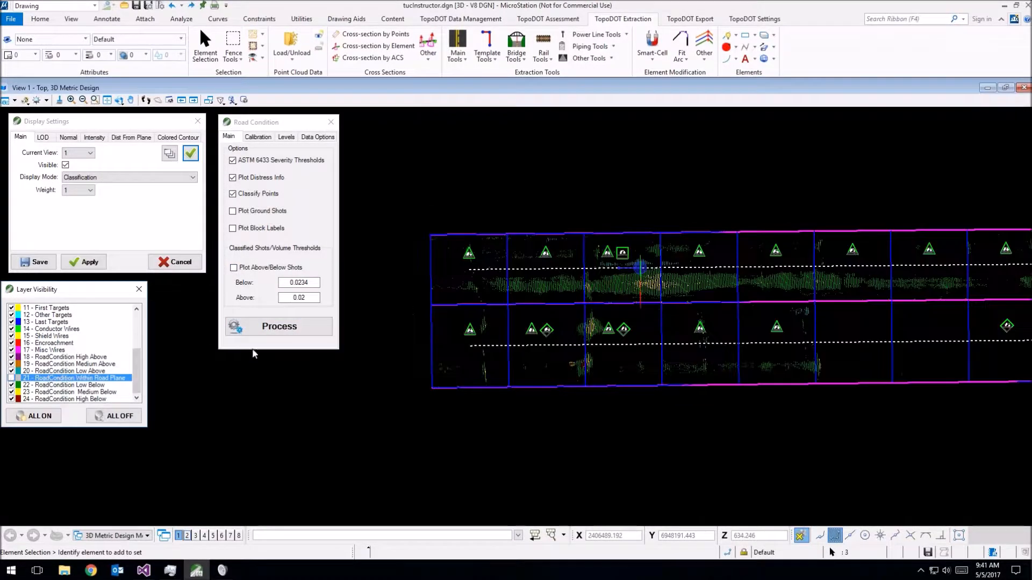
scroll(510, 213, "up", 5)
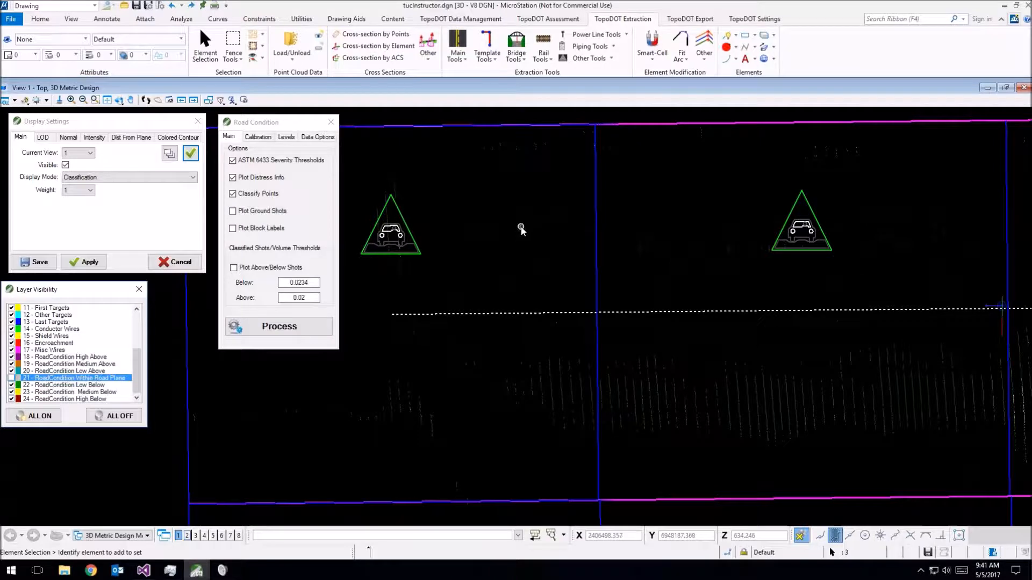
scroll(527, 217, "down", 2)
scroll(755, 231, "up", 3)
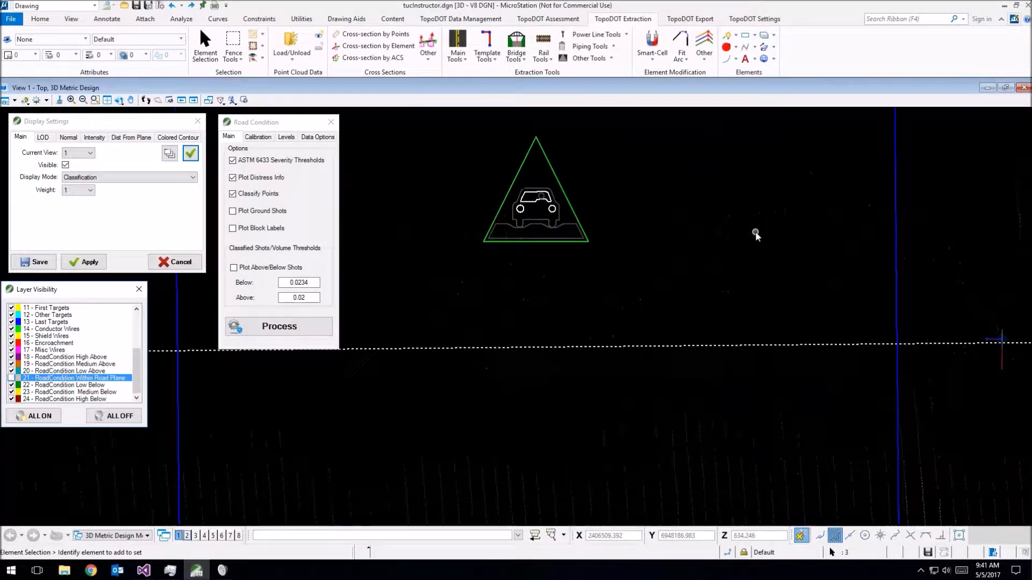
scroll(756, 232, "down", 3)
middle_click_drag(564, 411, 557, 245)
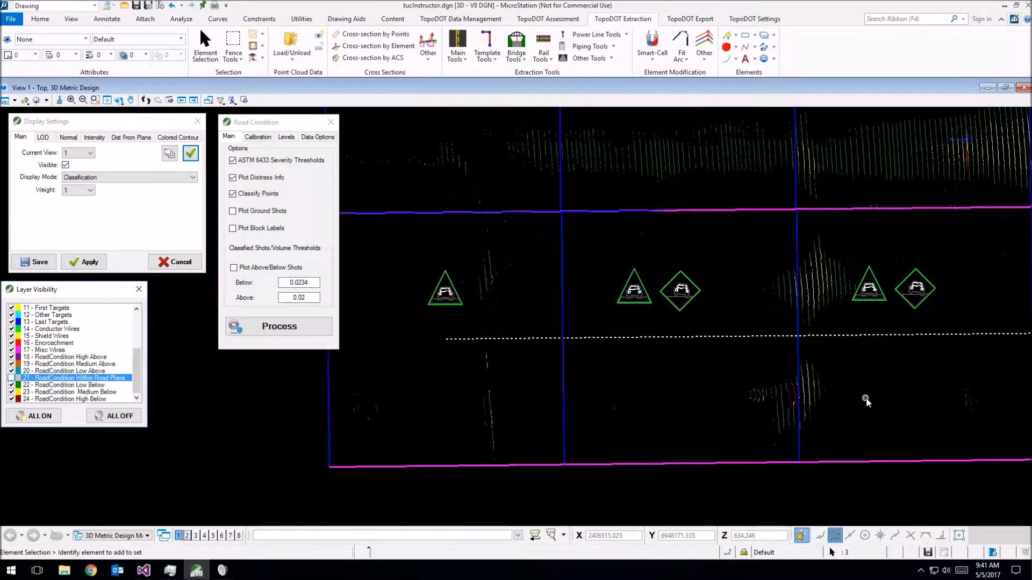
scroll(613, 416, "up", 2)
scroll(785, 397, "down", 1)
scroll(797, 411, "up", 2)
scroll(803, 425, "down", 3)
middle_click_drag(803, 425, 601, 322)
scroll(673, 356, "up", 3)
middle_click_drag(919, 324, 598, 303)
scroll(598, 303, "down", 1)
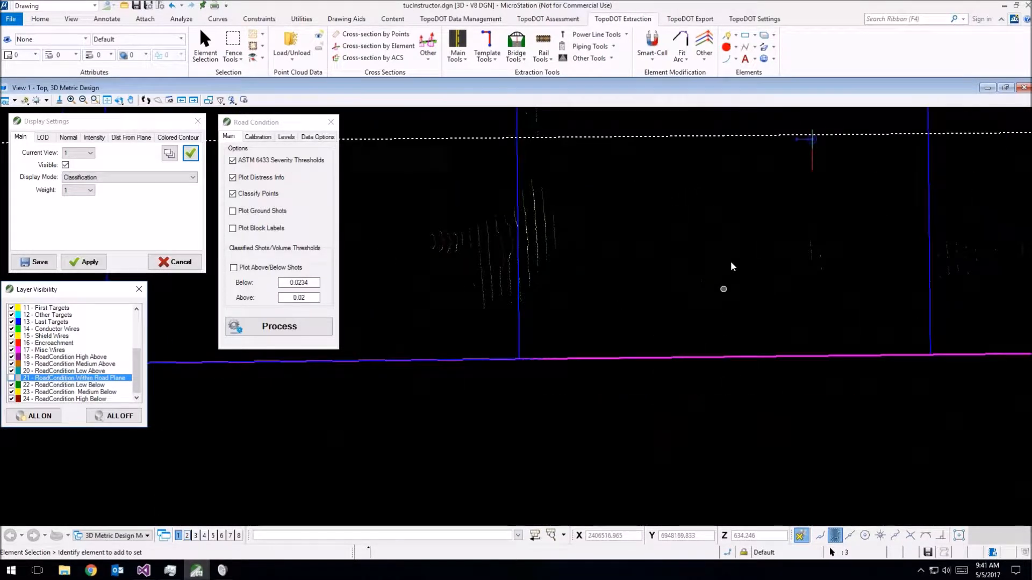
scroll(814, 258, "down", 3)
middle_click_drag(814, 258, 530, 275)
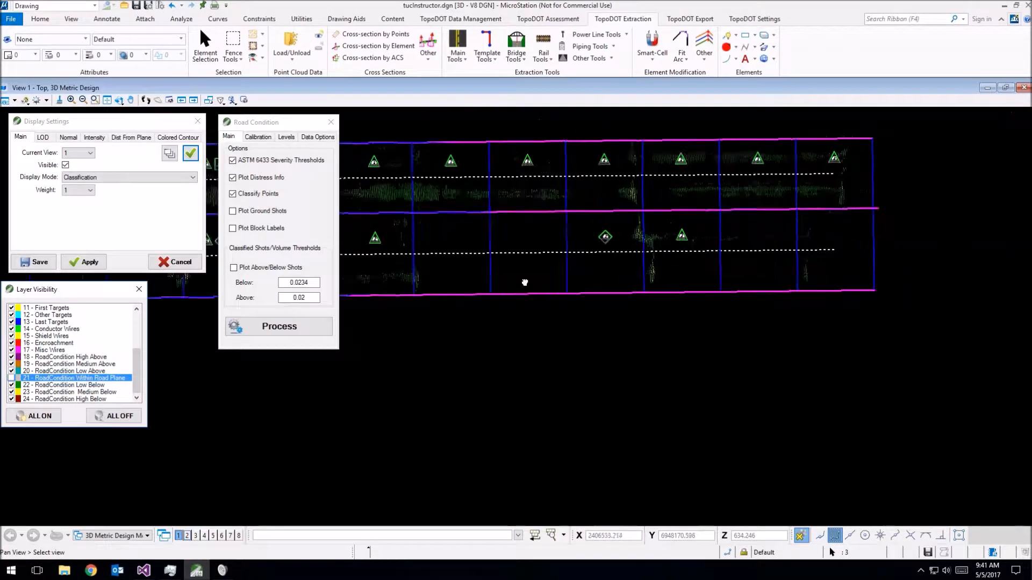
middle_click_drag(604, 239, 864, 241)
middle_click_drag(434, 250, 776, 281)
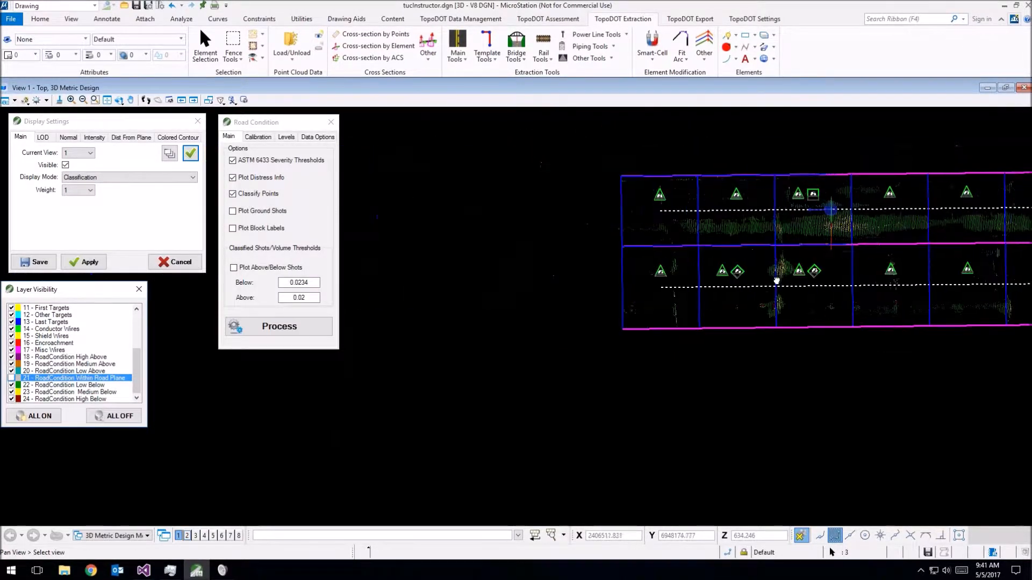
scroll(640, 193, "up", 3)
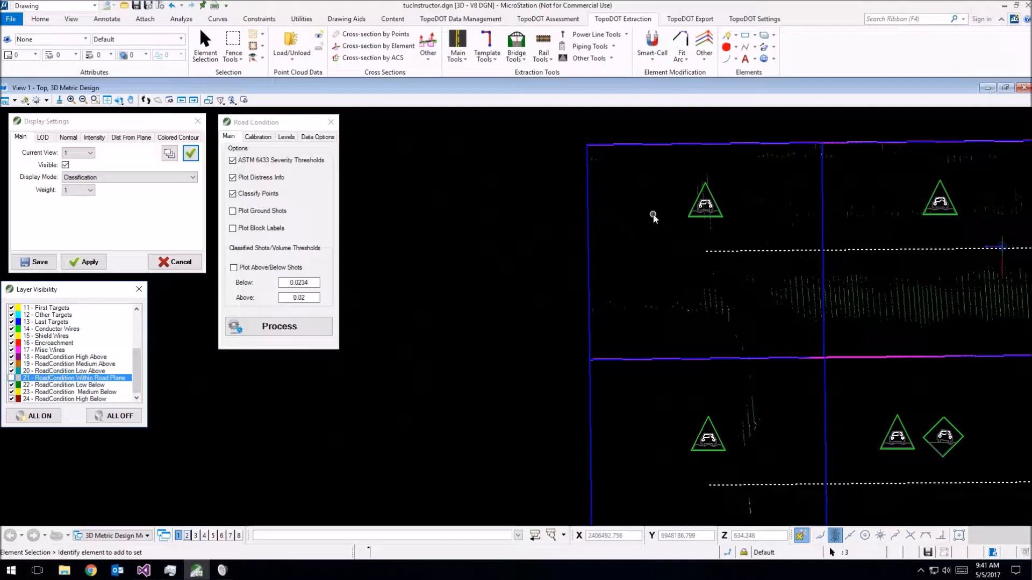
Step: Set the Road Condition noise tolerance to 0.01 in the data options
left_click(290, 137)
left_click(314, 137)
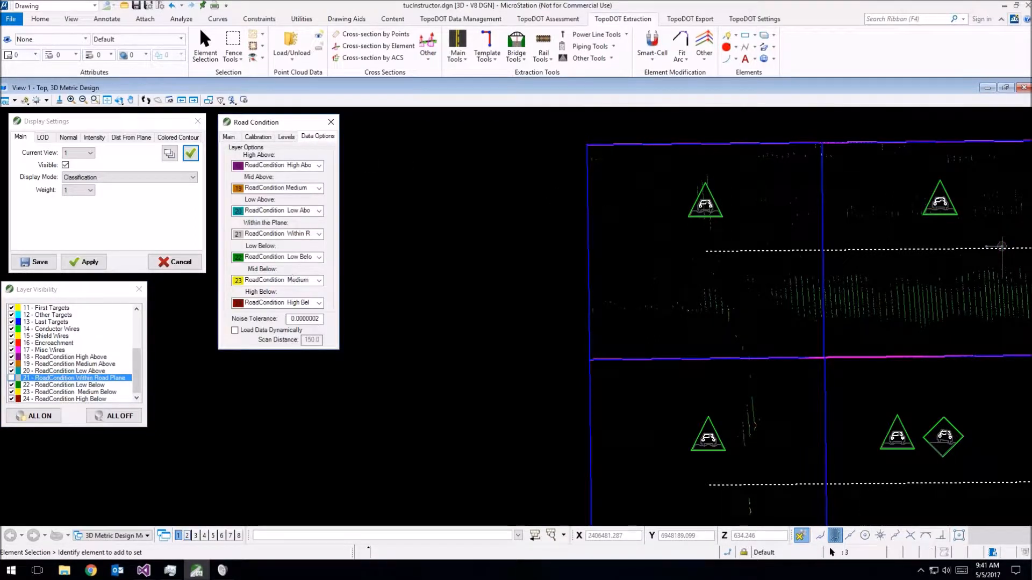
left_click_drag(311, 320, 343, 328)
key("BackSpace")
type("02")
scroll(492, 271, "down", 3)
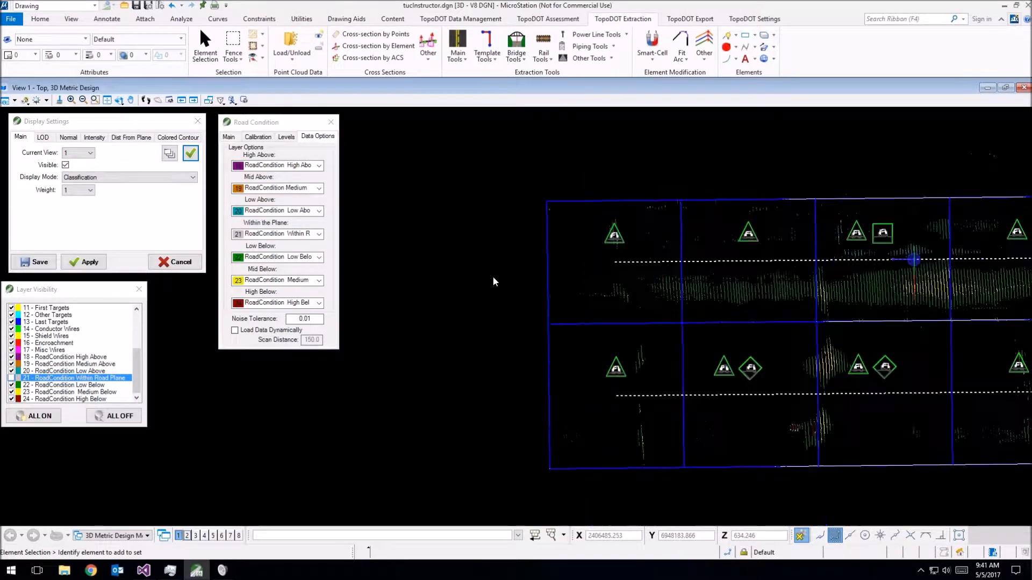
scroll(613, 262, "up", 2)
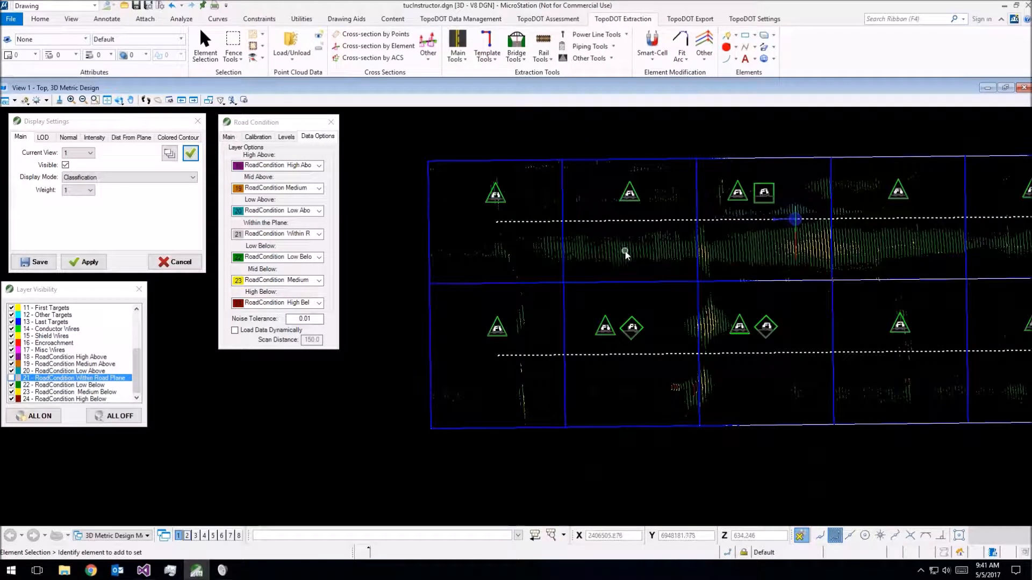
Step: Undo the plotted road blocks and icons, and reprocess the three road lines with the current noise tolerance
key("ctrl+z")
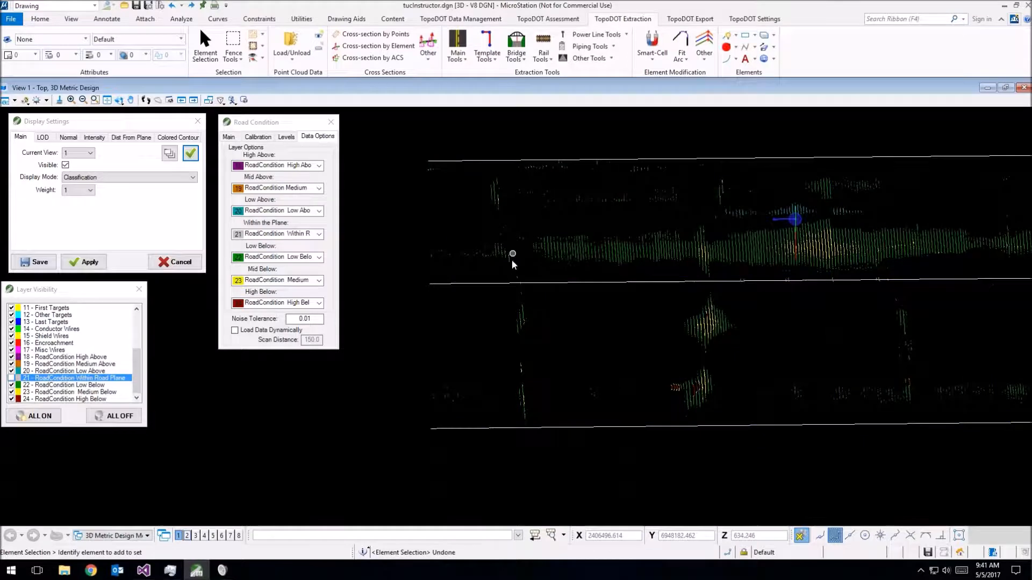
left_click_drag(519, 456, 475, 151)
left_click(229, 137)
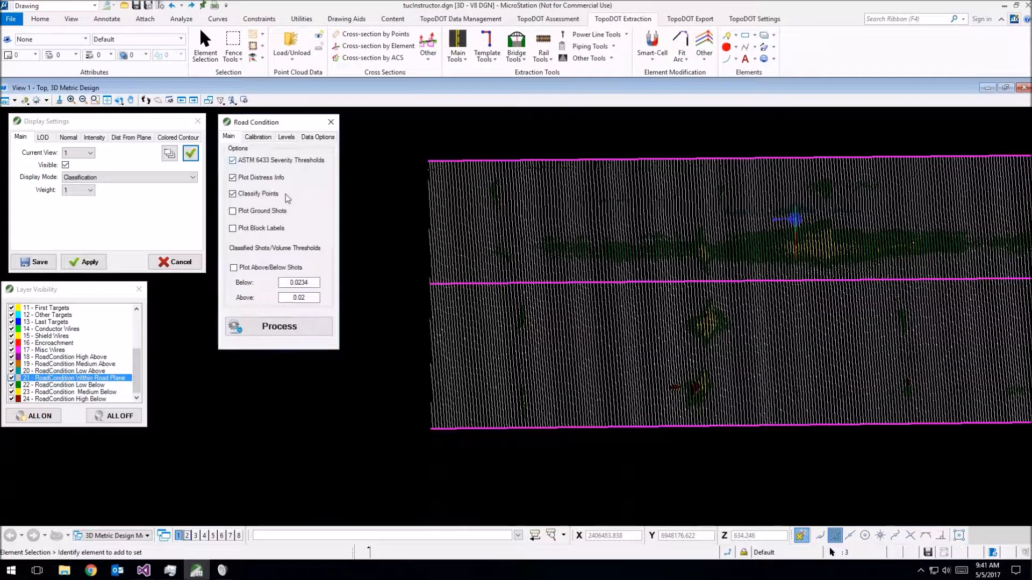
left_click(286, 331)
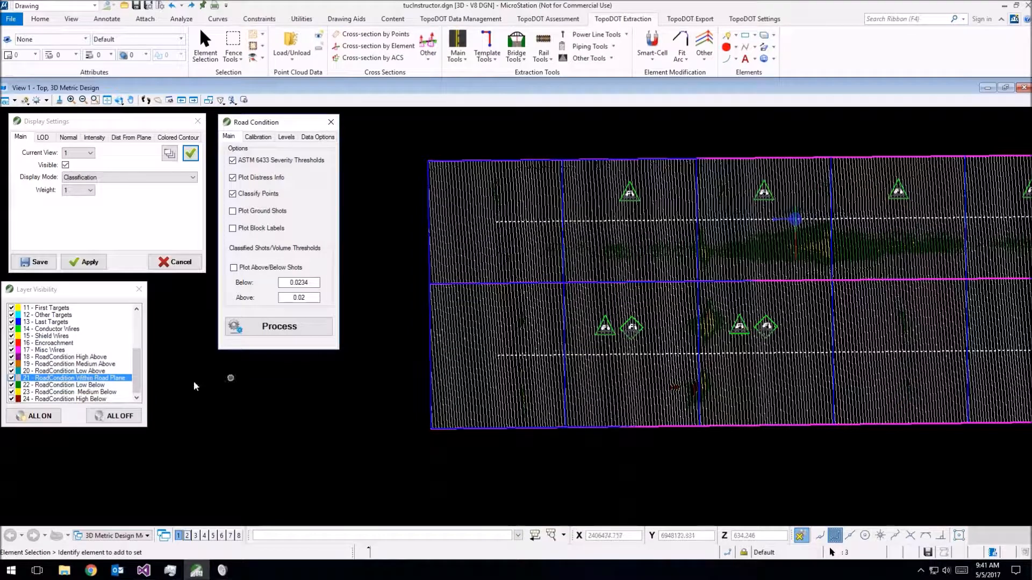
Step: Hide the Within Road Plane points again and compare the severity icons with the distressed areas in the reprocessed blocks
left_click(11, 378)
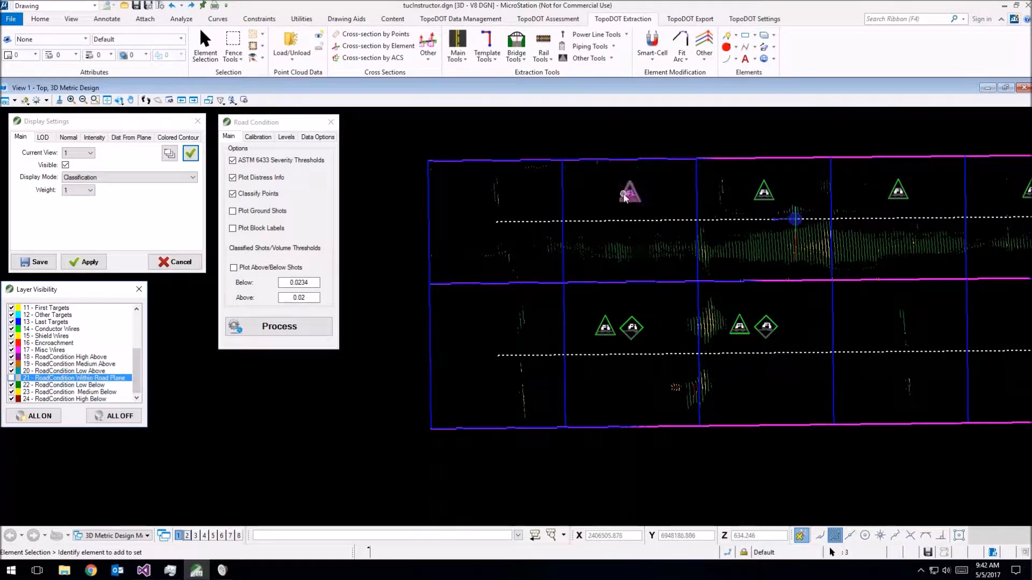
middle_click_drag(842, 262, 537, 352)
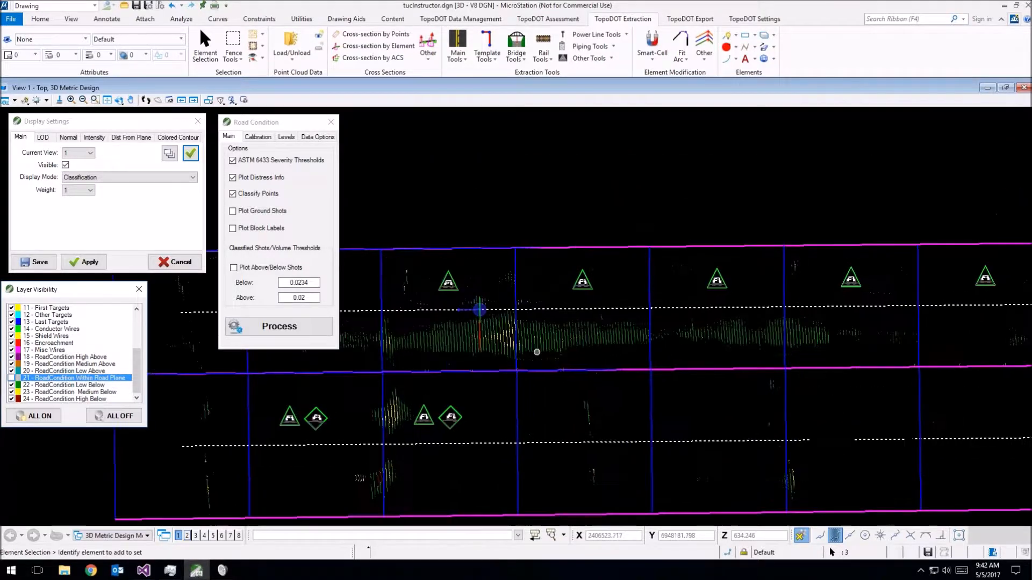
middle_click_drag(610, 338, 771, 349)
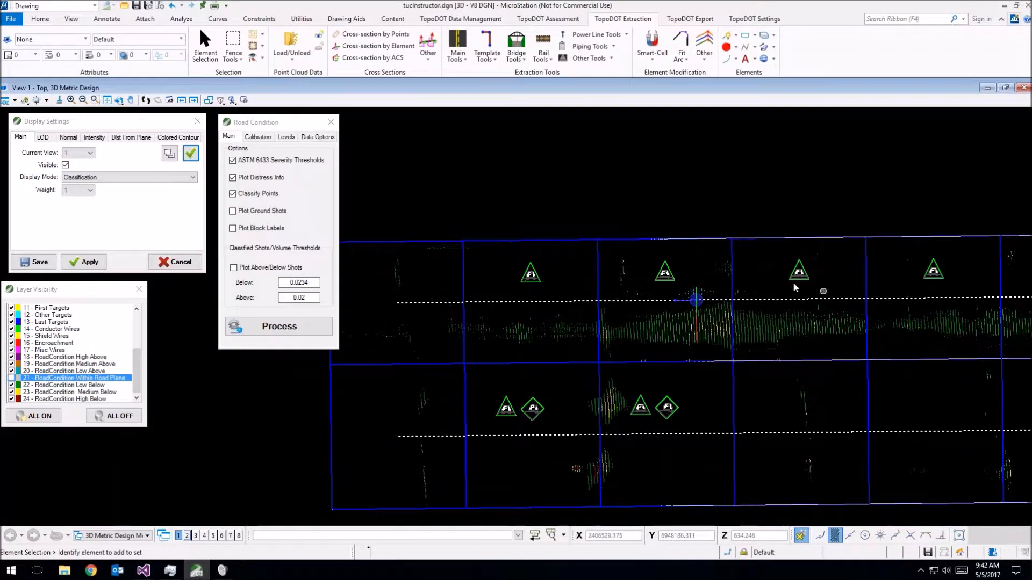
scroll(768, 265, "up", 4)
scroll(750, 266, "down", 4)
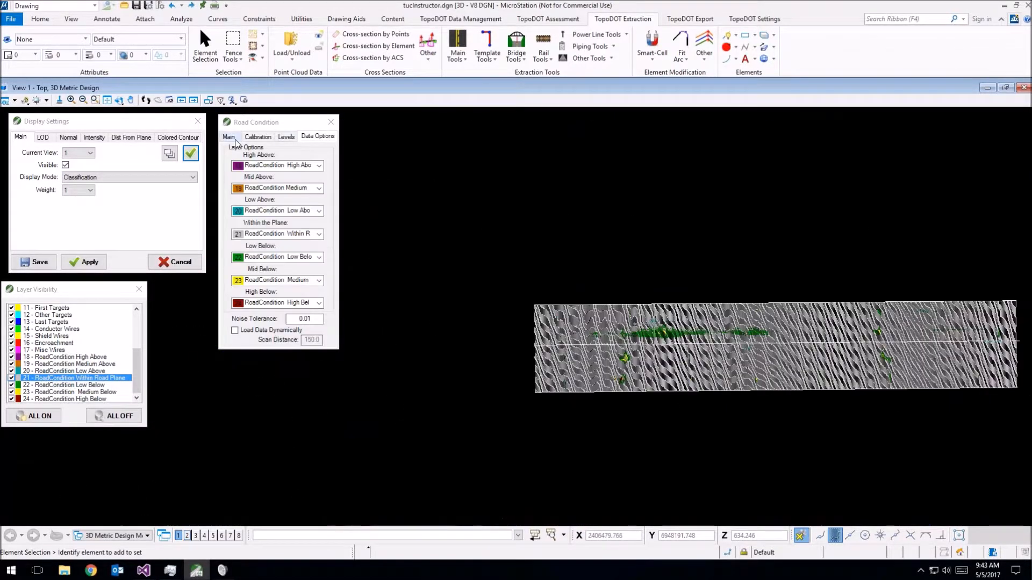
Step: Review the Below and Above volume thresholds for classified shots in the main Road Condition options
left_click(229, 137)
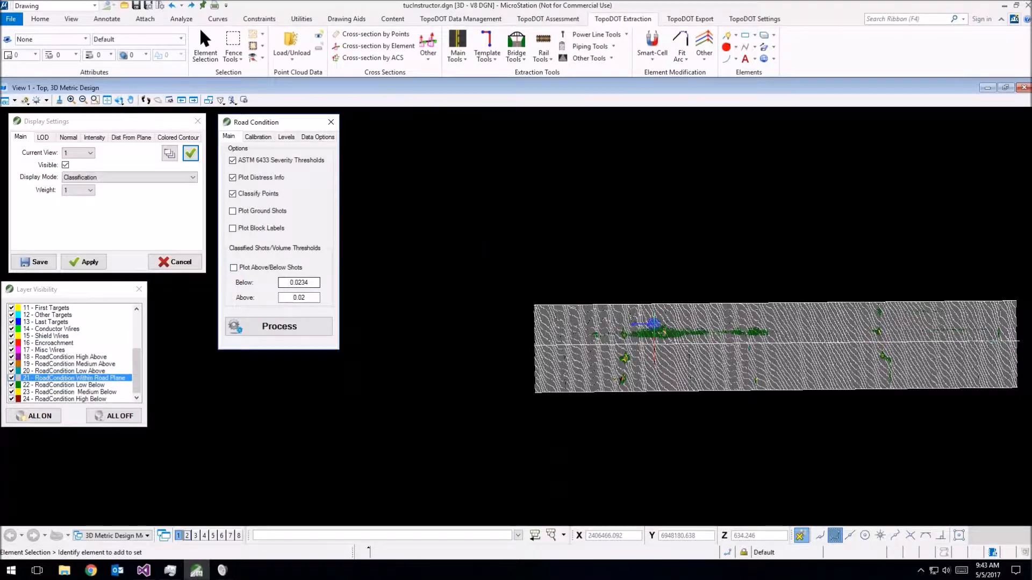
left_click_drag(280, 282, 321, 302)
left_click_drag(295, 283, 318, 284)
left_click_drag(299, 285, 311, 285)
double_click(298, 299)
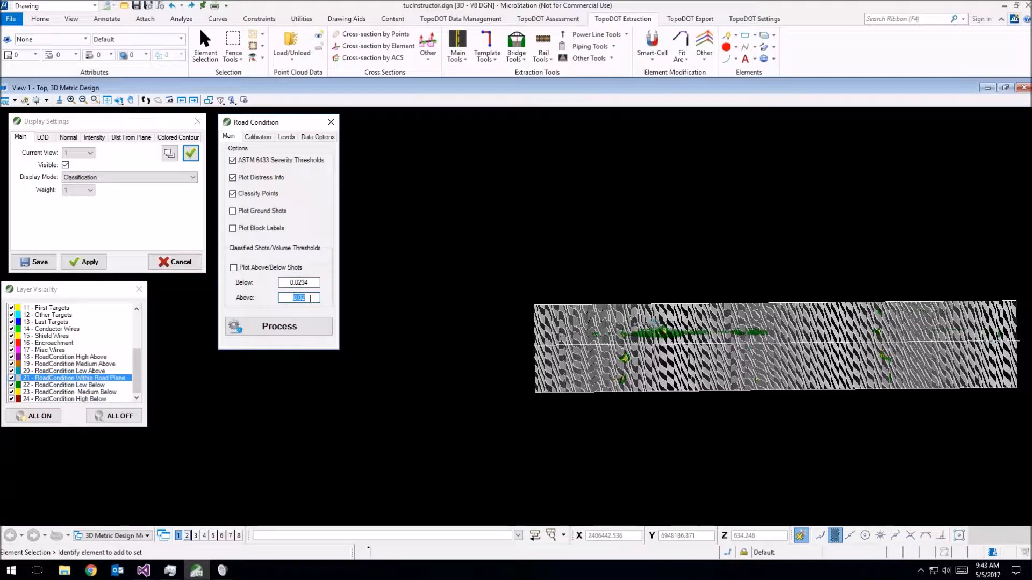
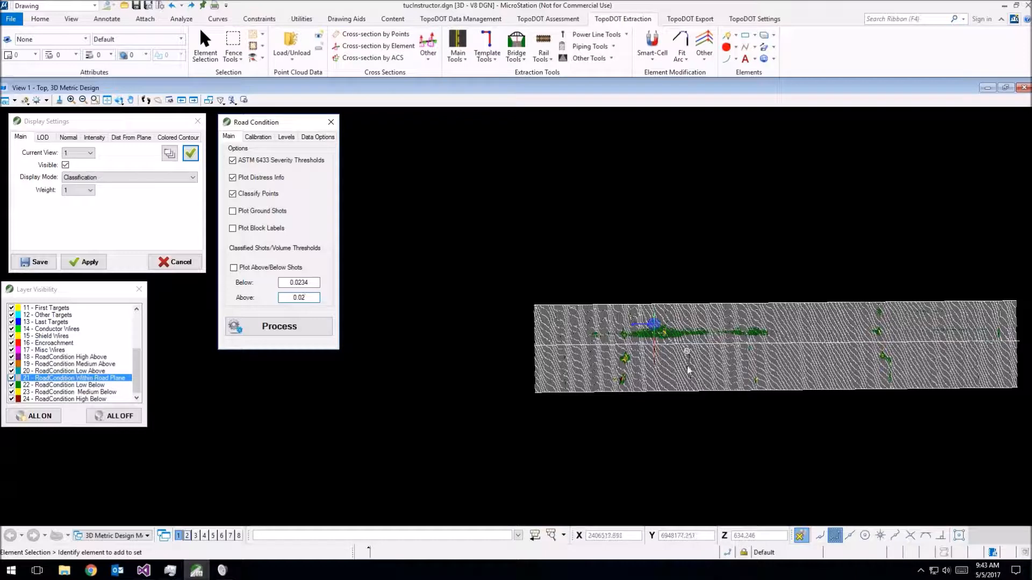
middle_click_drag(603, 368, 520, 332)
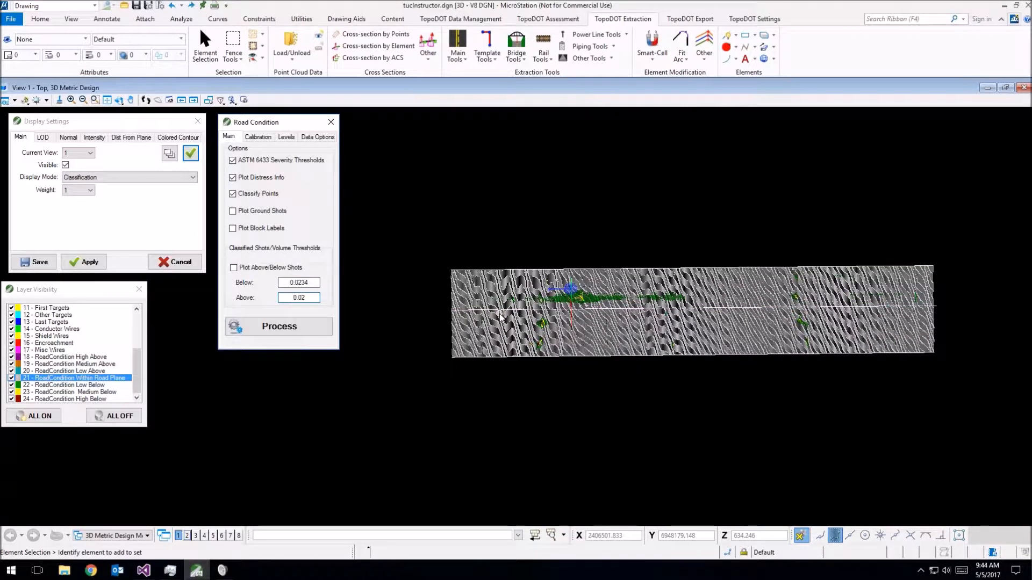
left_click_drag(310, 282, 298, 282)
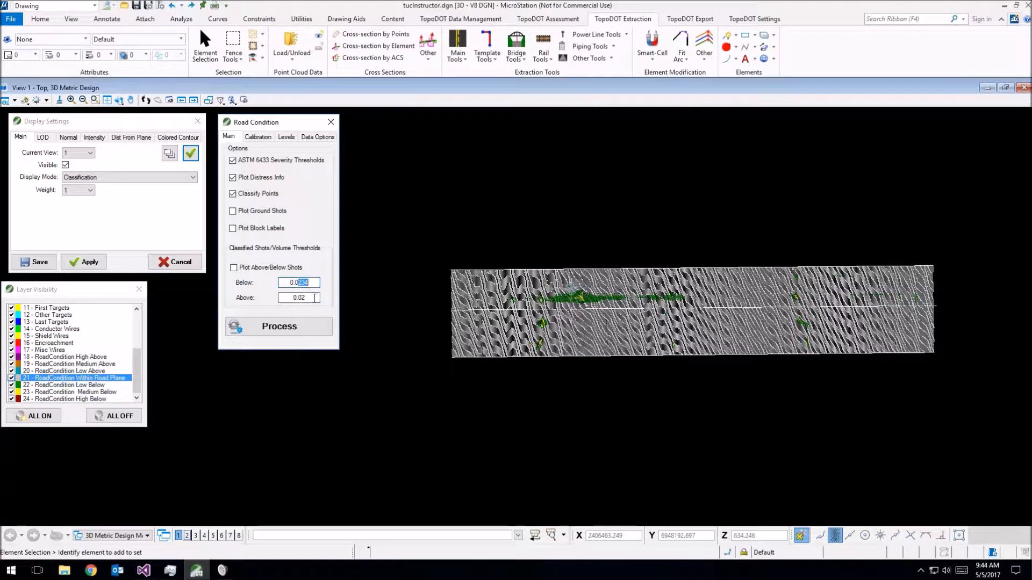
Step: Select the three road lines and process their road condition with the current Below and Above volume thresholds
left_click(303, 300)
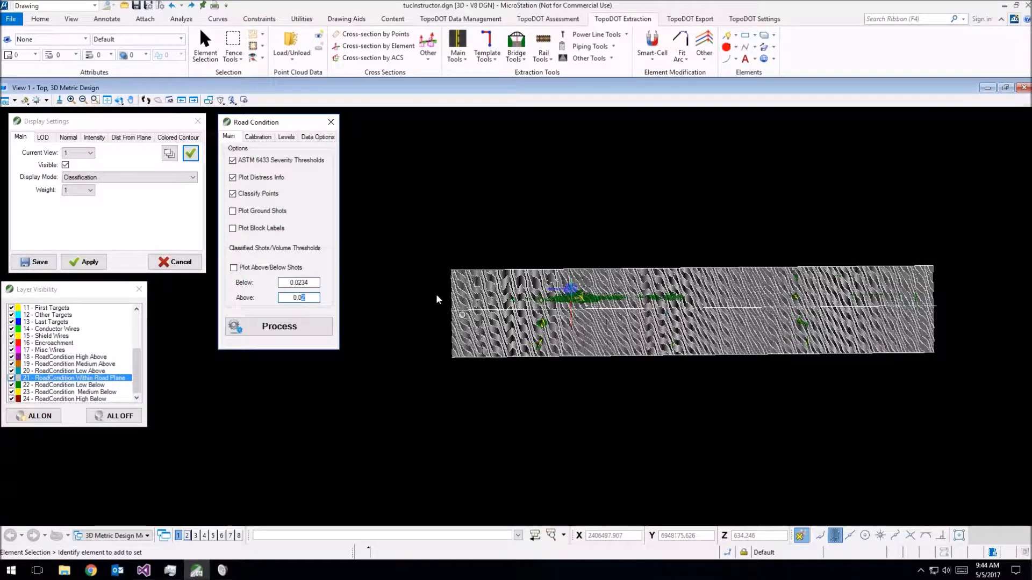
left_click_drag(573, 405, 514, 255)
left_click(310, 332)
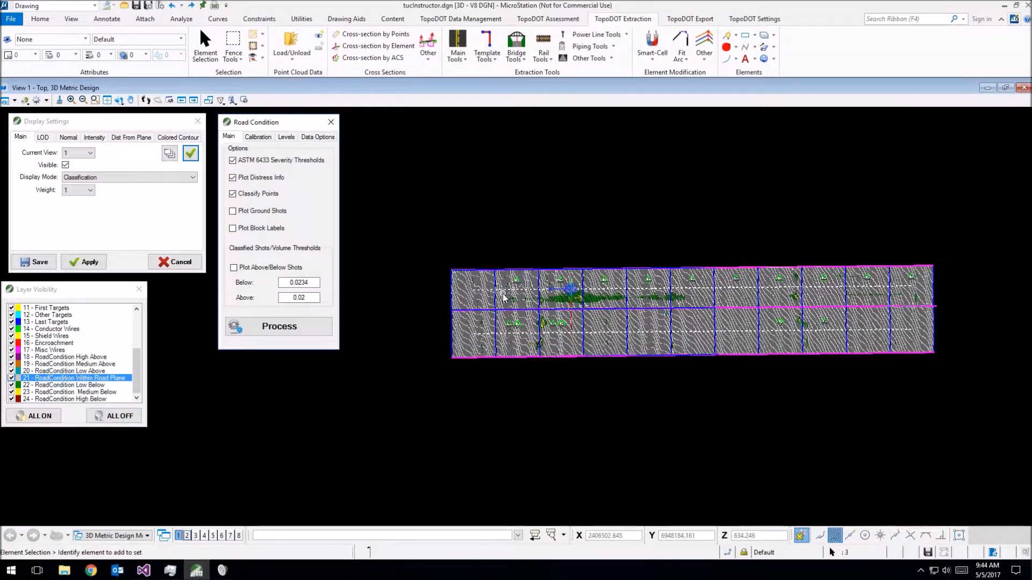
scroll(495, 306, "up", 5)
left_click(514, 314)
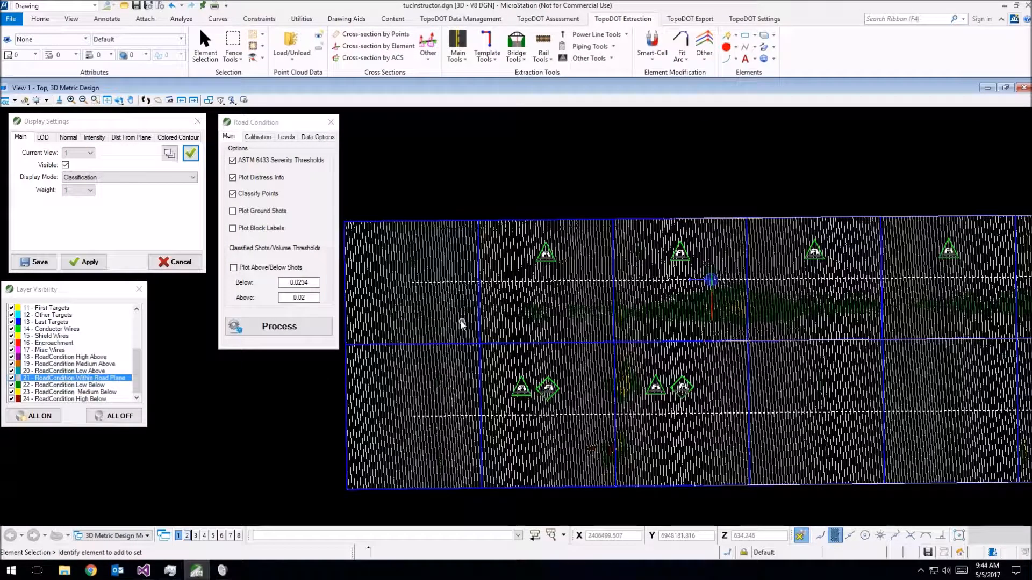
scroll(476, 316, "down", 2)
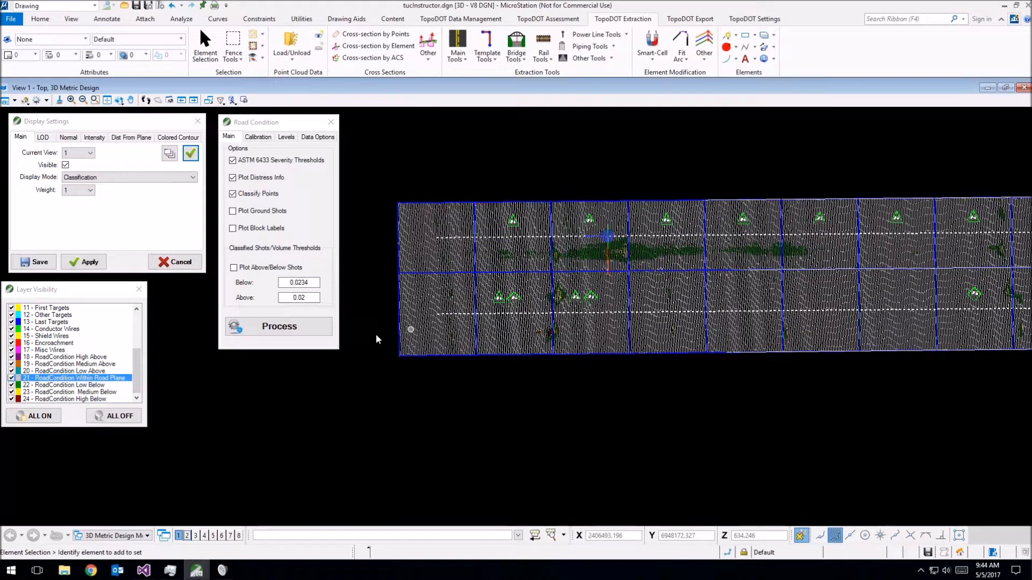
Step: Close the Road Condition tool and open the Road Condition Report tool from the TopoDOT assessment tools
left_click_drag(287, 127, 256, 279)
left_click(300, 275)
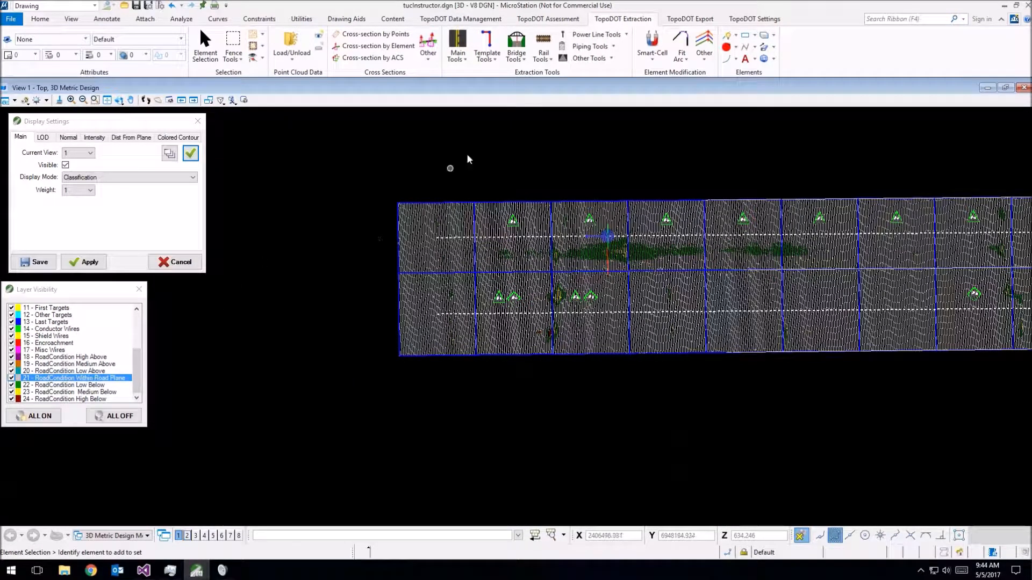
left_click(477, 19)
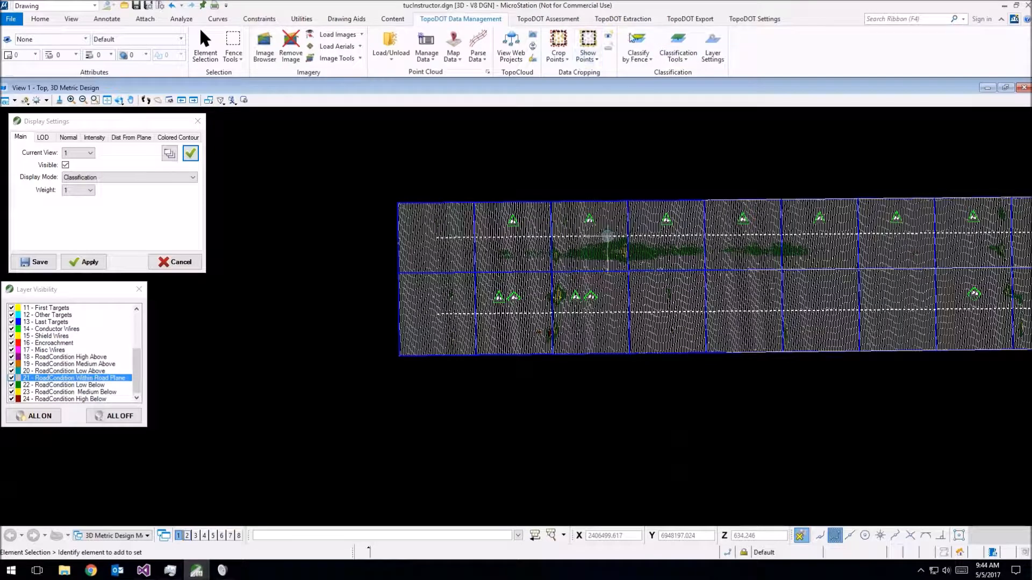
left_click(629, 21)
left_click(547, 22)
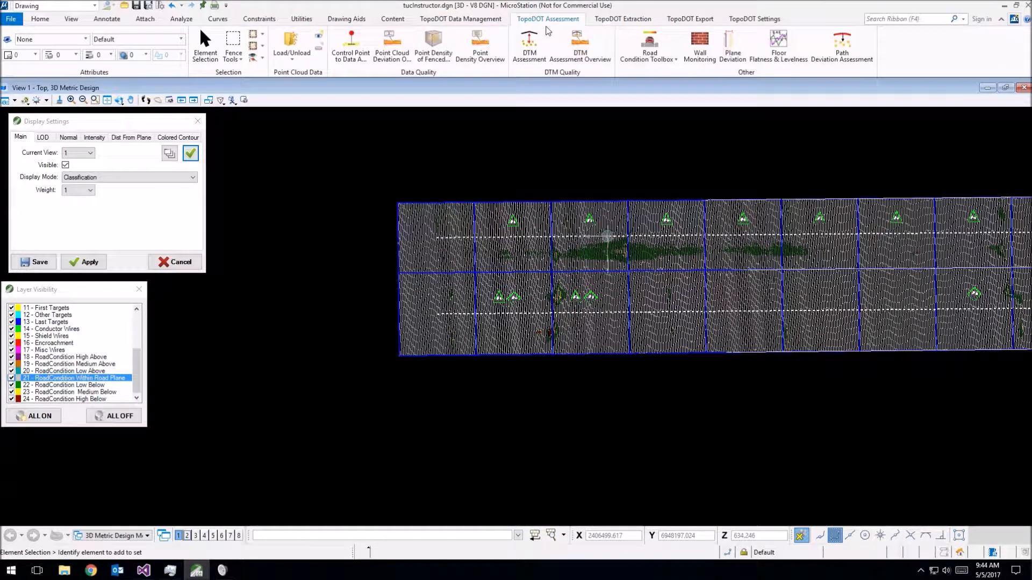
left_click(650, 51)
left_click(661, 87)
left_click_drag(183, 154, 307, 222)
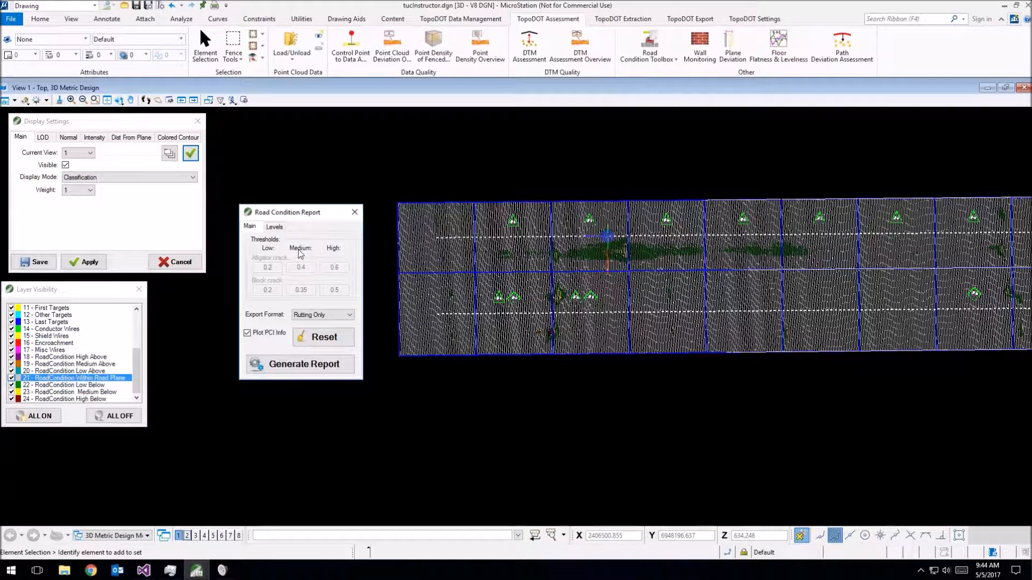
Step: Close the point cloud display settings and hide the point cloud, leaving the plotted road blocks in view
middle_click_drag(712, 297, 728, 330)
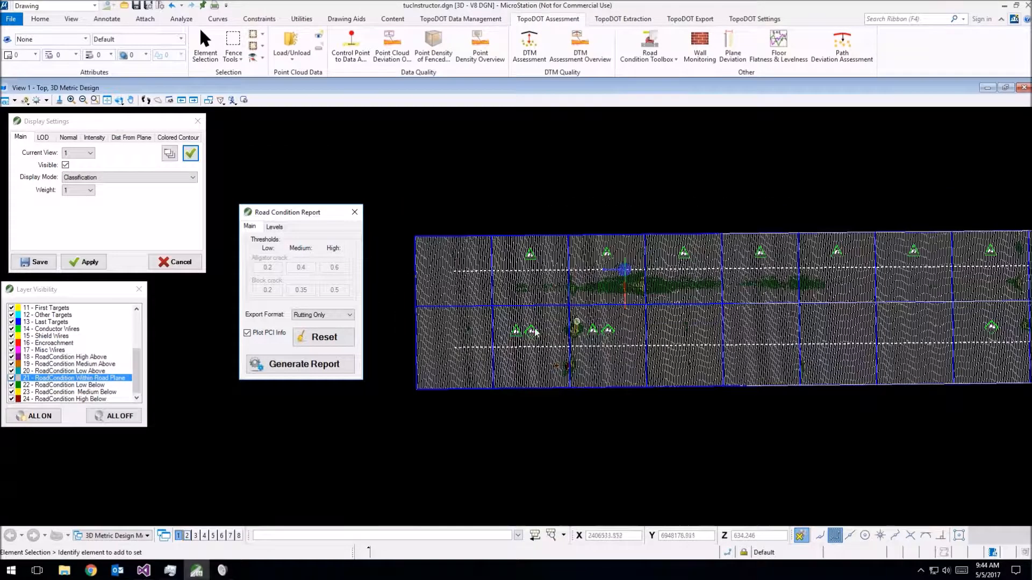
scroll(480, 269, "down", 2)
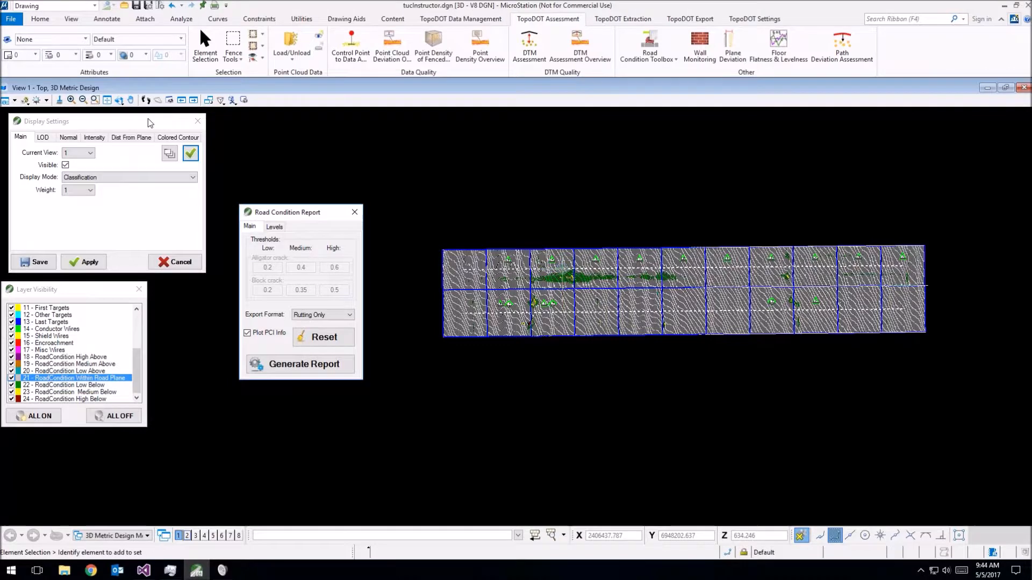
left_click(198, 121)
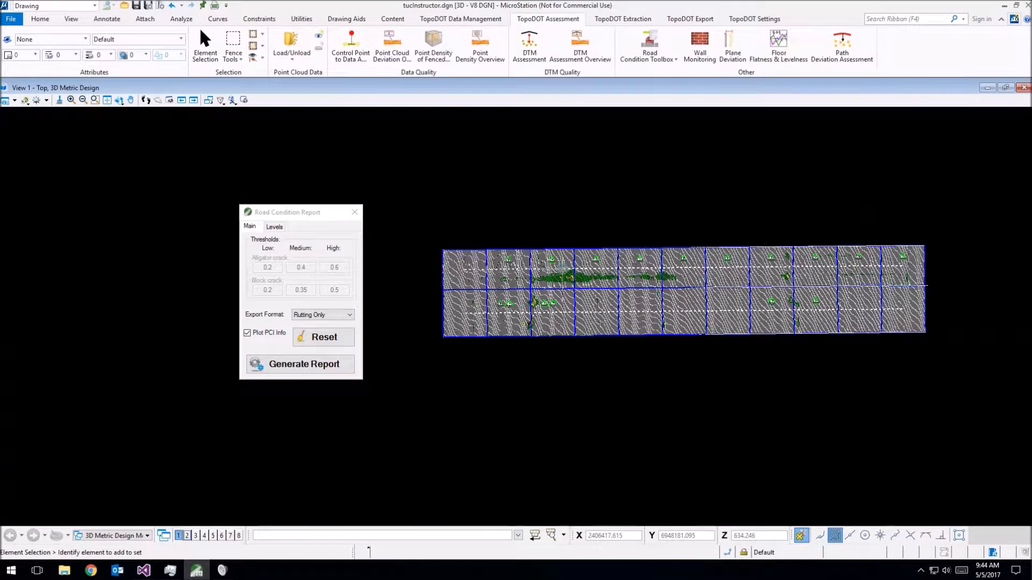
left_click_drag(290, 212, 149, 175)
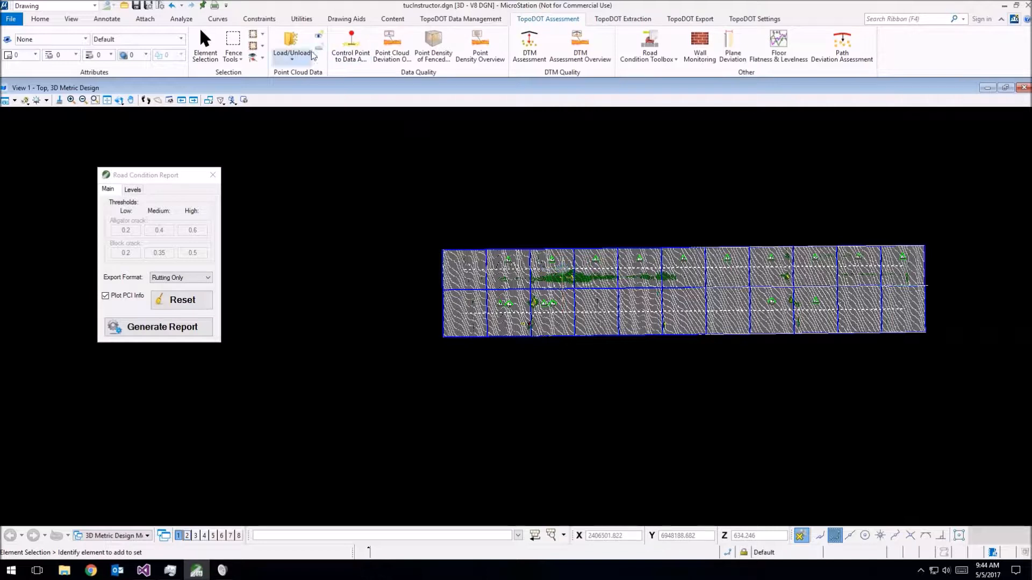
left_click(318, 37)
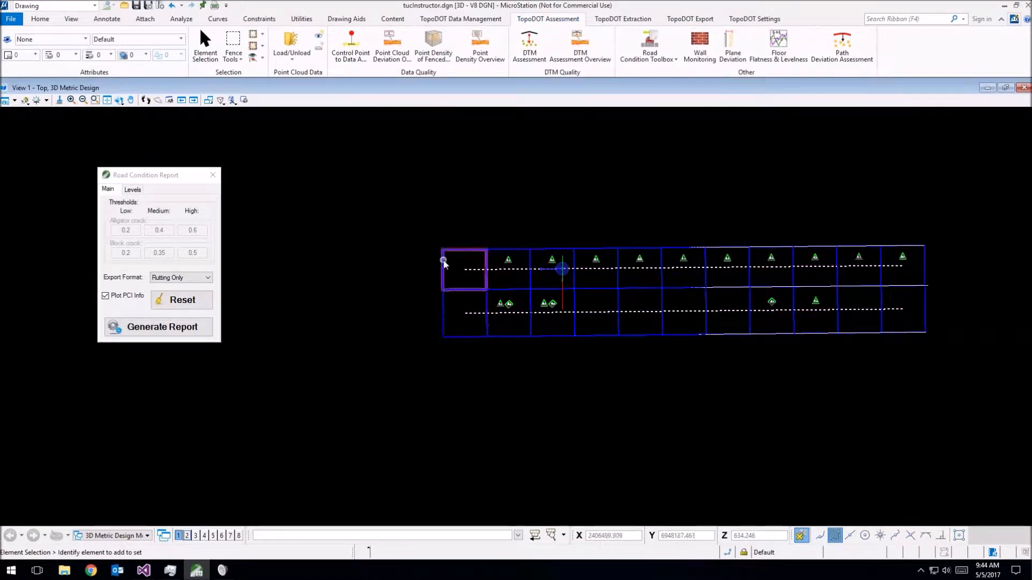
Step: Select all road blocks and distress icons and generate the road condition report in Excel format
middle_click_drag(470, 306, 539, 312)
left_click(541, 271)
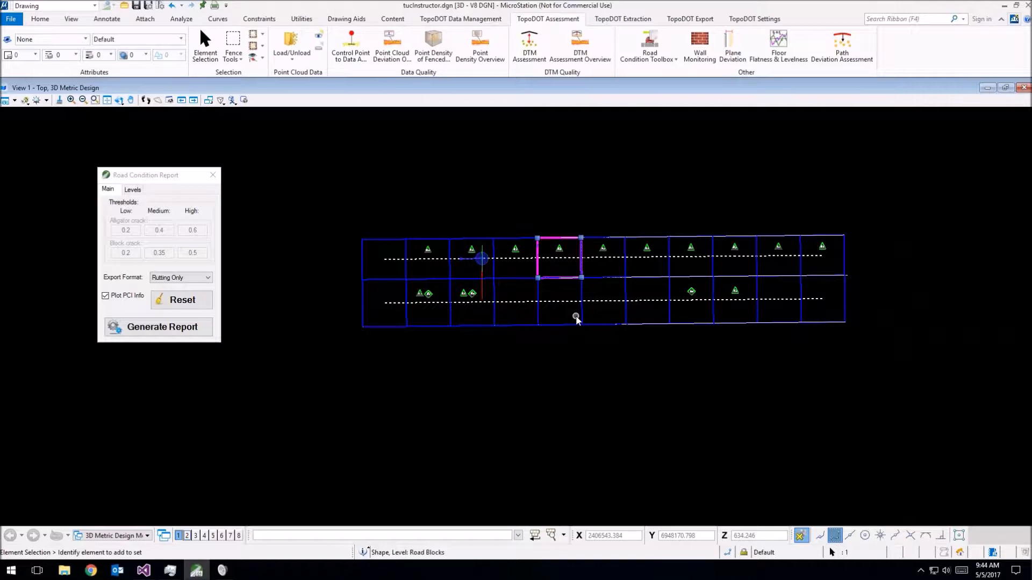
left_click(379, 192)
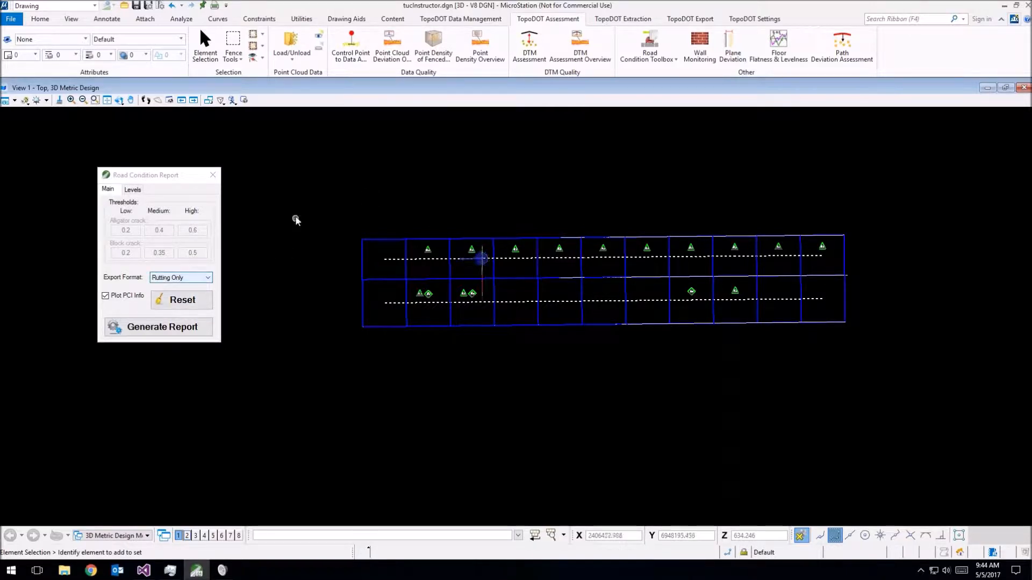
left_click_drag(318, 178, 890, 385)
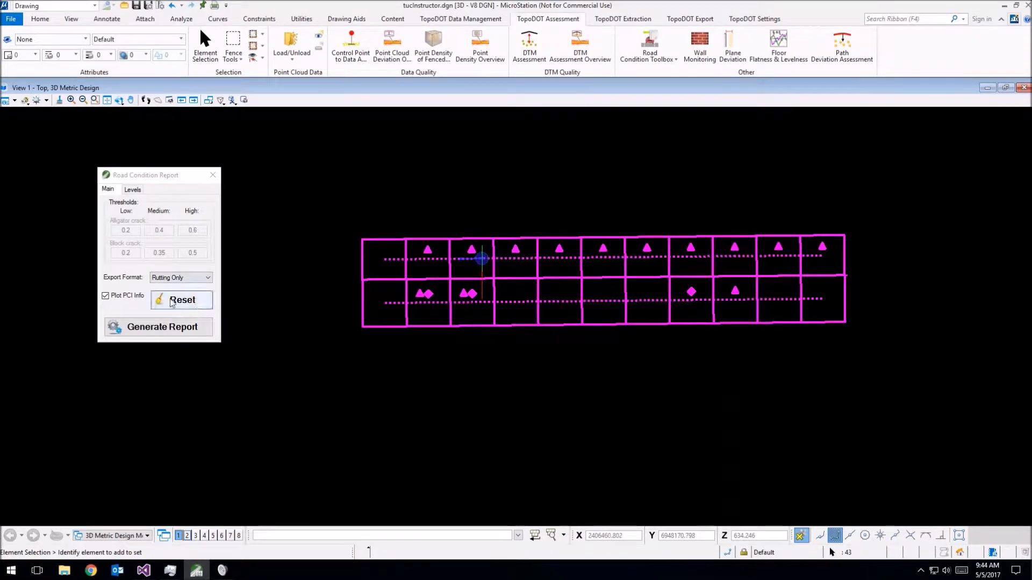
left_click(170, 277)
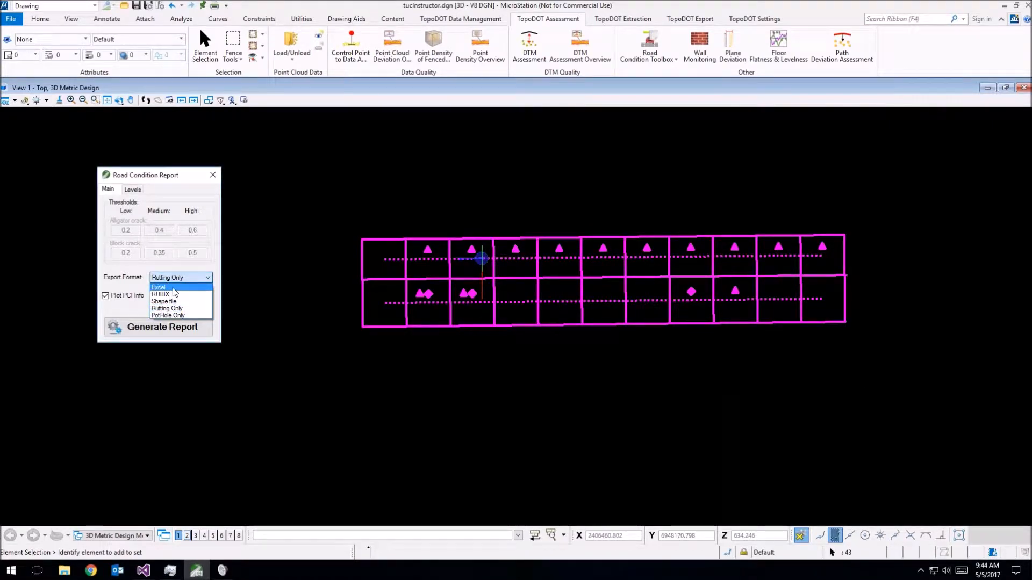
left_click(161, 288)
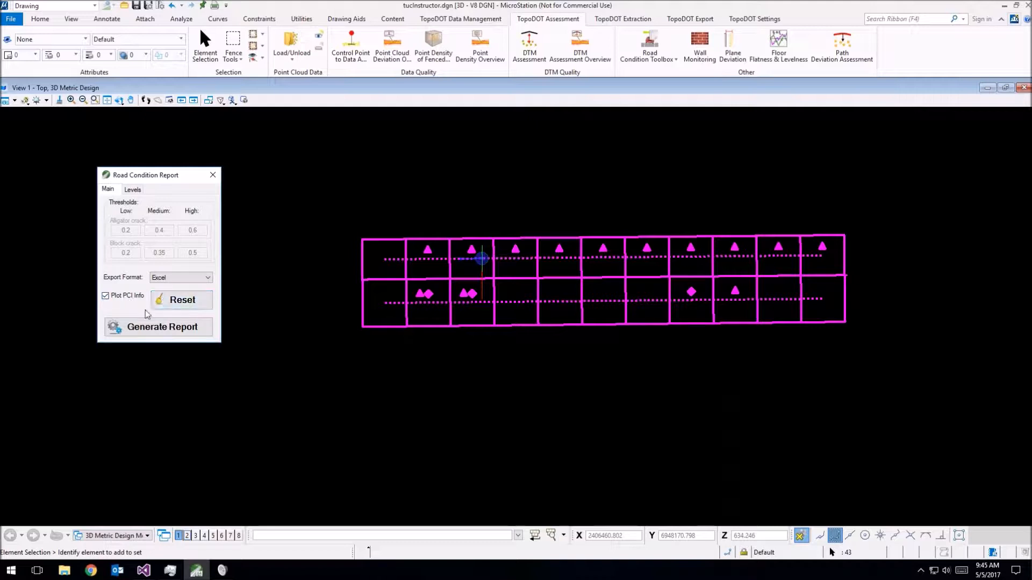
left_click(165, 328)
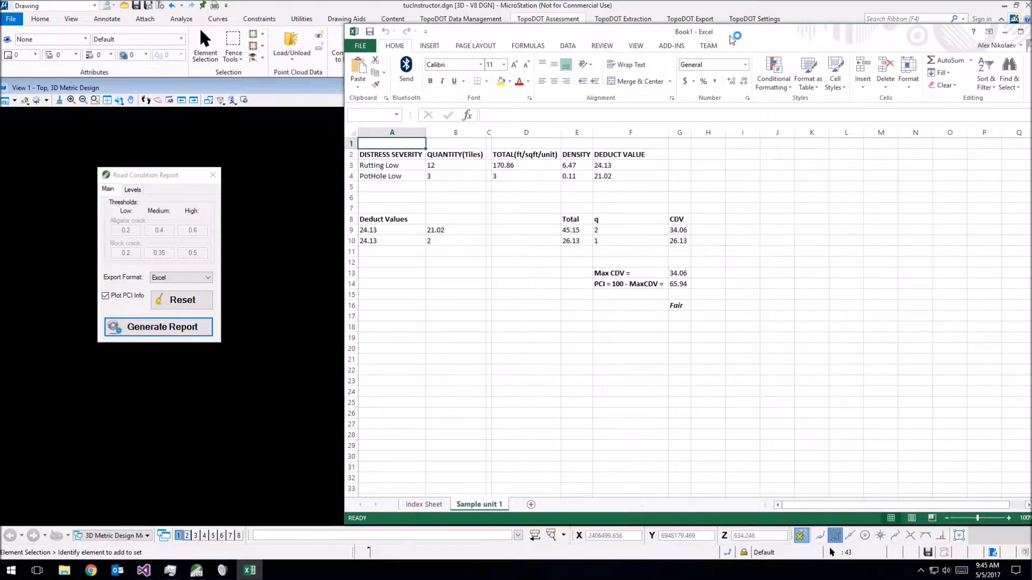
Step: Inspect the sample unit label, its colored rating marker and the values plotted in the road blocks
left_click_drag(162, 177, 70, 138)
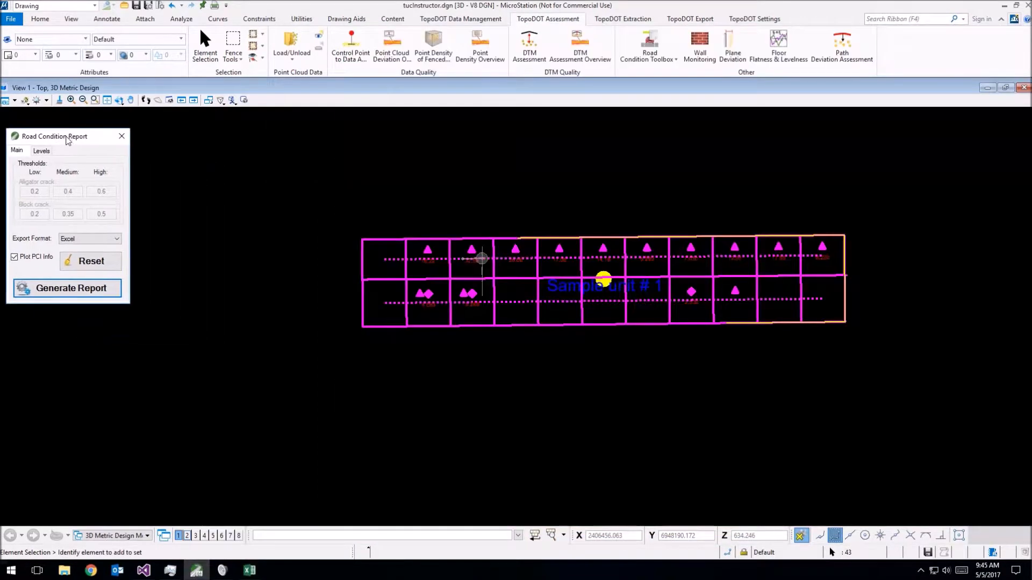
left_click(302, 328)
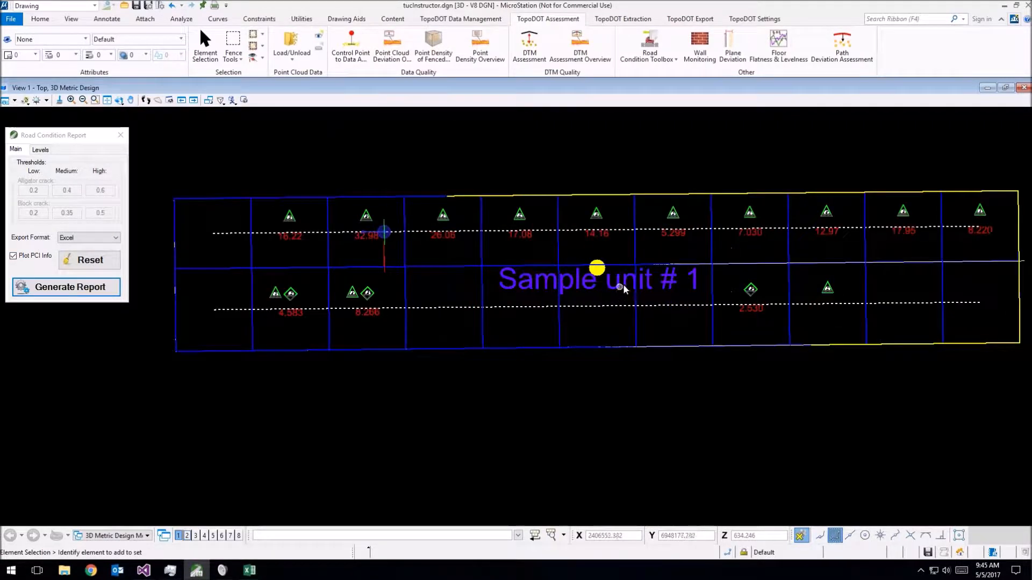
scroll(607, 283, "up", 3)
left_click(585, 251)
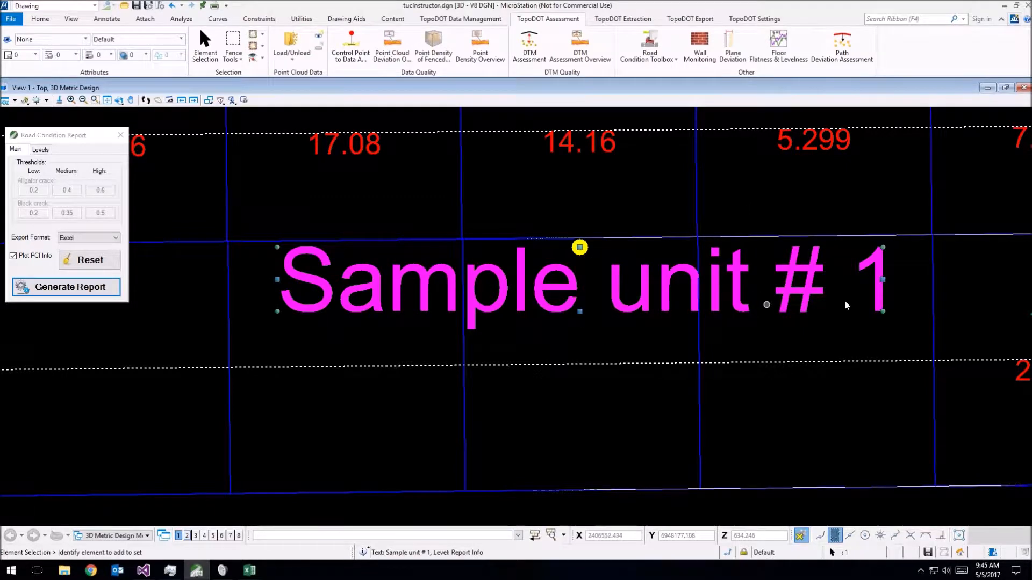
scroll(846, 299, "down", 5)
middle_click_drag(873, 302, 679, 300)
scroll(723, 293, "up", 2)
scroll(678, 286, "up", 1)
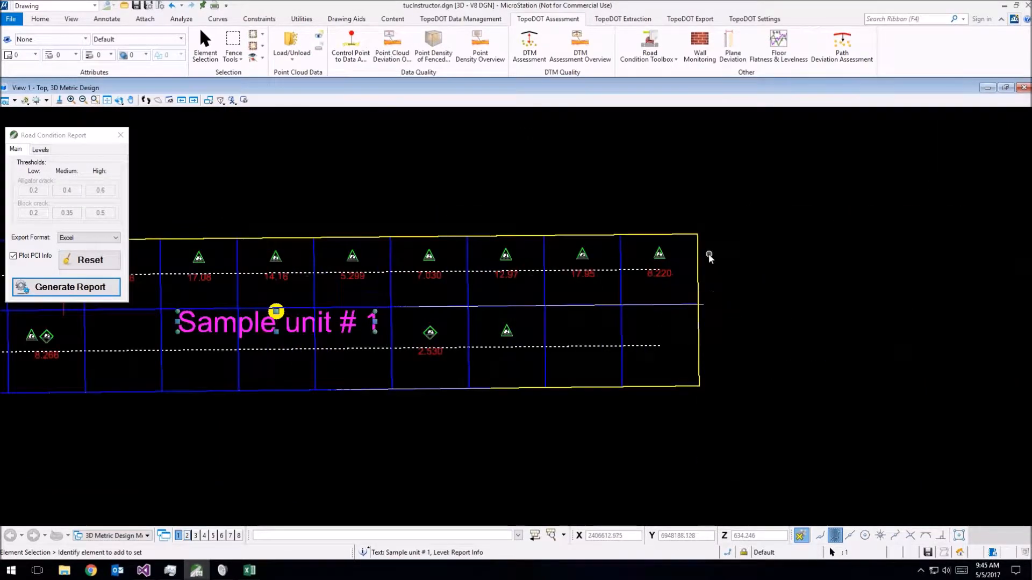
Step: Examine the sample unit boundary around the road blocks and clear its selection
left_click(699, 256)
middle_click_drag(471, 342, 724, 342)
scroll(722, 342, "down", 1)
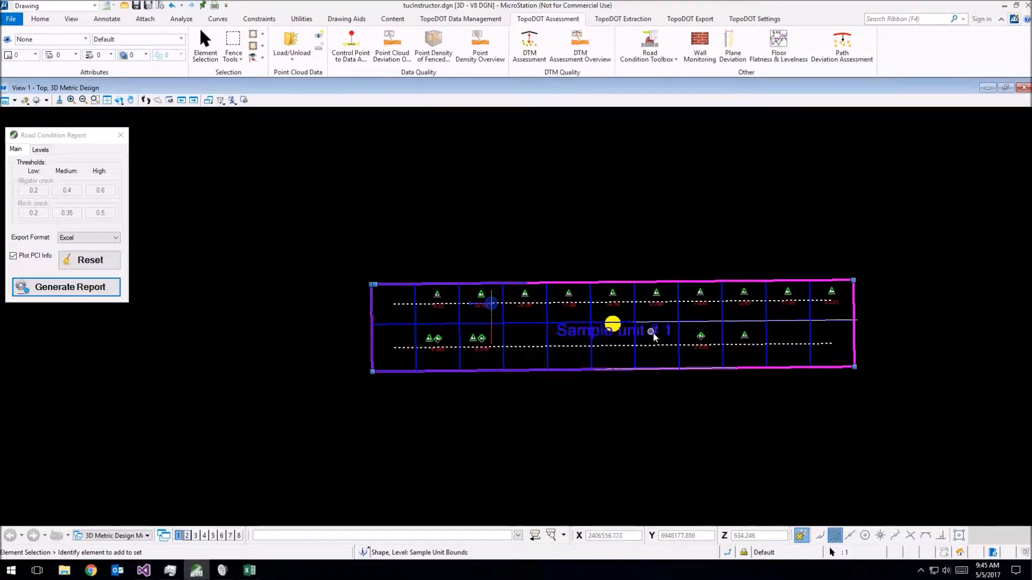
scroll(945, 334, "down", 3)
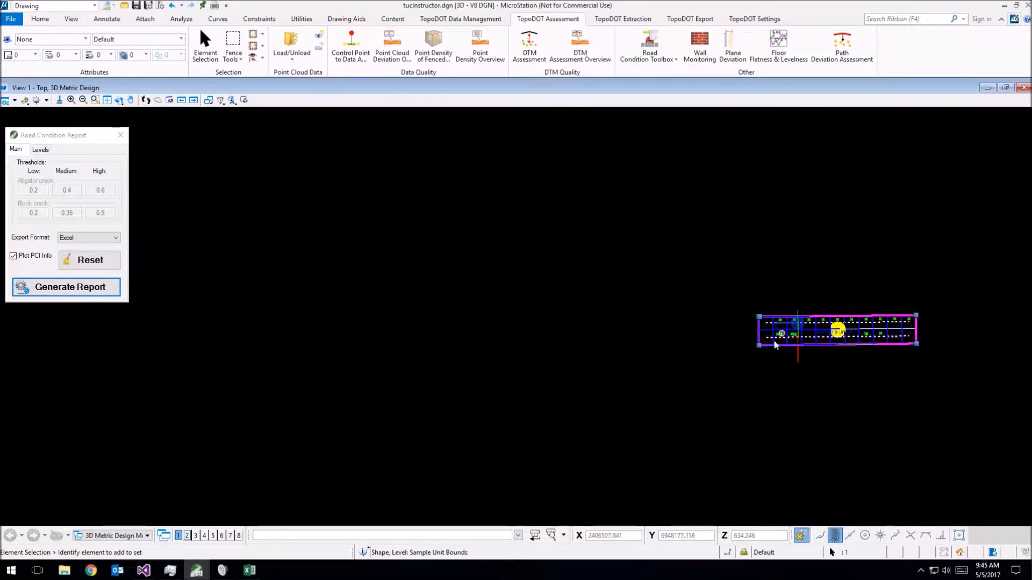
scroll(838, 343, "up", 4)
middle_click_drag(863, 357, 569, 347)
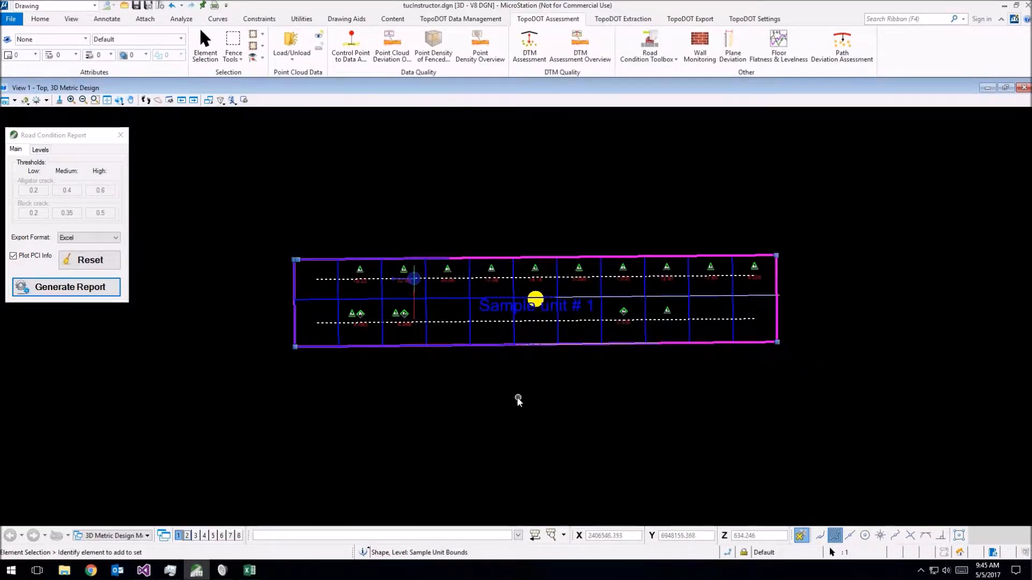
middle_click_drag(518, 400, 580, 375)
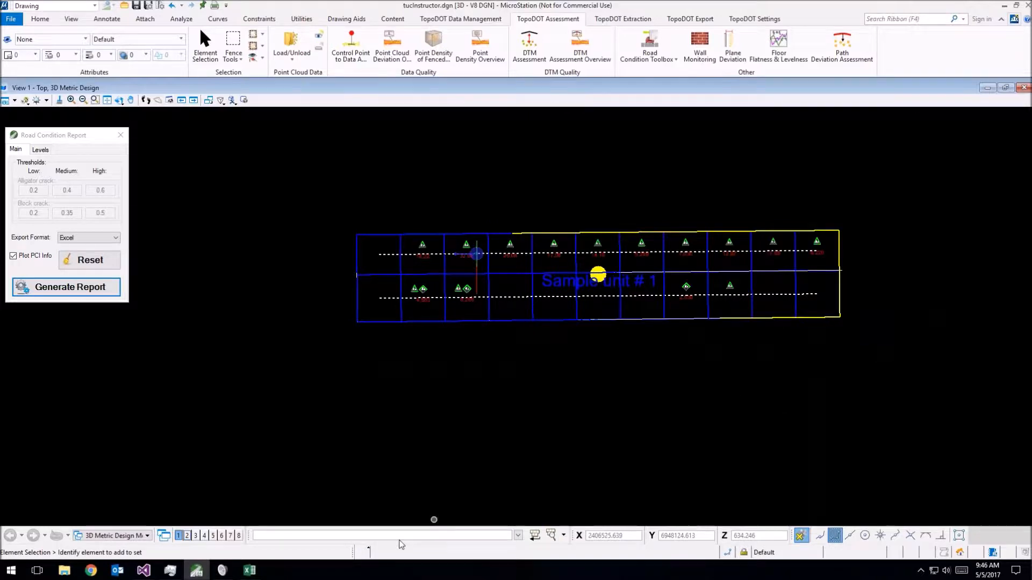
Step: Switch to the Excel report and arrange its window beside the road blocks for side-by-side comparison
left_click(240, 577)
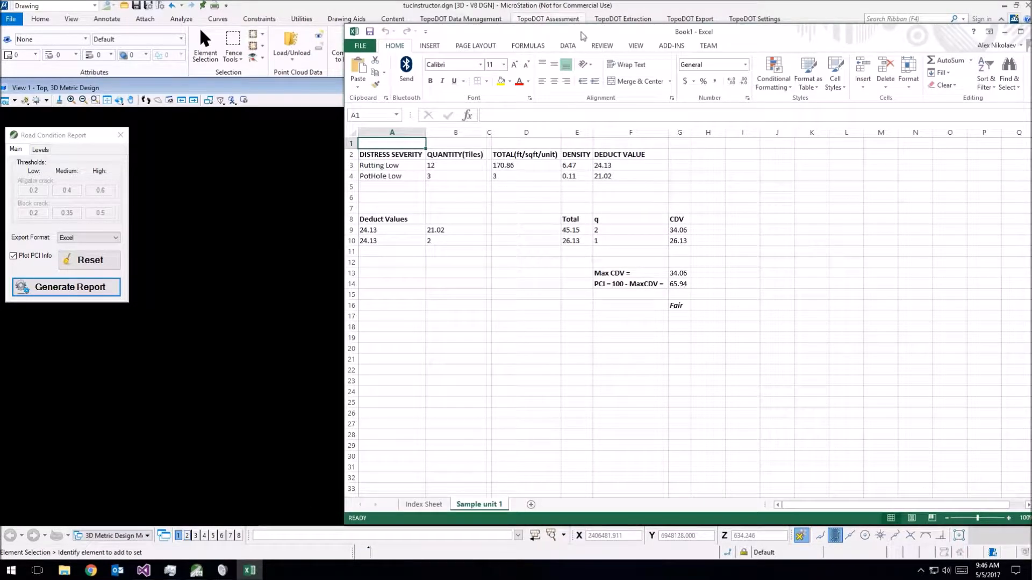
left_click_drag(567, 37, 718, 98)
left_click(361, 347)
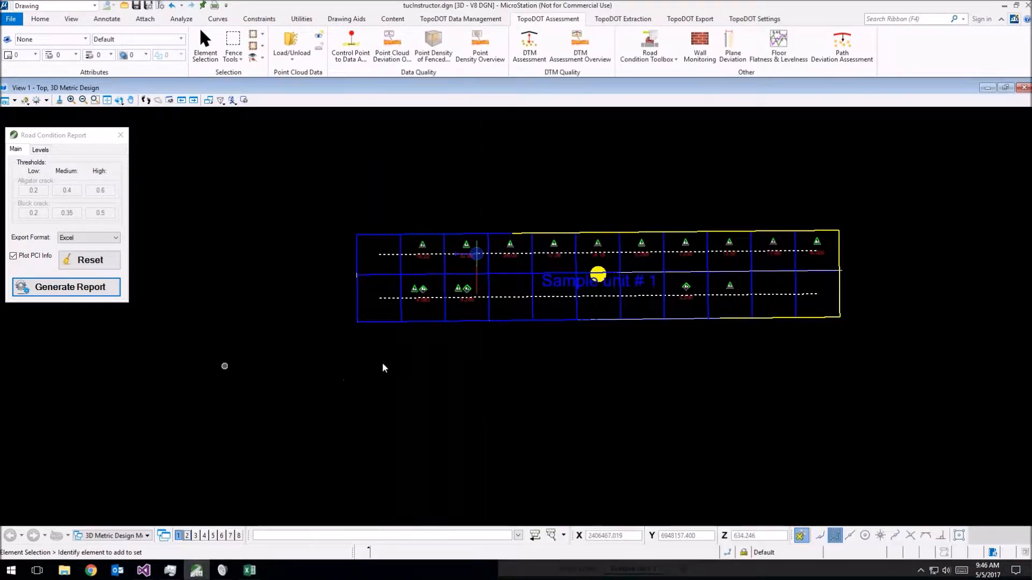
middle_click_drag(456, 364, 348, 361)
mouse_move(435, 341)
middle_mouse_down()
mouse_move(317, 394)
mouse_move(193, 430)
mouse_move(197, 421)
middle_mouse_up()
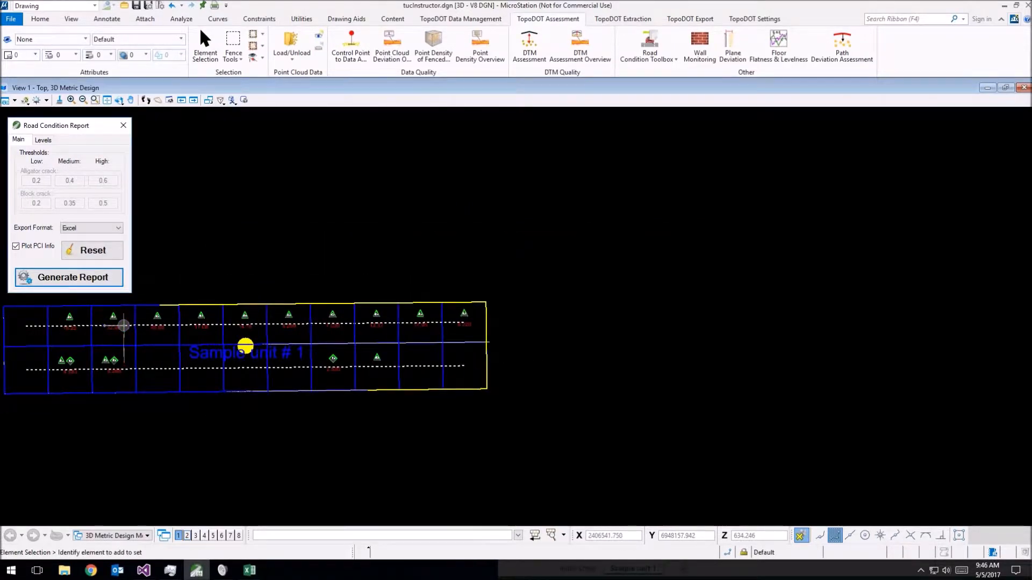
left_click(251, 571)
left_click_drag(740, 98, 732, 31)
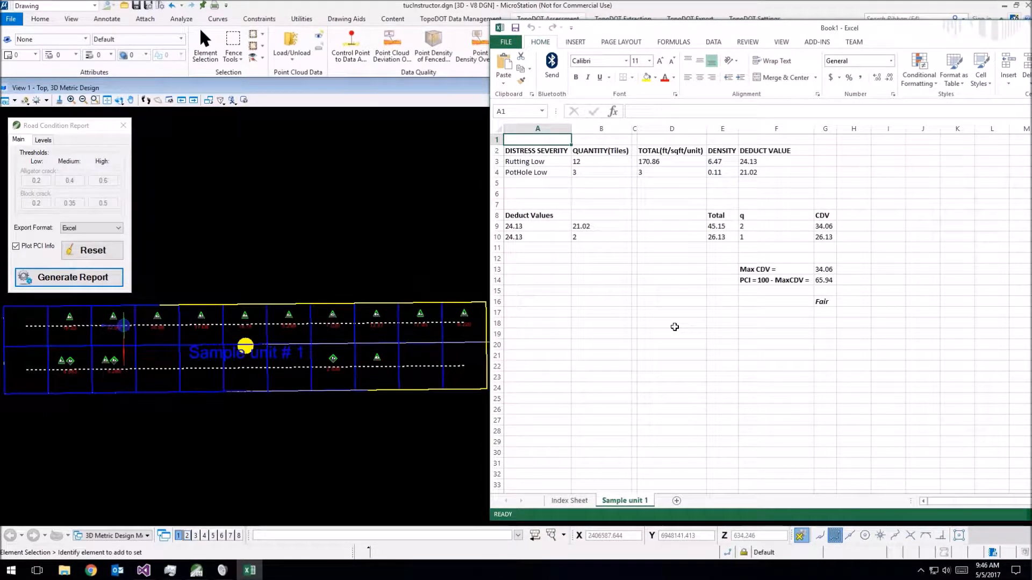
Step: Review the Rutting Low row's tile quantity and the total column in the Sample unit 1 report
left_click(542, 163)
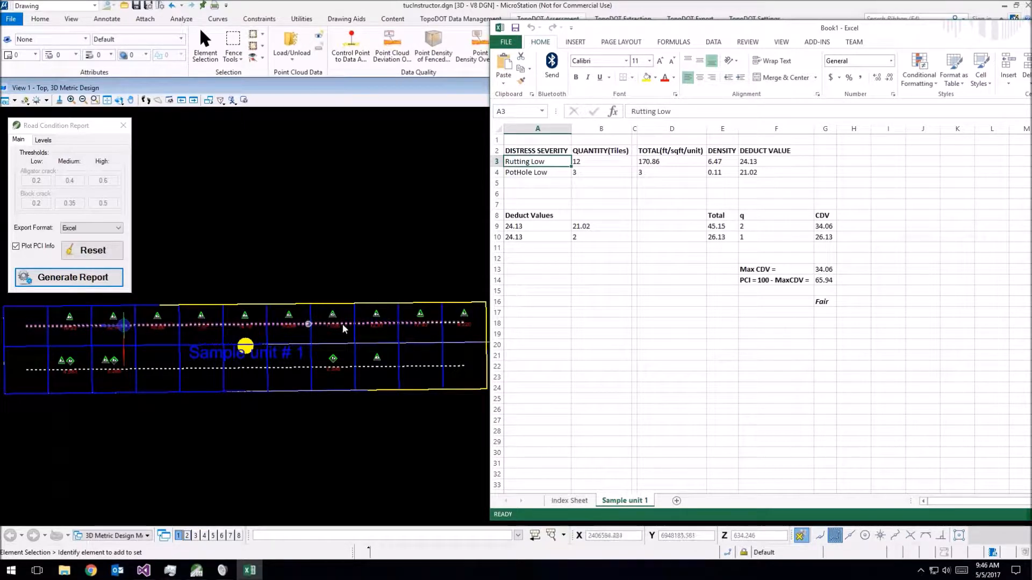
left_click(579, 163)
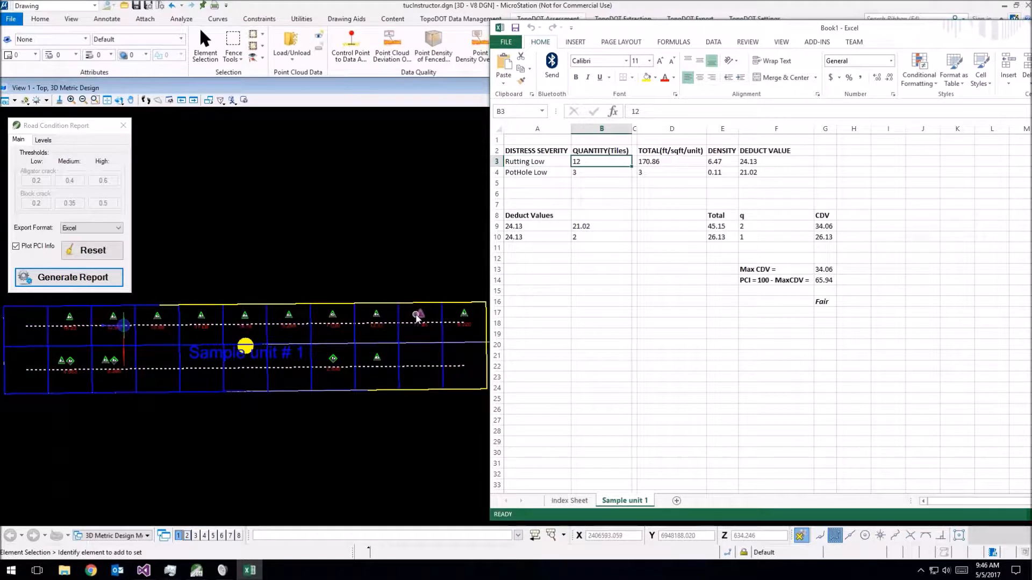
left_click(674, 161)
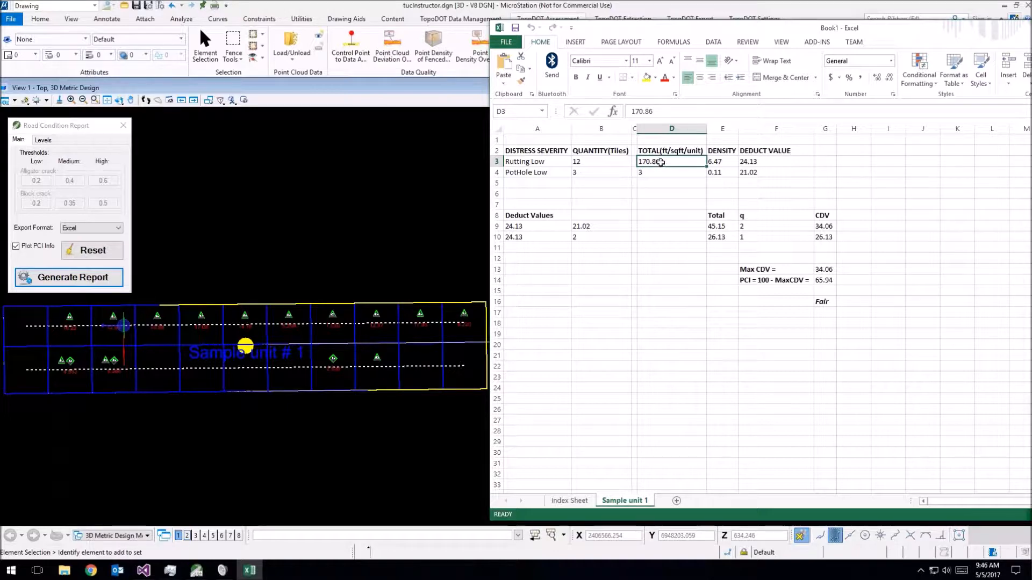
left_click(672, 129)
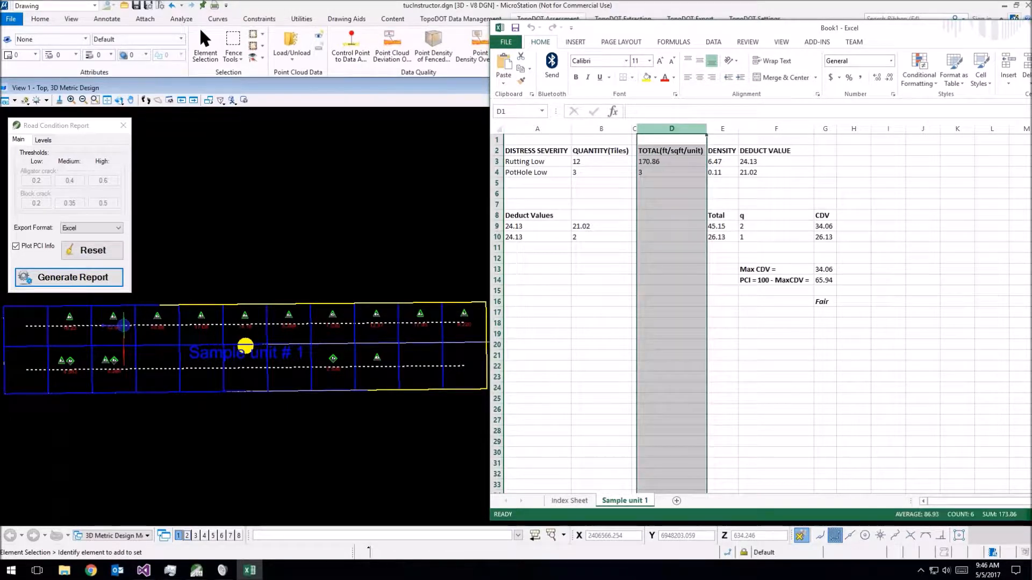
Step: Compare the Rutting Low and PotHole Low quantities and totals in the Sample unit 1 report with the road blocks
left_click(673, 172)
key("Up")
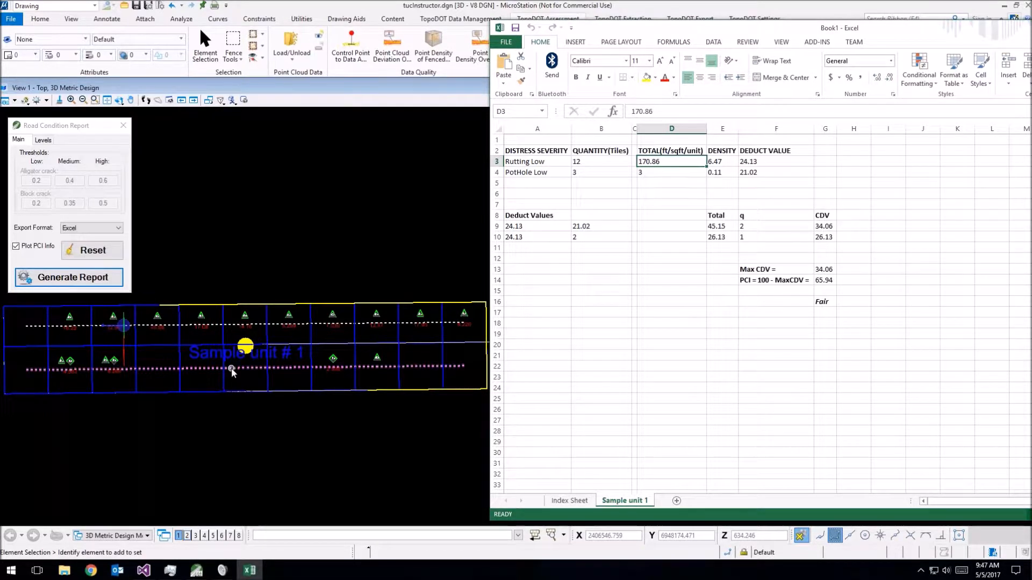
left_click(593, 173)
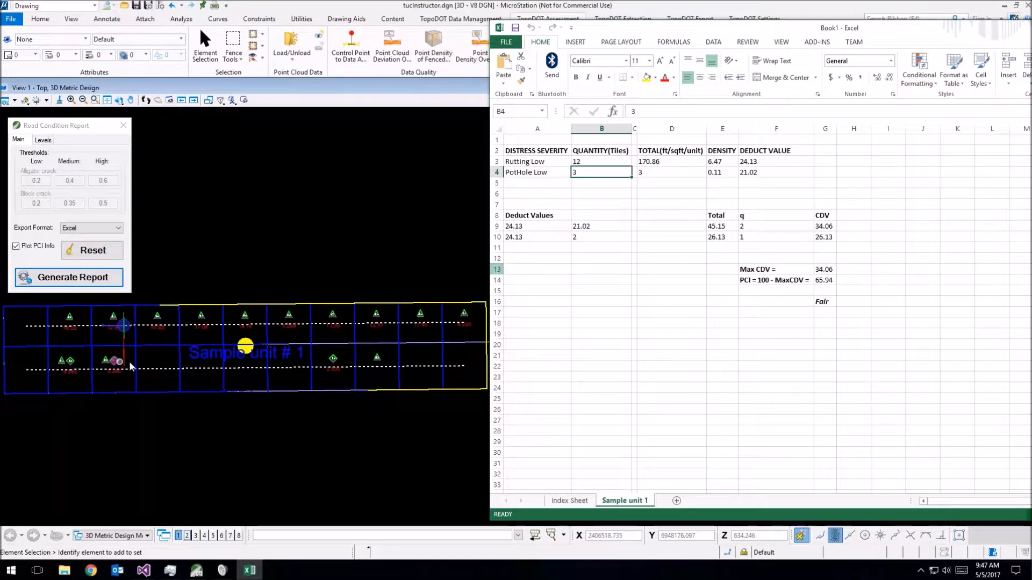
left_click(662, 173)
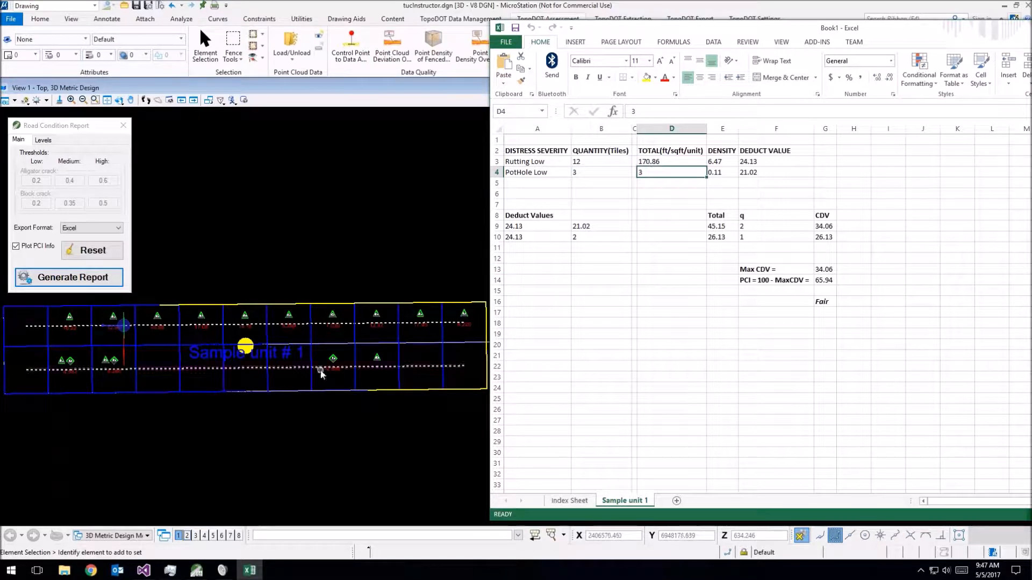
left_click(680, 163)
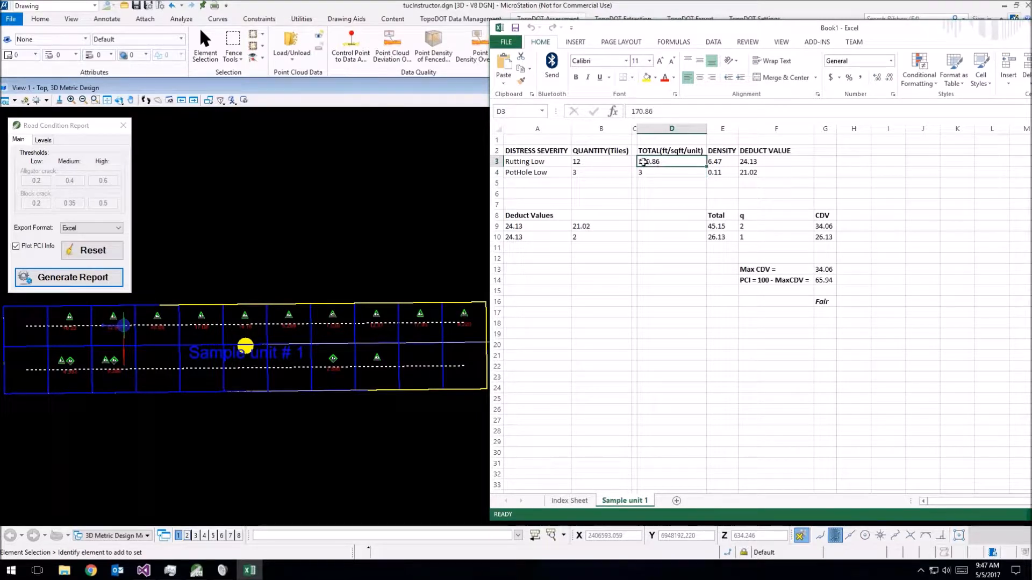
Step: Switch to the MicroStation drawing, display the point cloud over the road blocks and inspect their rutting values up close
mouse_move(166, 442)
middle_mouse_down()
mouse_move(214, 476)
mouse_move(355, 512)
middle_mouse_up()
middle_click_drag(286, 428, 295, 388)
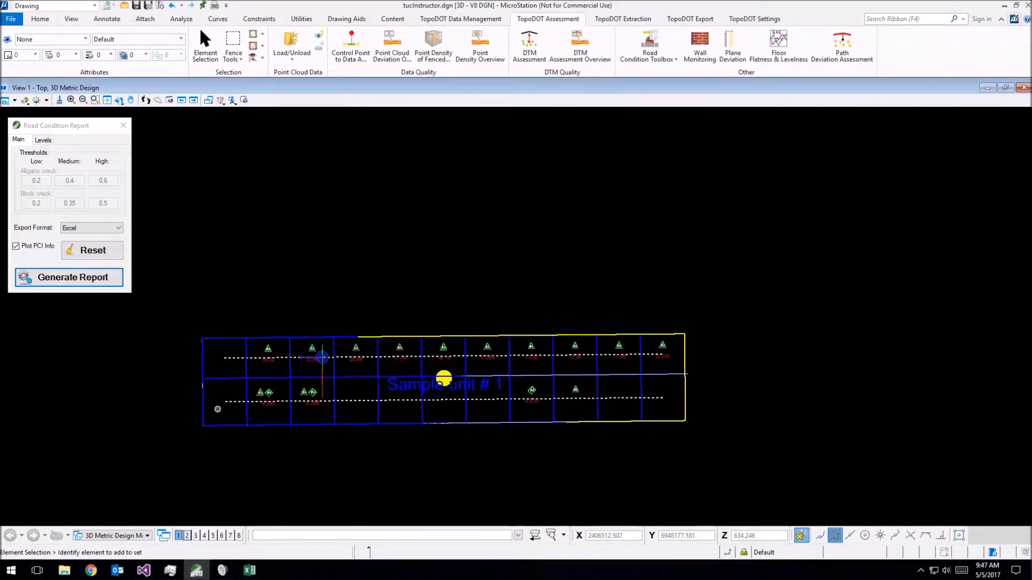
left_click(318, 34)
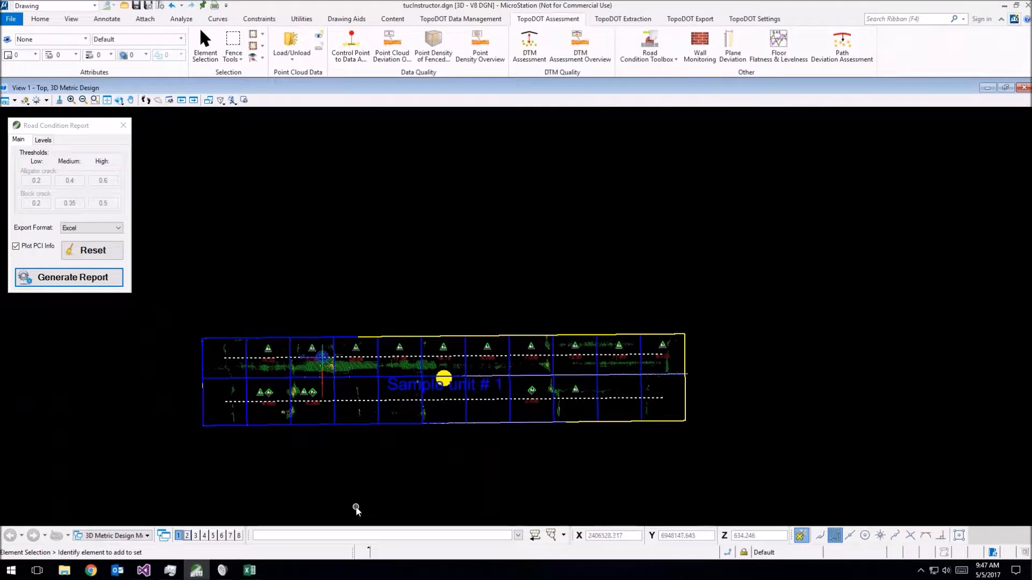
scroll(282, 389, "up", 5)
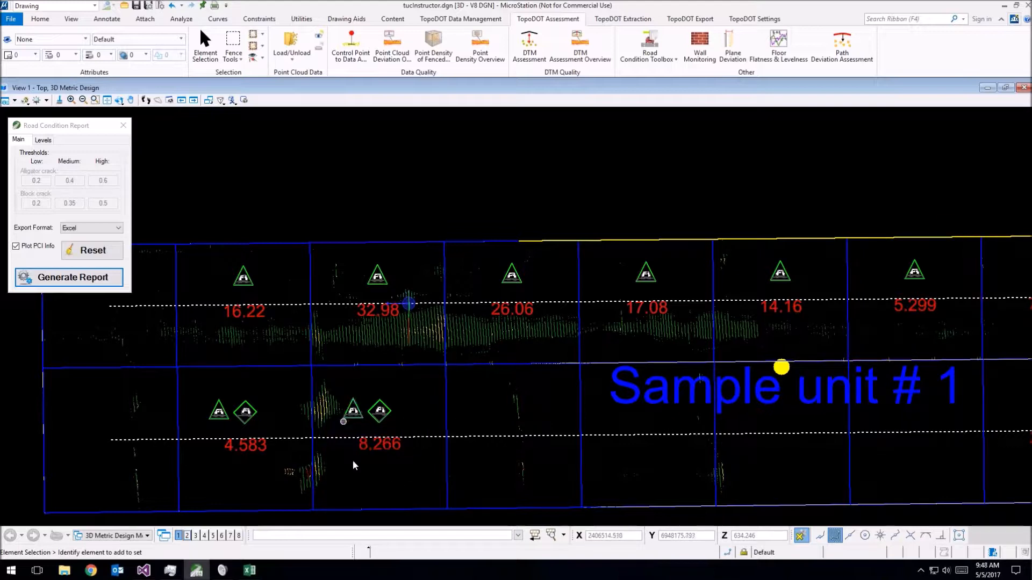
scroll(449, 376, "up", 2)
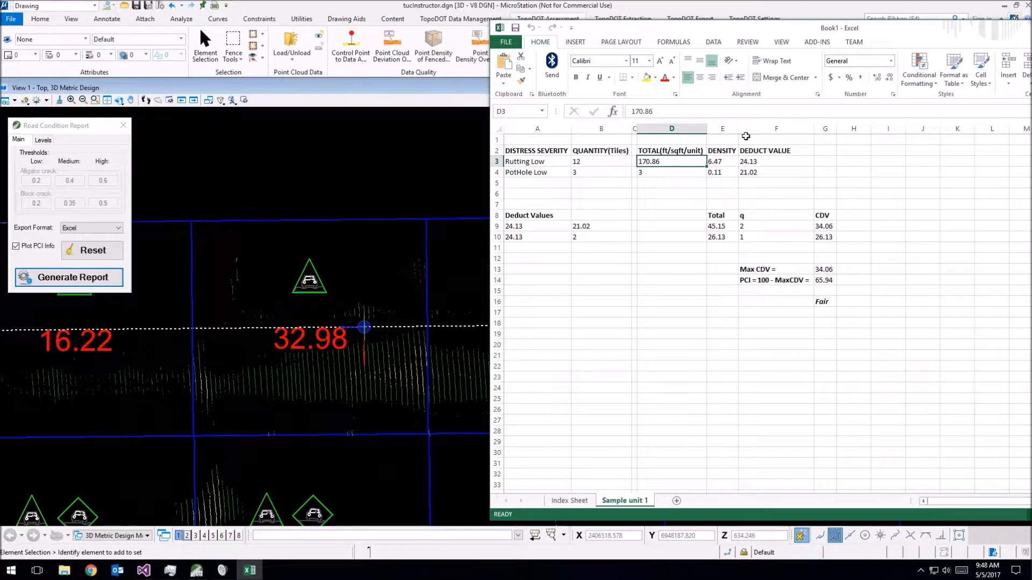
Step: Review the Rutting Low row's total, density and deduct value in the Sample unit 1 report
left_click(722, 161)
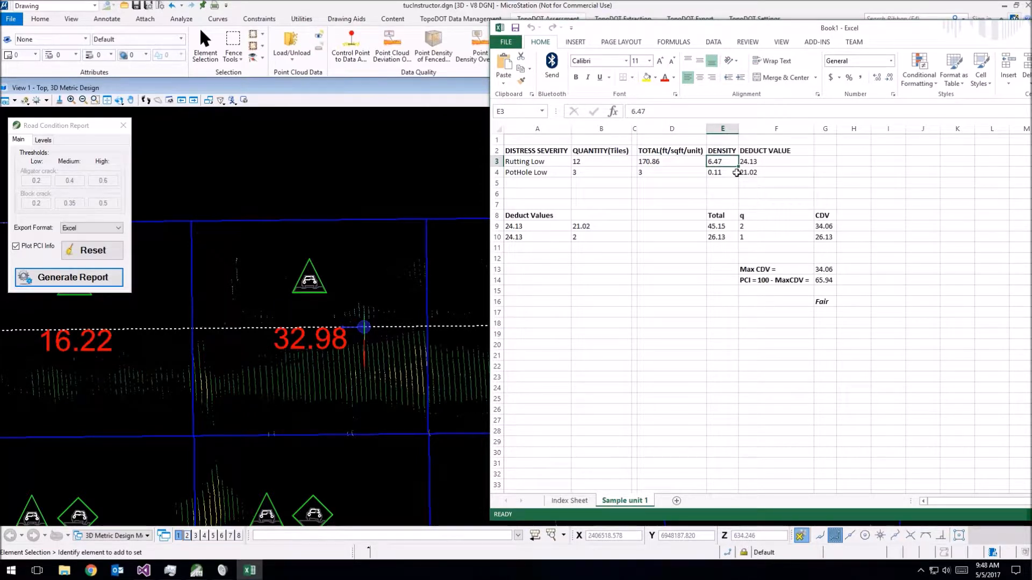
left_click(658, 162)
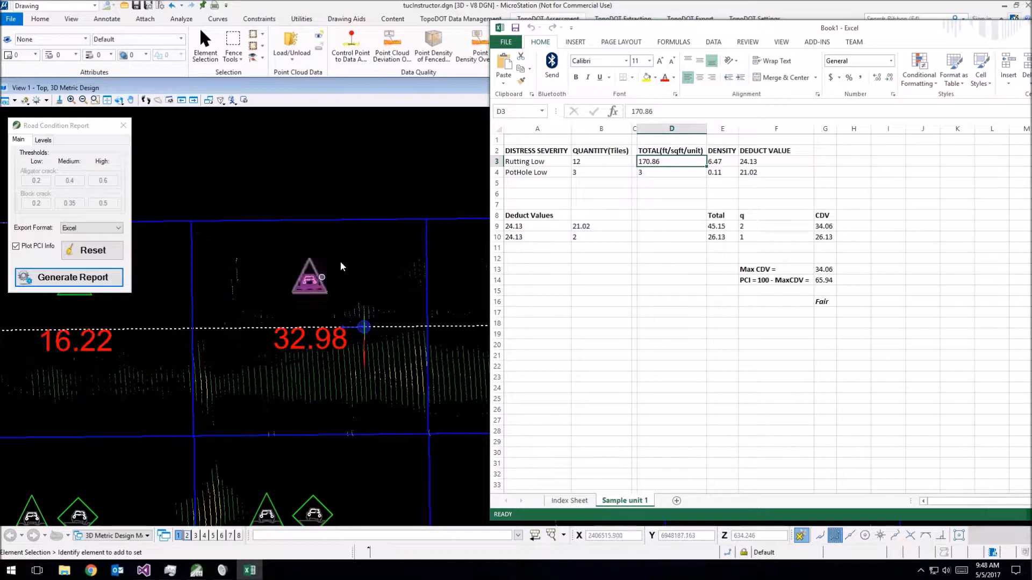
scroll(338, 290, "down", 1)
scroll(779, 192, "up", 1)
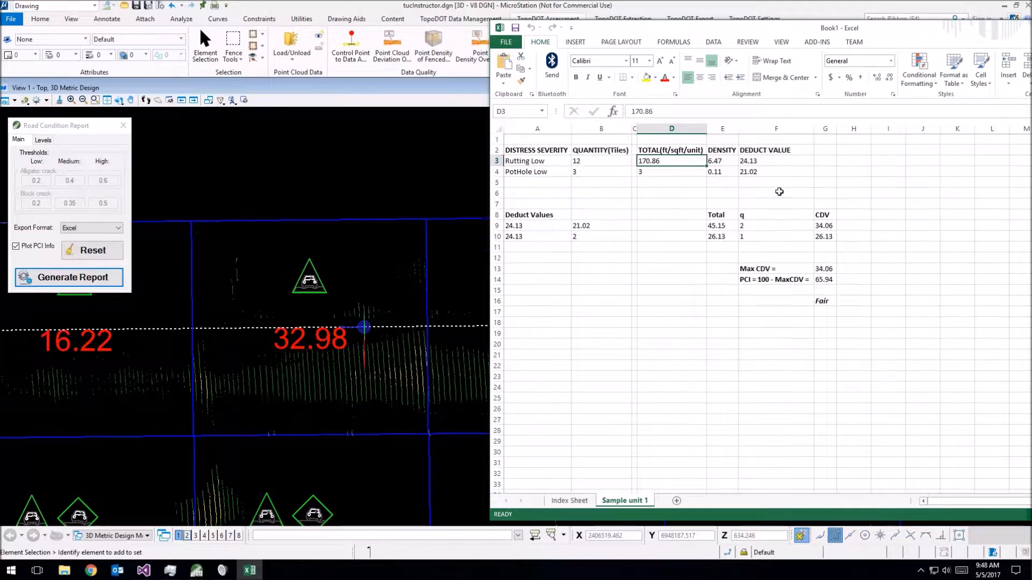
key("Right")
key("Right")
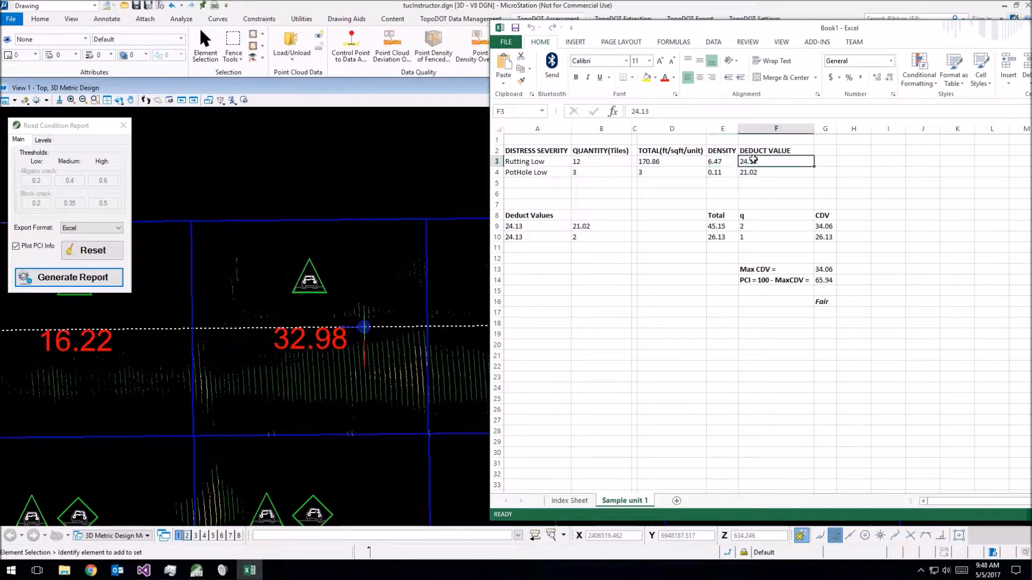
left_click(723, 162)
left_click(747, 161)
Step: Review the deduct value iterations, their CDV column and the resulting PCI of Sample unit 1
left_click_drag(556, 230, 838, 237)
left_click(790, 245)
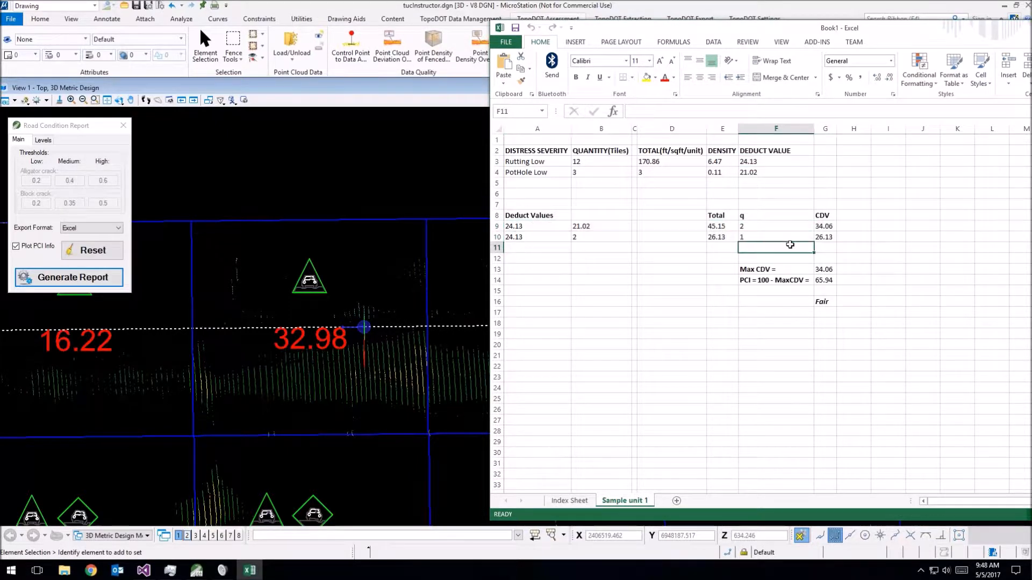
left_click_drag(552, 225, 827, 239)
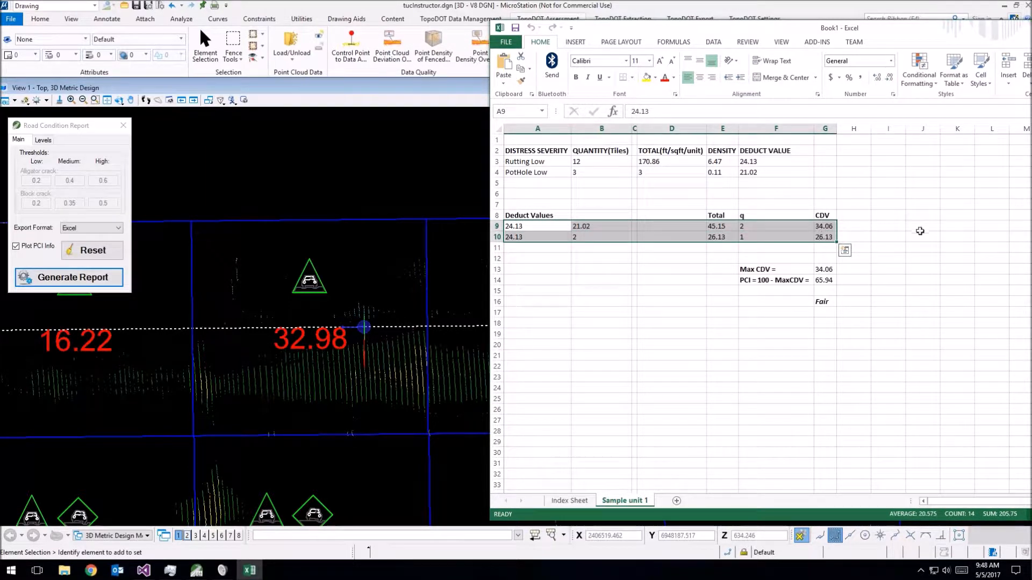
left_click(825, 226)
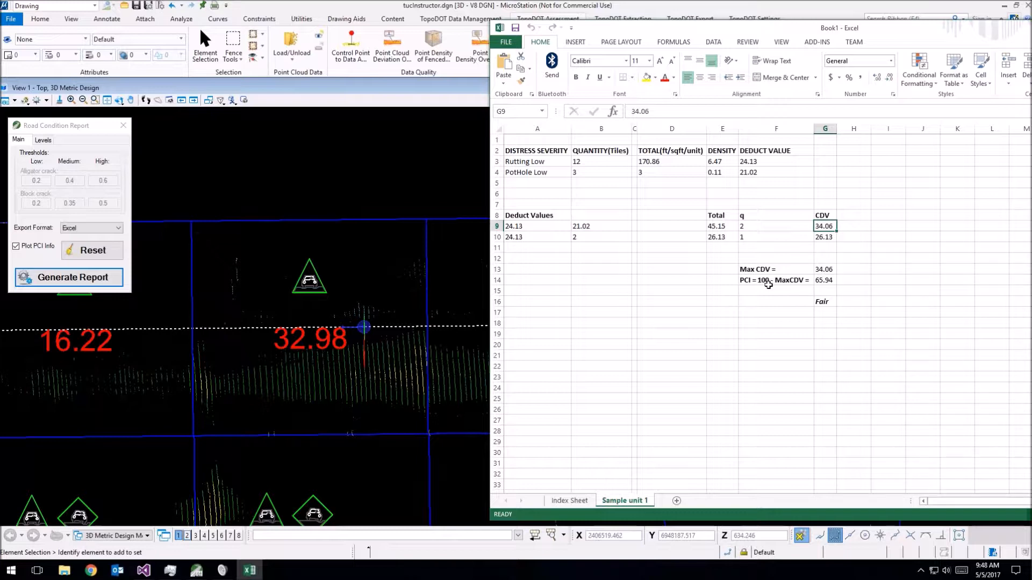
left_click(822, 280)
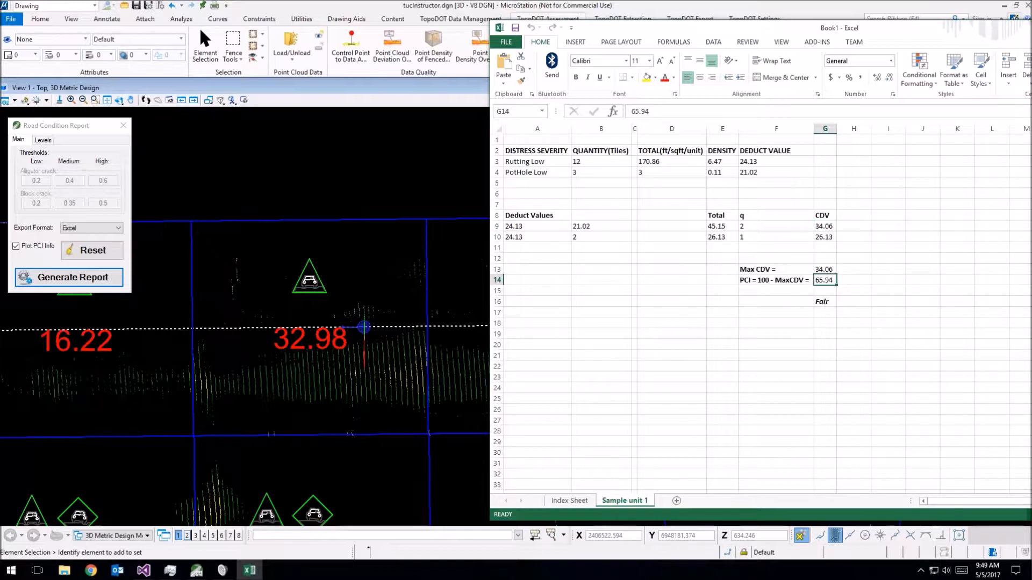
Step: Shift the Excel report window aside and bring more of the road blocks into view next to it
left_click_drag(742, 29, 802, 38)
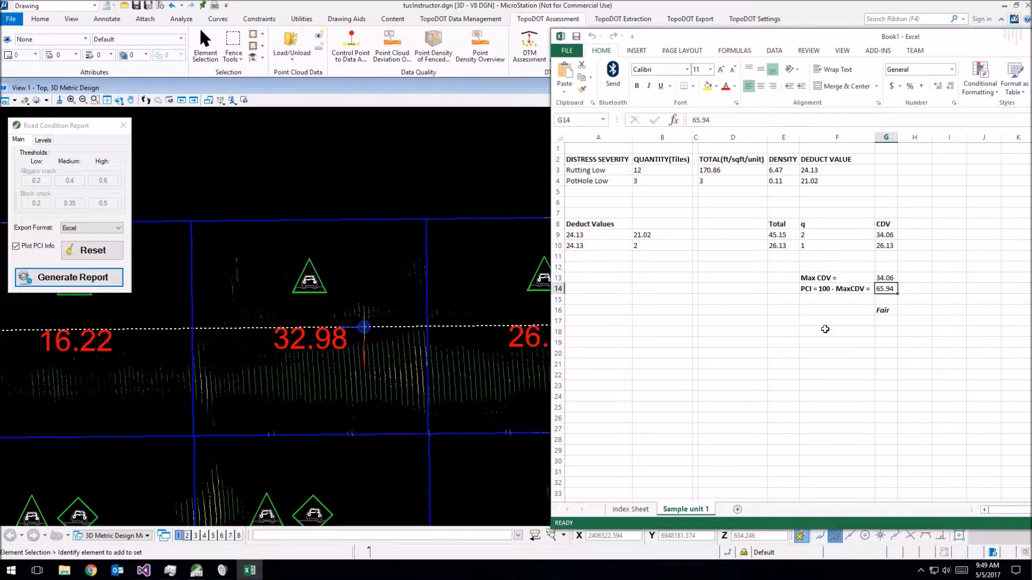
left_click(366, 363)
scroll(366, 363, "down", 2)
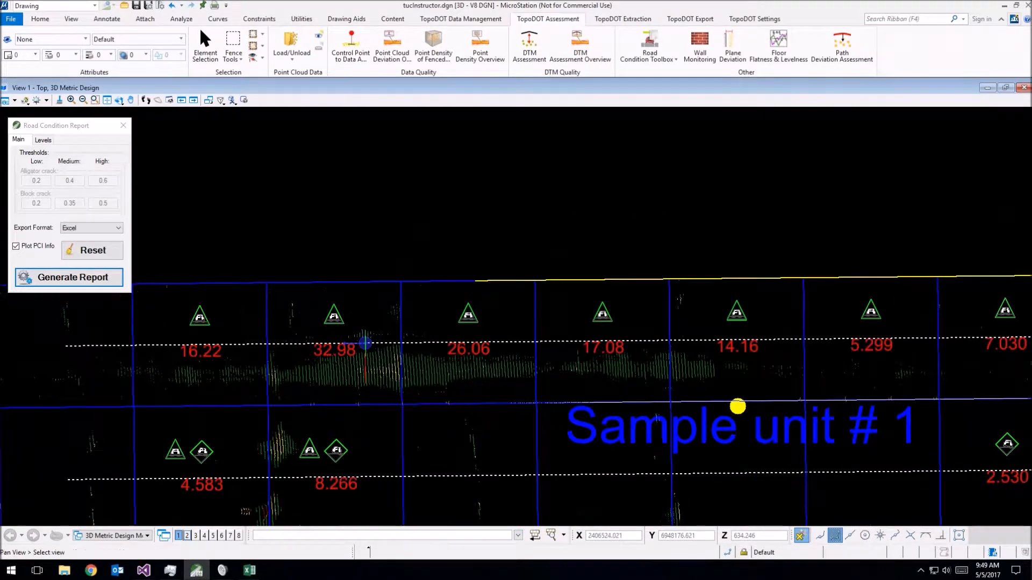
scroll(392, 406, "down", 3)
left_click(245, 574)
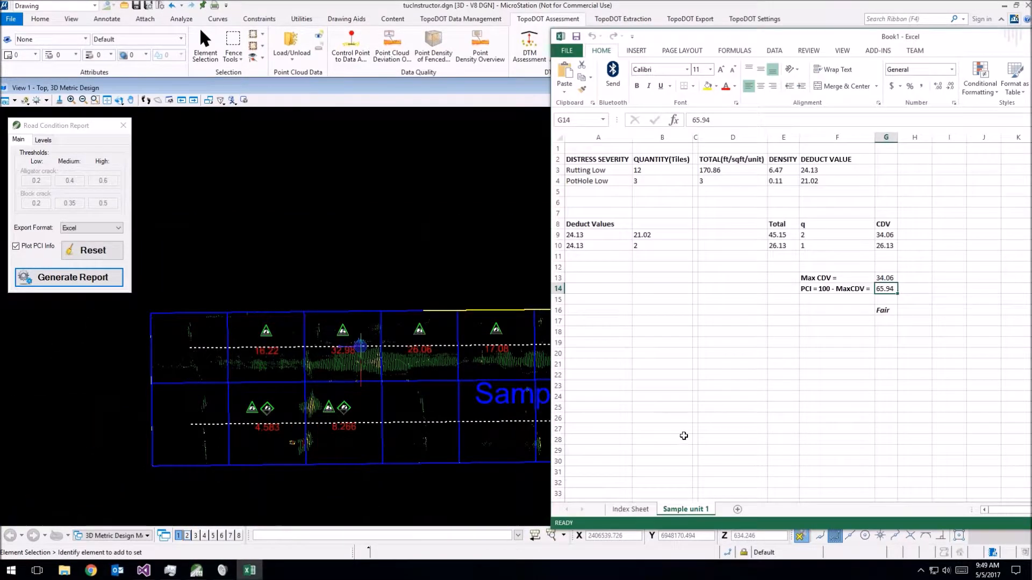
Step: Show the Index Sheet and review sample unit 1's PCI, volume below and volume above
left_click(639, 511)
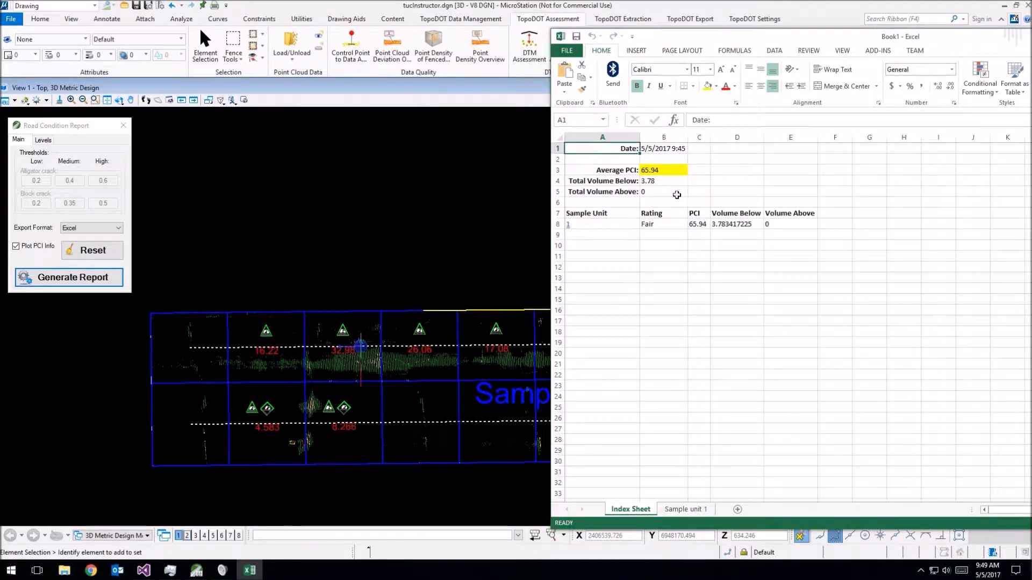
left_click(698, 225)
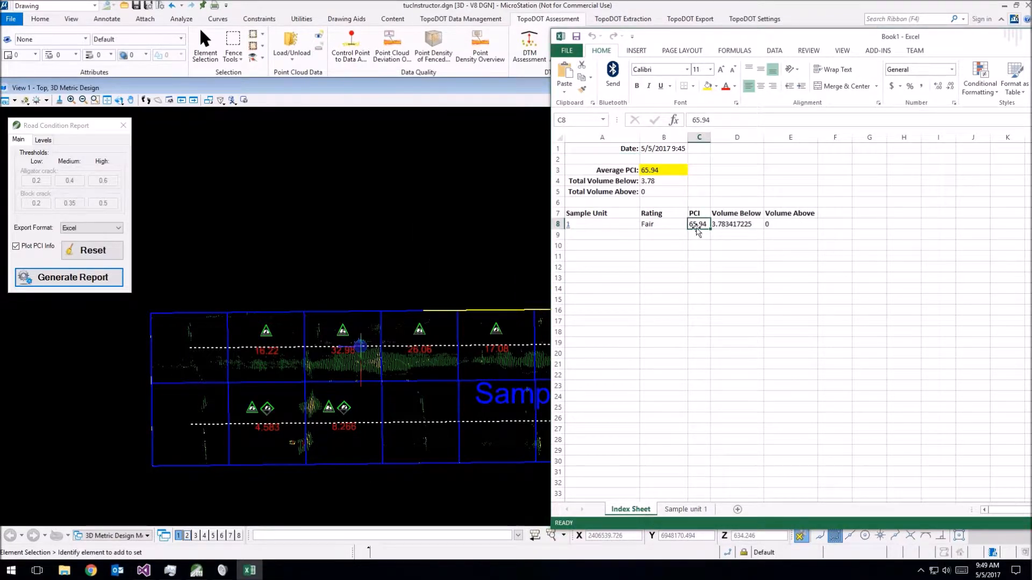
left_click(749, 226)
left_click(777, 225)
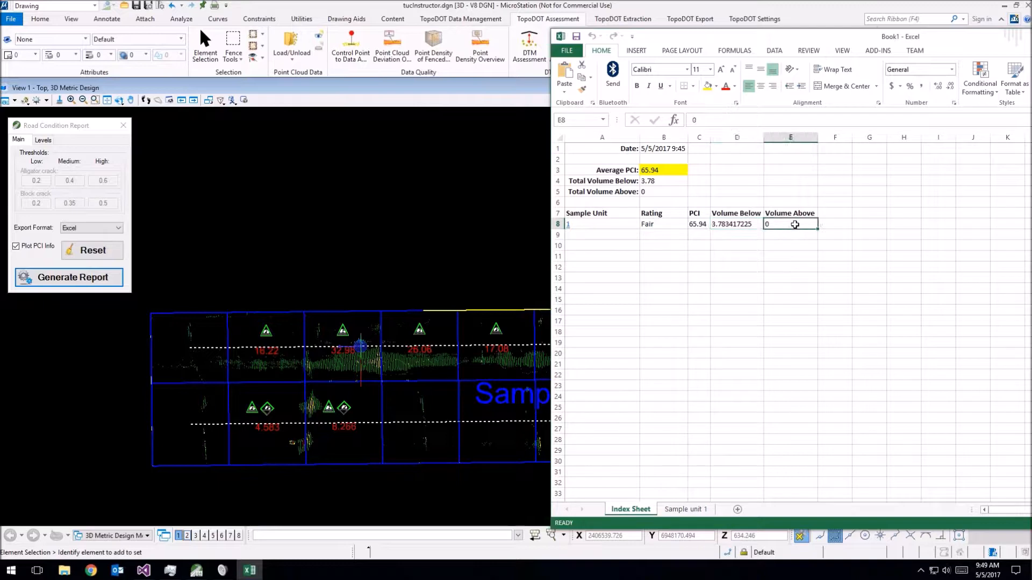
Step: Switch to the MicroStation drawing and examine the rutted and potholed road blocks that contribute to the reported volumes
left_click(418, 382)
scroll(371, 369, "down", 1)
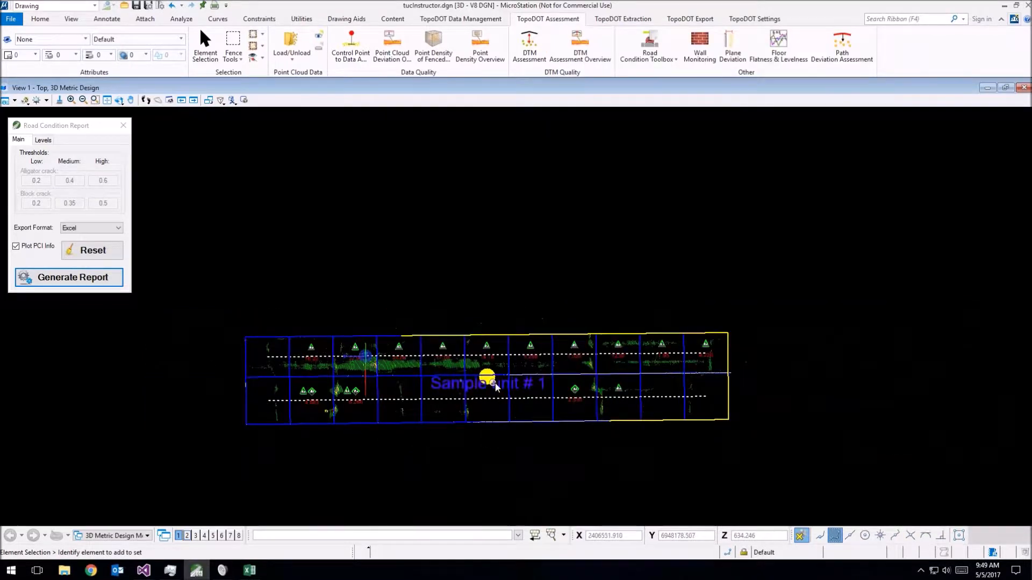
scroll(376, 363, "up", 1)
scroll(382, 359, "up", 1)
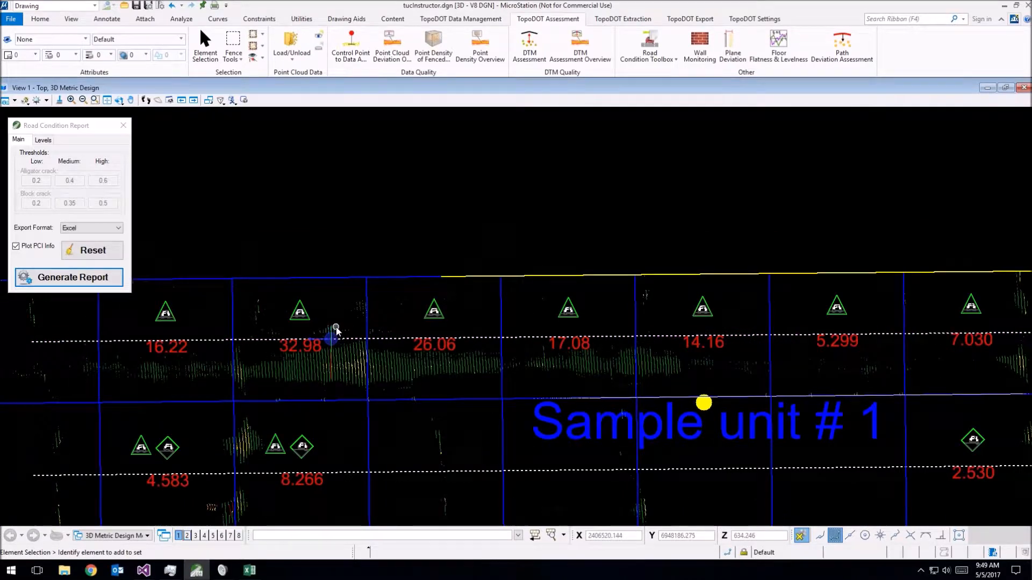
scroll(334, 331, "down", 2)
middle_click_drag(382, 373, 439, 292)
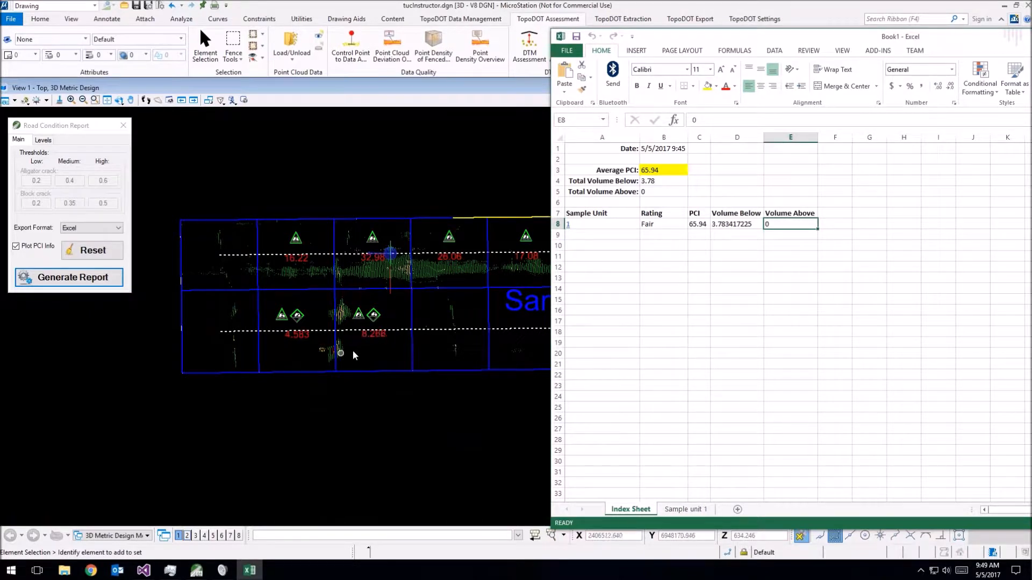
Step: Review the Index Sheet's volume below, total volumes, average PCI, sample unit link and report date
left_click(728, 227)
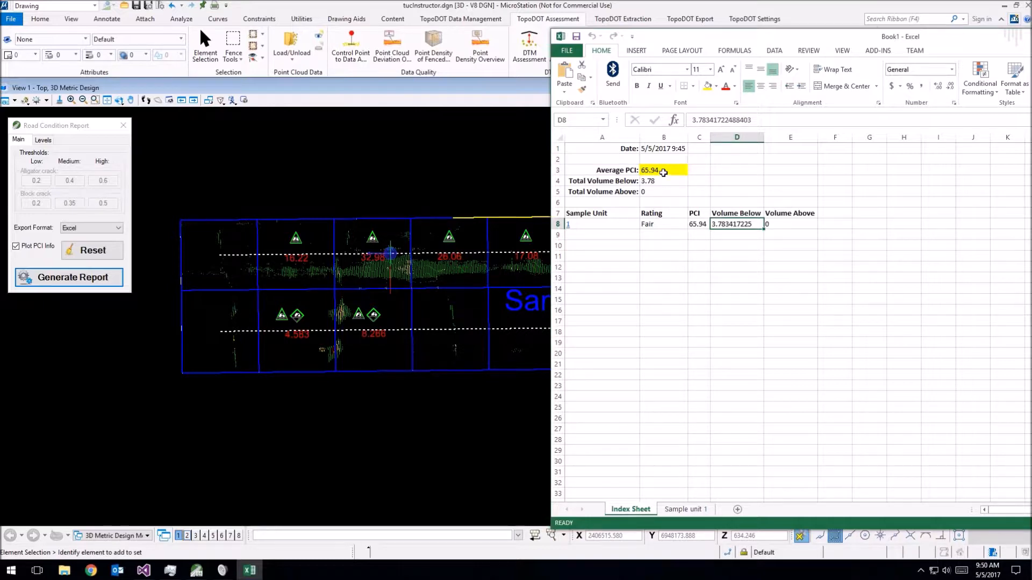
left_click(650, 182)
left_click(655, 194)
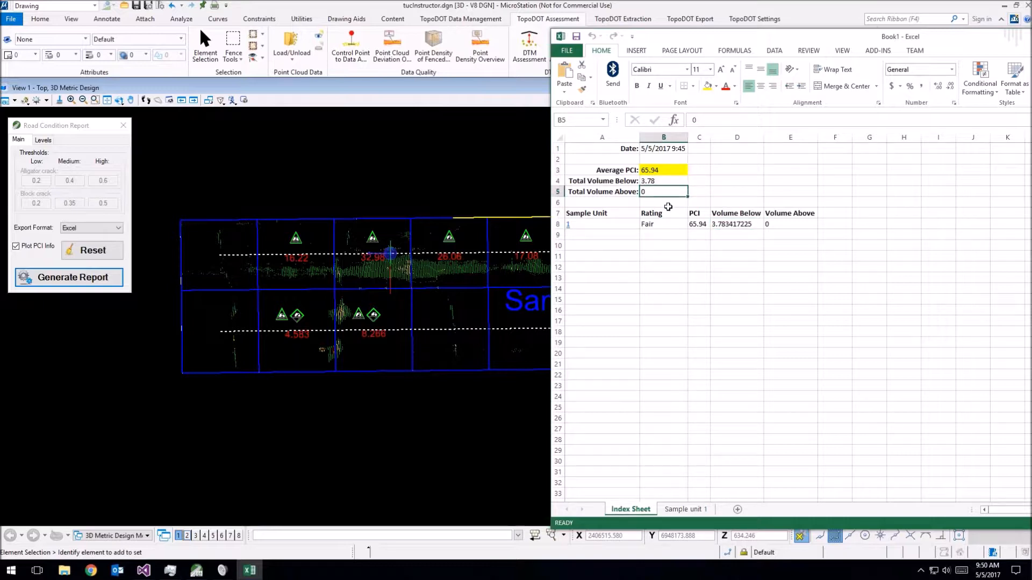
left_click(590, 225)
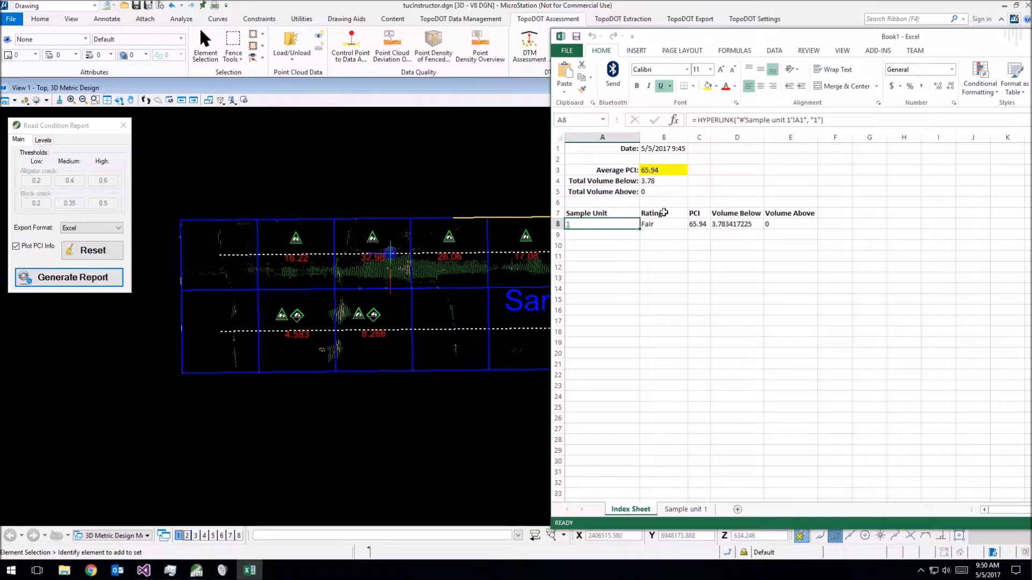
left_click_drag(660, 171, 663, 192)
left_click(663, 148)
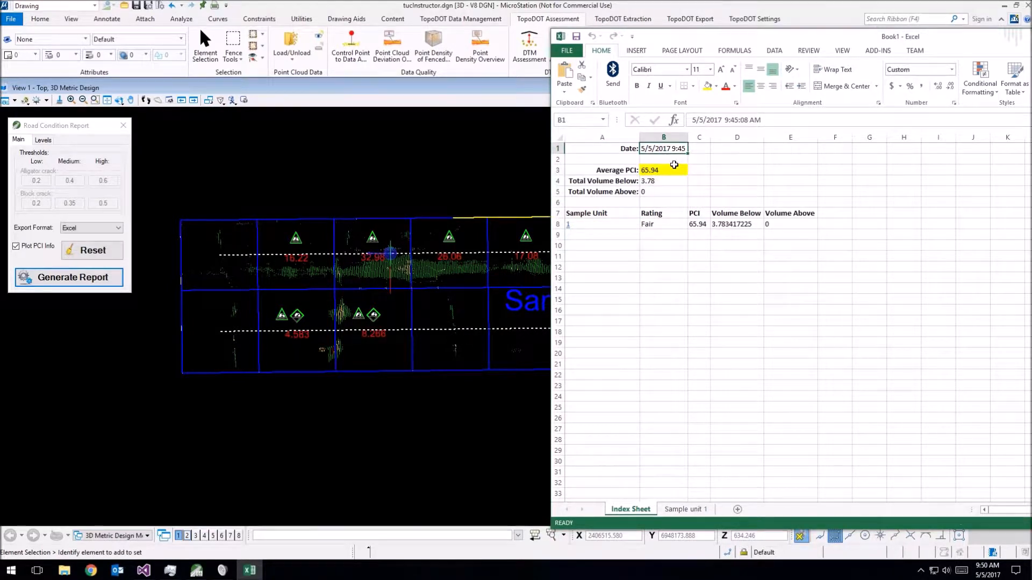
Step: Center the report window, return to the Sample unit 1 sheet and close Book1 without saving
left_click_drag(942, 40, 591, 54)
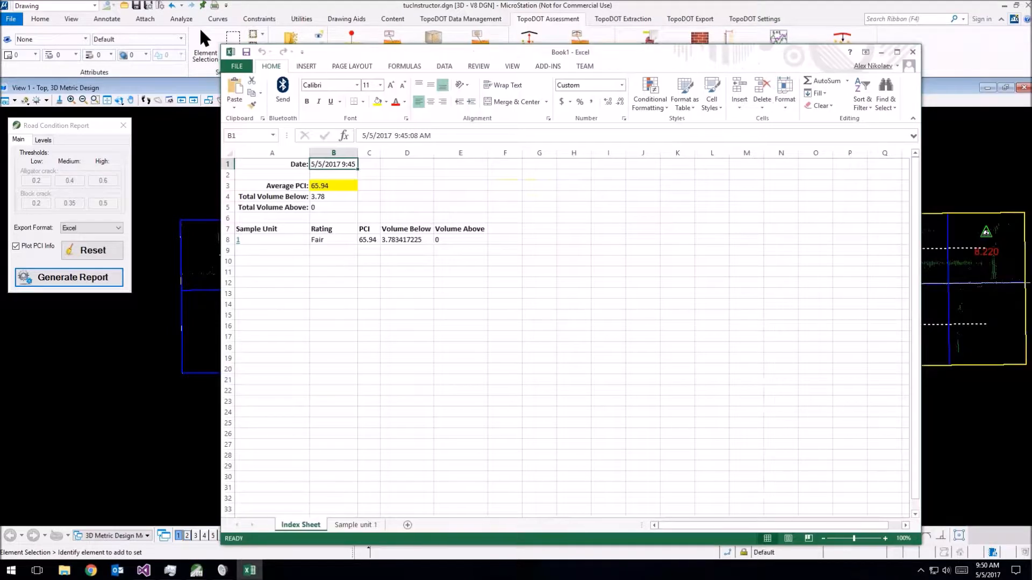
left_click(357, 525)
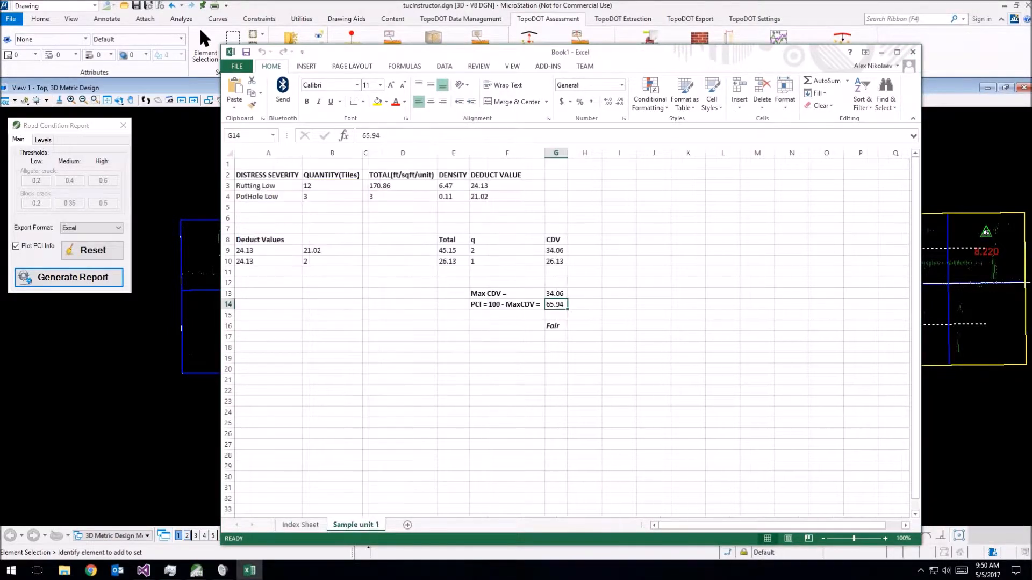
left_click(913, 51)
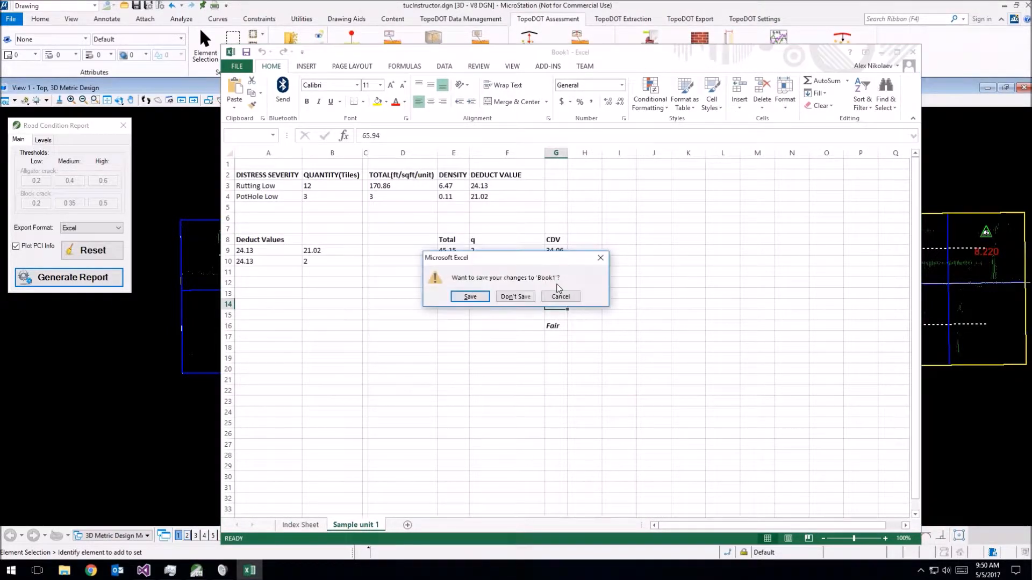
left_click(515, 297)
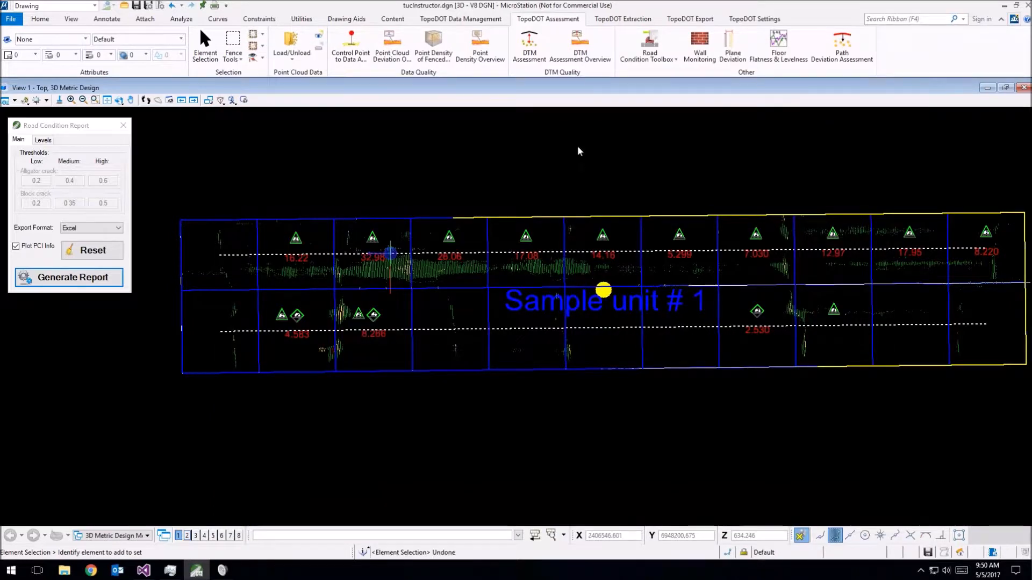
Step: Select the whole road block area and reset the PCI information plotted on the drawing
scroll(577, 146, "down", 2)
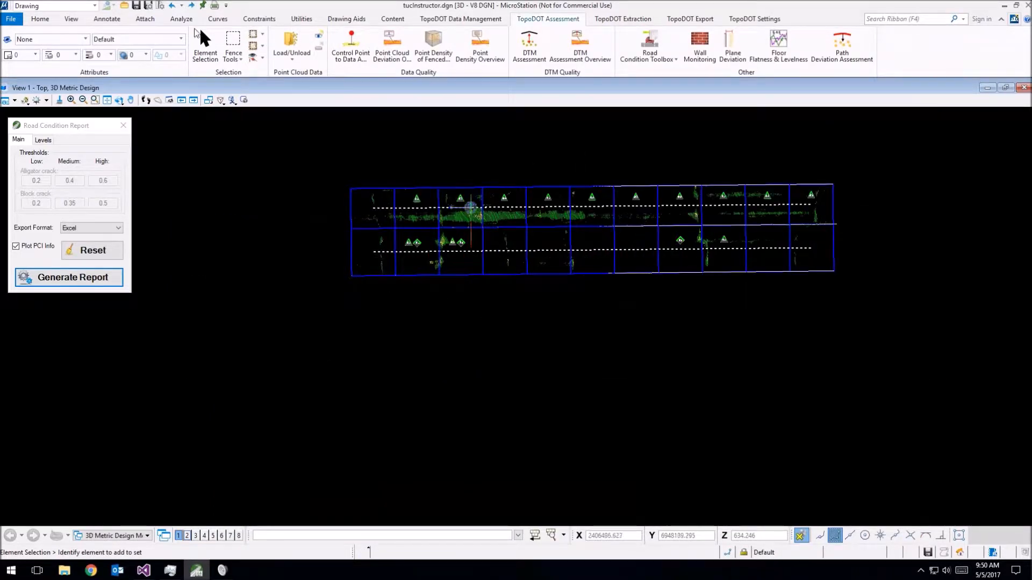
left_click_drag(317, 142, 900, 297)
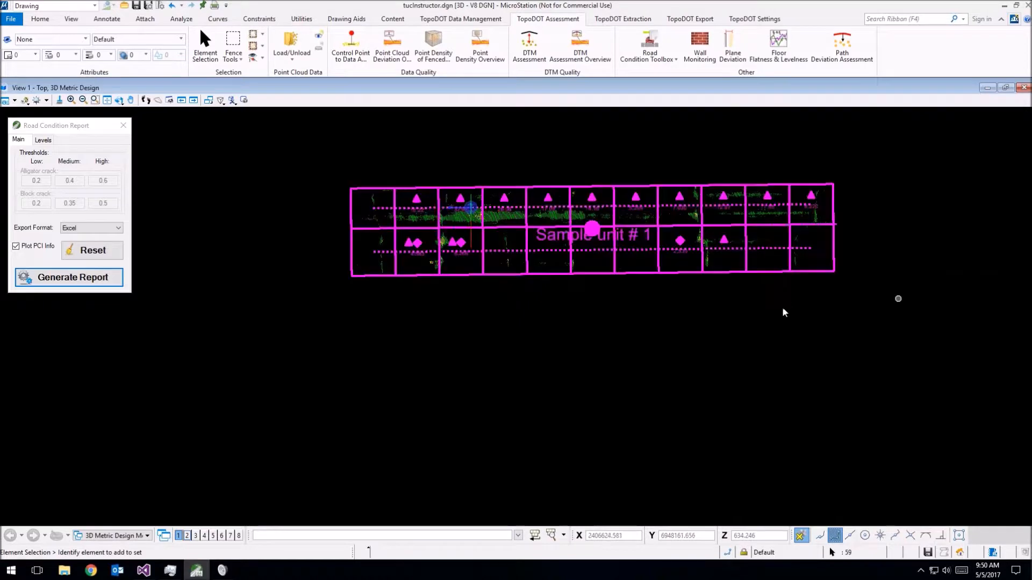
left_click(343, 159)
left_click_drag(307, 129, 906, 345)
left_click_drag(70, 126, 250, 146)
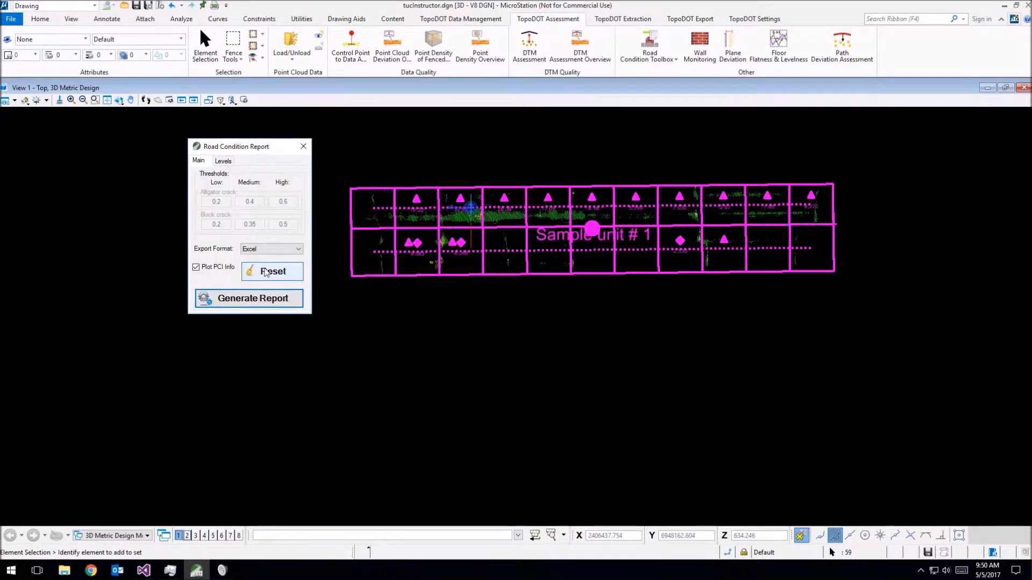
left_click(356, 167)
left_click_drag(339, 158, 874, 337)
left_click(275, 272)
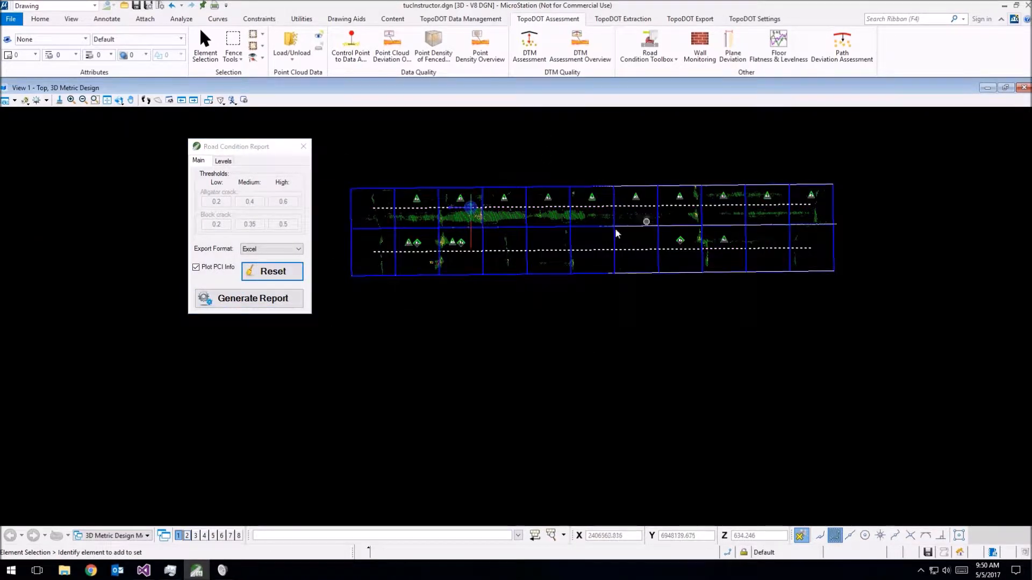
left_click_drag(253, 152, 109, 147)
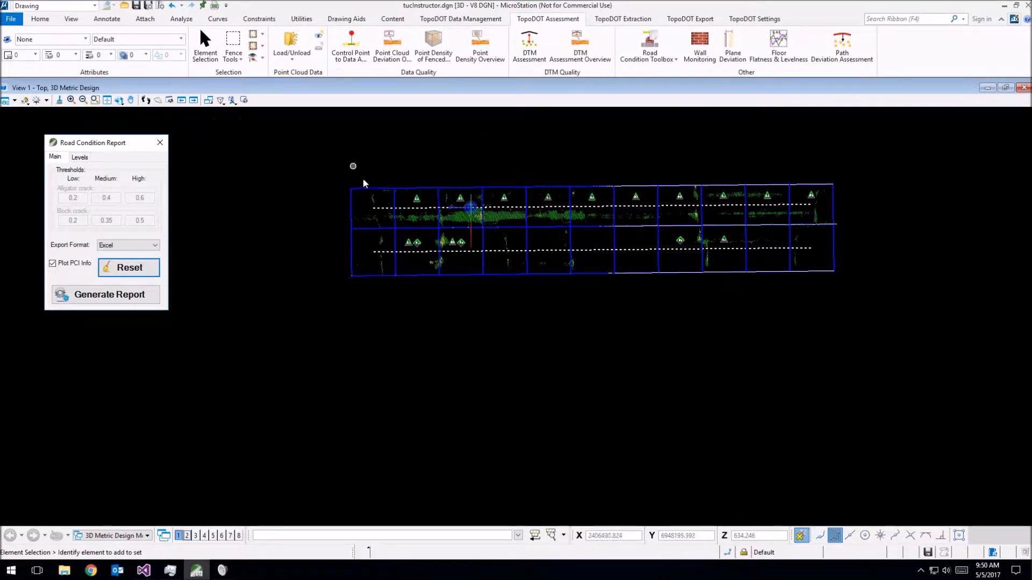
middle_click_drag(519, 201, 504, 264)
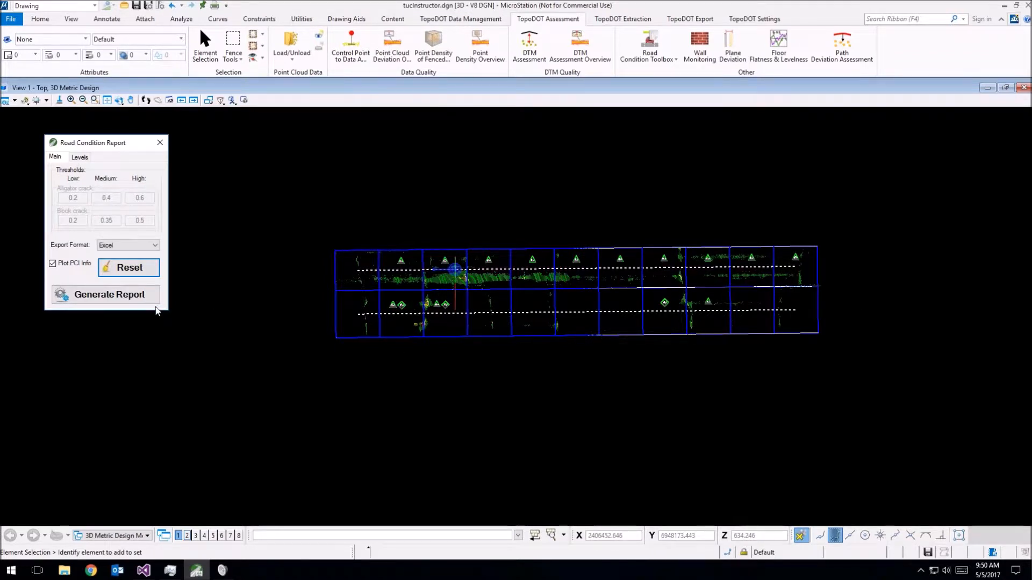
Step: Export the selected road blocks in Shape file format as 333 in the TUC17 folder
left_click_drag(298, 191, 892, 368)
left_click(862, 347)
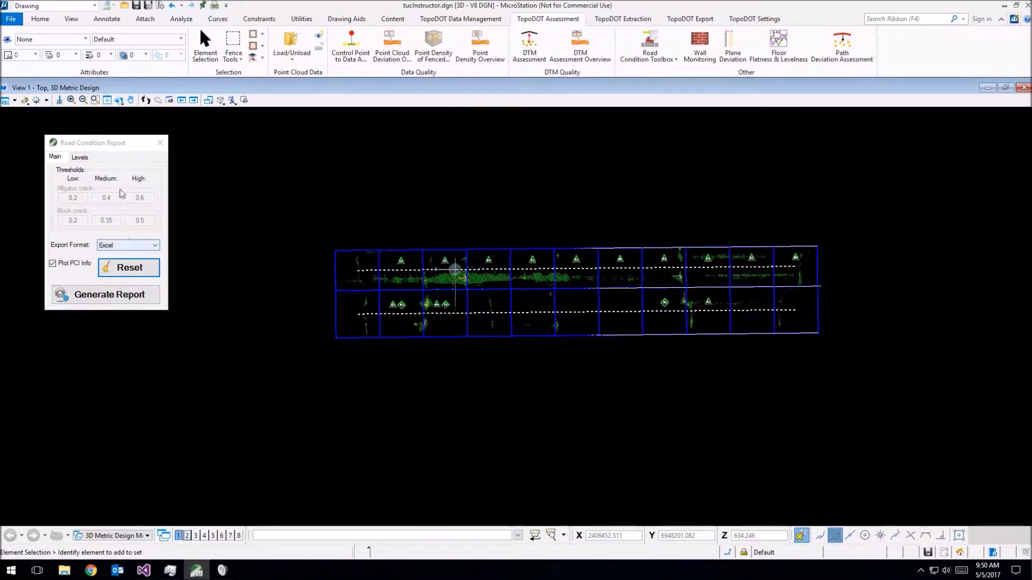
left_click_drag(272, 207, 870, 387)
left_click(128, 245)
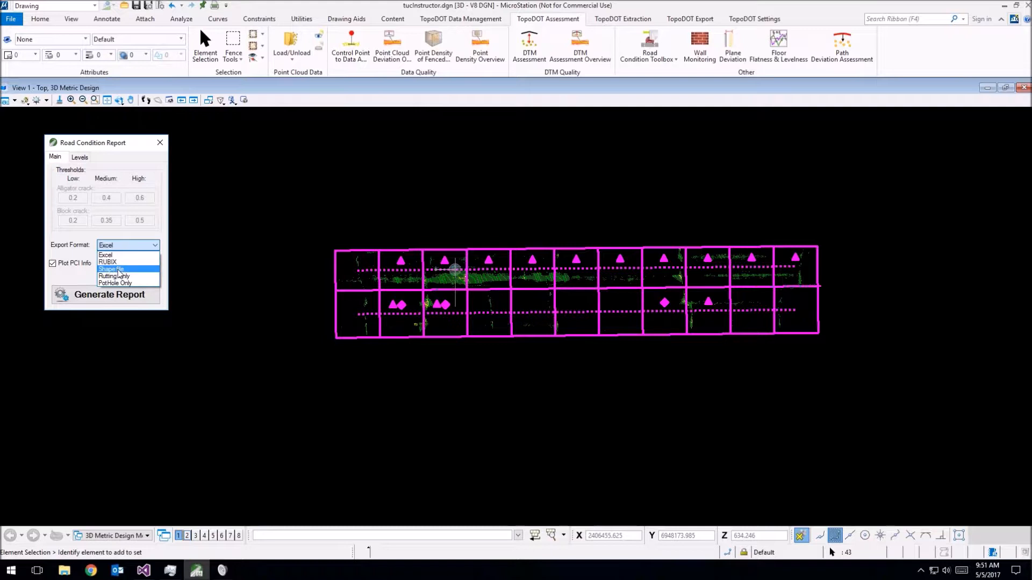
left_click(119, 269)
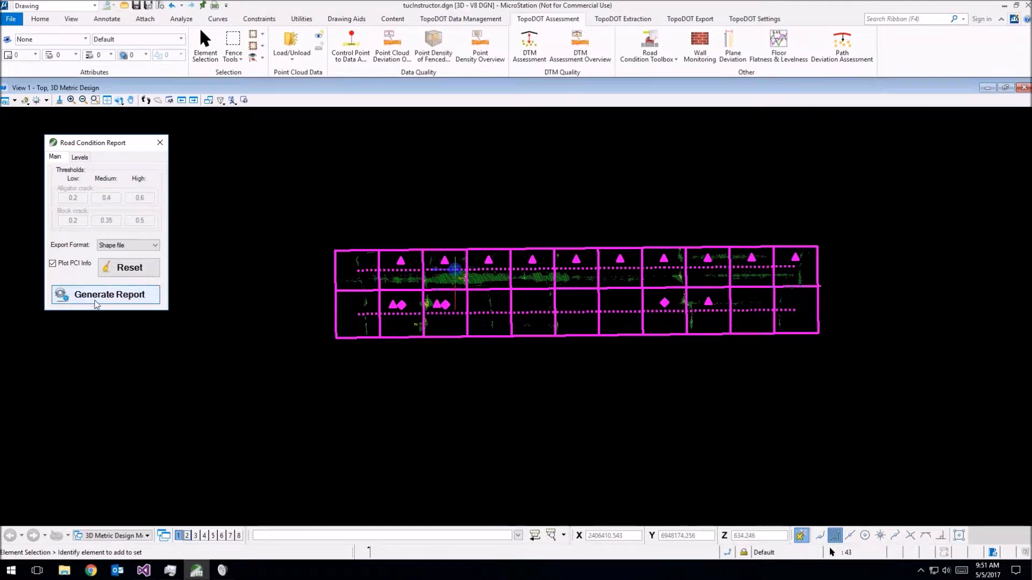
left_click(142, 298)
left_click(143, 299)
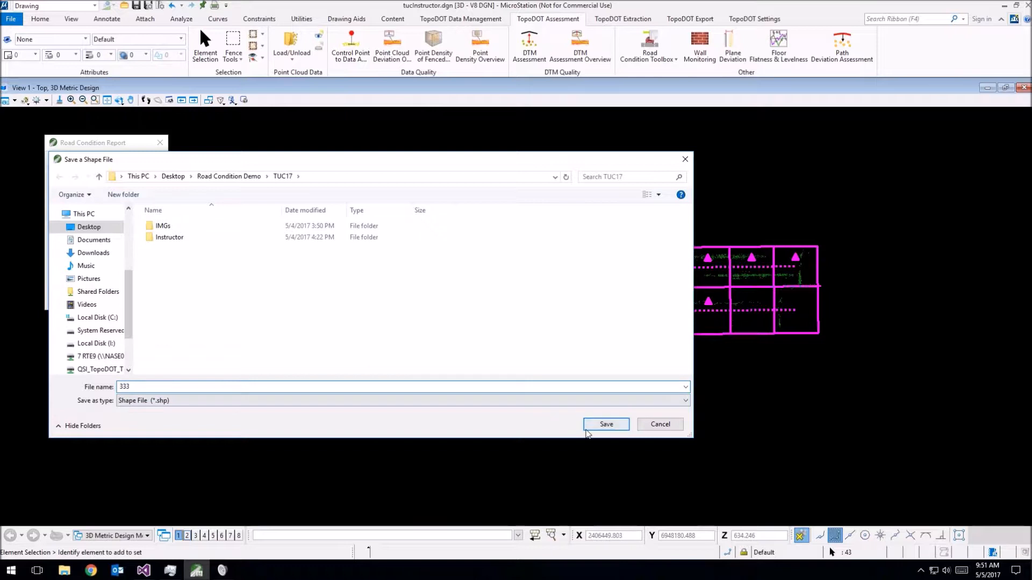
left_click(605, 424)
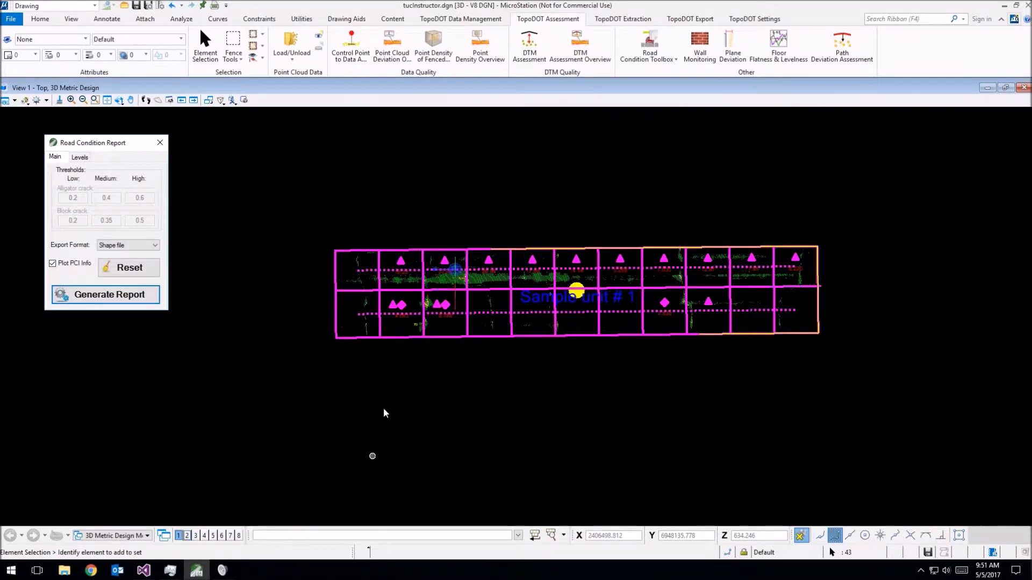
Step: Look through the Road Condition Demo folder for the exported shape files and check the save location used for the export
left_click_drag(300, 209, 889, 375)
left_click(870, 295)
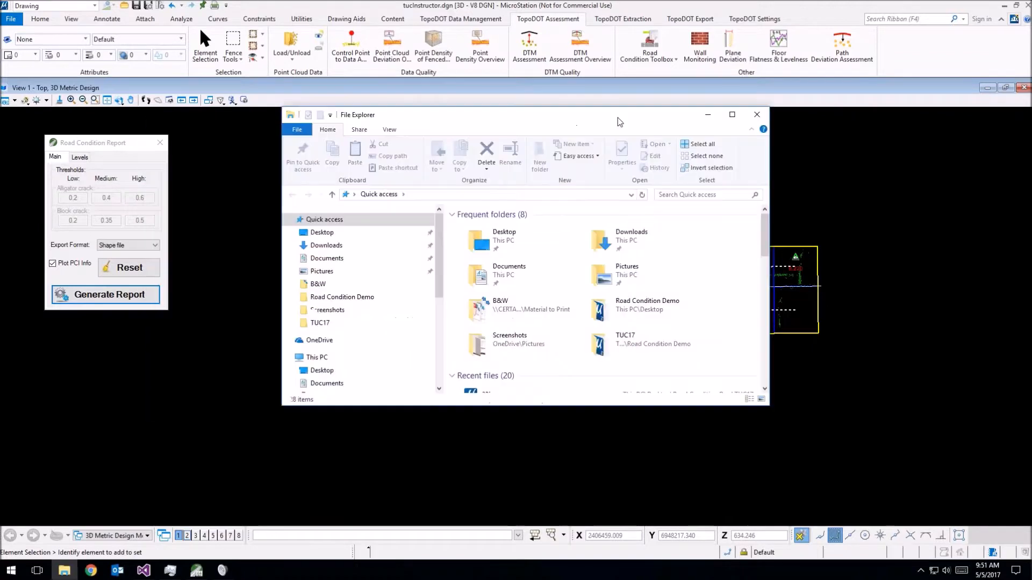
double_click(678, 310)
scroll(554, 274, "down", 5)
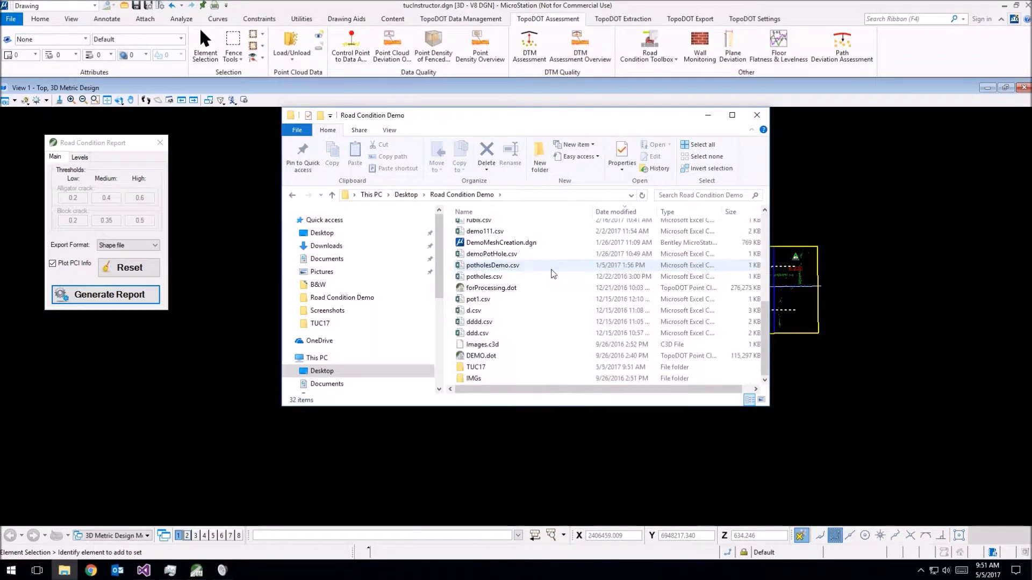
scroll(556, 275, "down", 1)
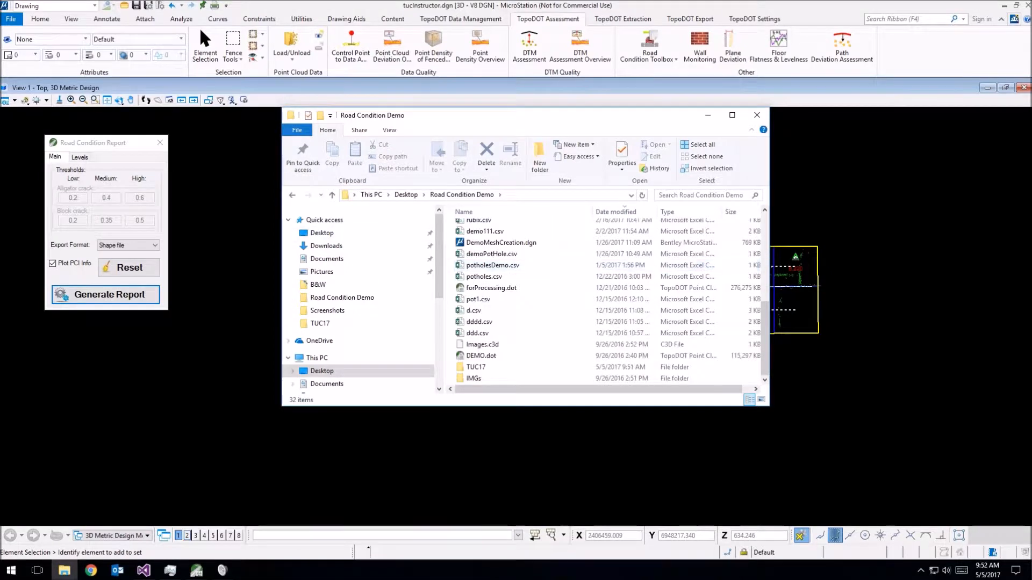
left_click(756, 115)
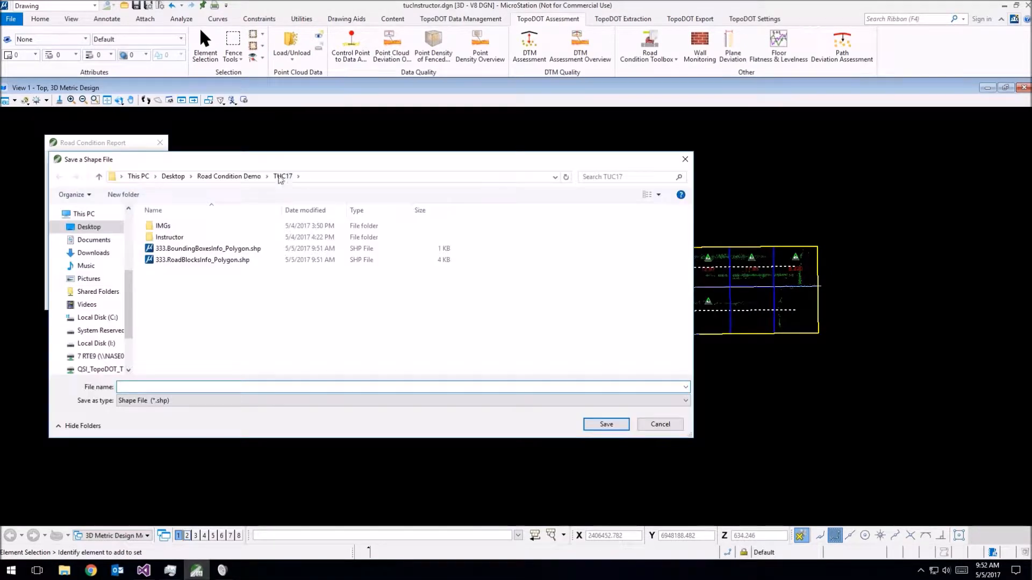
left_click(685, 159)
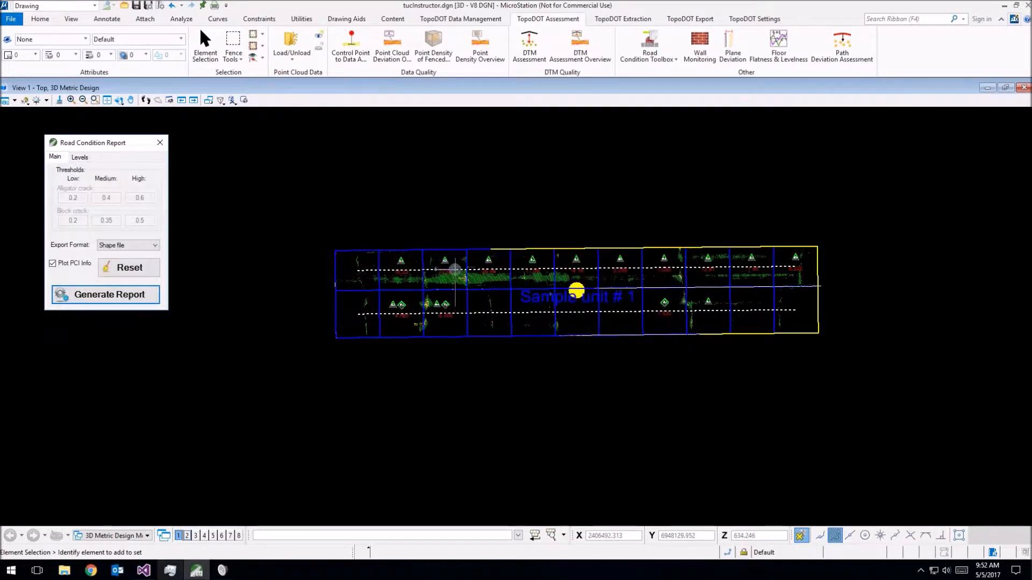
Step: In File Explorer, examine the exported 333.BoundingBoxesInfo_Polygon.shp and 333.RoadBlocksInfo_Polygon.shp files in the TUC17 folder, comparing them with the drawing
left_click(64, 570)
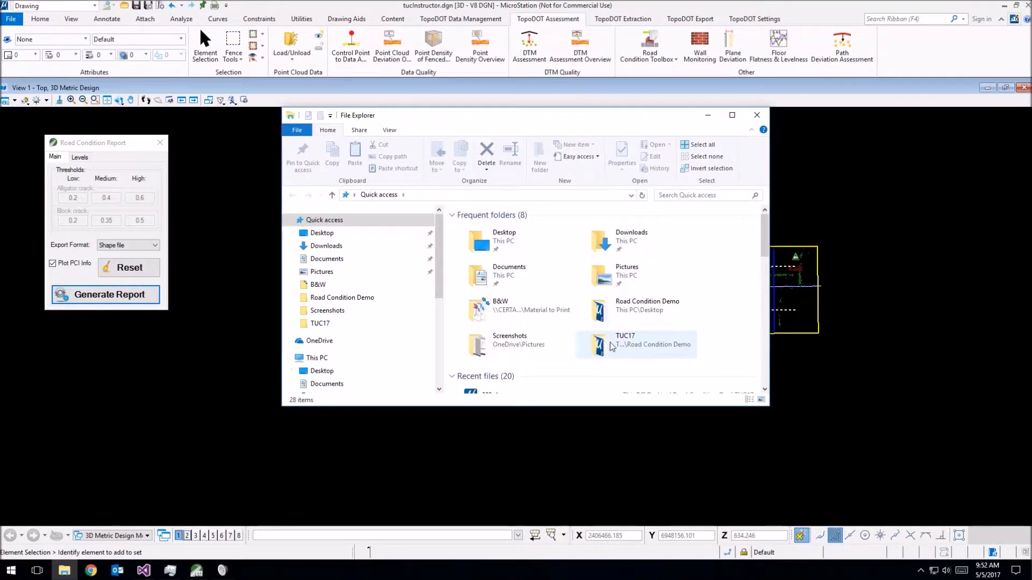
double_click(611, 347)
mouse_move(627, 123)
left_mouse_down()
mouse_move(662, 189)
mouse_move(872, 162)
left_mouse_up()
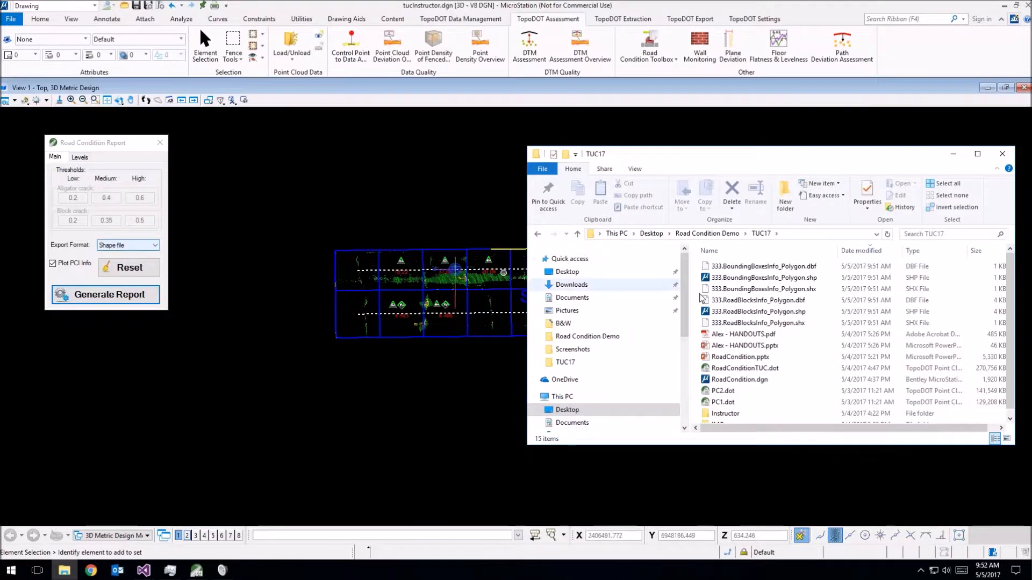
left_click(746, 279)
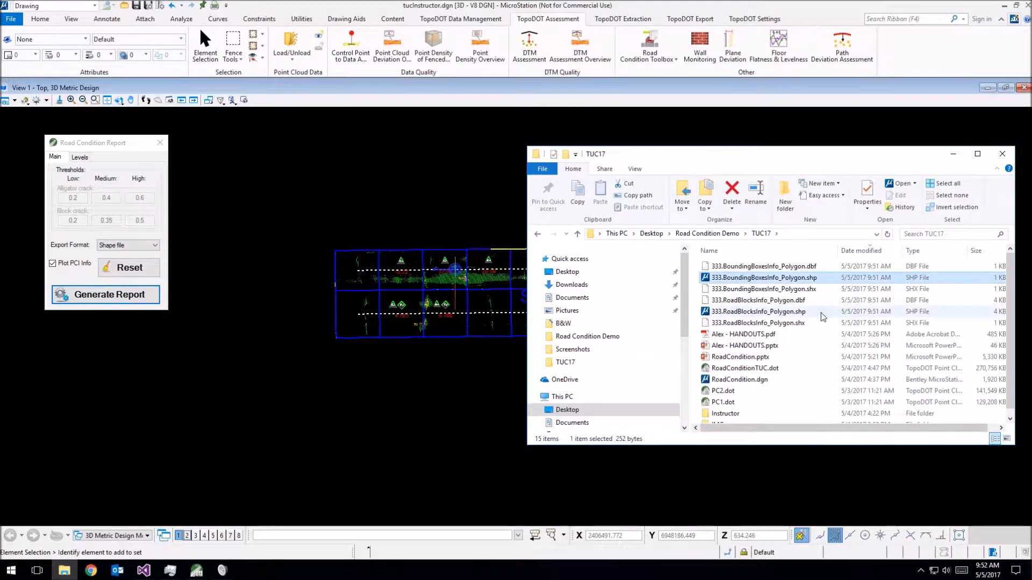
left_click(781, 313, "ctrl")
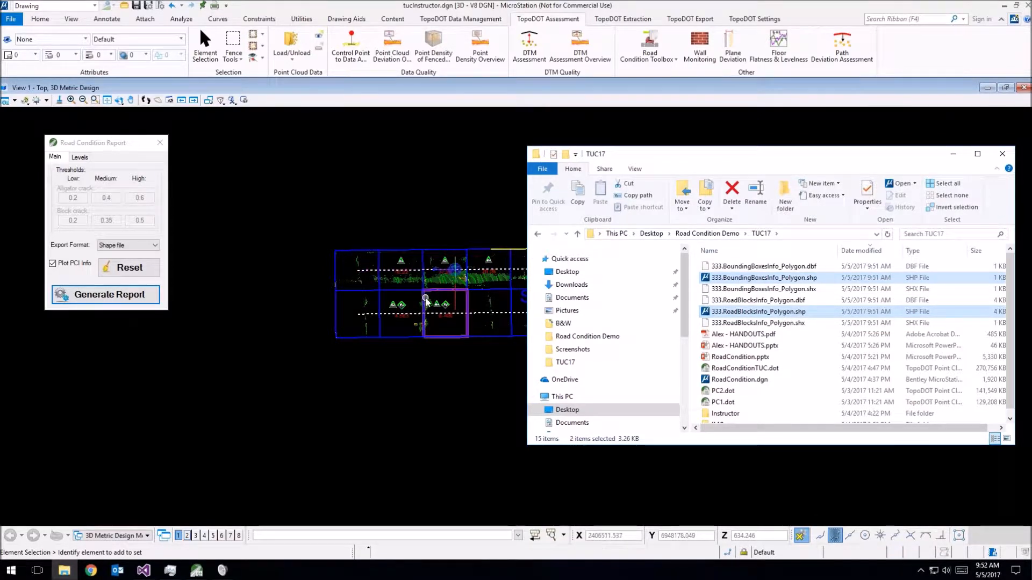
left_click_drag(790, 170, 699, 372)
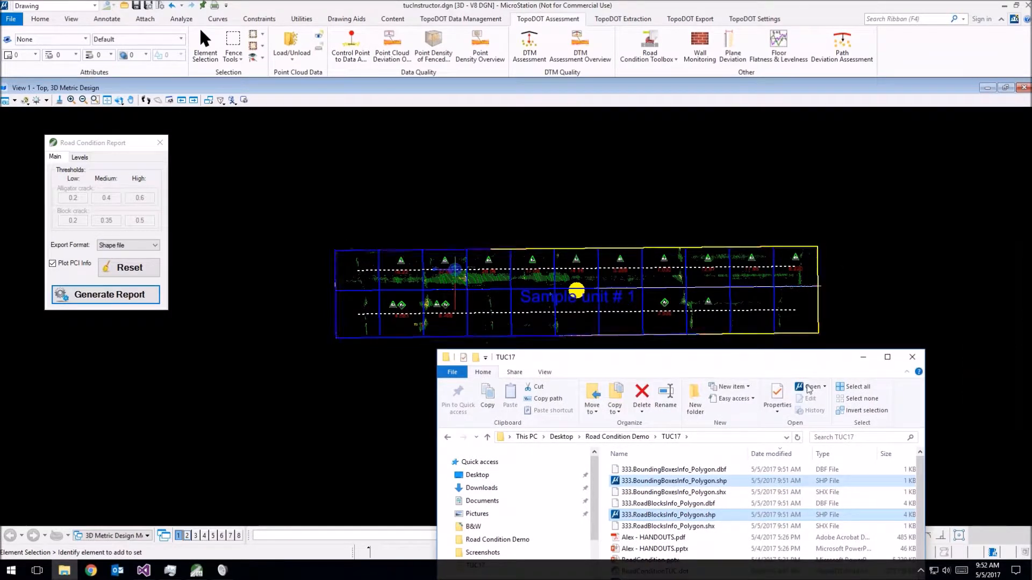
left_click_drag(810, 362, 873, 175)
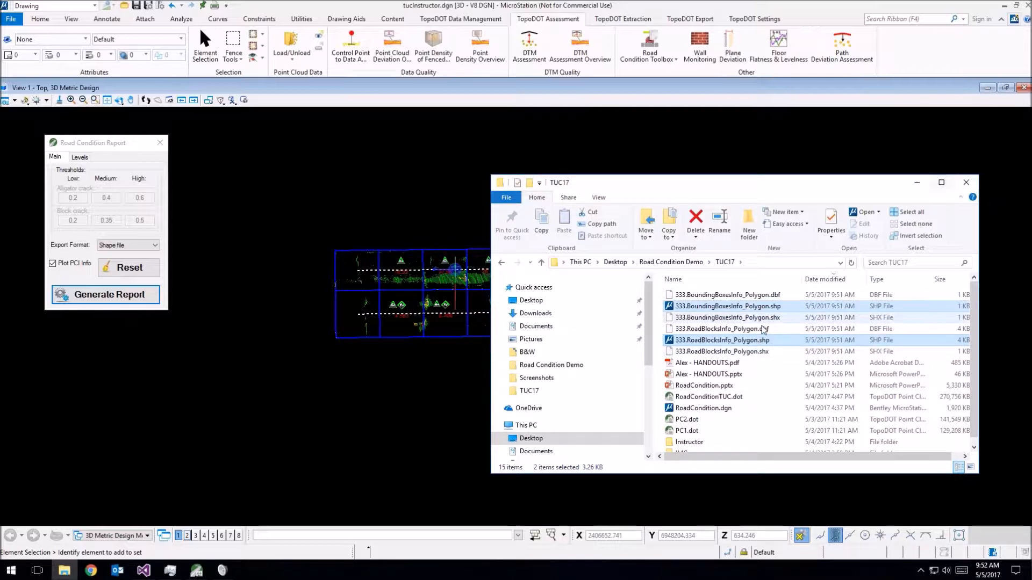
left_click(966, 183)
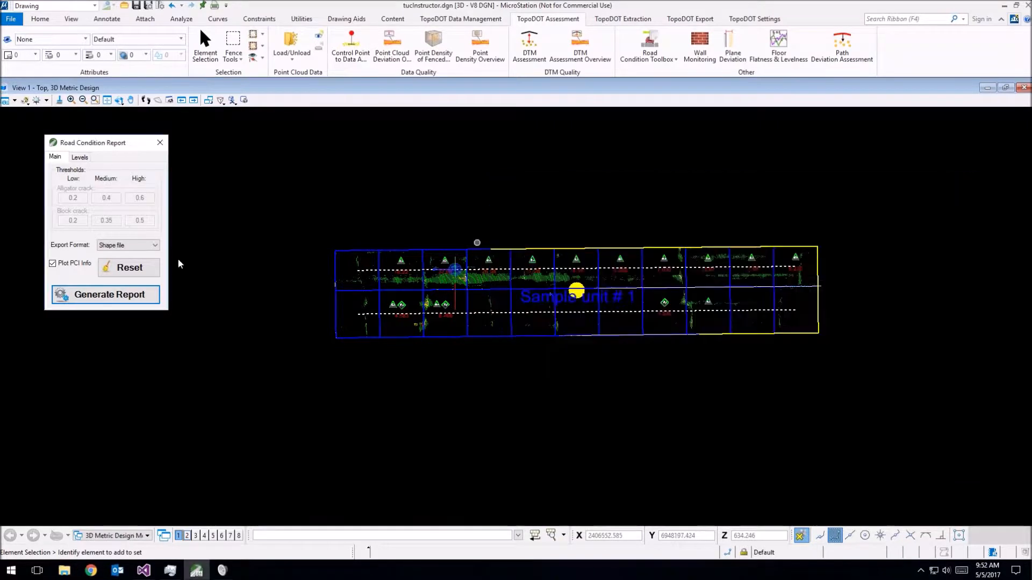
Step: Clear the sample unit label and PCI information that the shape file export plotted over the road blocks
left_click_drag(260, 200, 1004, 408)
left_click(185, 288)
left_click(98, 247)
left_click(116, 255)
Step: Generate a Rutting Only report for all the road blocks and save it as the CSV file ruttingDemo1
left_click_drag(284, 190, 955, 399)
left_click(124, 247)
left_click(126, 276)
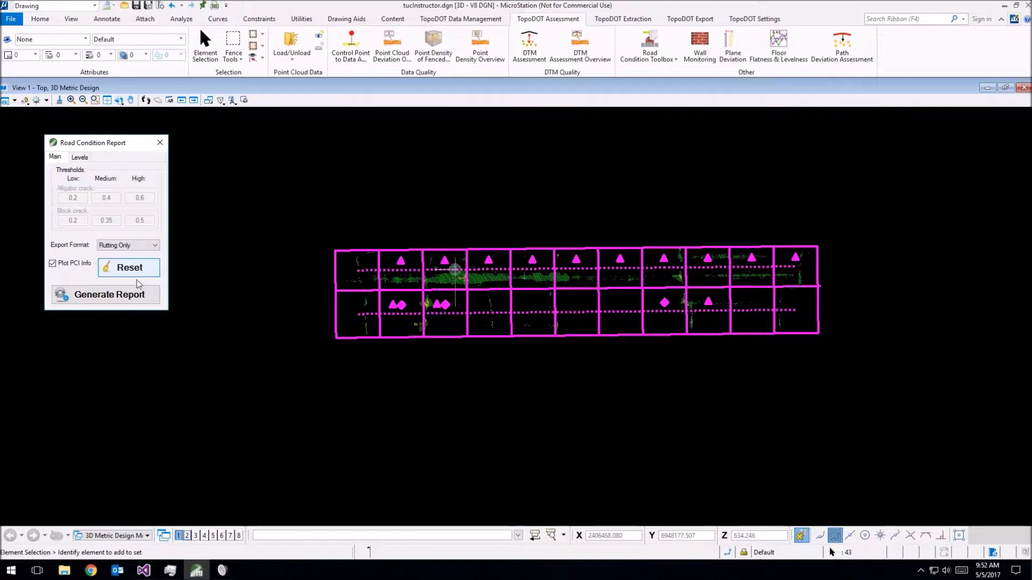
left_click(141, 300)
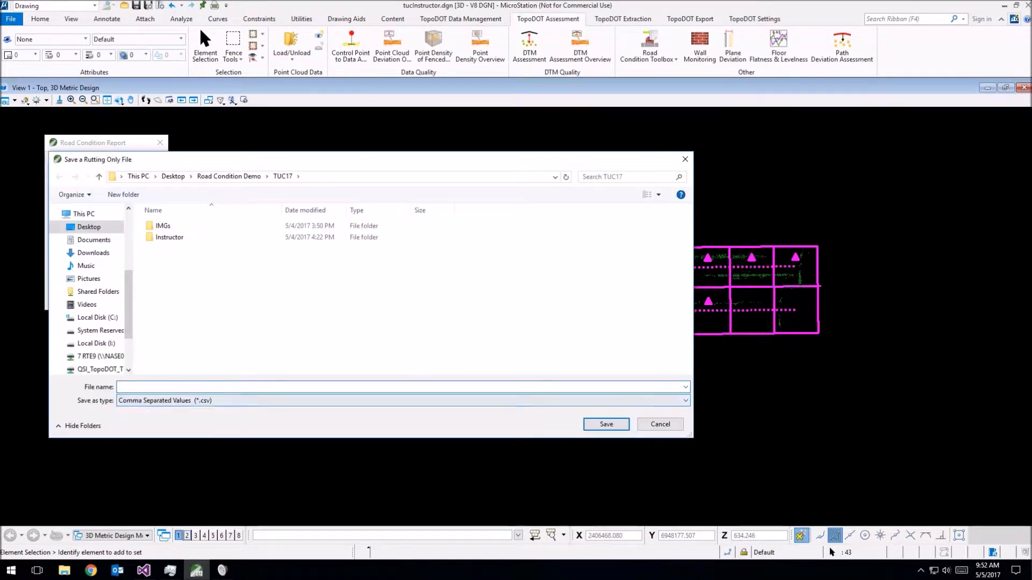
type("rutting")
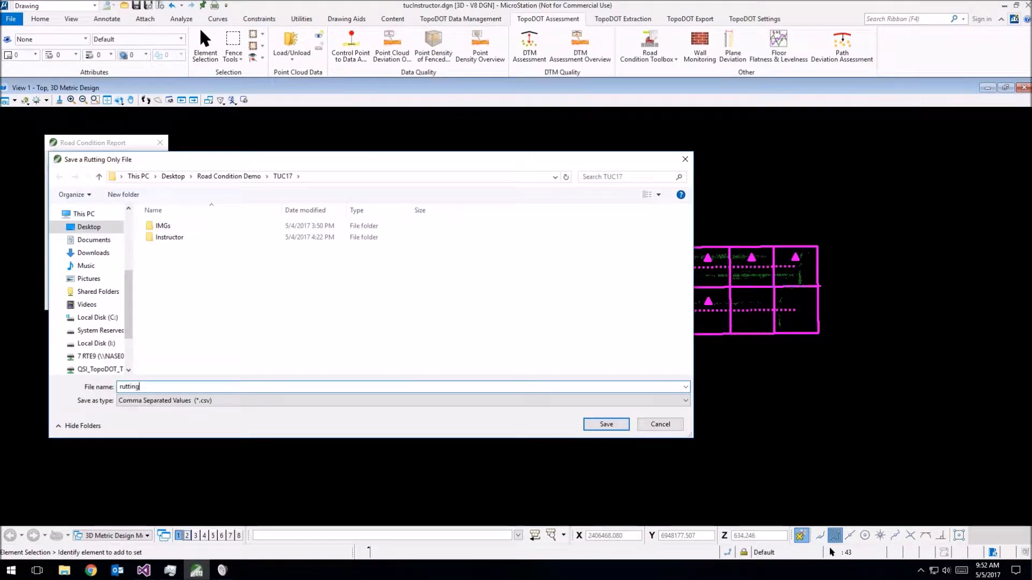
type("Demop")
key("BackSpace")
type("1")
left_click(613, 424)
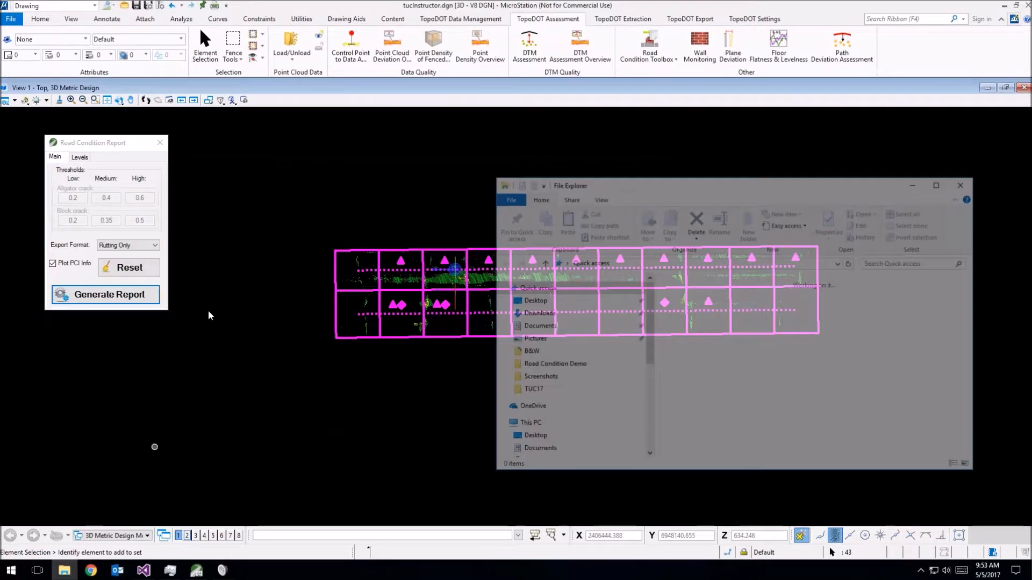
Step: Open the ruttingDemo1.csv report in Excel from the TUC17 folder
double_click(848, 411)
double_click(693, 295)
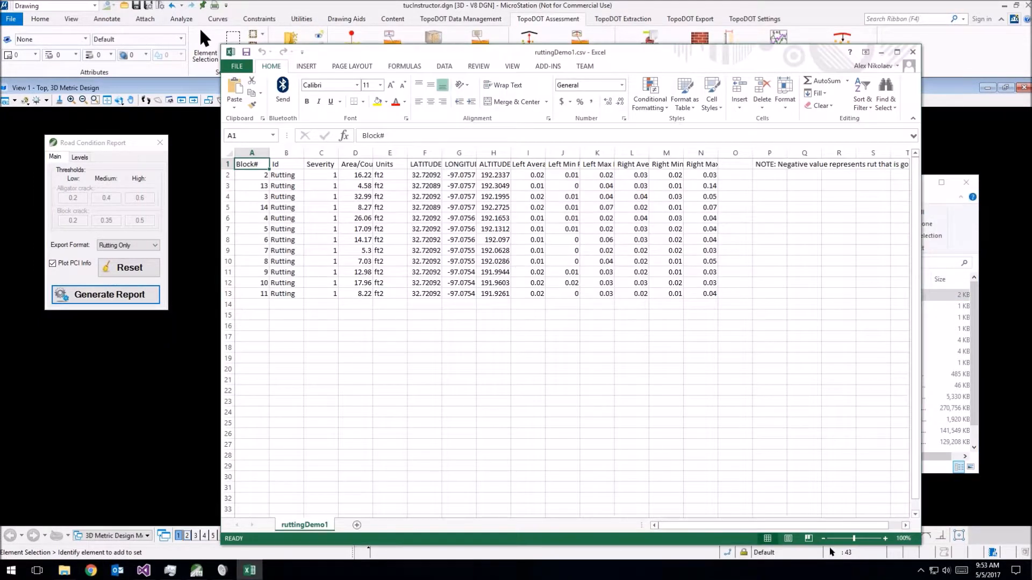
left_click_drag(514, 61, 632, 63)
Step: Return to the MicroStation drawing, deselect the road blocks, and arrange the ruttingDemo1.csv window beside them for comparison
left_click(314, 304)
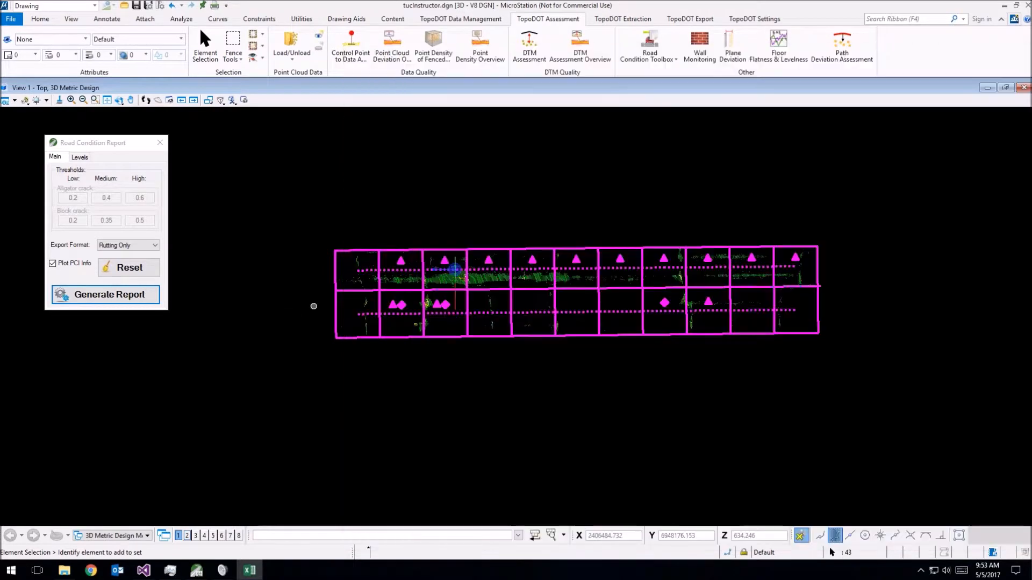
scroll(272, 307, "down", 1)
scroll(399, 369, "down", 4)
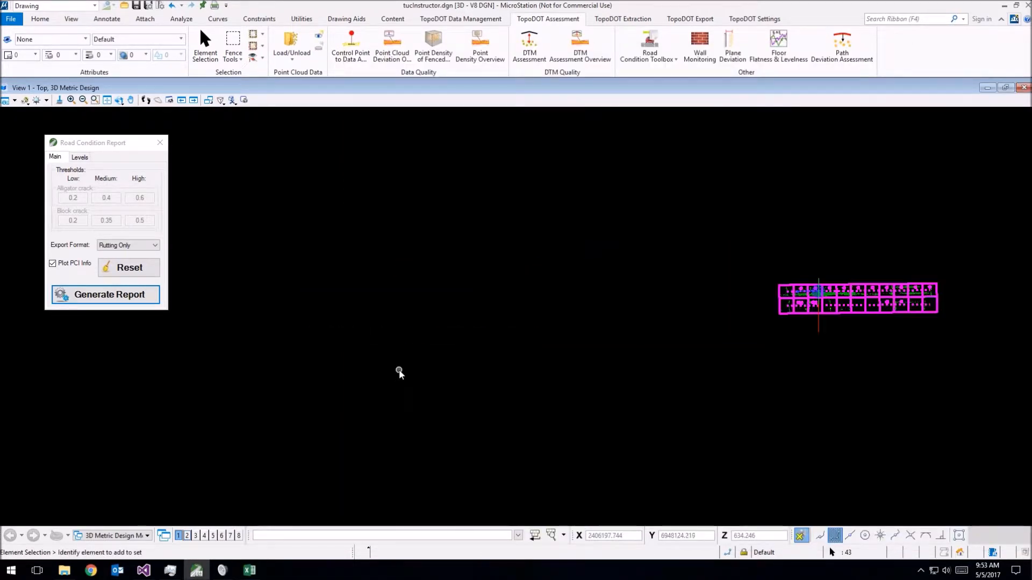
left_click(399, 369)
middle_click_drag(698, 374, 97, 435)
scroll(208, 357, "up", 3)
scroll(209, 357, "up", 4)
middle_click_drag(230, 379, 184, 451)
scroll(185, 414, "up", 4)
middle_click_drag(226, 414, 223, 397)
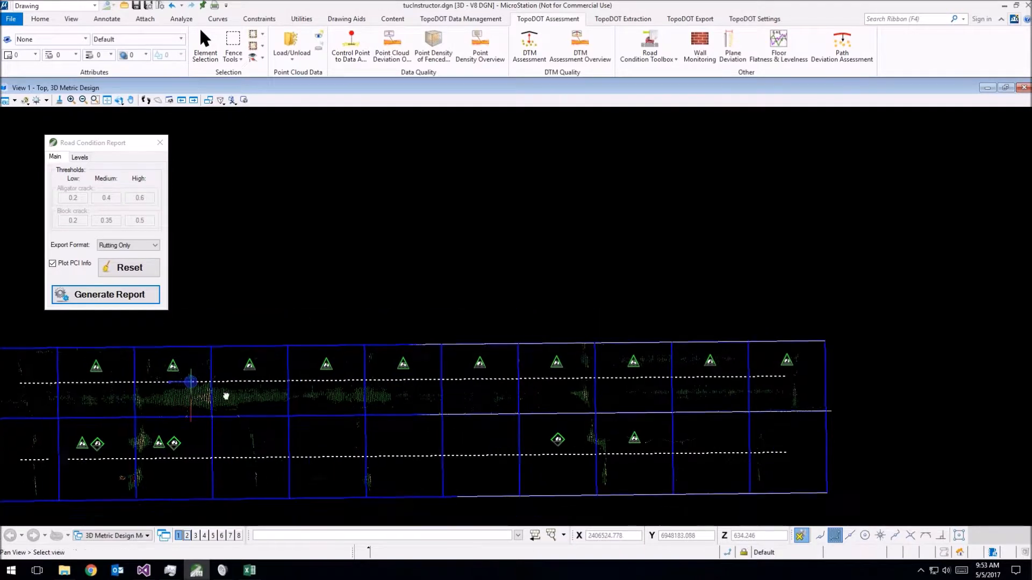
scroll(221, 398, "down", 4)
left_click(249, 570)
left_click_drag(612, 59, 783, 213)
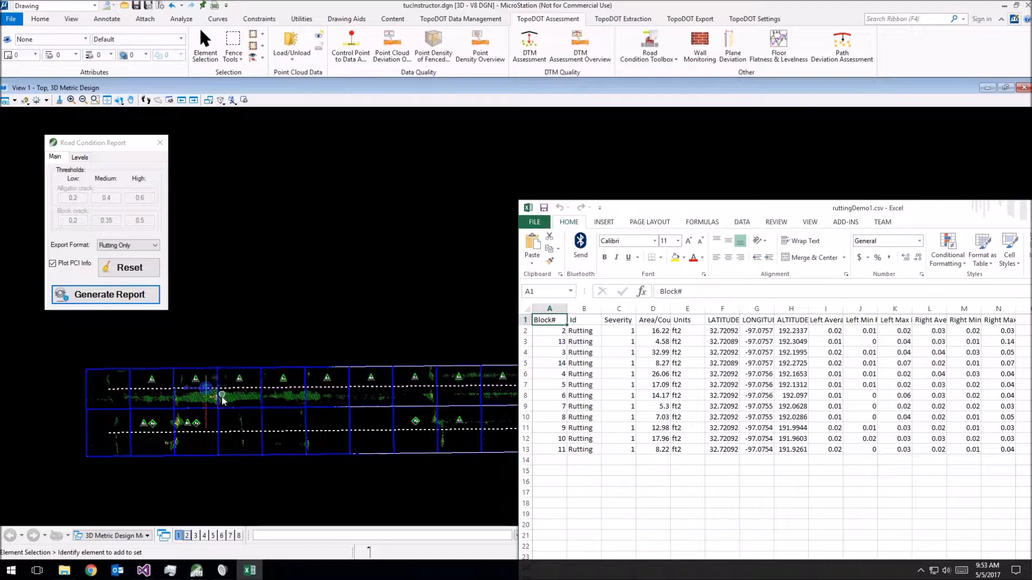
Step: Review block 2's block number, distress ID, severity, area, units and latitude in the rutting report
left_click(555, 333)
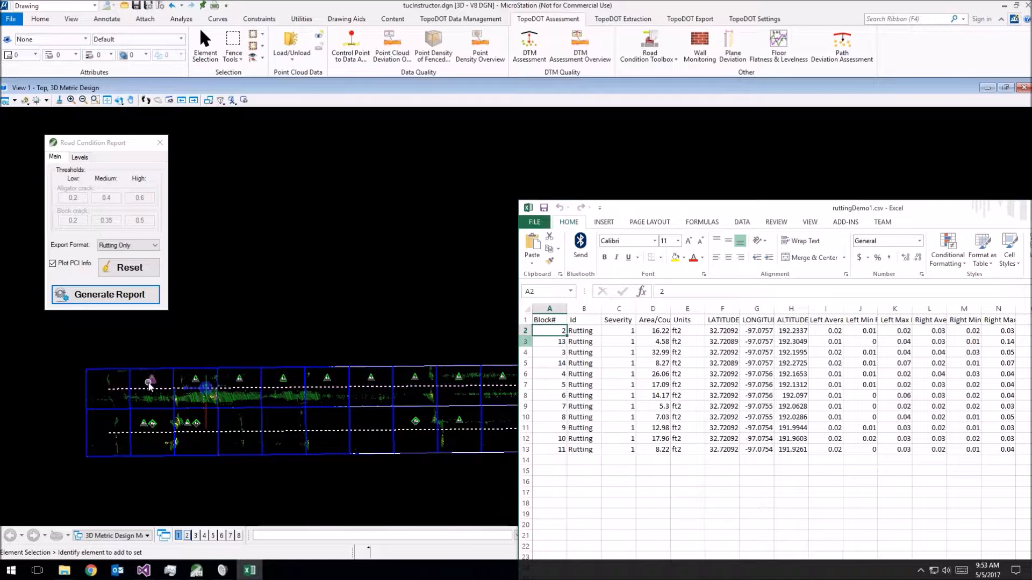
left_click(579, 332)
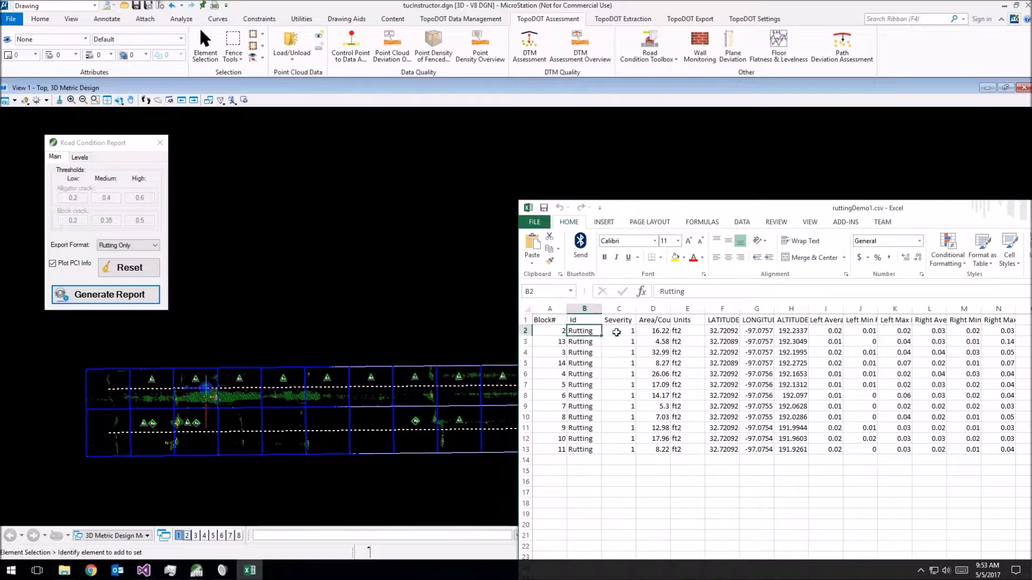
left_click(617, 333)
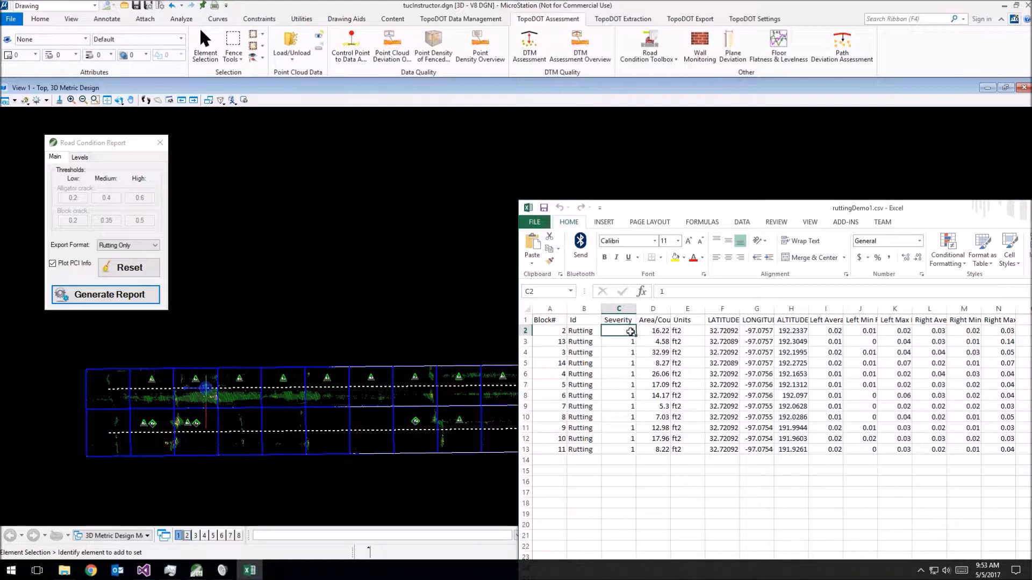
left_click(663, 332)
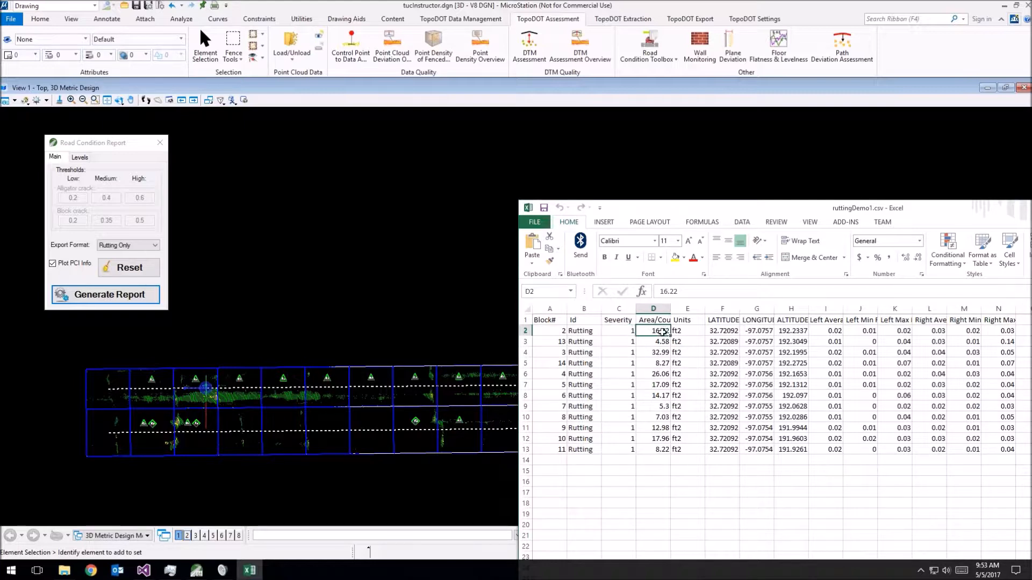
left_click(689, 333)
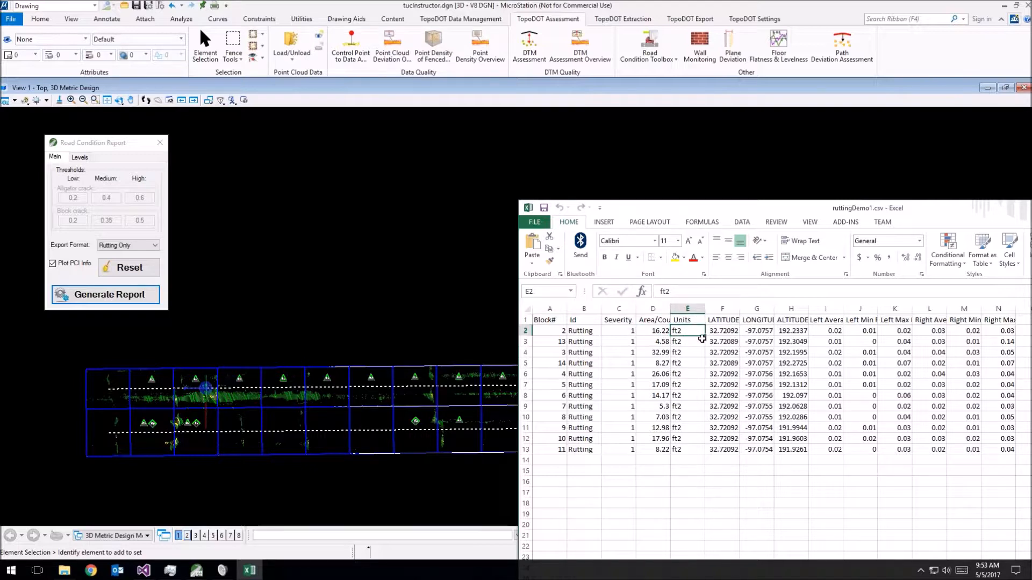
left_click(724, 332)
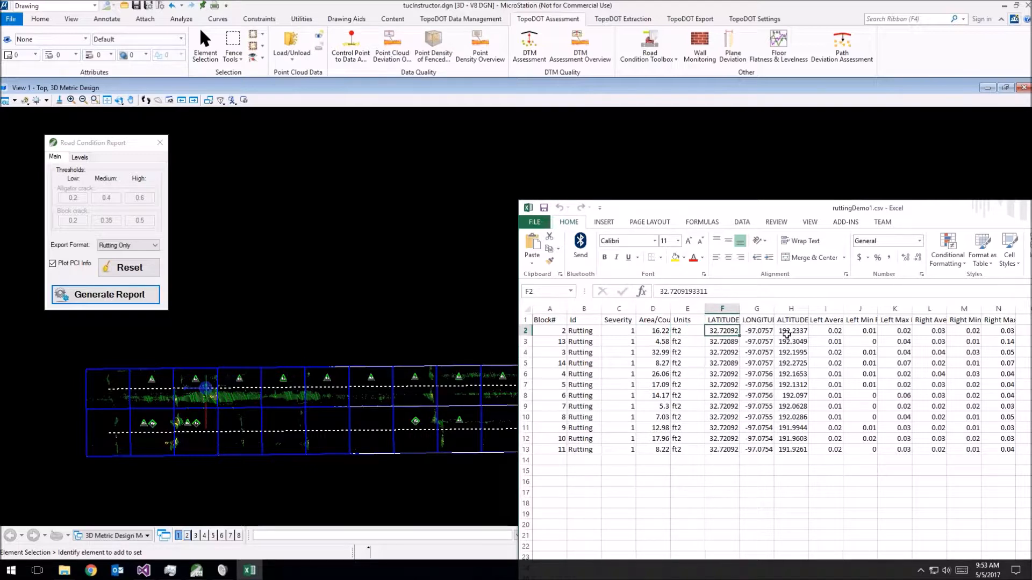
Step: Review block 2's left and right average, minimum and maximum rut columns in the rutting report
left_click_drag(812, 208, 736, 199)
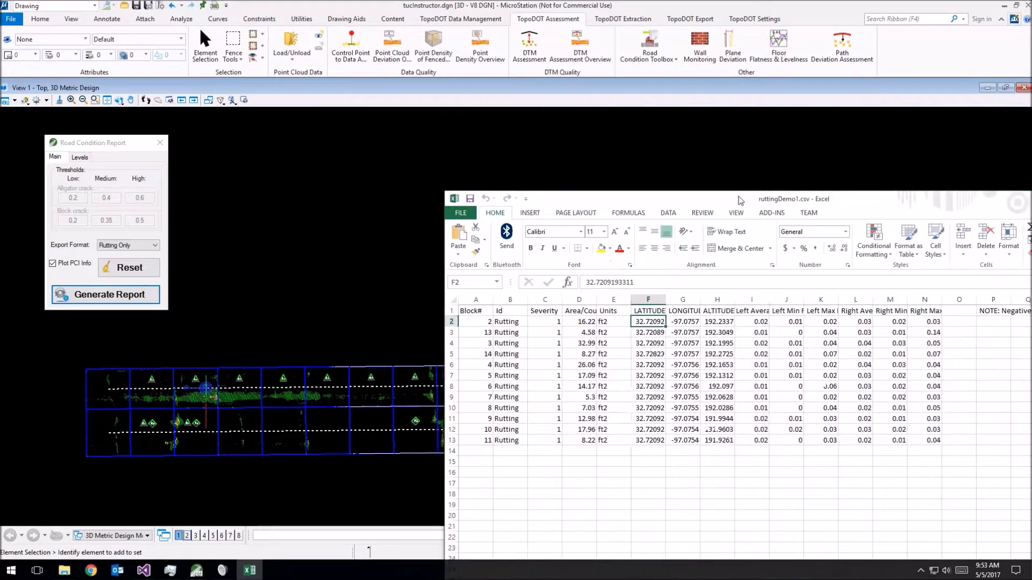
left_click_drag(855, 205, 829, 206)
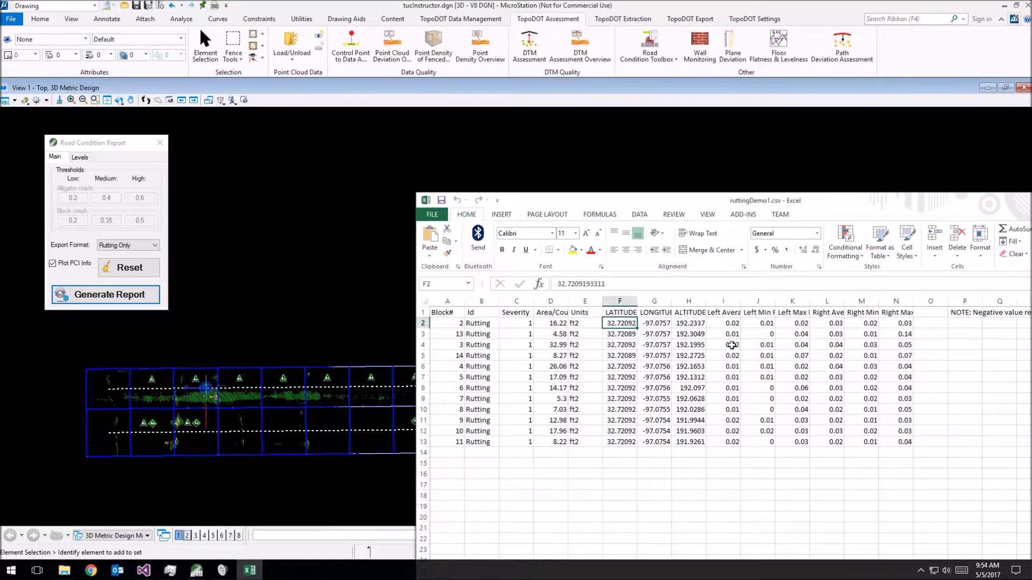
left_click(720, 325)
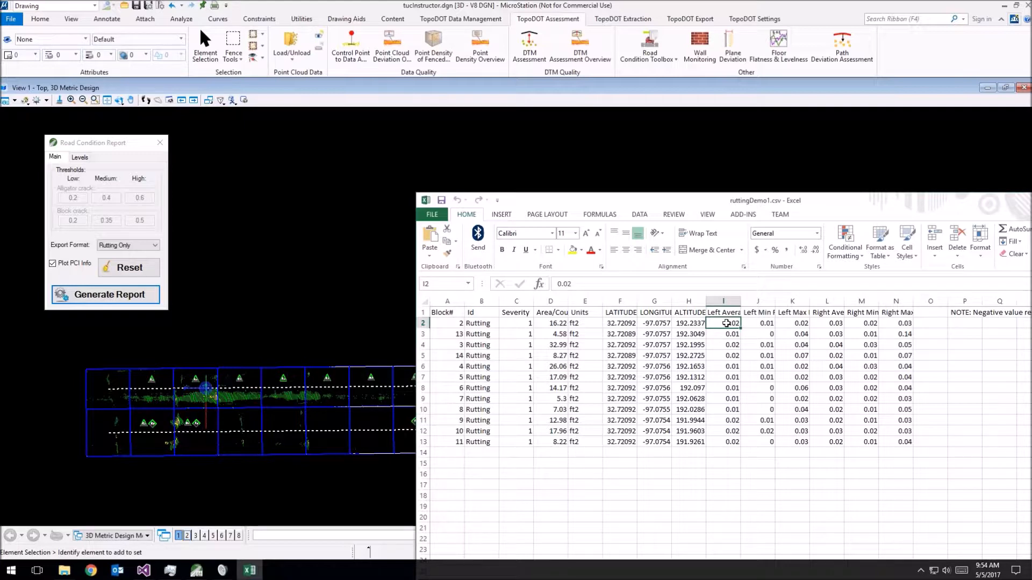
left_click(760, 324)
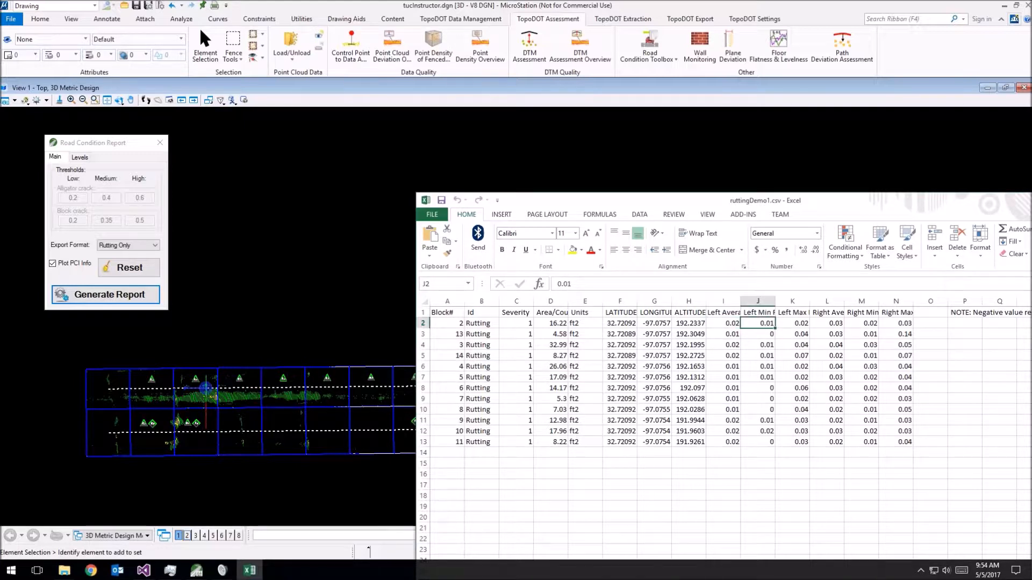
left_click(798, 324)
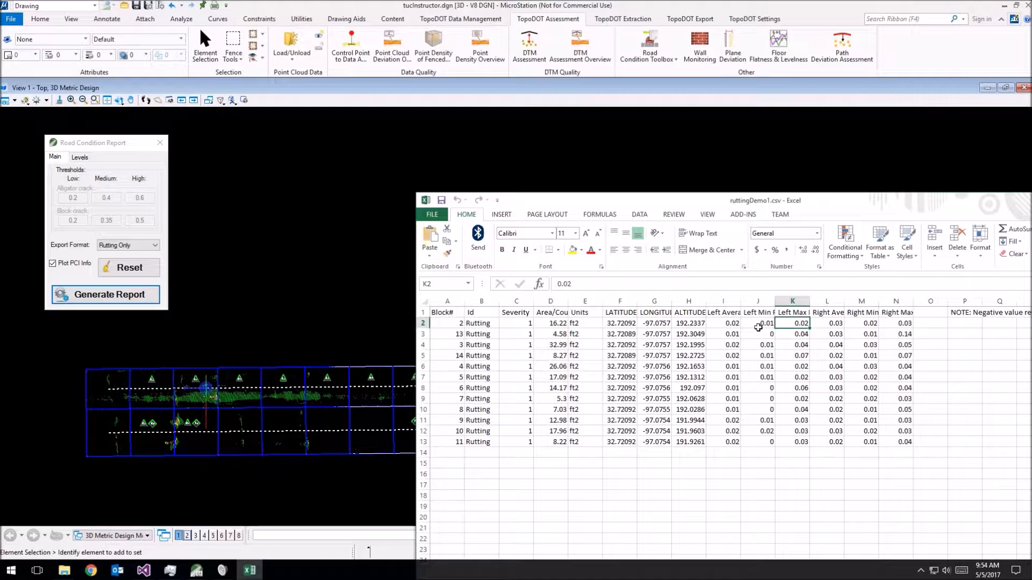
left_click_drag(839, 323, 896, 323)
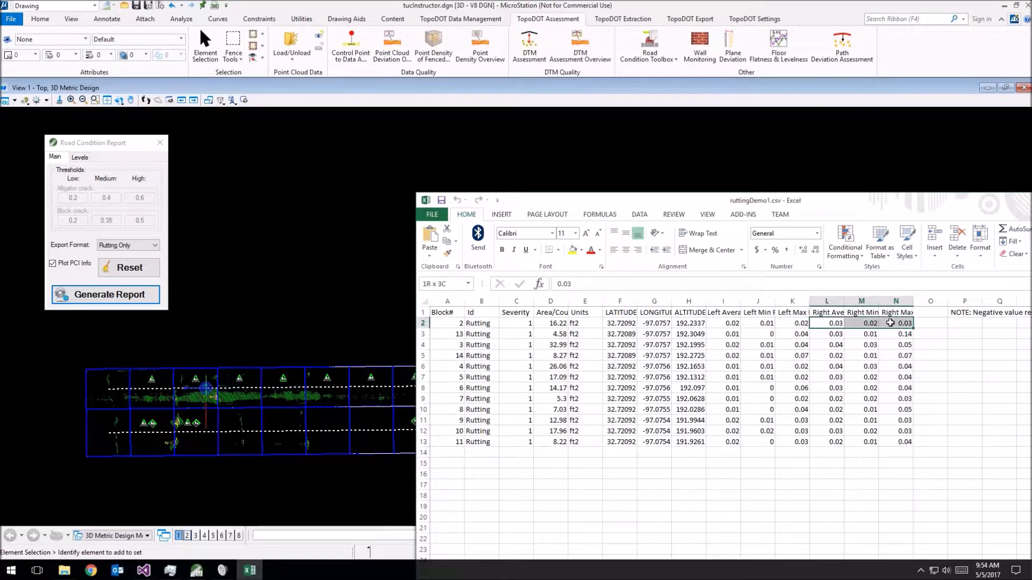
left_click_drag(919, 200, 858, 180)
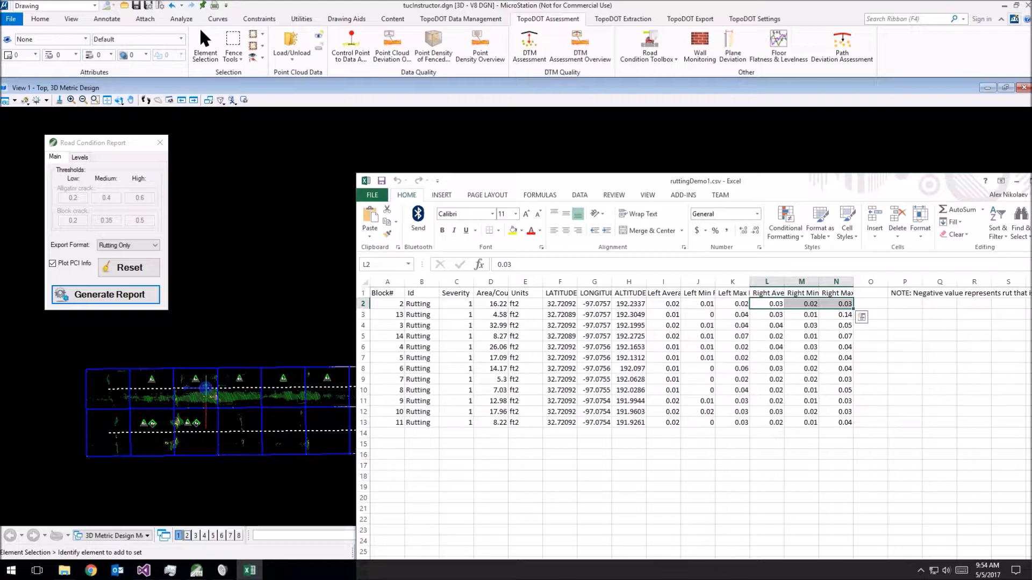
Step: Compare the block numbers listed in the rutting report with the road blocks in the drawing, starting at block 13
left_click_drag(790, 179, 906, 195)
left_click(513, 333)
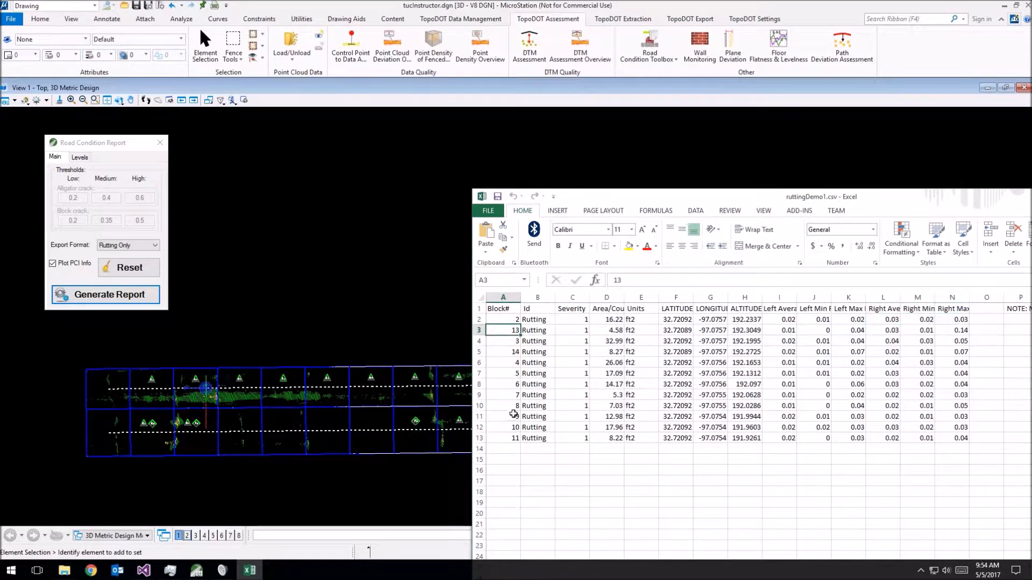
left_click_drag(729, 201, 833, 190)
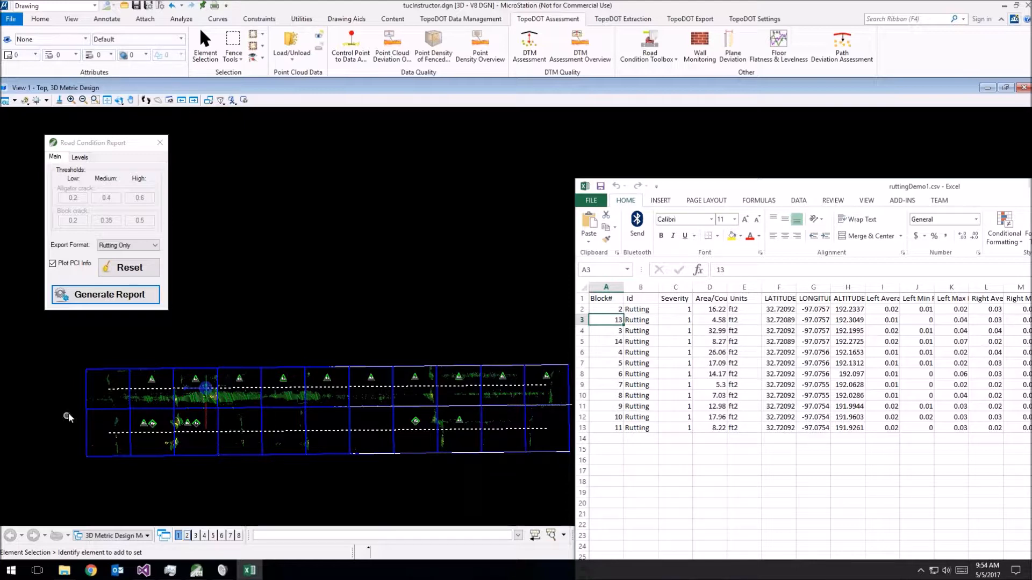
left_click(556, 414)
Step: Bring the rutting report fully into view to check its note on negative values, and close ruttingDemo1.csv
left_click(249, 570)
left_click_drag(951, 183, 731, 166)
left_click_drag(904, 168, 738, 163)
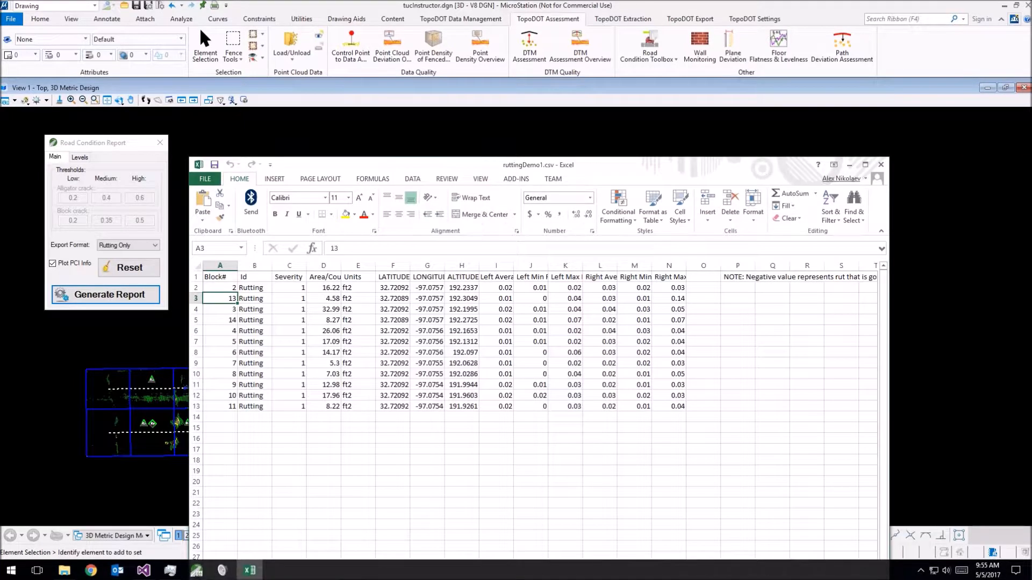
left_click(881, 165)
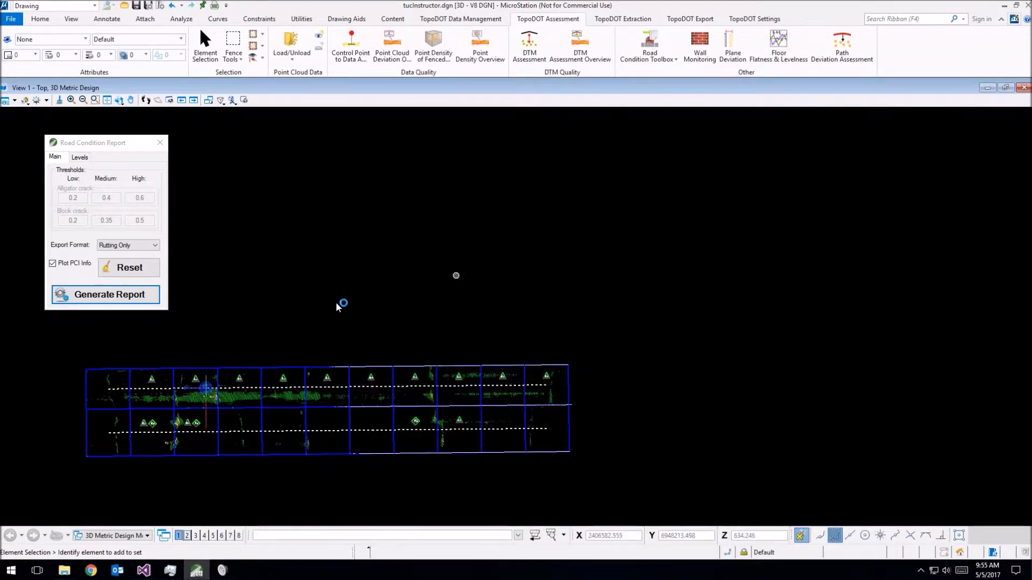
Step: Generate a PotHole Only report for all the road blocks and save it as the CSV file potholedemo1
middle_click_drag(405, 305, 650, 265)
scroll(650, 266, "down", 1)
left_click_drag(405, 249, 872, 404)
left_click(118, 246)
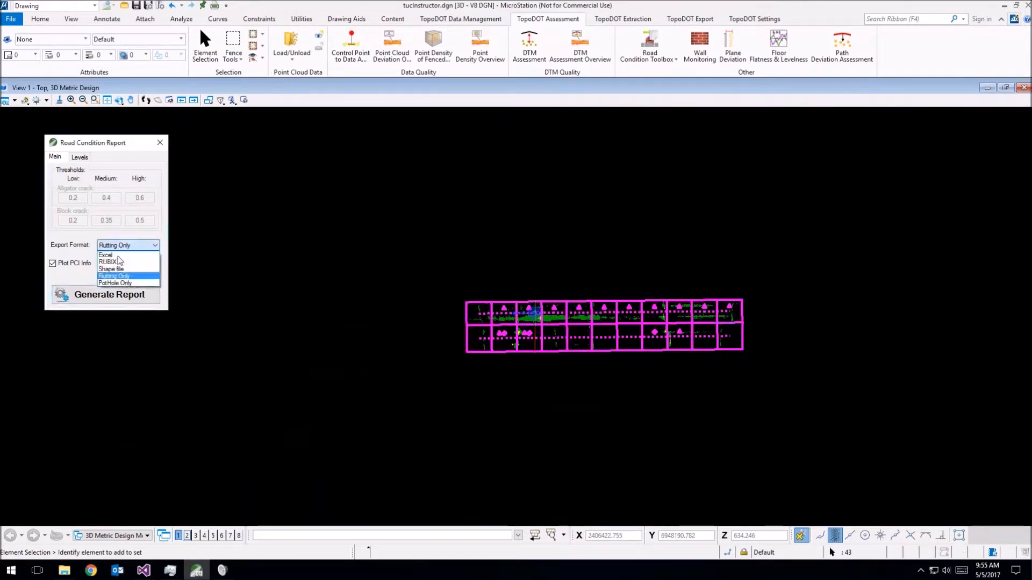
left_click(122, 283)
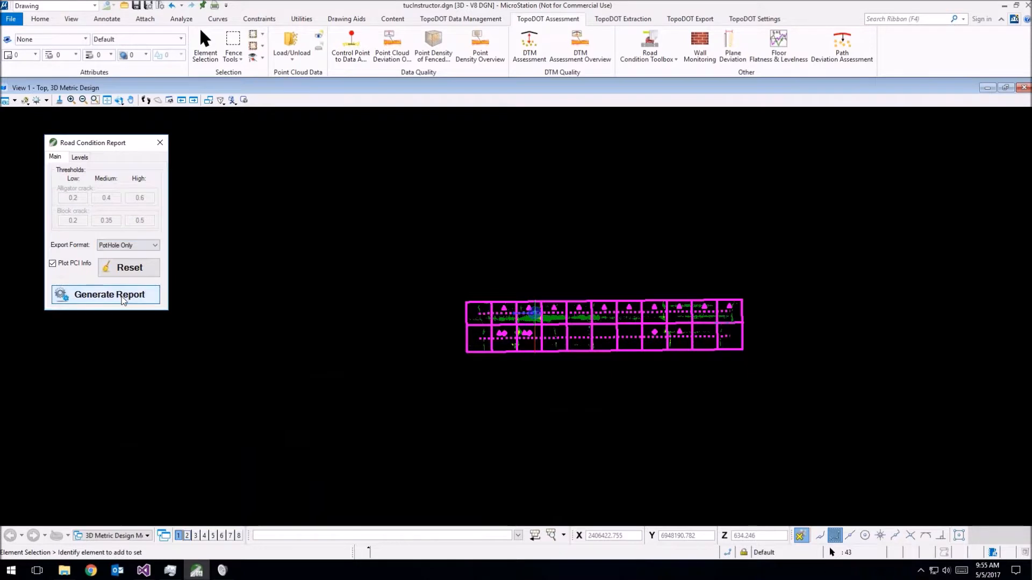
left_click(112, 295)
type("potholedemo")
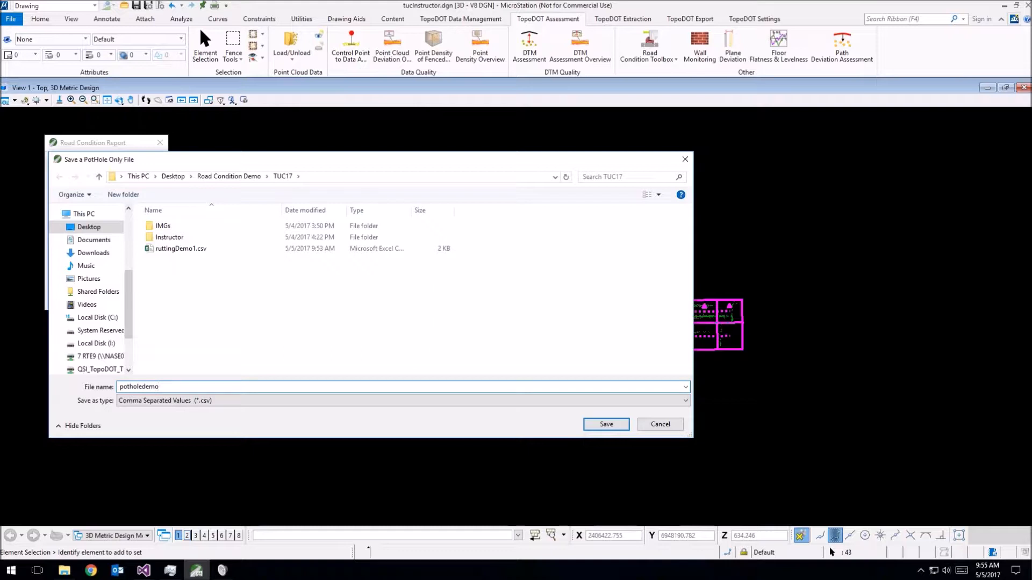
key("Return")
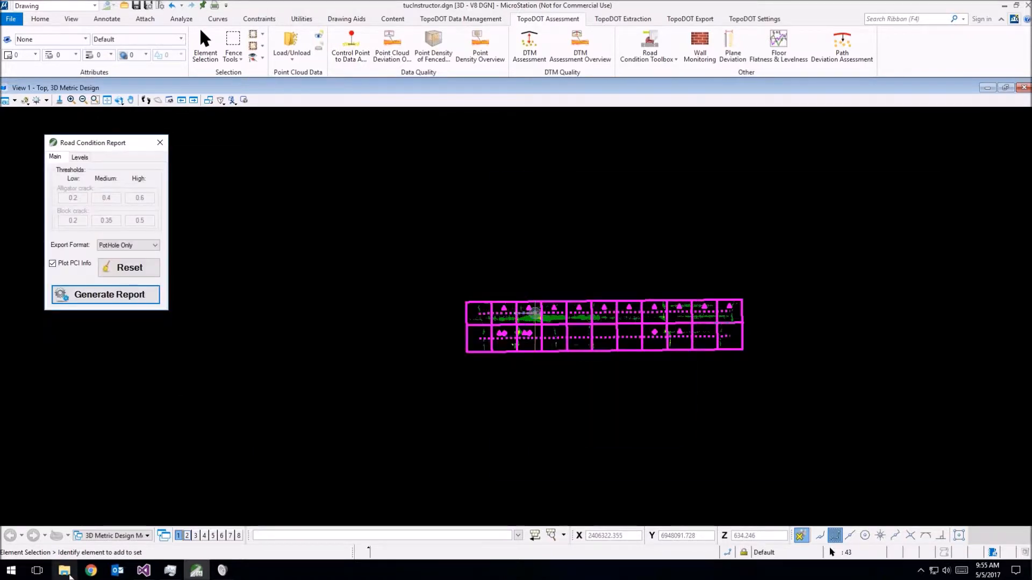
Step: Open the potholedemo1.csv report in Excel and place its window below the road blocks
left_click(66, 571)
double_click(704, 296)
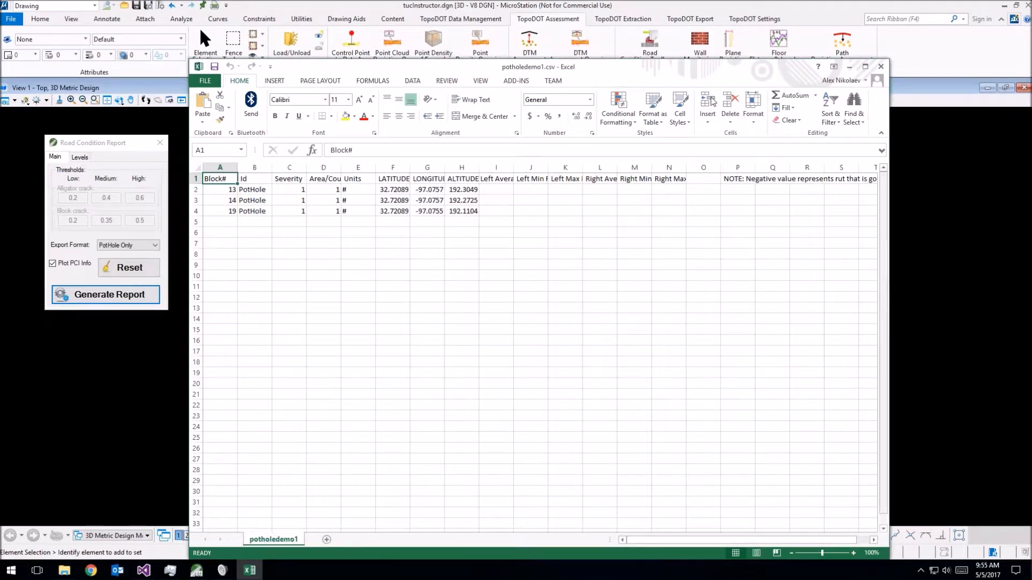
mouse_move(618, 86)
left_mouse_down()
mouse_move(747, 266)
mouse_move(764, 342)
mouse_move(783, 364)
left_mouse_up()
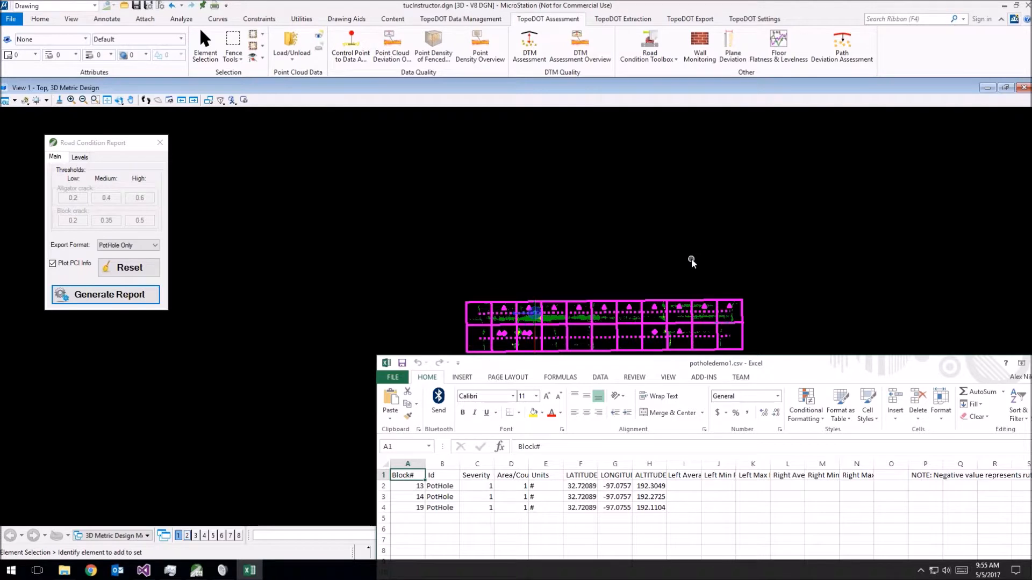
Step: Deselect the road blocks in the drawing and bring the pothole report back beneath them
left_click(774, 347)
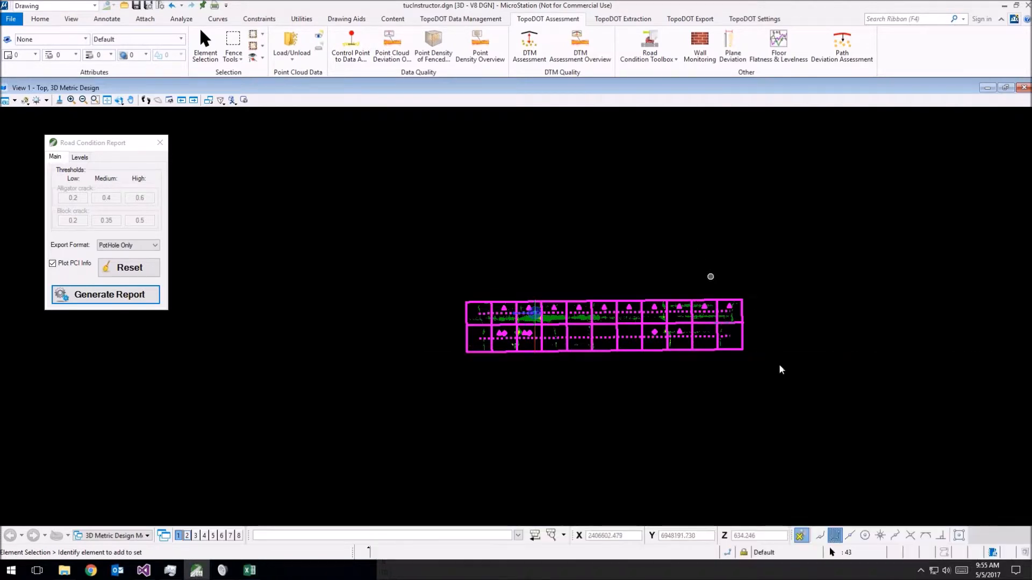
left_click(800, 304)
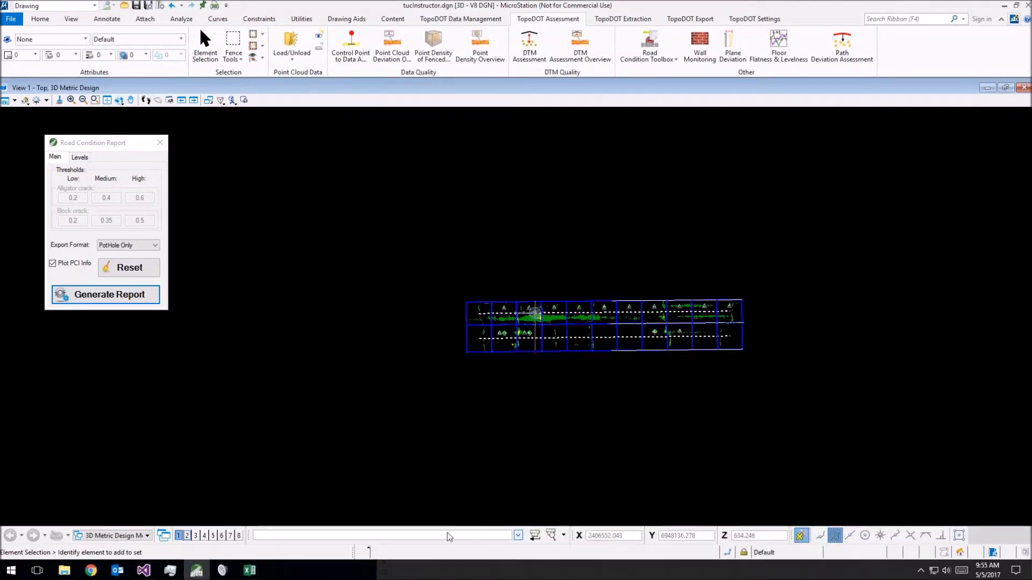
left_click(249, 575)
left_click_drag(695, 367, 696, 377)
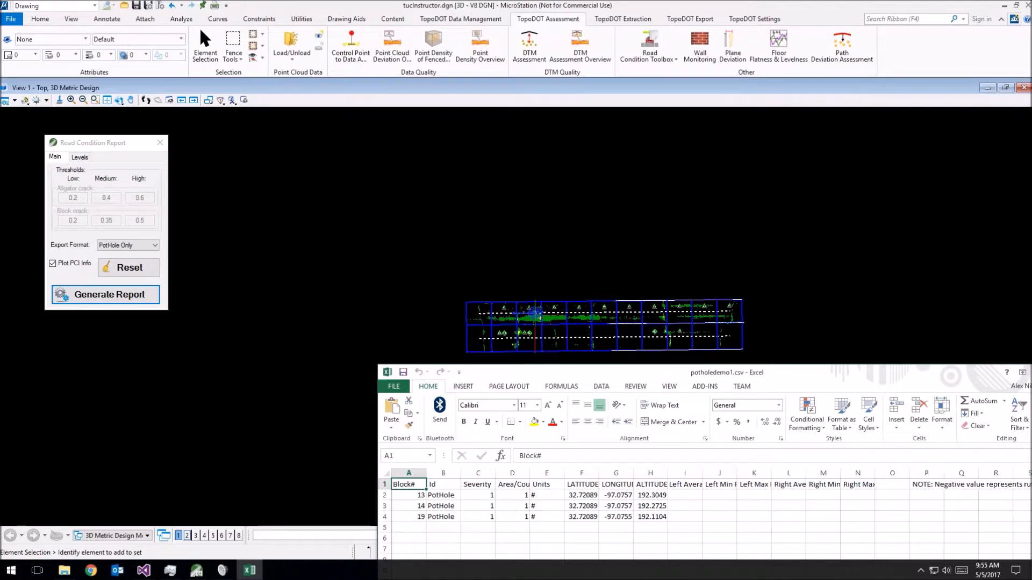
Step: Compare the first pothole's coordinates and severity with the pothole icons in the drawing, and close the potholedemo1.csv report
left_click(580, 316)
middle_click_drag(611, 284, 615, 282)
scroll(516, 323, "up", 5)
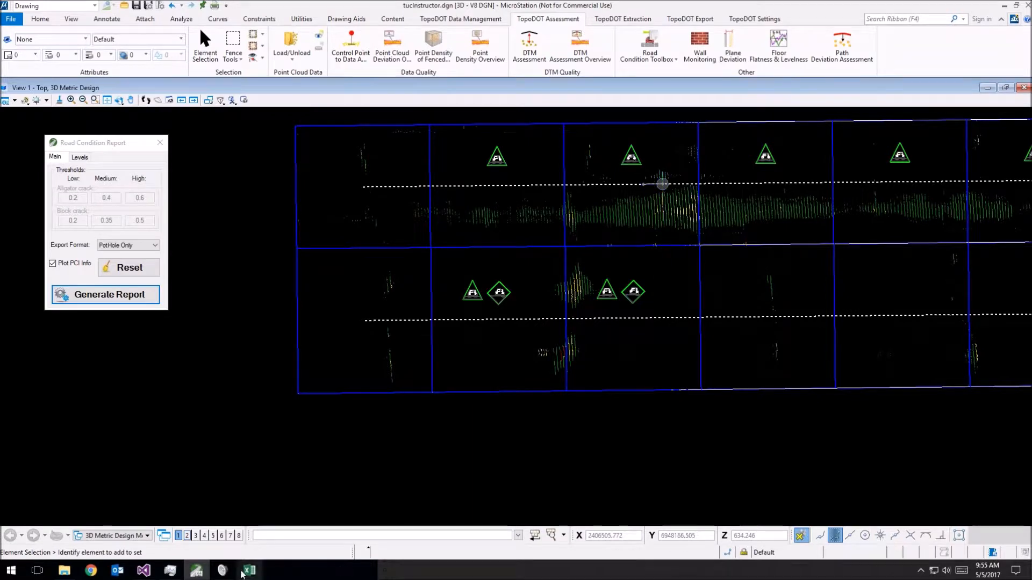
left_click(249, 570)
left_click_drag(580, 496, 651, 495)
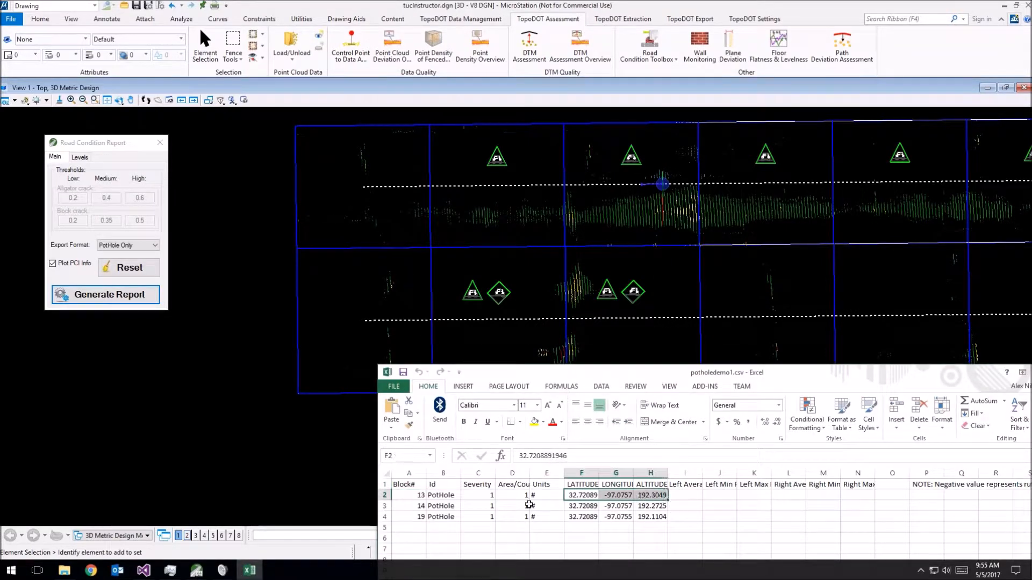
left_click(480, 497)
left_click_drag(945, 374, 629, 362)
left_click(759, 361)
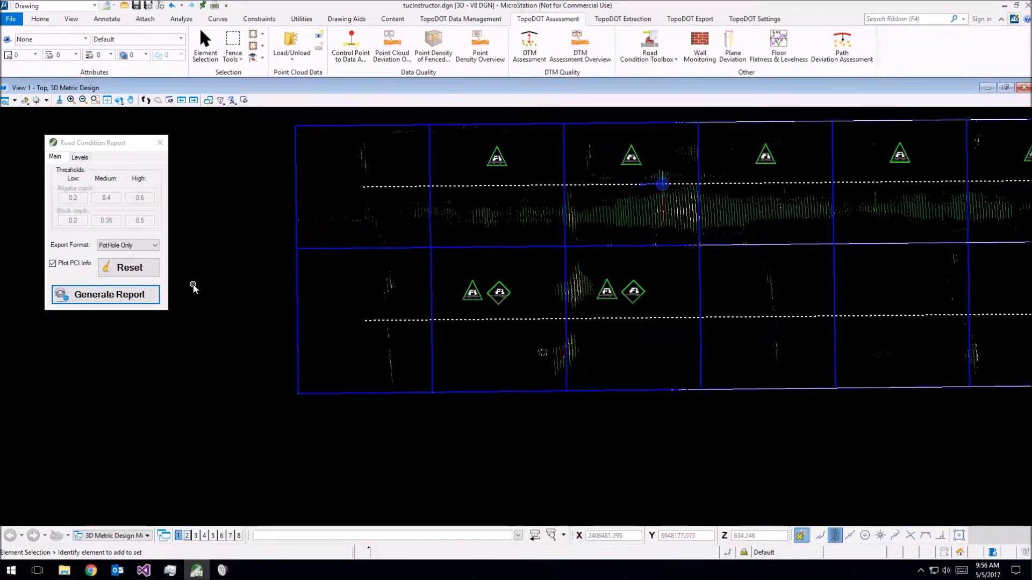
Step: Select all the road blocks, reset their plotted report information and clear the selection
scroll(287, 227, "down", 2)
scroll(249, 127, "down", 1)
middle_click_drag(250, 133, 269, 246)
left_click_drag(266, 222, 882, 400)
left_click(148, 273)
left_click(285, 225)
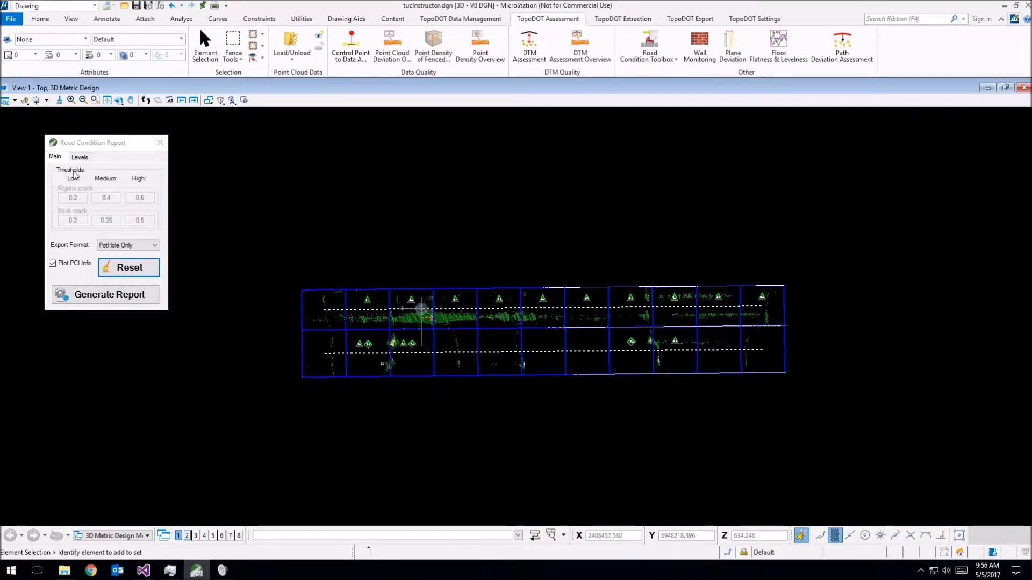
Step: Check the Report Info and Sample Unit Bounds level assignments of the Road Condition Report, and return to its main settings
left_click_drag(88, 147, 118, 164)
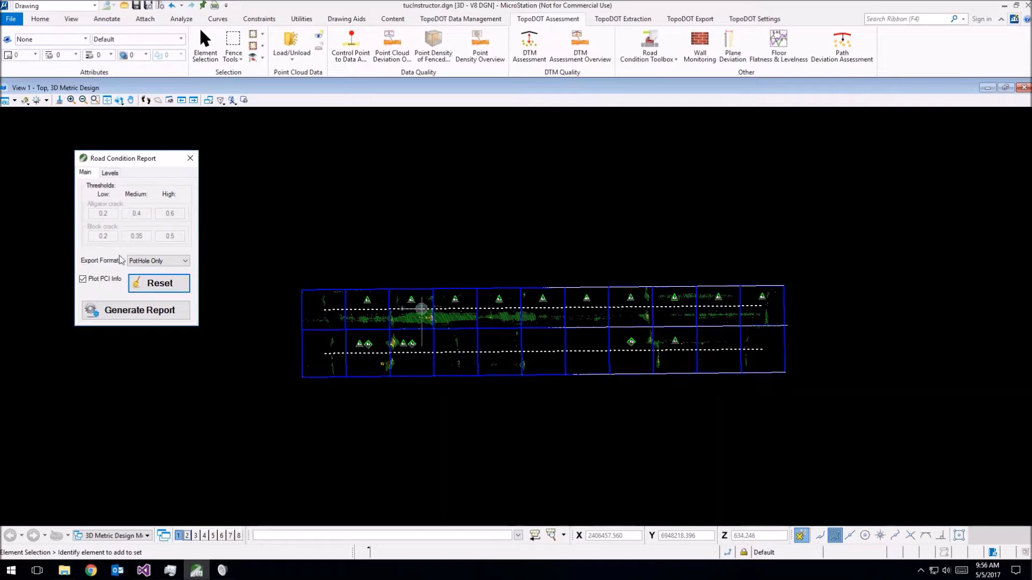
left_click(110, 173)
left_click(182, 213)
left_click(185, 215)
left_click(183, 238)
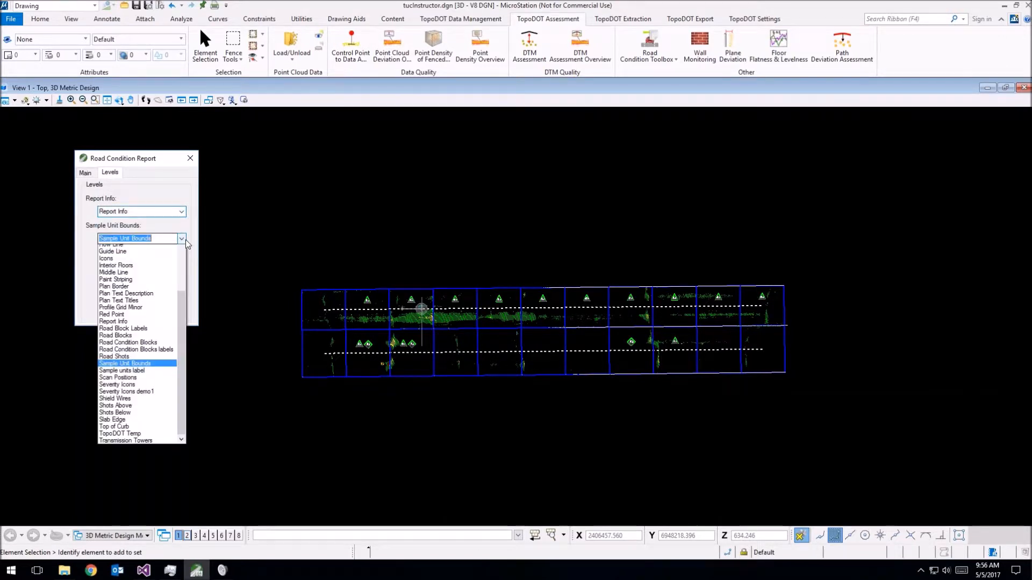
left_click(184, 242)
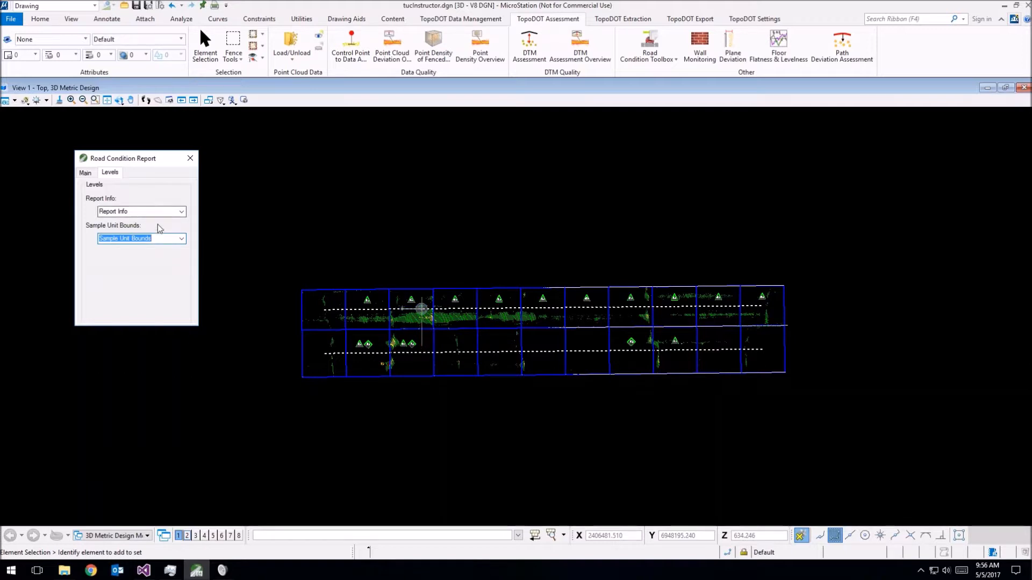
left_click(85, 173)
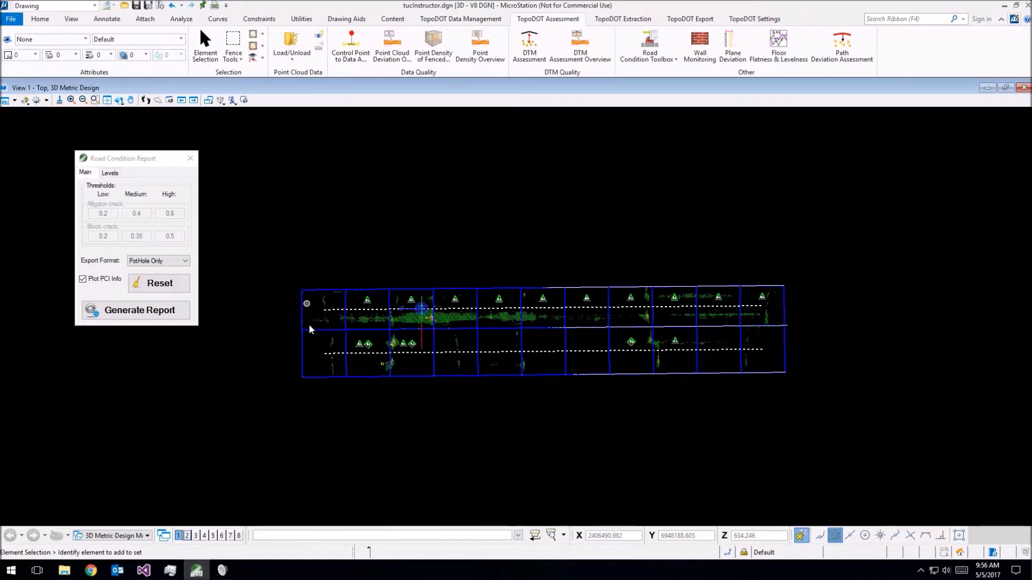
Step: Bring up the Road Condition processing tool and place its dialog clear of the road blocks
scroll(299, 299, "up", 2)
middle_click_drag(352, 338, 388, 298)
left_click_drag(144, 158, 61, 128)
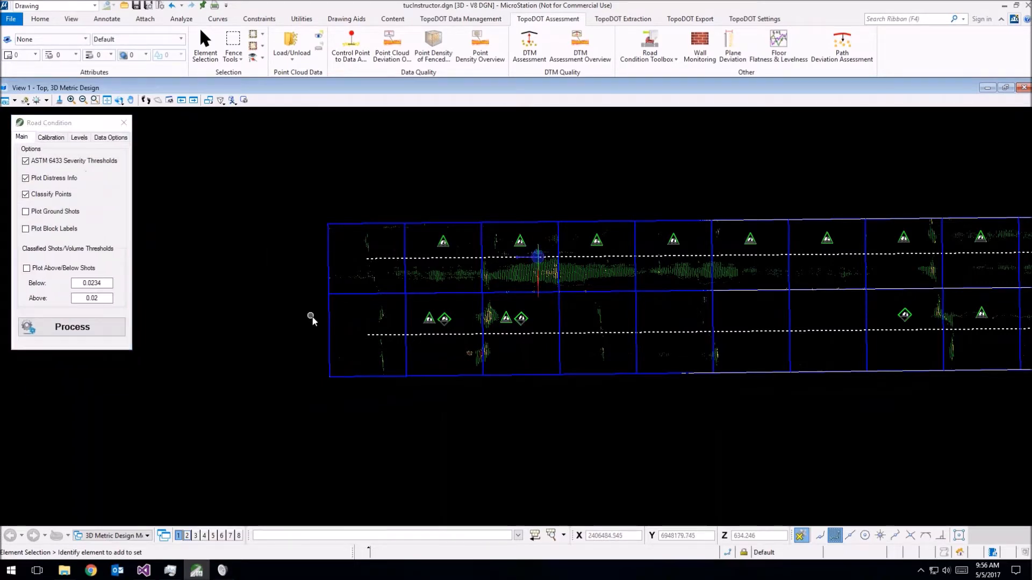
Step: Undo the previous road condition results, removing the plotted road blocks, severity icons and report labels
scroll(312, 319, "down", 2)
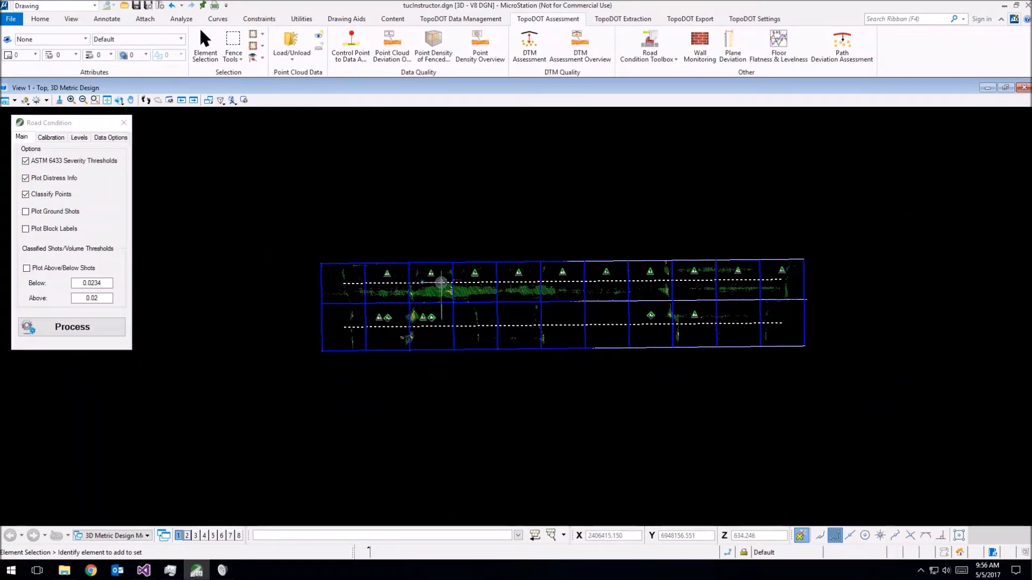
scroll(511, 276, "up", 3)
scroll(518, 284, "up", 1)
middle_click_drag(517, 284, 729, 238)
scroll(734, 239, "down", 1)
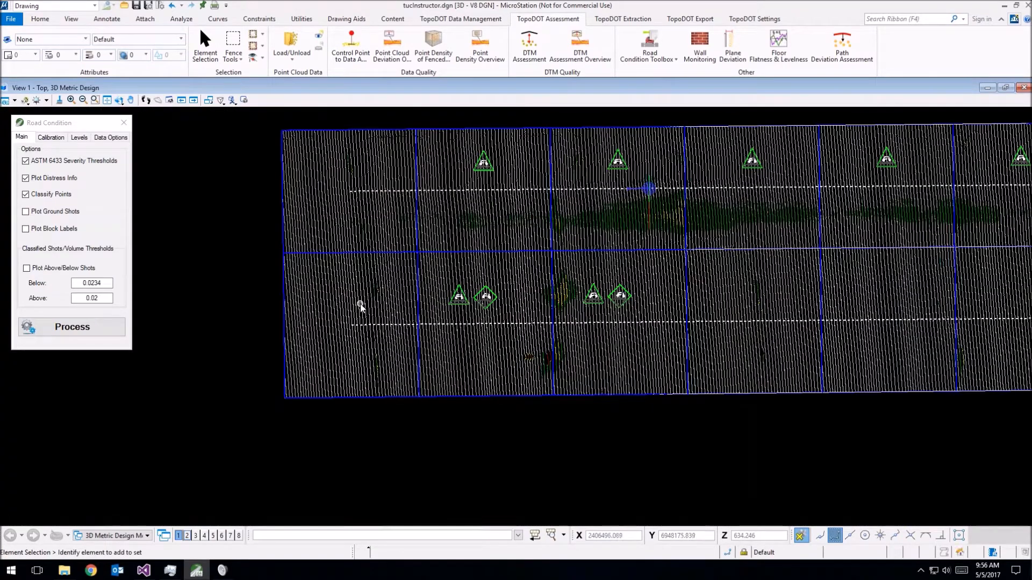
key("ctrl+z")
key("ctrl+z")
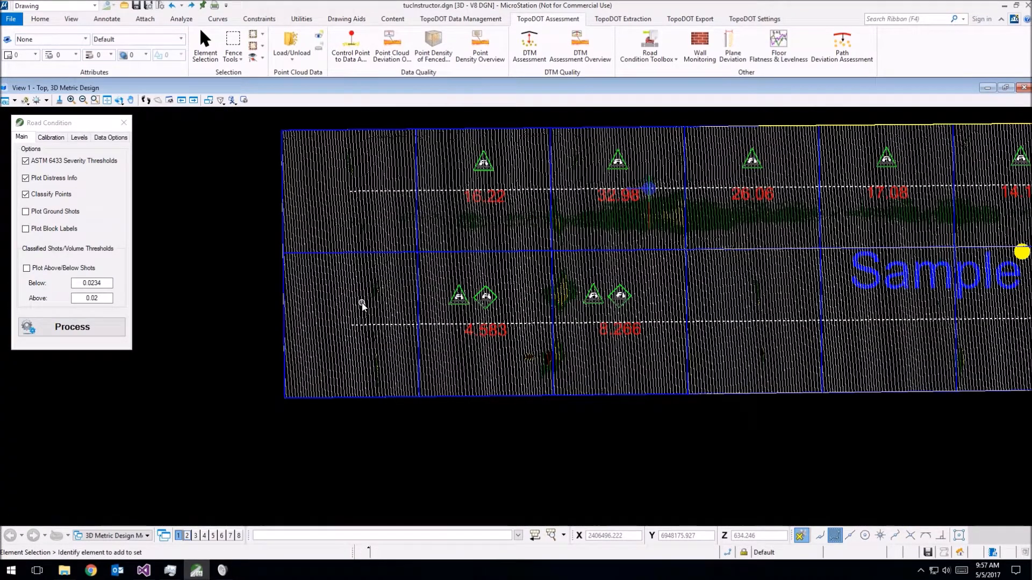
key("ctrl+z")
key("ctrl+z")
key("ctrl+z")
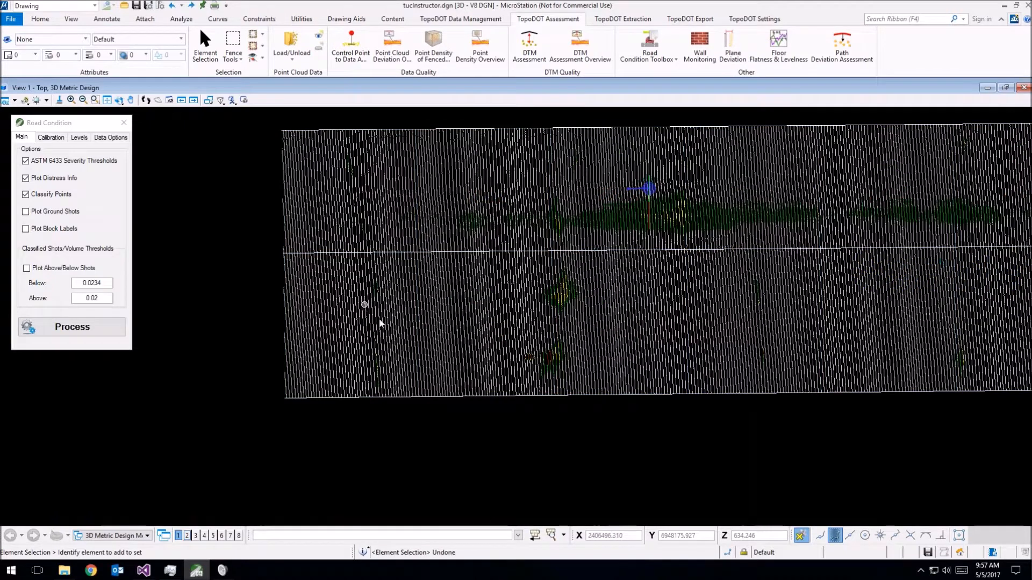
Step: Select the three road lines, enable Plot Above/Below Shots, process the road condition and clear the selection
left_click_drag(502, 419, 441, 124)
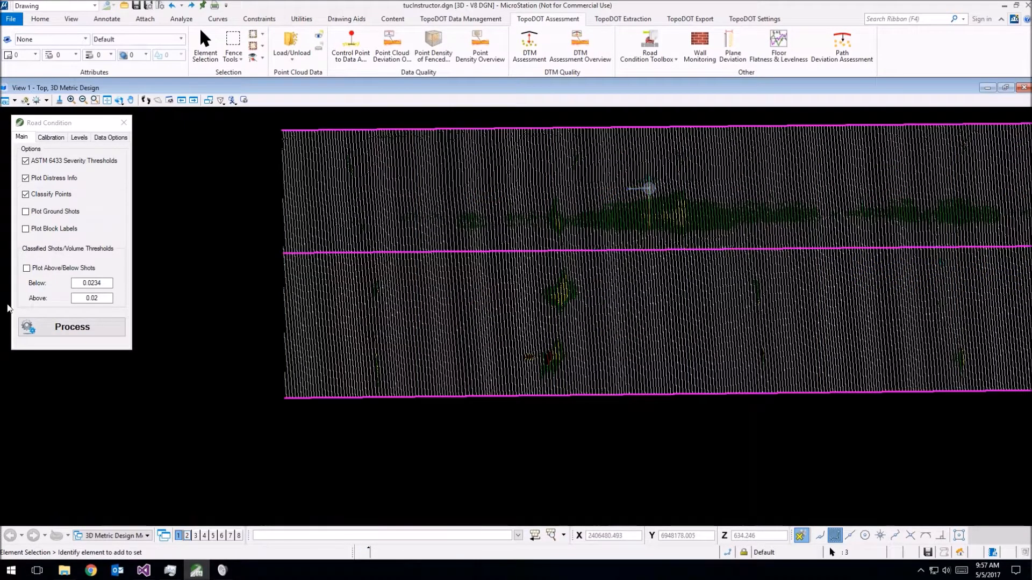
mouse_move(62, 270)
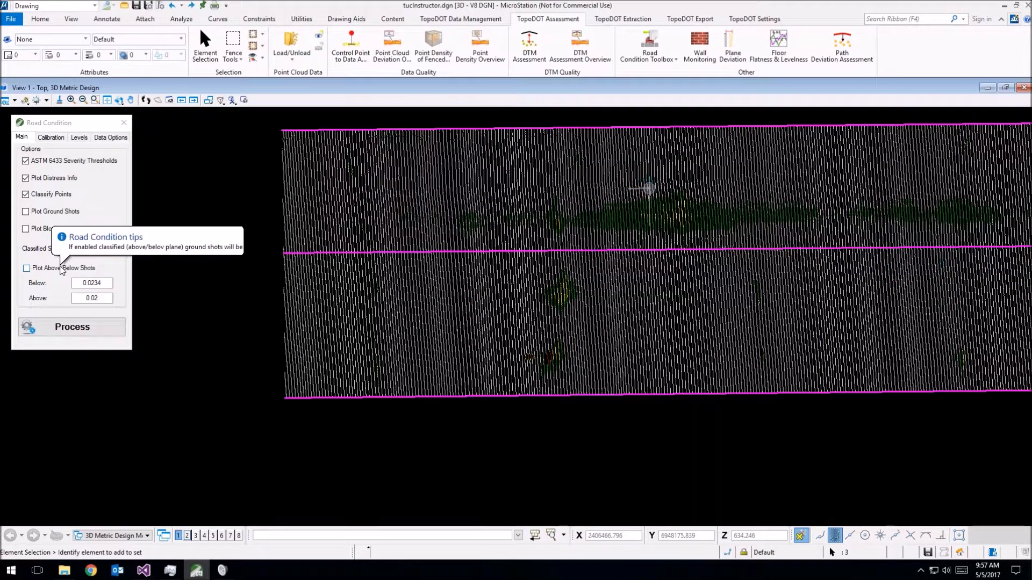
left_click(62, 268)
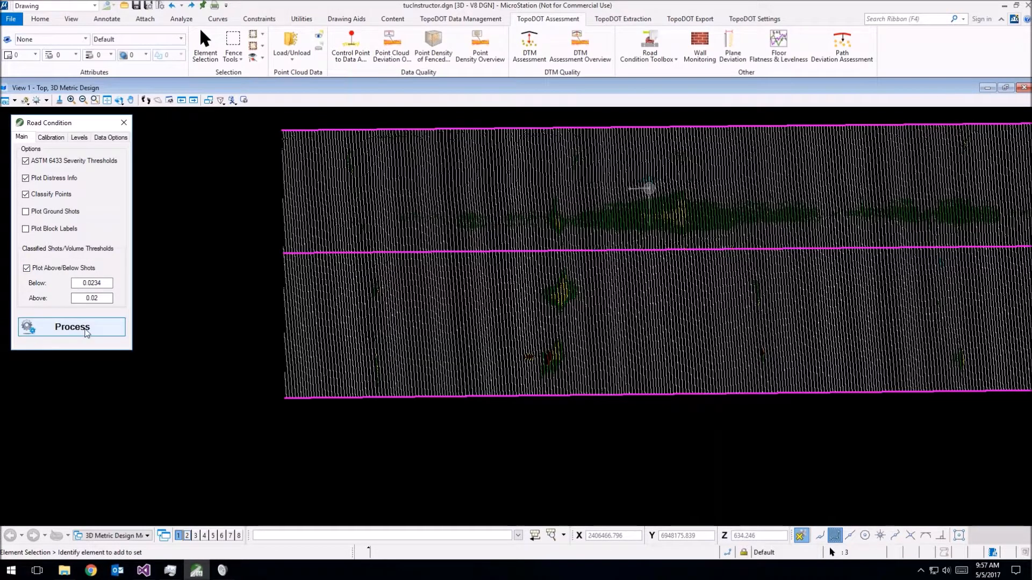
left_click(86, 329)
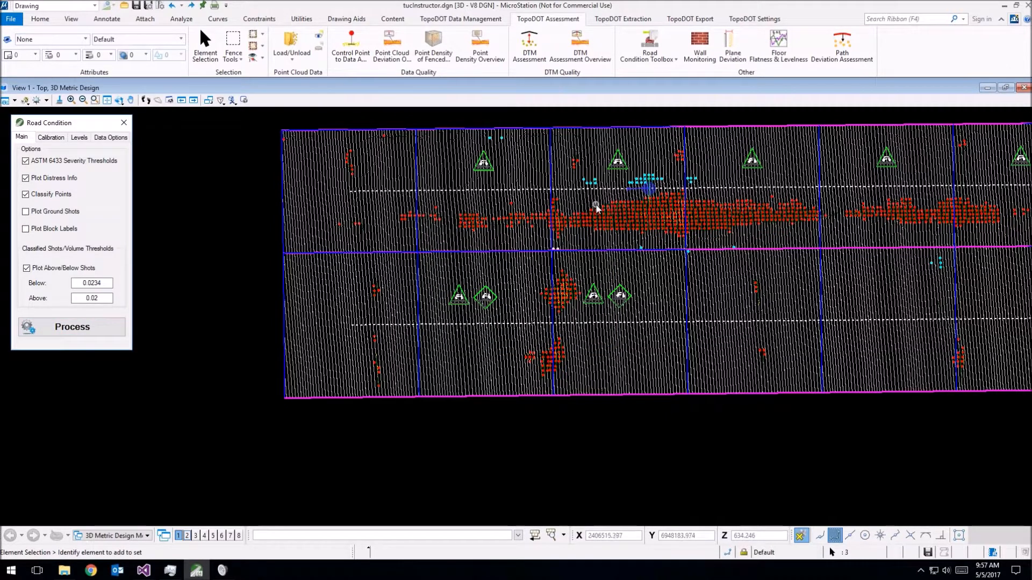
left_click(340, 292)
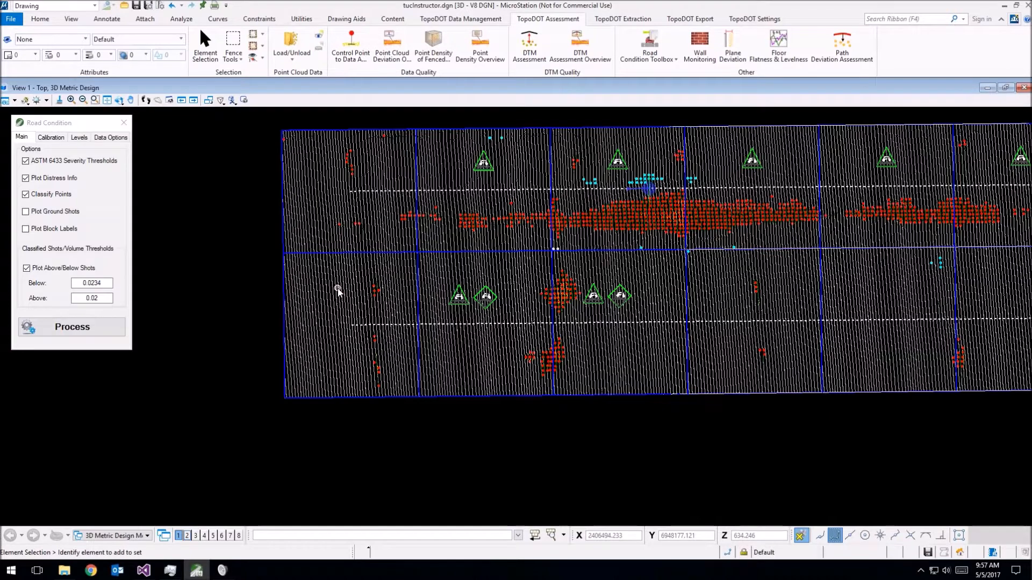
Step: Move the Element Selection settings beside the road and browse the level list to Shots Above and Shots Below
scroll(347, 259, "down", 3)
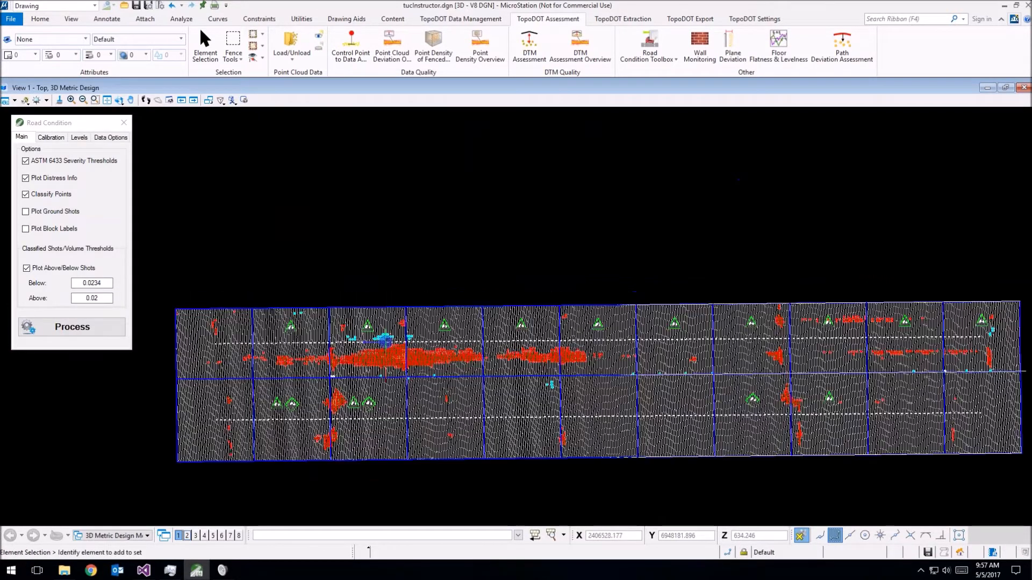
left_click_drag(1031, 101, 277, 101)
middle_click_drag(495, 336, 701, 345)
left_click_drag(258, 101, 238, 142)
scroll(314, 300, "down", 5)
scroll(314, 300, "down", 5)
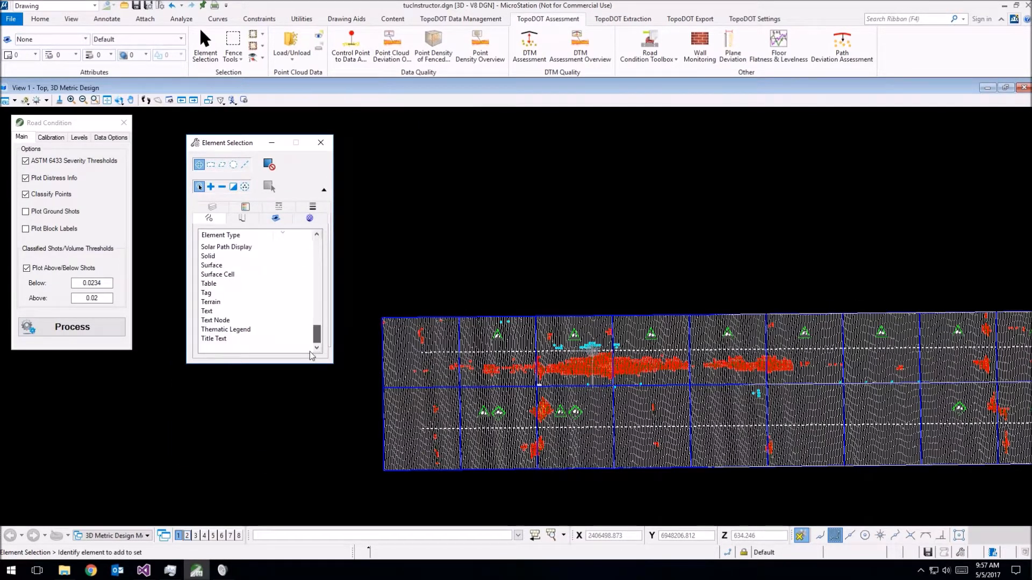
left_click(212, 207)
scroll(237, 315, "down", 8)
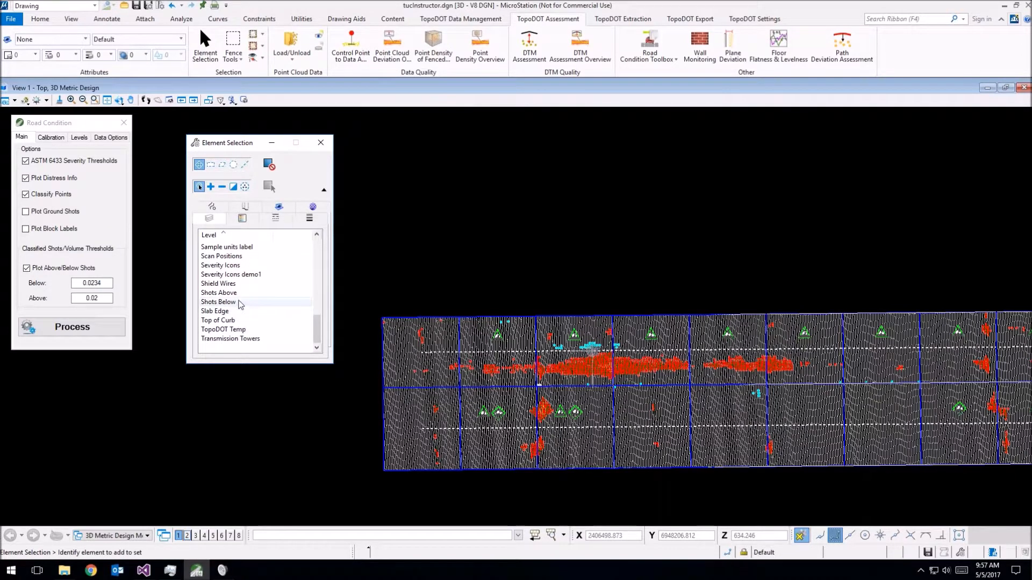
scroll(270, 293, "up", 1)
scroll(269, 292, "down", 1)
scroll(471, 264, "down", 1)
Step: Select the whole road drawing, exclude the Shots Below, Shots Above and Default levels, and delete the remaining blocks and icons
left_click_drag(376, 208, 881, 427)
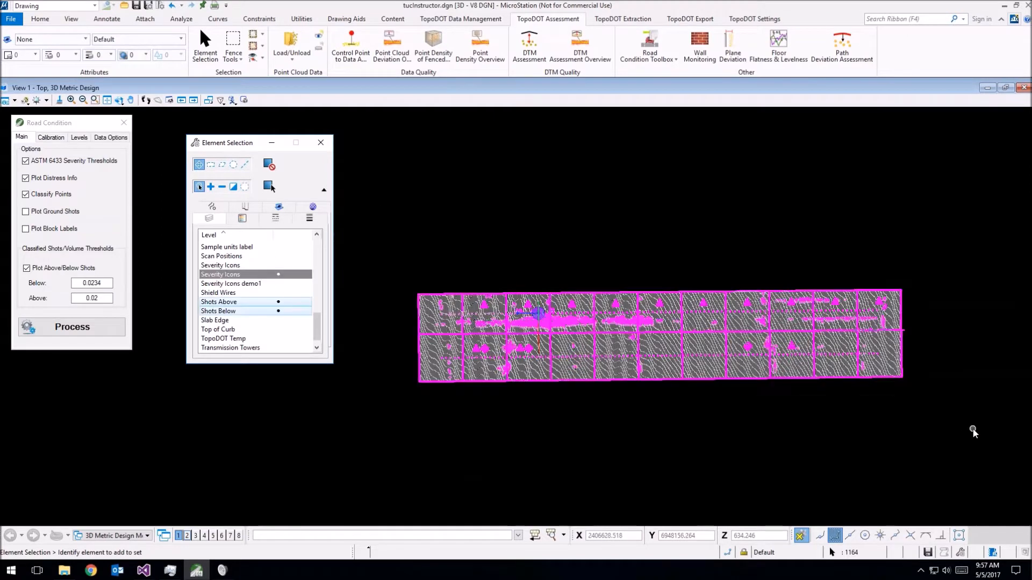
left_click(210, 313)
left_click(212, 304)
left_click_drag(318, 328, 327, 250)
left_click(246, 312)
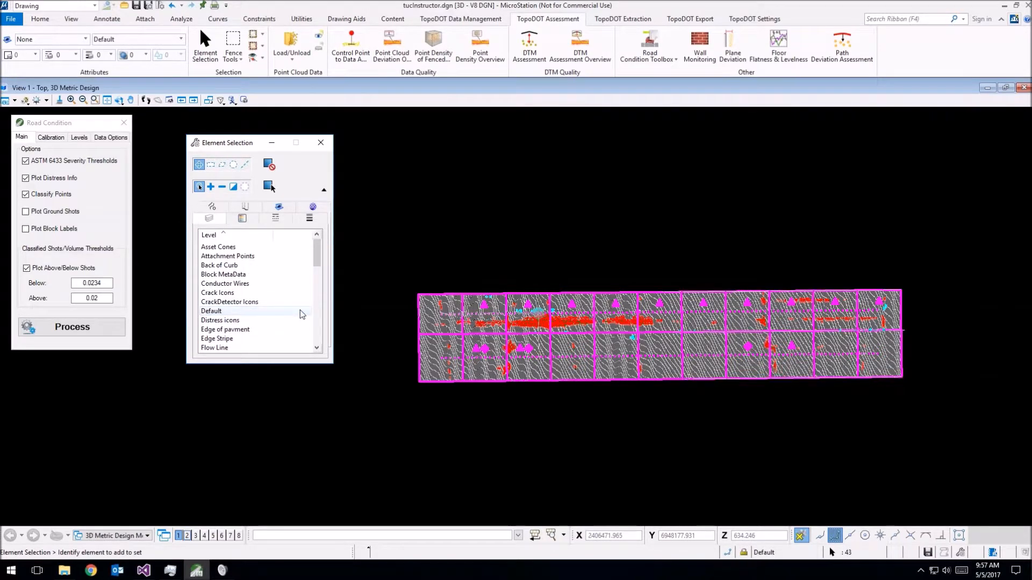
left_click(439, 257)
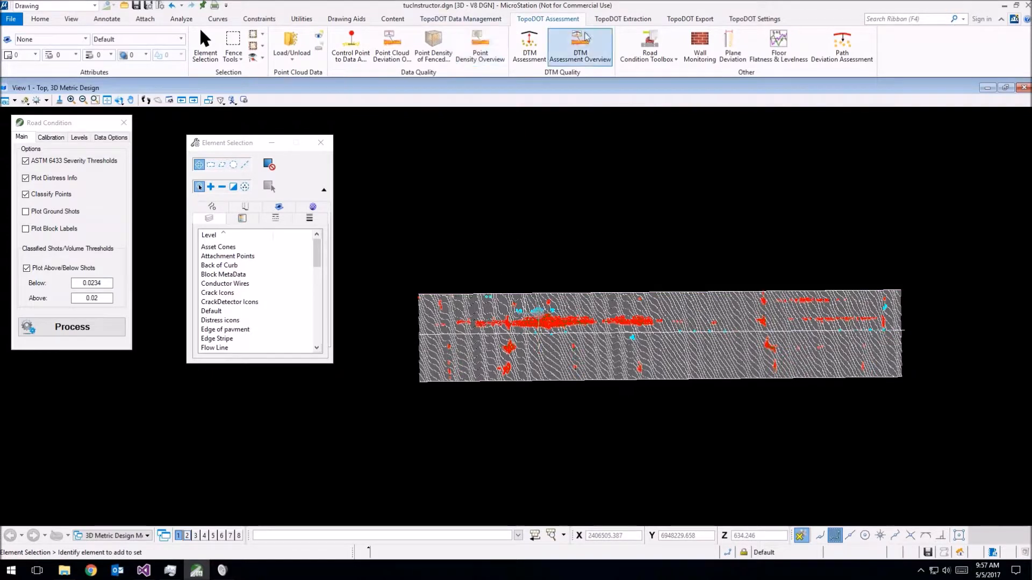
Step: Bring up the Road Extraction tool and move its dialog off the Road Condition dialog
left_click(603, 23)
left_click(458, 49)
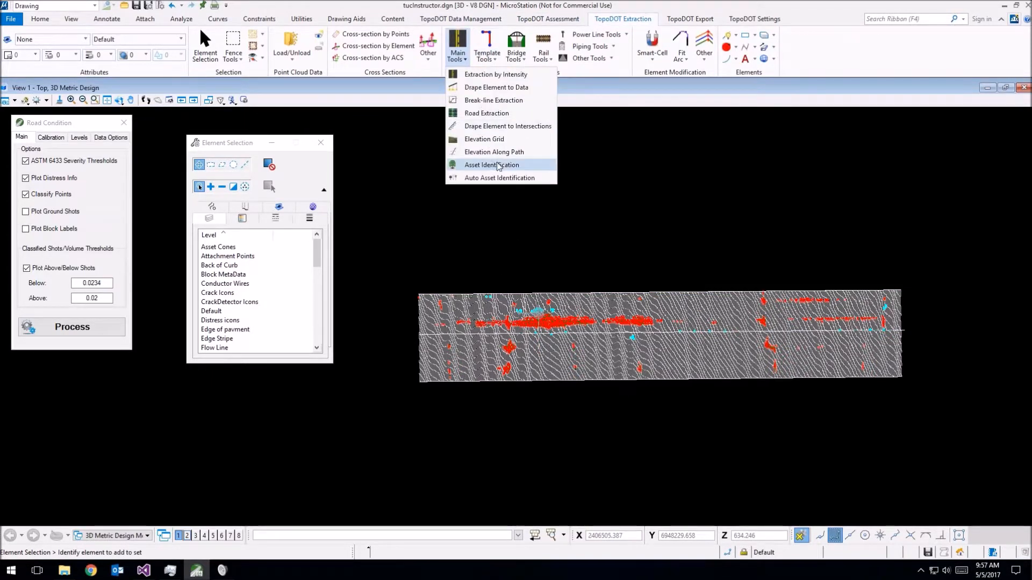
left_click(495, 101)
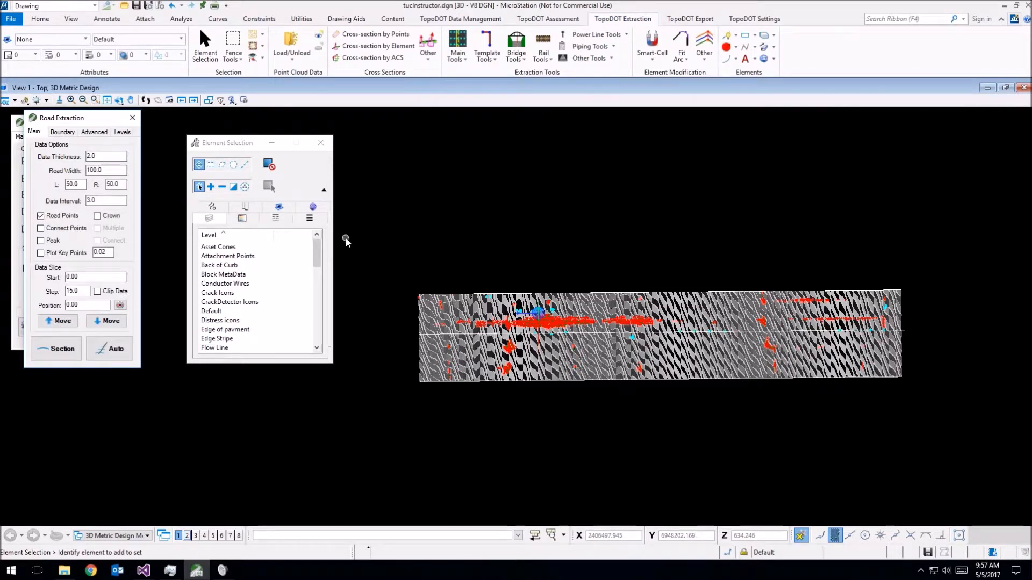
left_click_drag(86, 120, 337, 168)
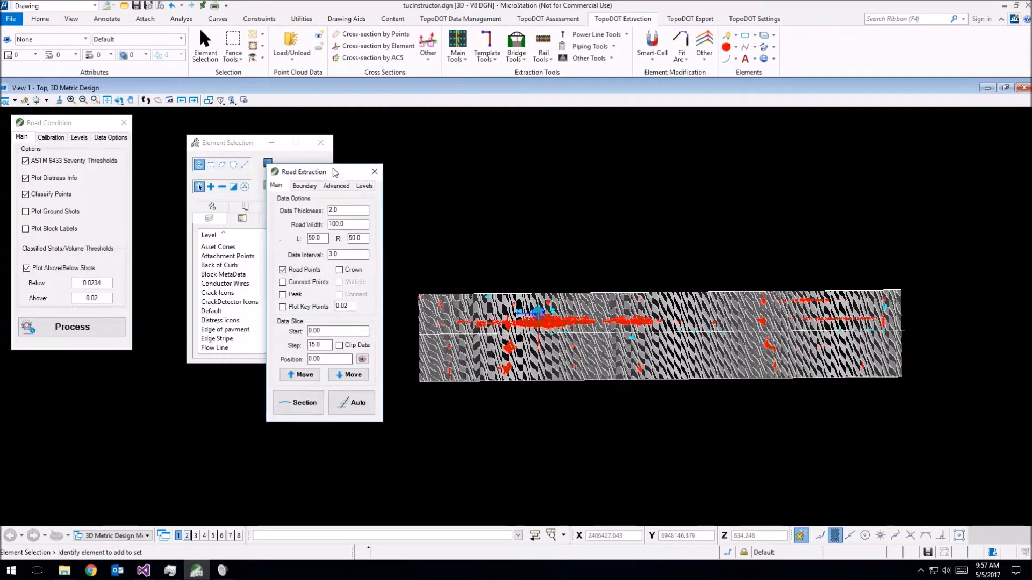
Step: Automatically extract road points along the road's middle line with data interval 2 and step 3, and close the cross-section view
scroll(440, 350, "up", 2)
middle_click_drag(554, 336, 674, 333)
left_click(634, 321)
left_click_drag(246, 148, 193, 137)
left_click_drag(312, 168, 417, 125)
middle_click_drag(521, 319, 526, 243)
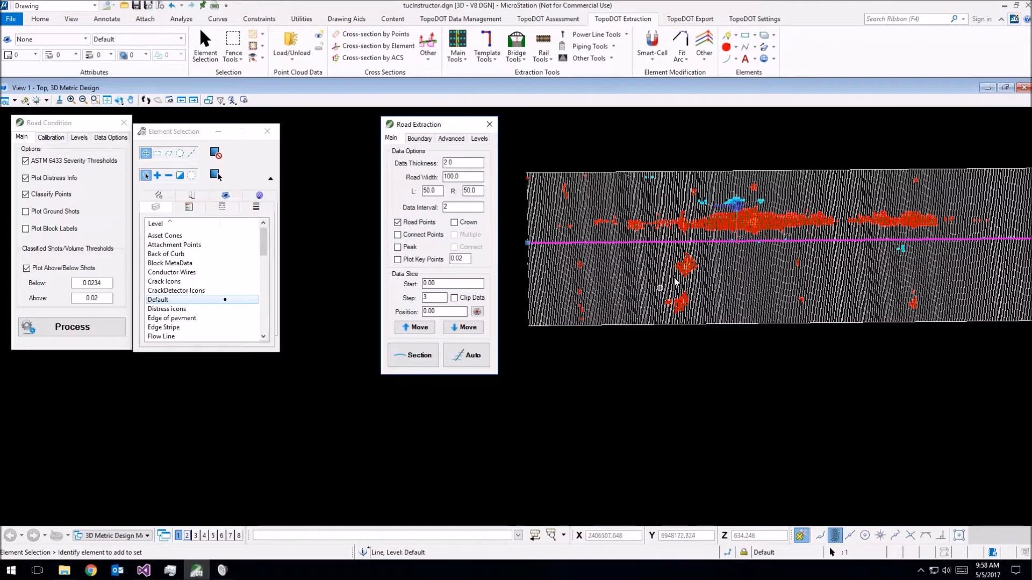
left_click(467, 355)
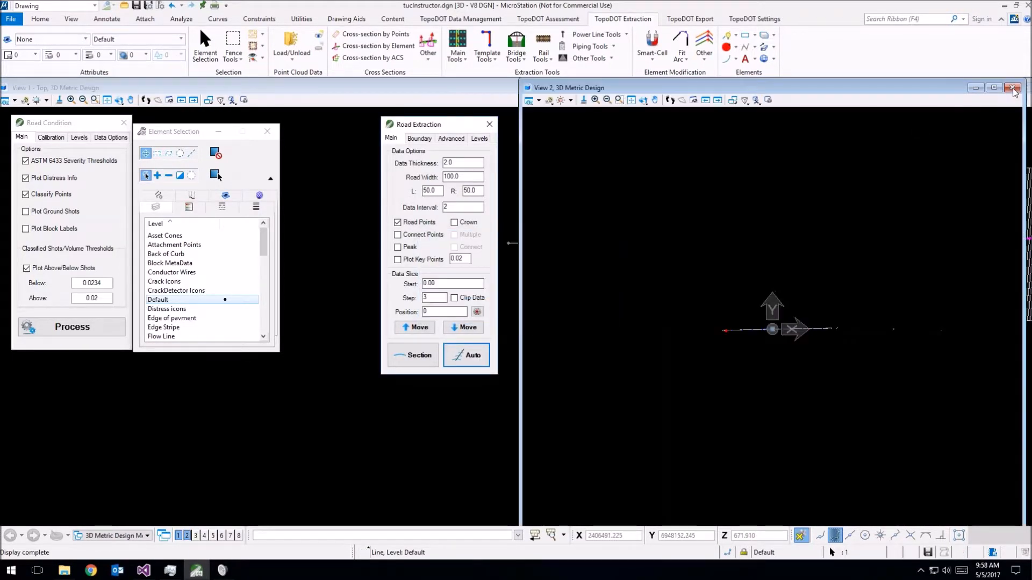
left_click(1013, 89)
Step: Place the Road Extraction dialog clear of the road and remove the point cloud from the view
scroll(580, 250, "up", 6)
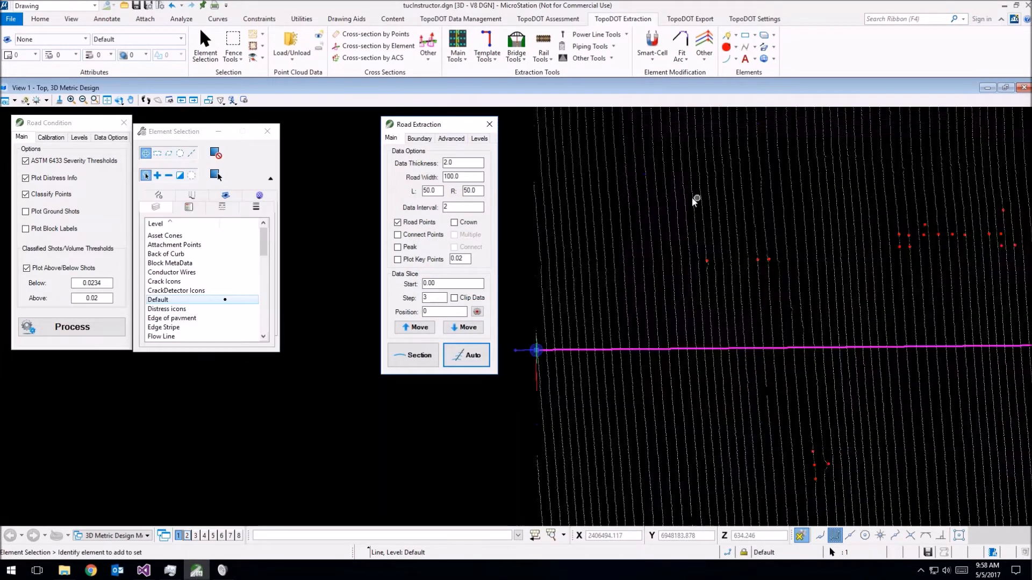
left_click_drag(460, 127, 90, 124)
scroll(656, 242, "down", 3)
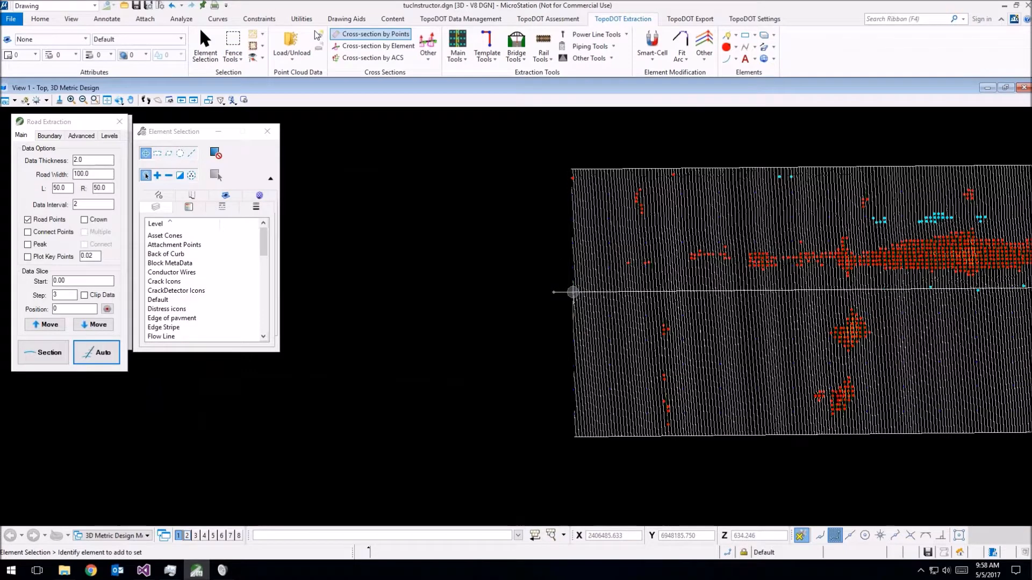
left_click(291, 44)
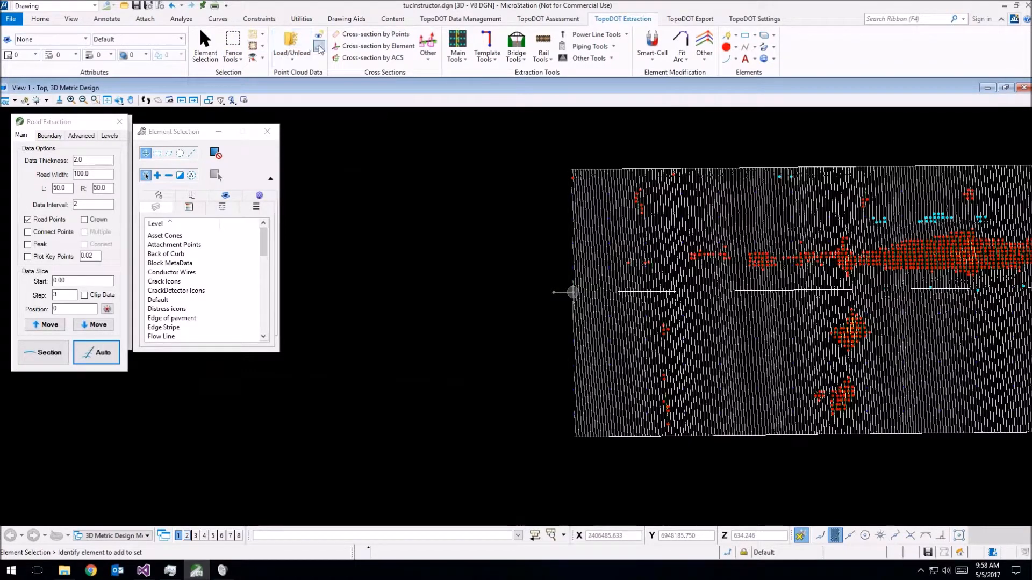
scroll(469, 232, "down", 2)
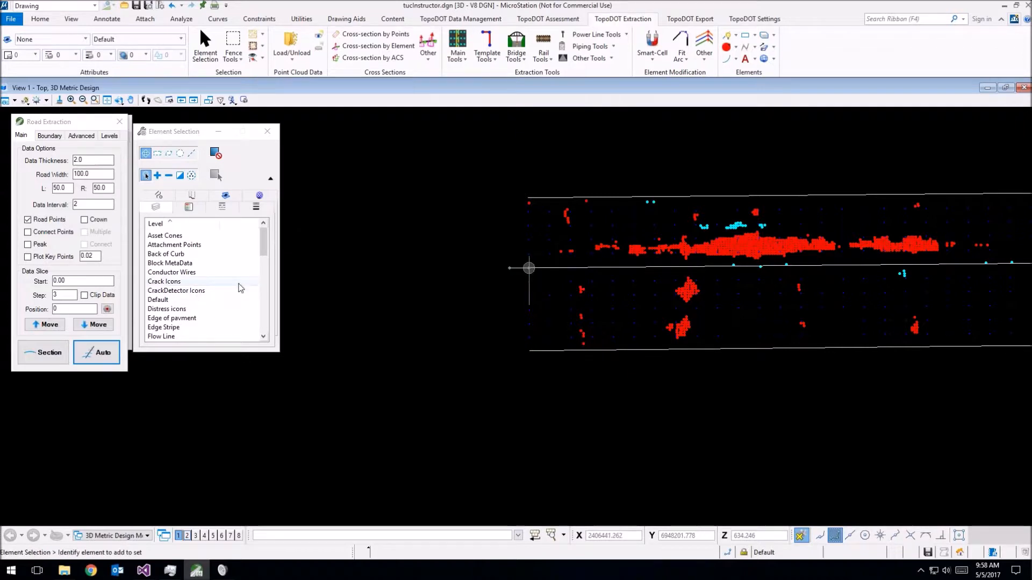
Step: Create a mesh from points using all elements on the Shots Below, Shots Above and Road Shots levels
scroll(210, 322, "down", 8)
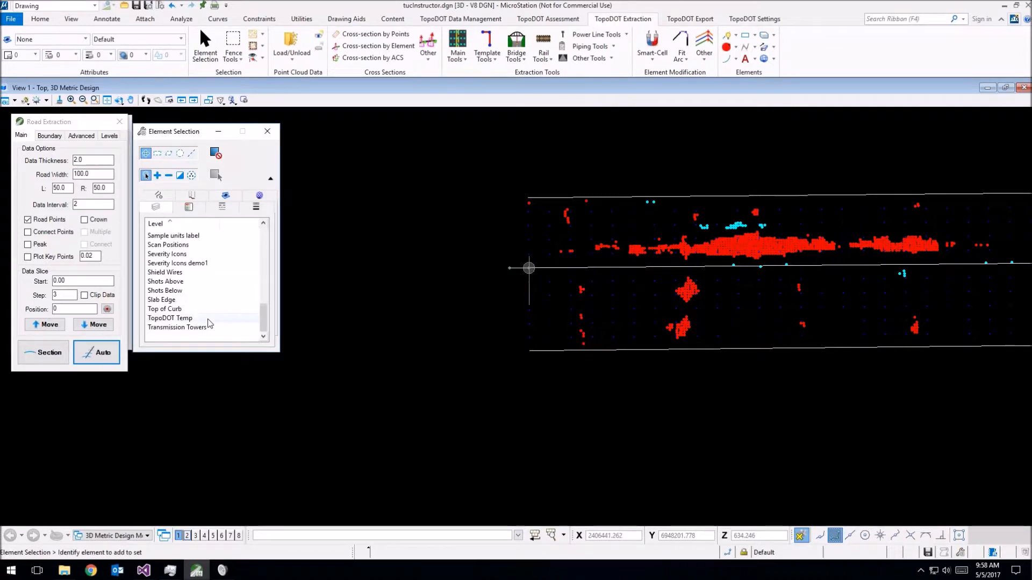
left_click(187, 293)
left_click(187, 283)
scroll(200, 274, "up", 1)
scroll(203, 278, "up", 1)
left_click(203, 272)
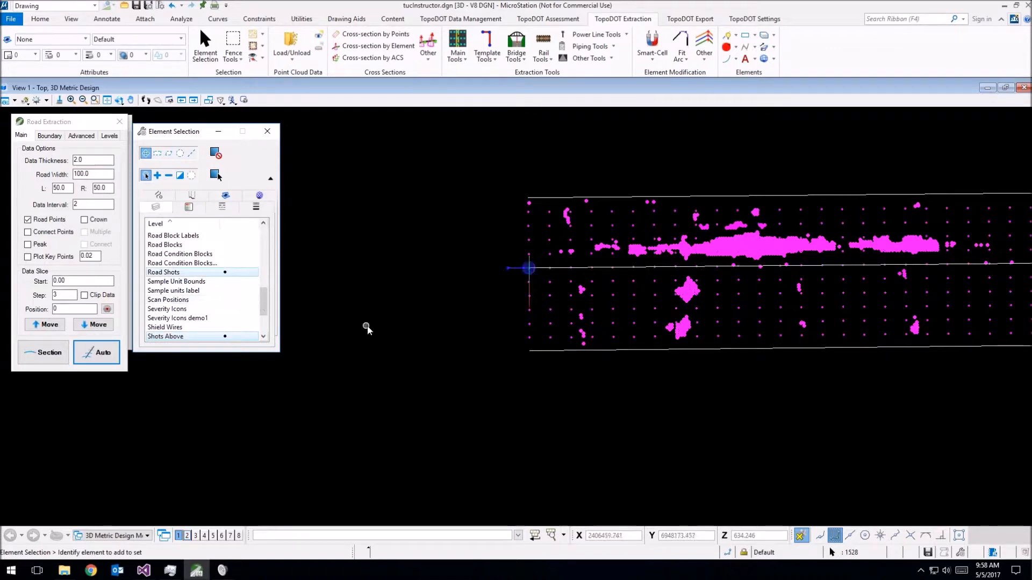
left_click(773, 59)
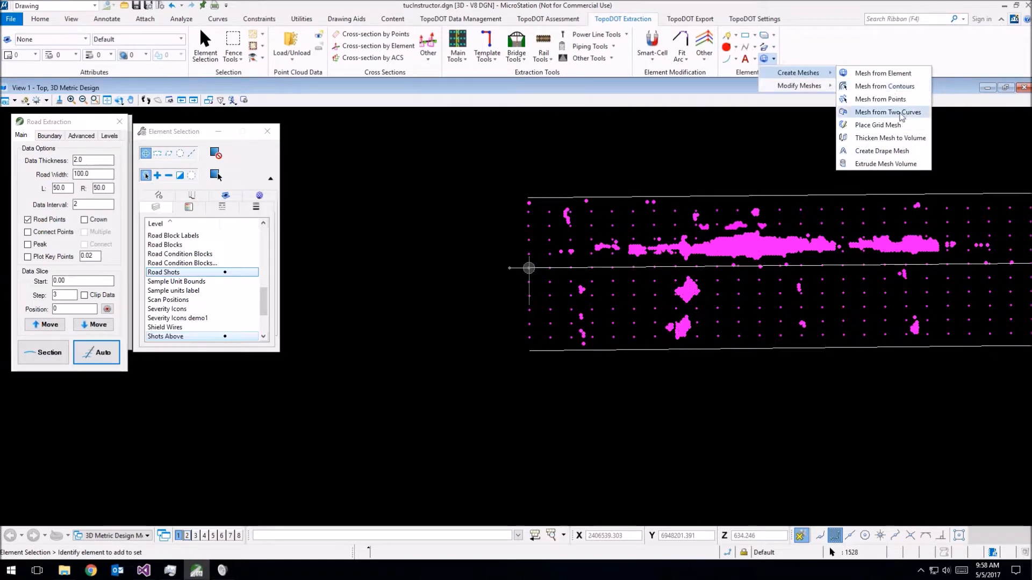
left_click(901, 116)
left_click(874, 240)
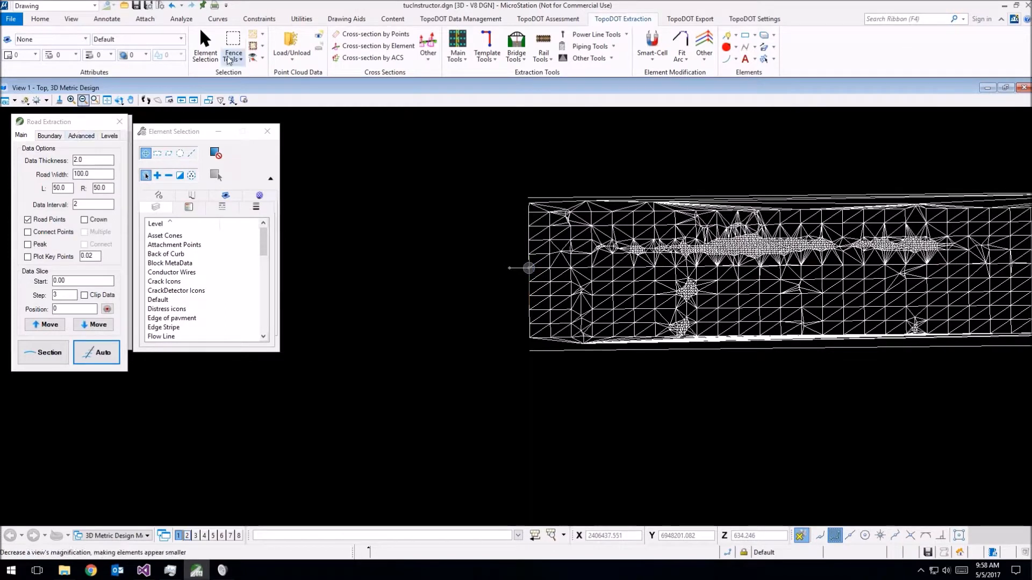
Step: Select the new mesh and assign it to the Block MetaData level
left_click(42, 19)
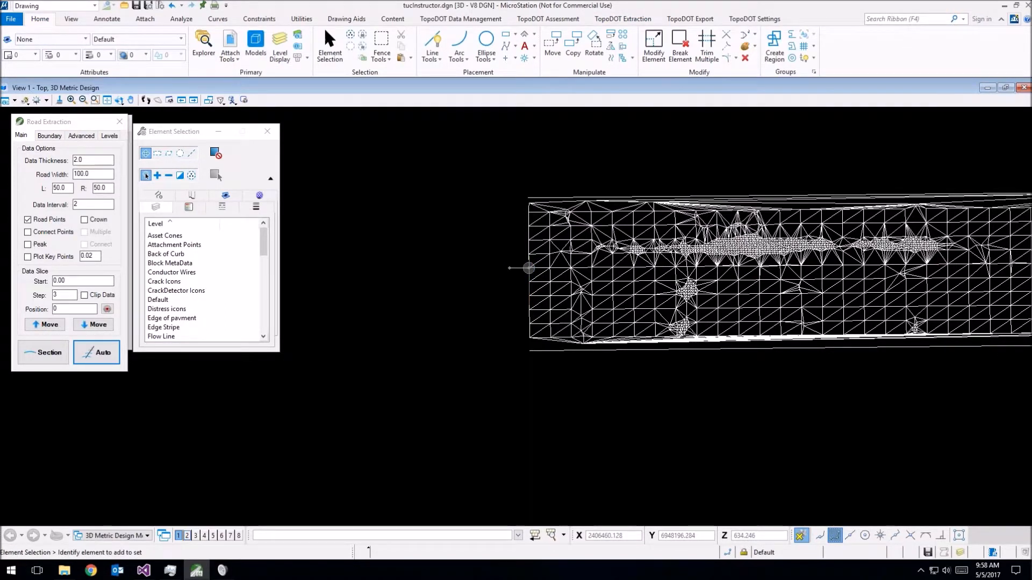
left_click(545, 237)
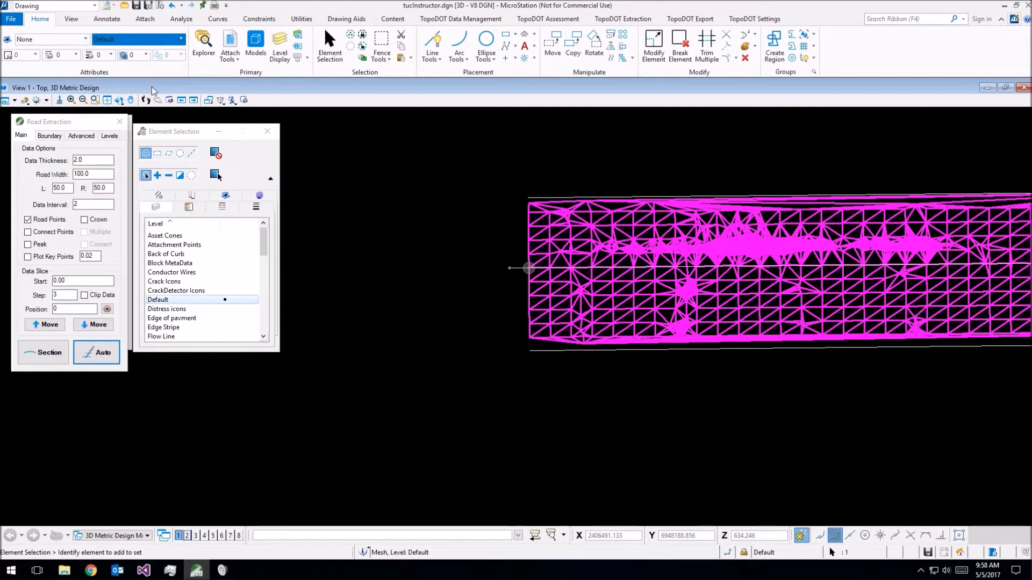
left_click(147, 39)
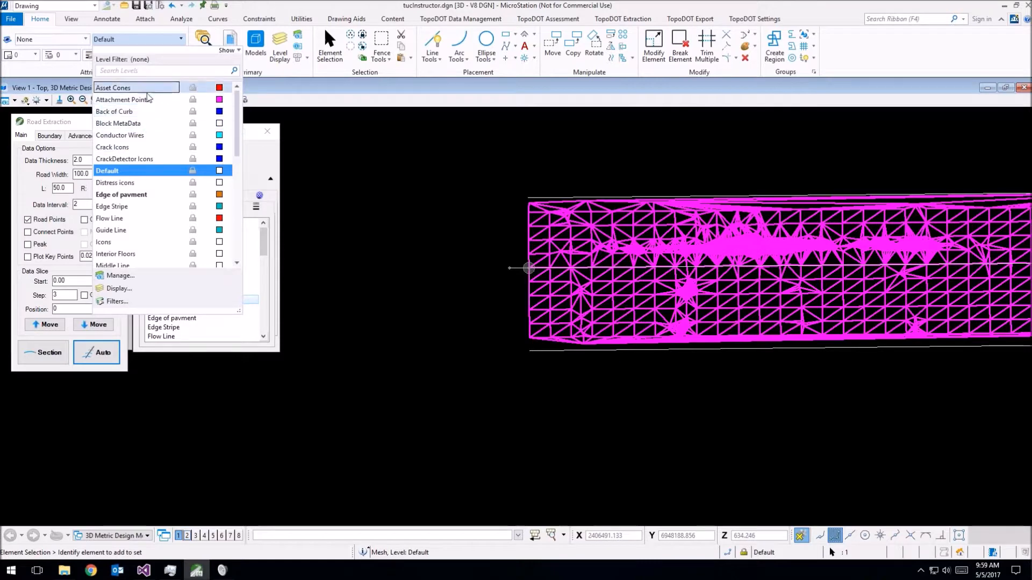
left_click(142, 129)
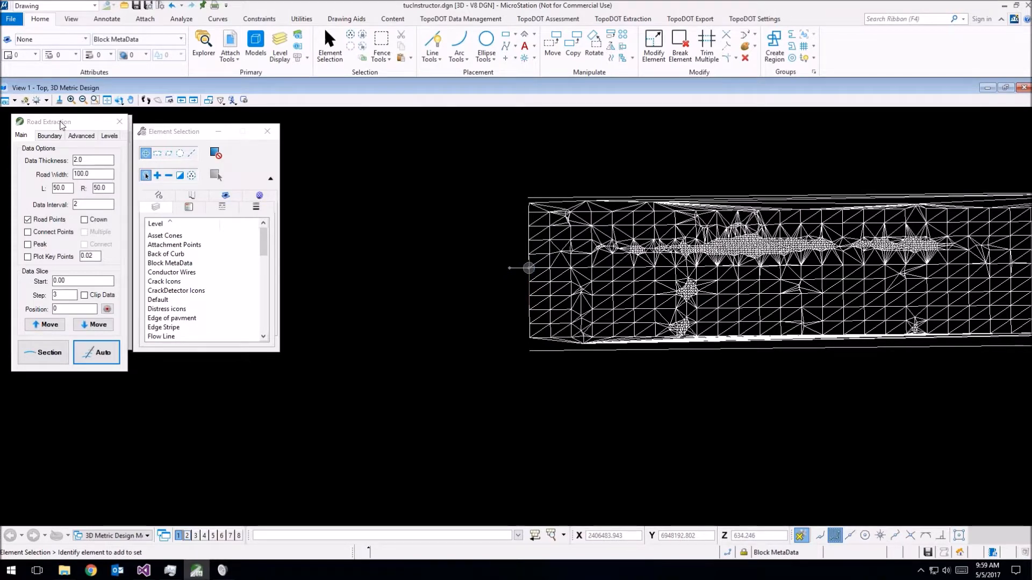
Step: Clear the Element Selection and Road Extraction dialogs from the view and set its display style to Smooth
left_click_drag(218, 132, 0, 160)
left_click_drag(79, 121, 0, 162)
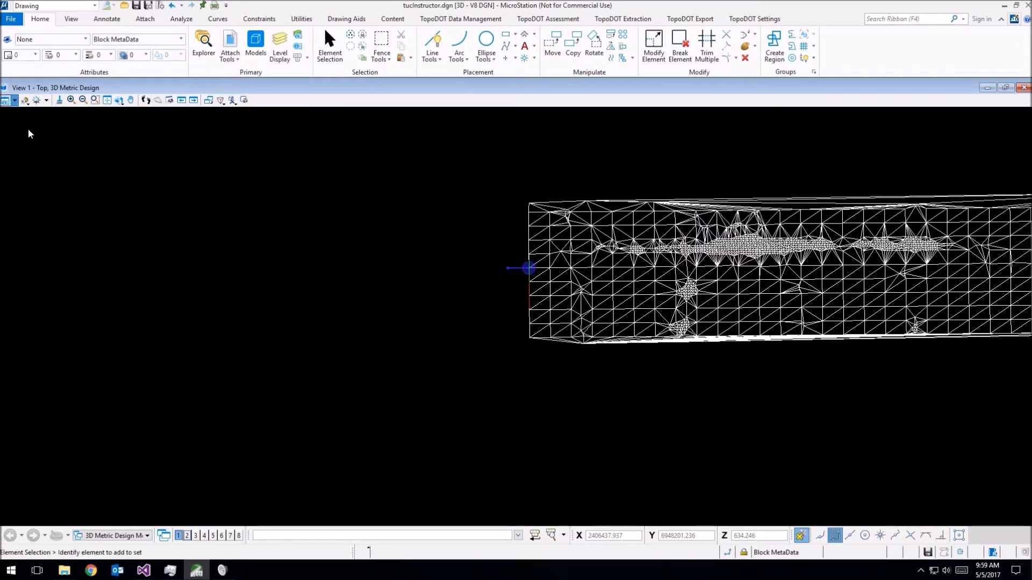
left_click(5, 100)
left_click(147, 144)
scroll(133, 243, "up", 5)
left_click(108, 244)
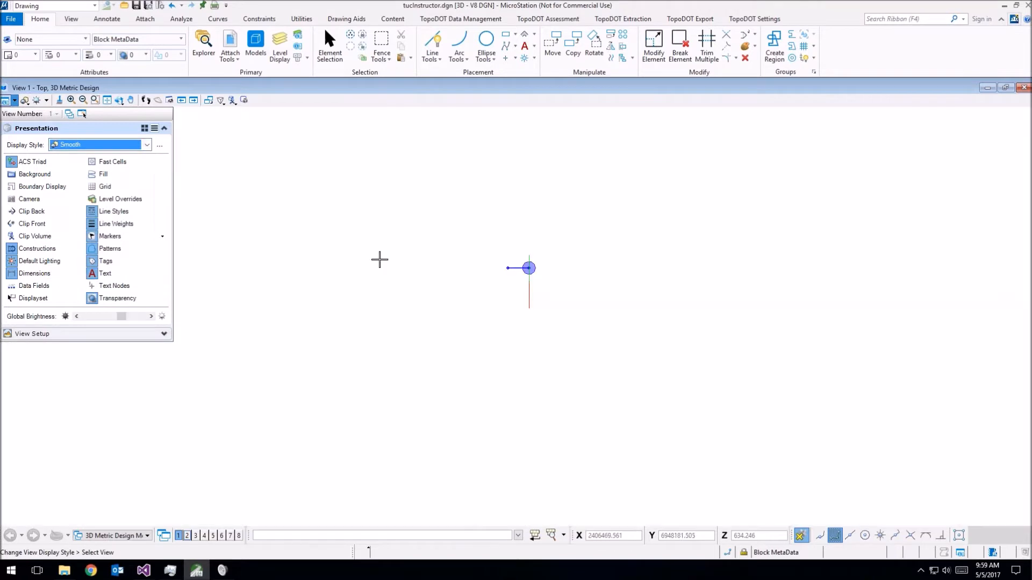
left_click(338, 226)
Step: Rotate out of the Top view and examine the surface relief at the near end of the shaded road mesh
left_click(119, 101)
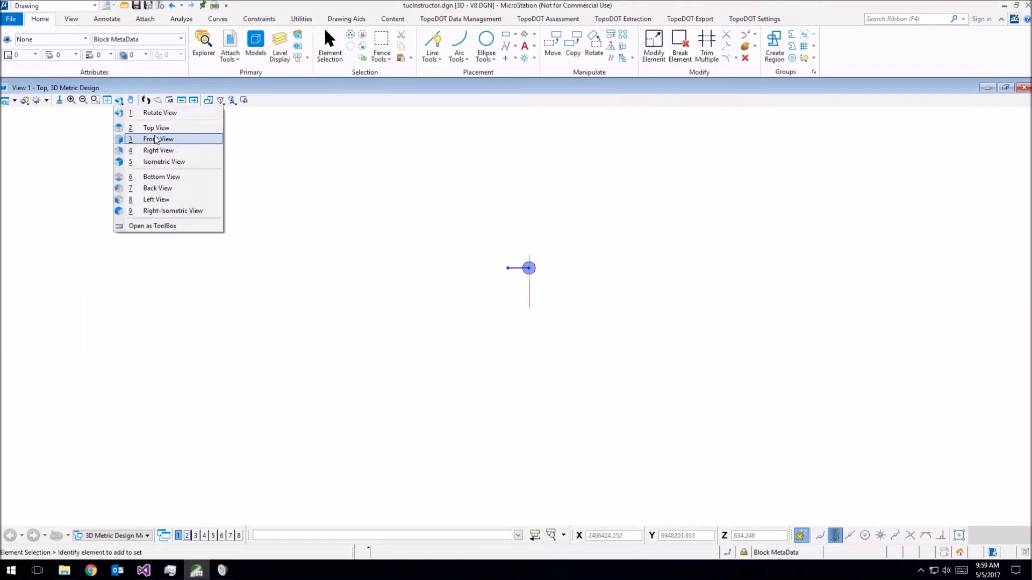
left_click(168, 117)
left_click(512, 317)
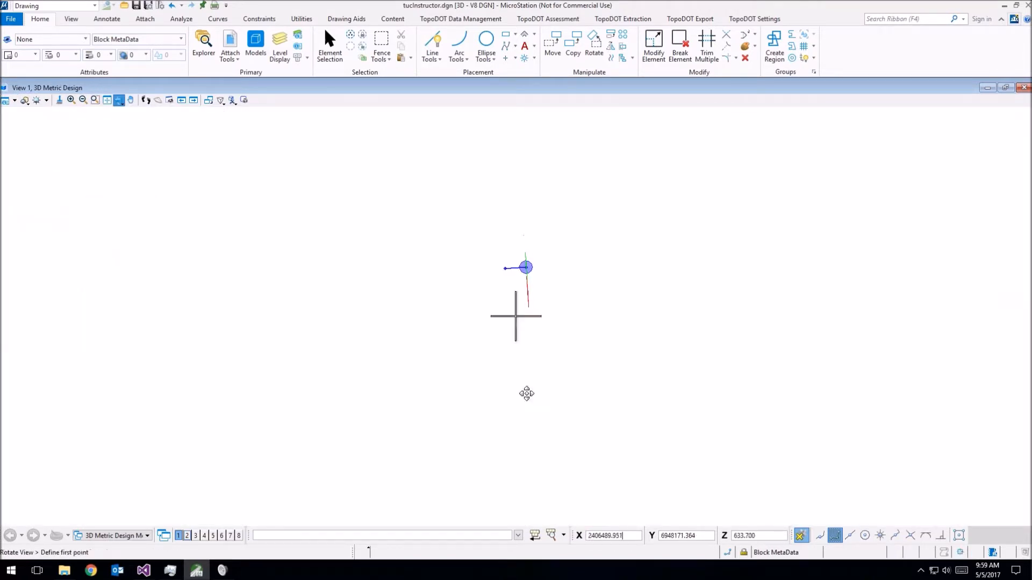
left_click(618, 344)
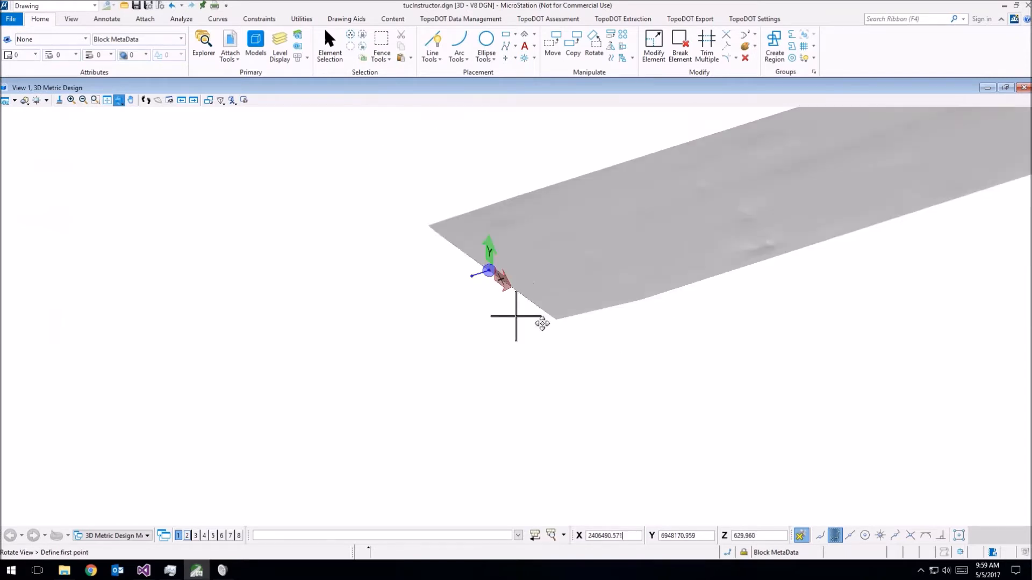
left_click(707, 223)
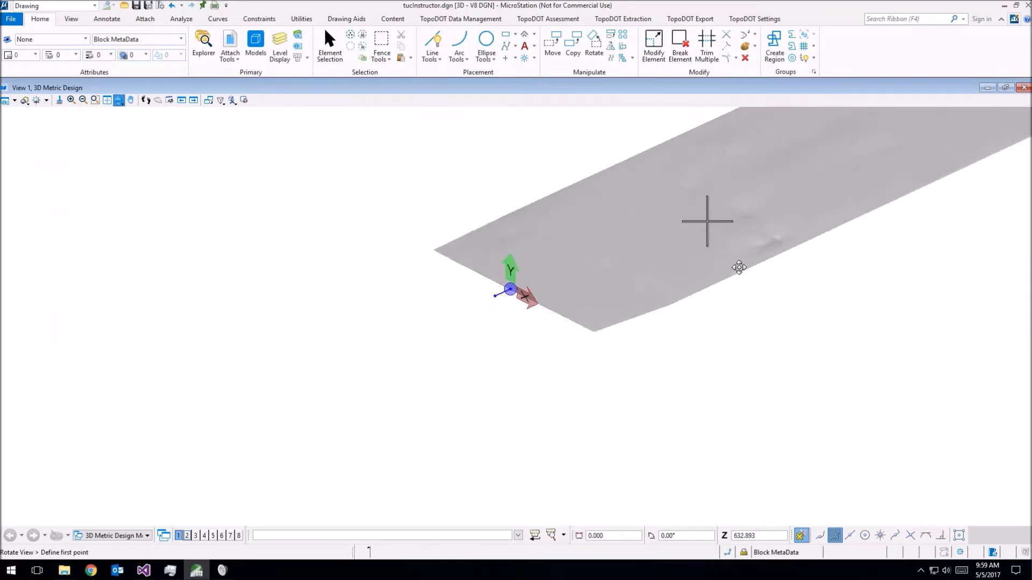
middle_click_drag(697, 280, 600, 399)
left_click_drag(626, 406, 703, 383)
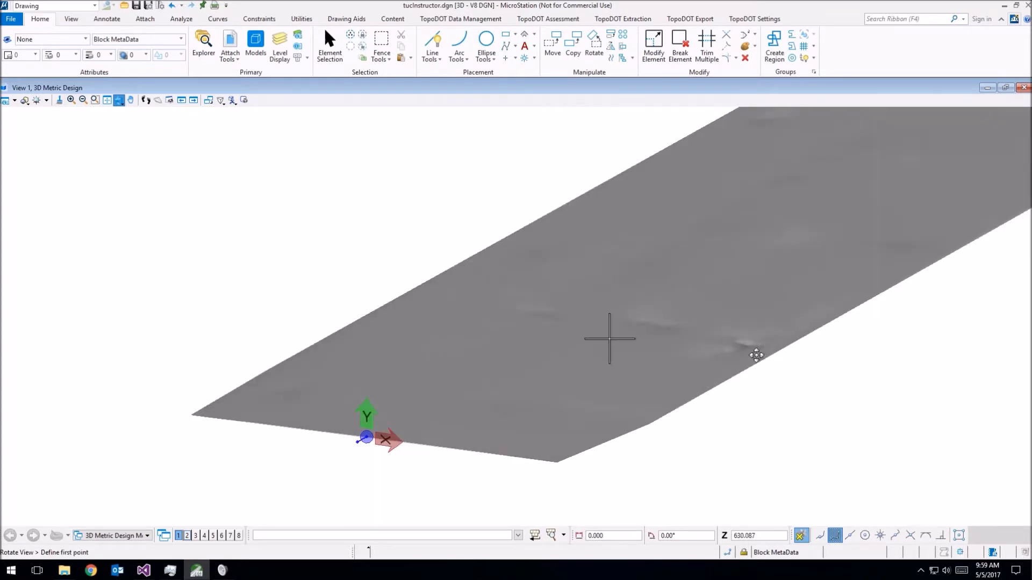
middle_click_drag(758, 351, 631, 414)
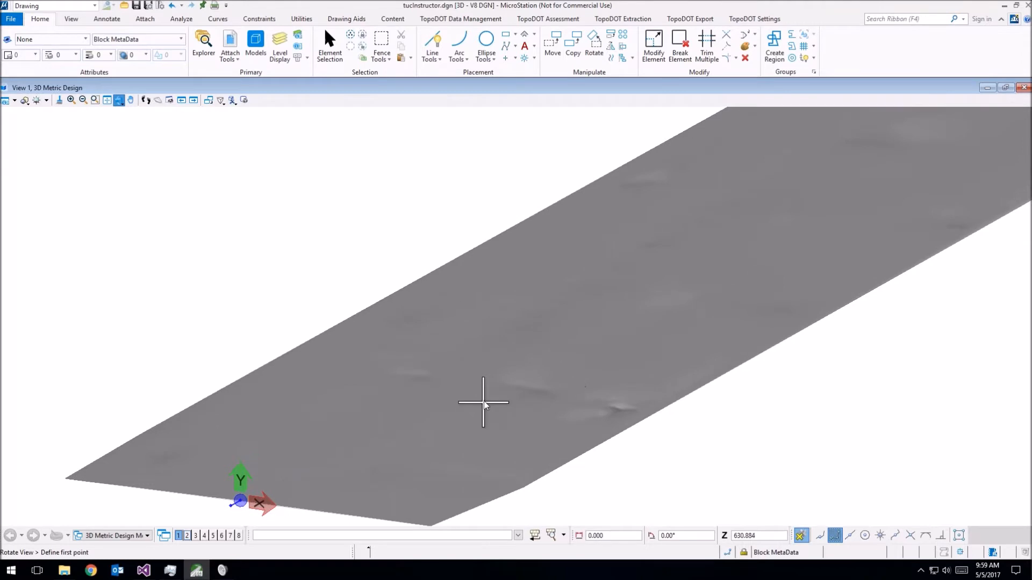
Step: Examine the dips and bumps in the shaded mesh farther along the road, up to its far end
middle_click_drag(764, 191, 813, 280)
scroll(795, 275, "up", 3)
scroll(812, 283, "down", 3)
middle_click_drag(673, 402, 736, 404)
left_click_drag(737, 405, 701, 460)
left_click(707, 445)
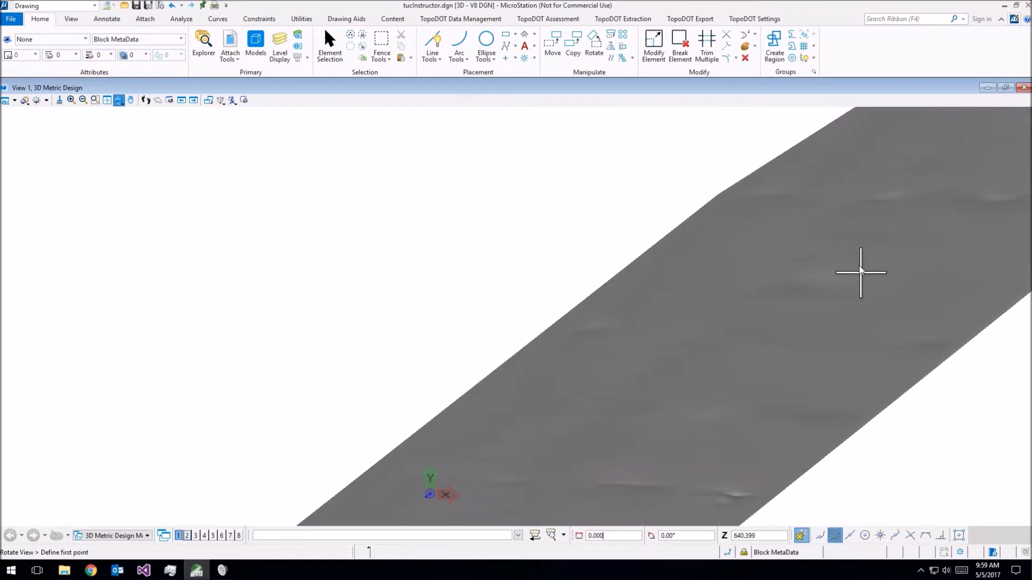
left_click(854, 248)
left_click(886, 257)
middle_click_drag(885, 257, 604, 288)
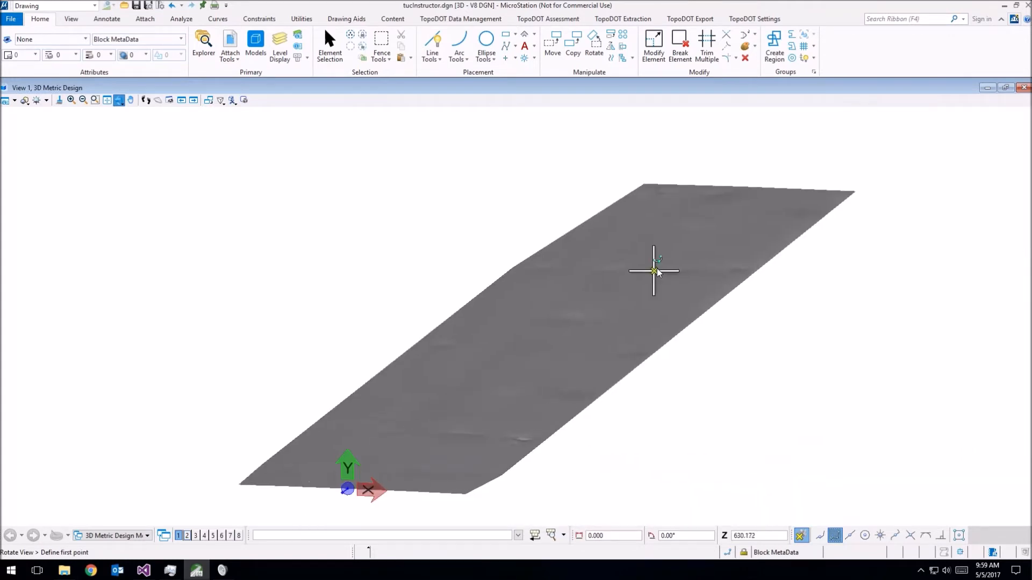
scroll(659, 247, "up", 2)
scroll(691, 281, "down", 1)
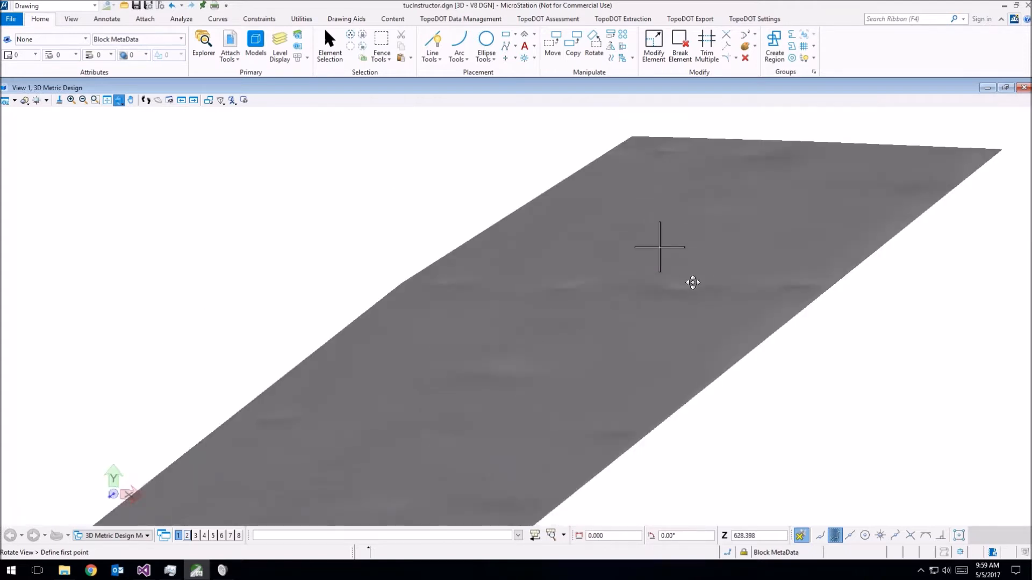
Step: Inspect the whole shaded road surface from several steep and shallow angles looking along its length
middle_click_drag(627, 337, 583, 354, "shift")
middle_click_drag(660, 247, 706, 129)
left_click_drag(546, 439, 573, 424)
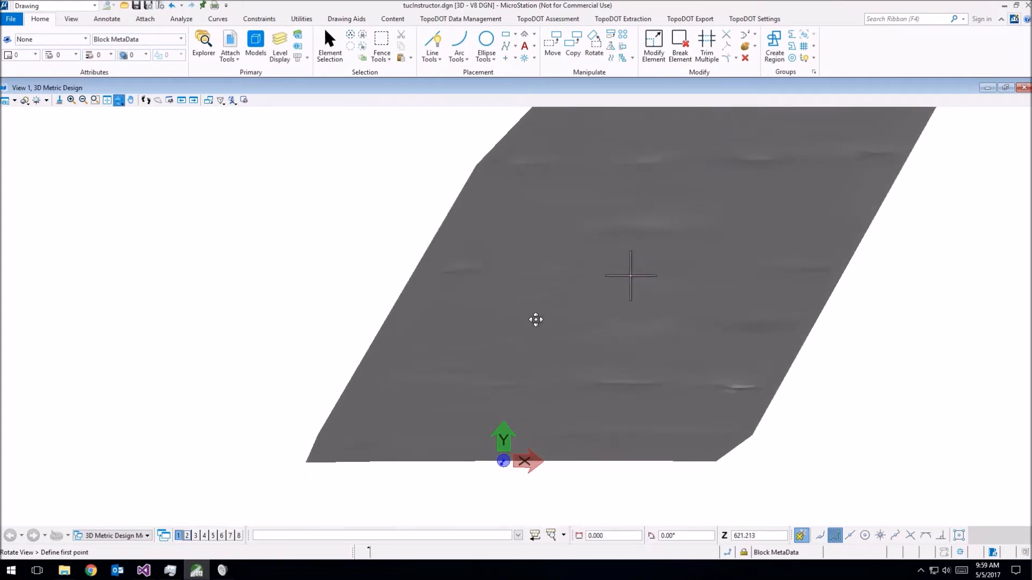
left_click(687, 398)
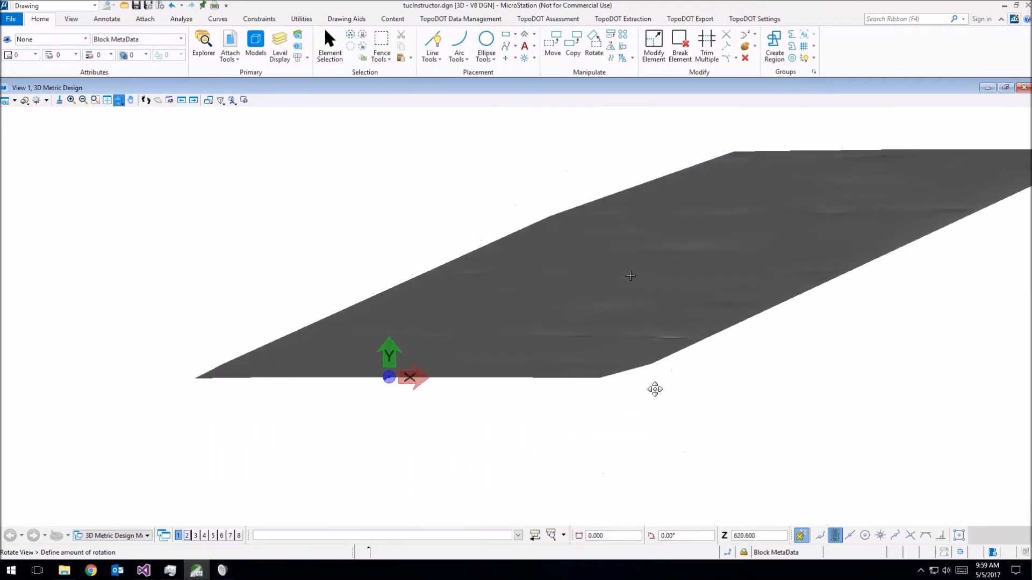
left_click(659, 405)
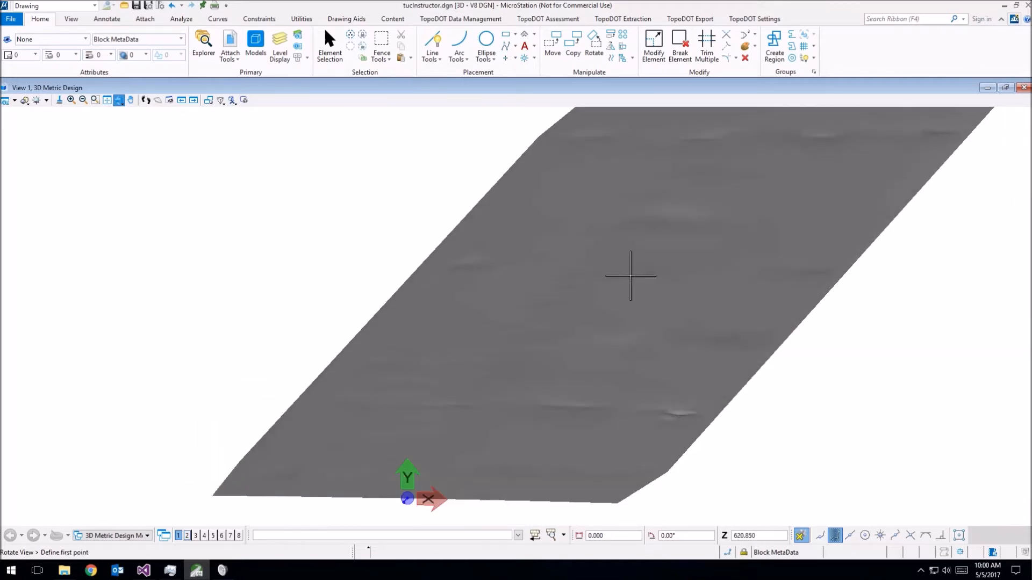
middle_click_drag(631, 276, 611, 377)
left_click(686, 434)
left_click(669, 456)
left_click(655, 440)
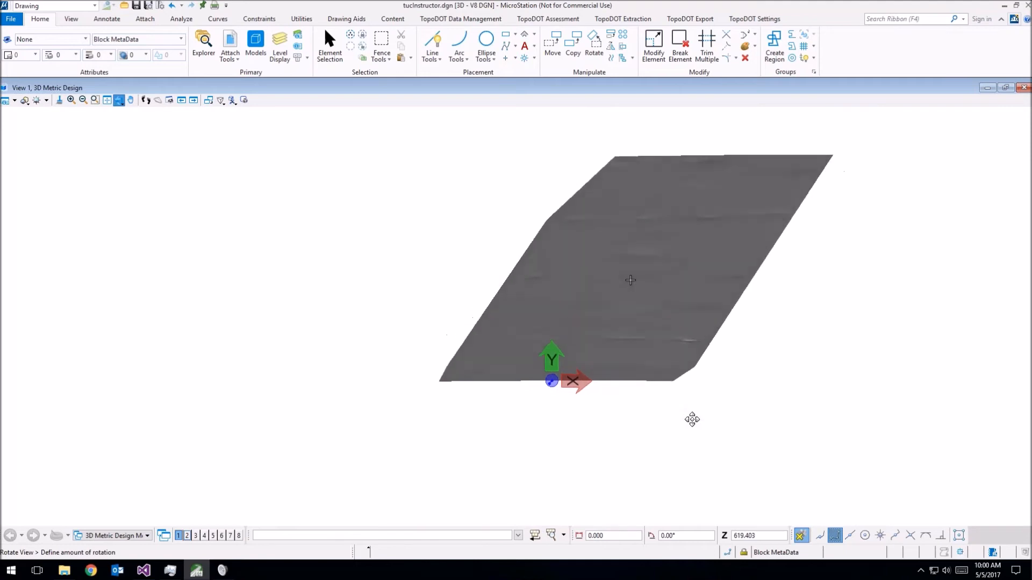
left_click(686, 420)
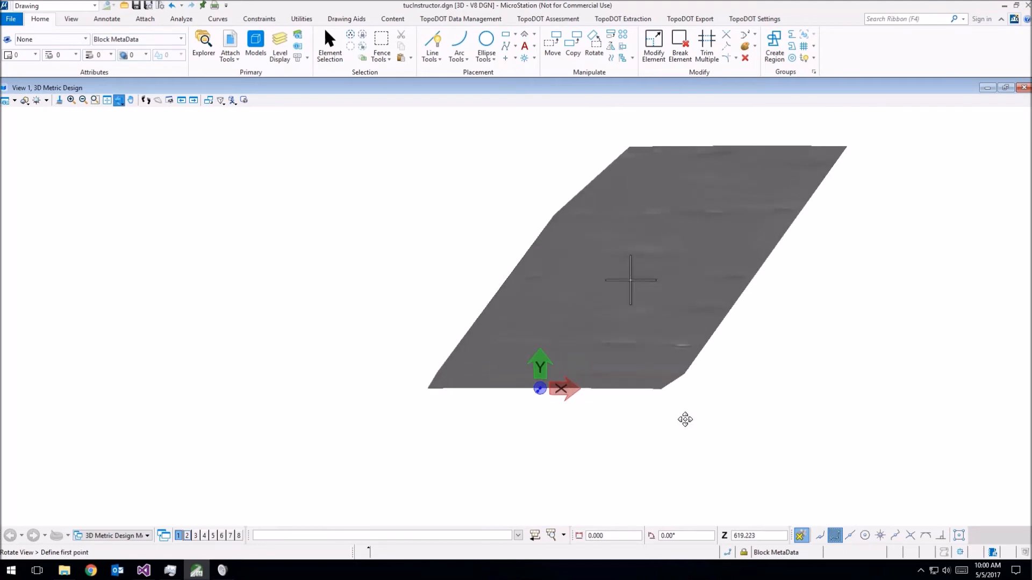
left_click(685, 333)
left_click(677, 343)
right_click(679, 343)
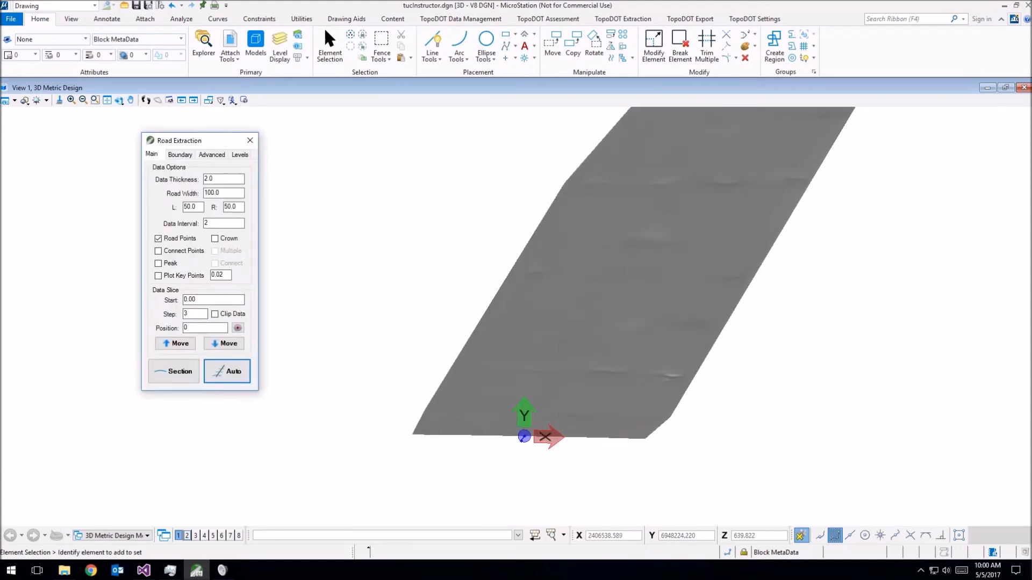
Step: Move the Road Extraction dialog clear of the mesh and close it
double_click(191, 316)
left_click_drag(219, 142, 112, 133)
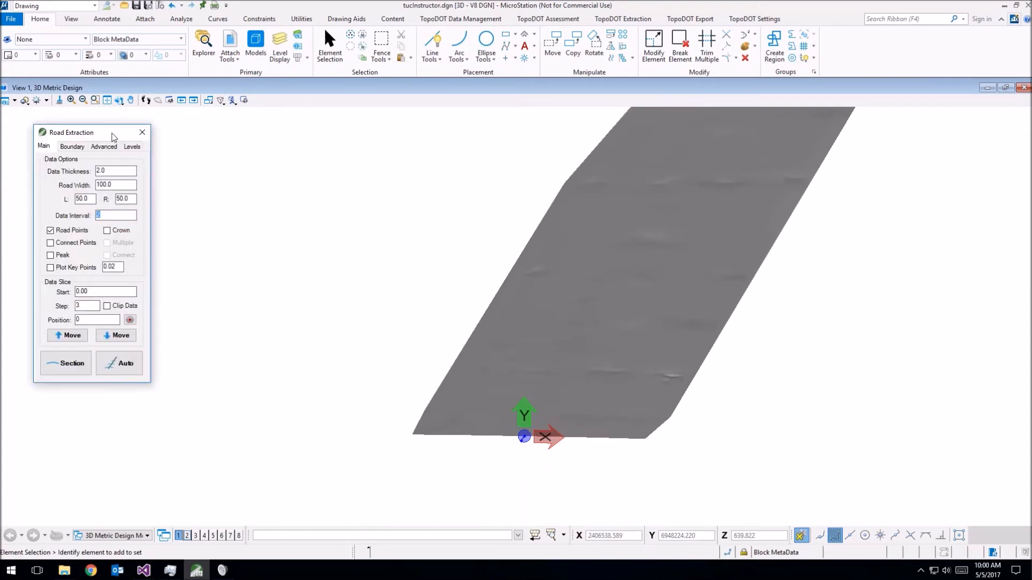
left_click(330, 44)
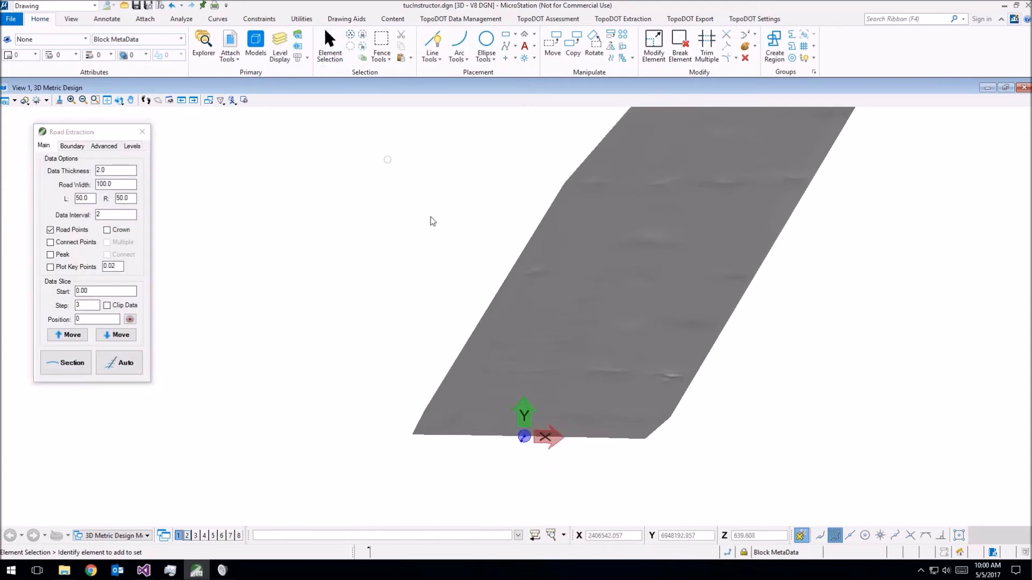
left_click(142, 132)
Step: Set the view's display style to Wireframe to show the mesh triangles
left_click(6, 101)
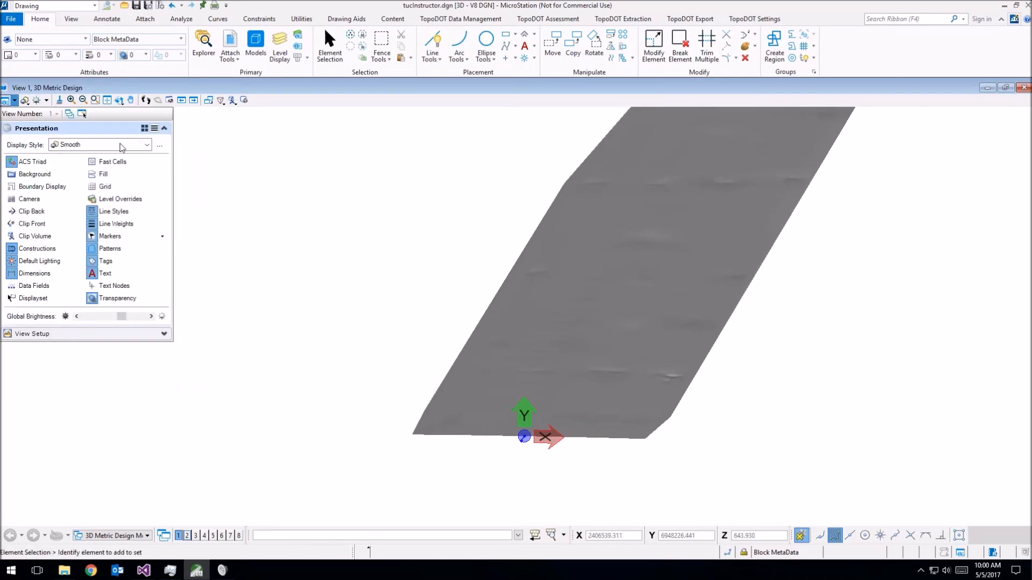
left_click(121, 145)
left_click(119, 276)
scroll(521, 368, "down", 3)
right_click(520, 369)
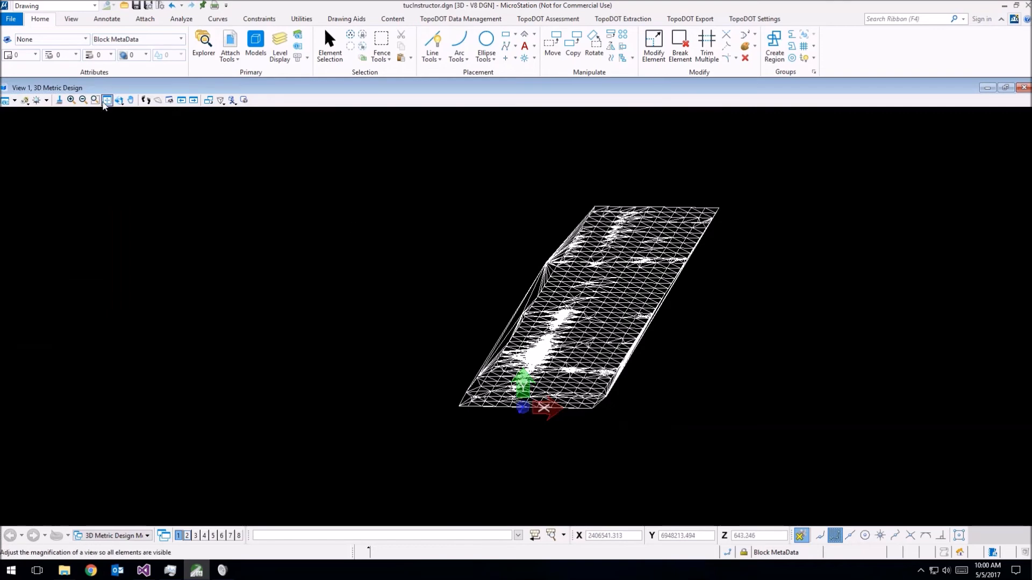
Step: Return to the Top view and undo the mesh's level change and its creation, leaving only the shots
left_click(120, 101)
left_click(134, 131)
key("ctrl+z")
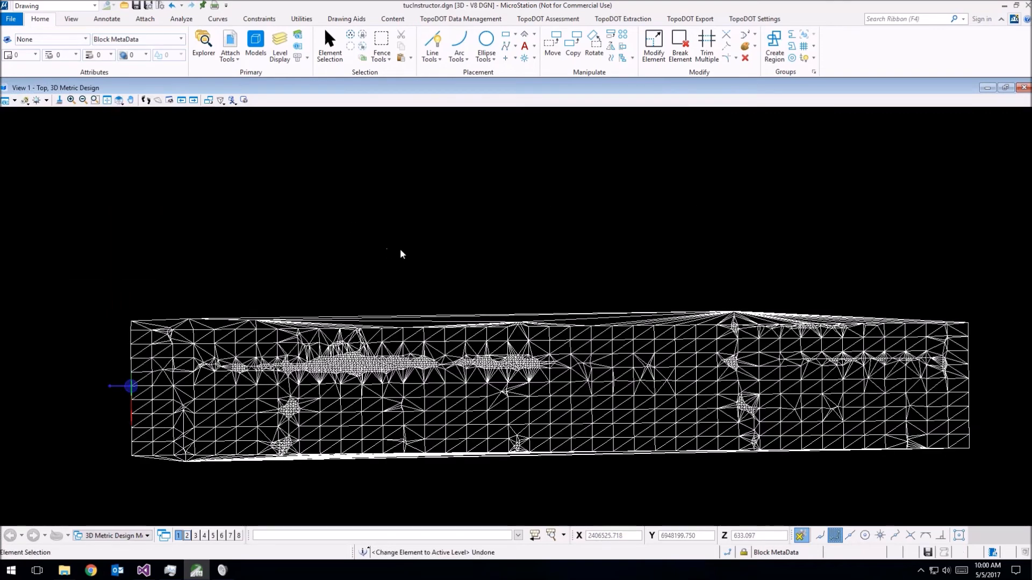
Step: Select all the road shots, examine the point spacing in the dense clusters against the surrounding grid, and clear the selection
left_click_drag(97, 230, 830, 467)
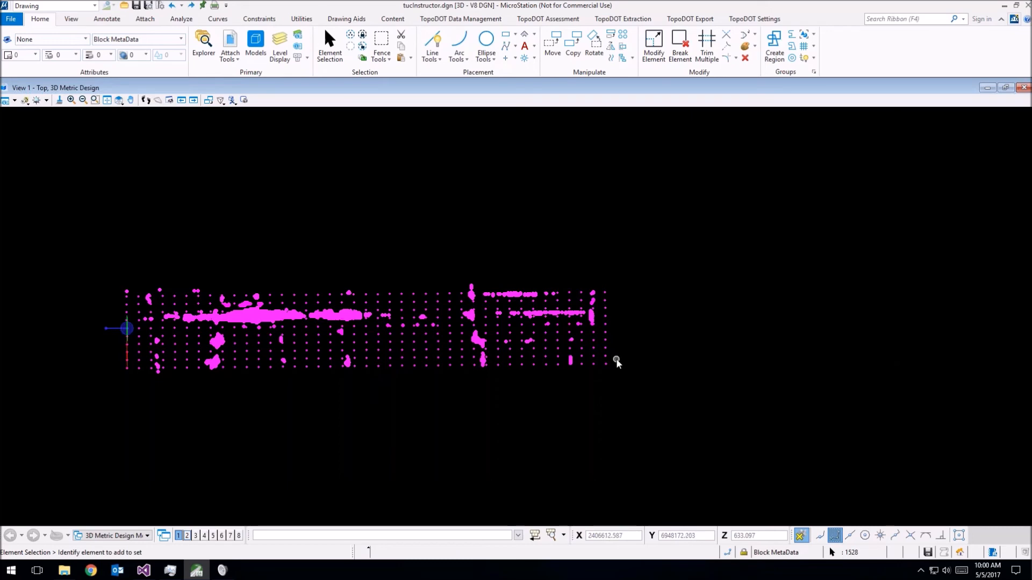
scroll(175, 327, "up", 4)
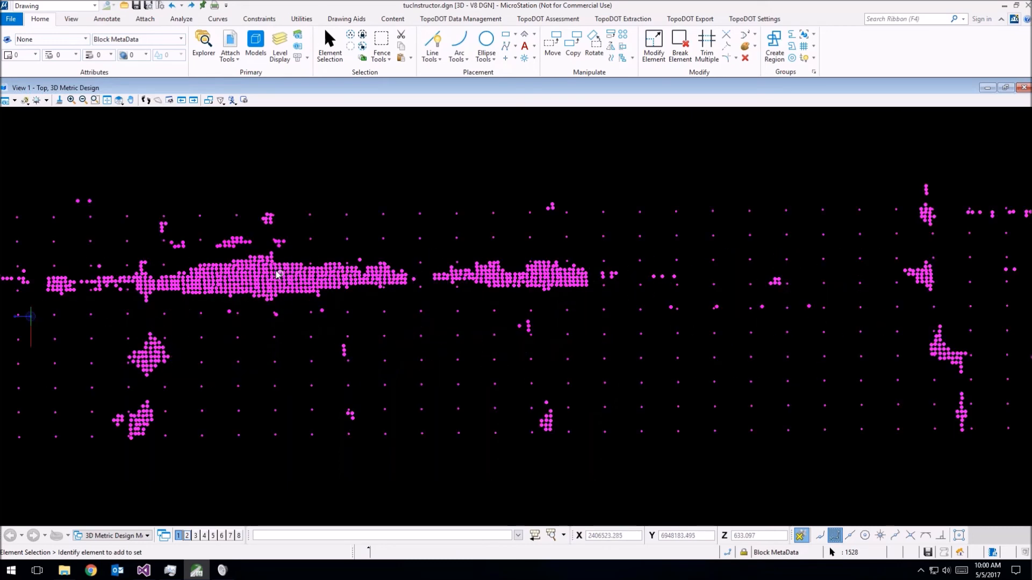
scroll(273, 280, "up", 5)
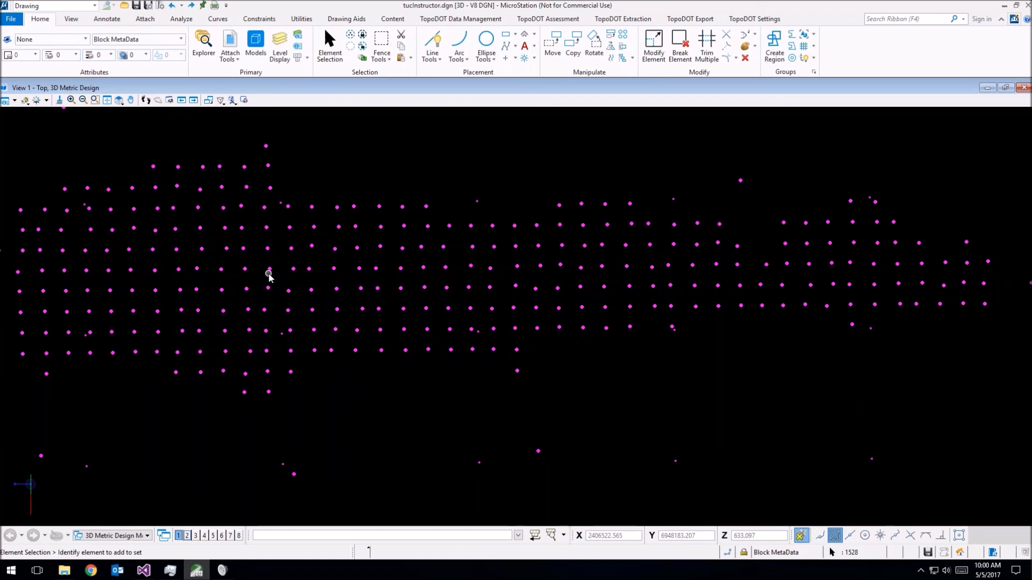
scroll(302, 279, "down", 5)
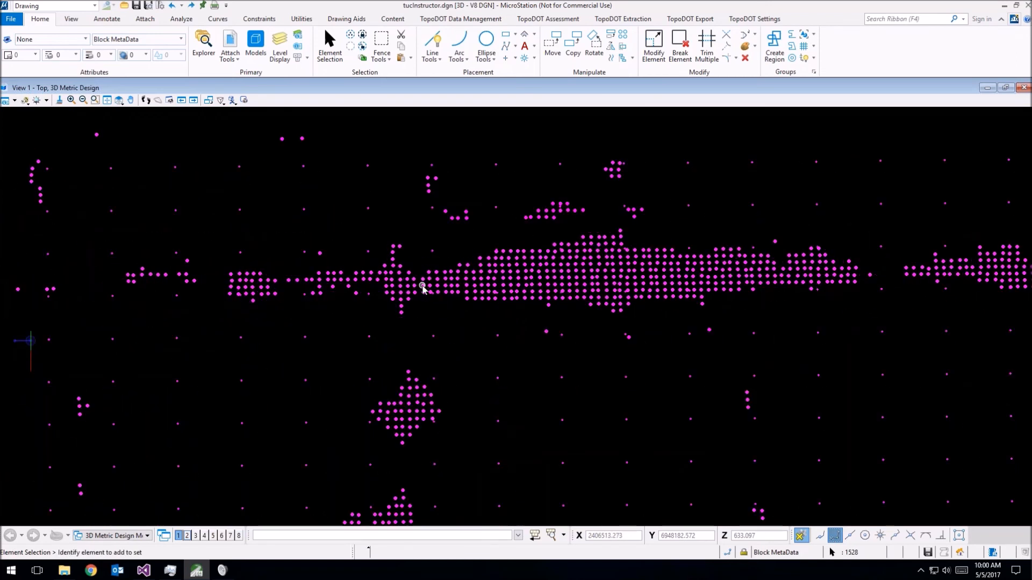
scroll(583, 281, "down", 3)
middle_click_drag(435, 322, 173, 302)
scroll(721, 375, "down", 3)
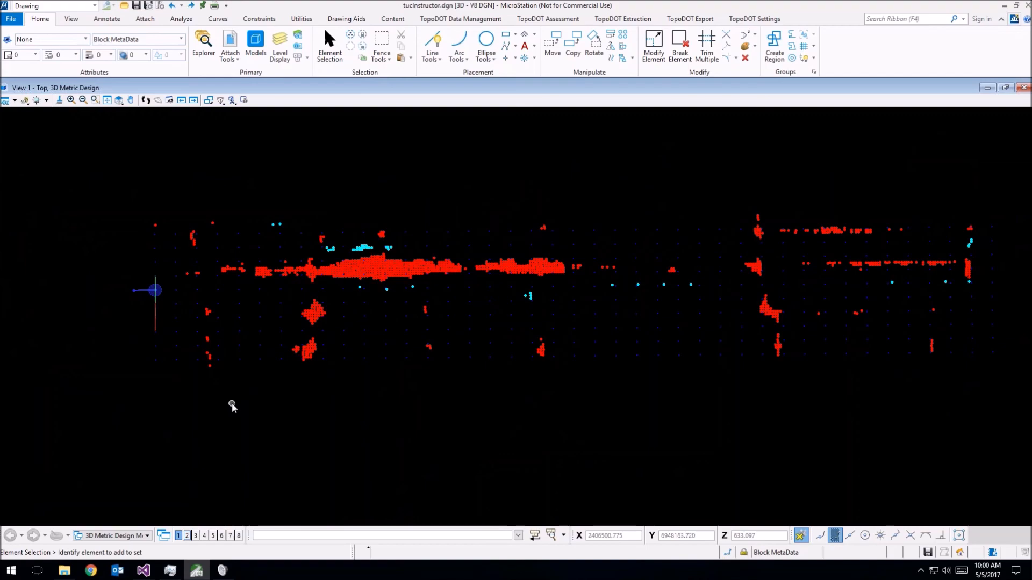